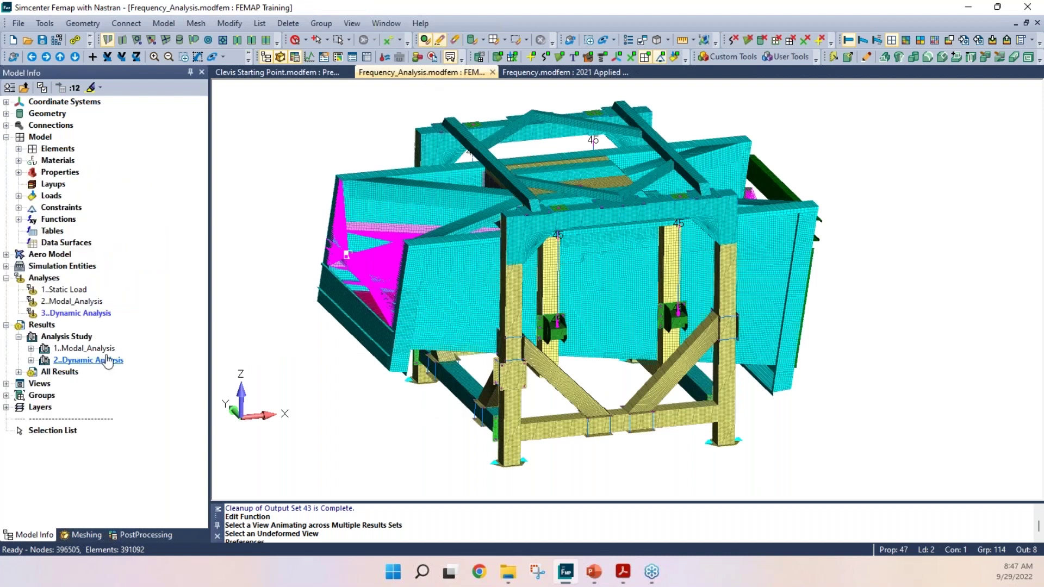
Examine the output sets stored under the Modal_Analysis and Dynamic Analysis studies, including Case 1 Freq 4.667.
{"action": "left_click", "coordinate": [31, 349]}
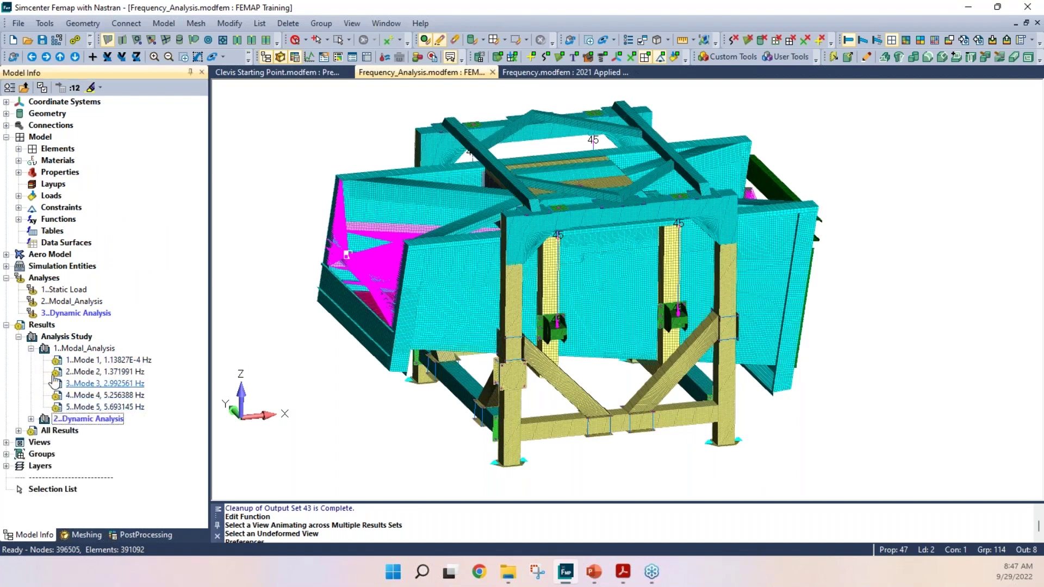
{"action": "left_click", "coordinate": [31, 419]}
{"action": "scroll", "coordinate": [81, 388], "scroll_direction": "up", "scroll_amount": 4}
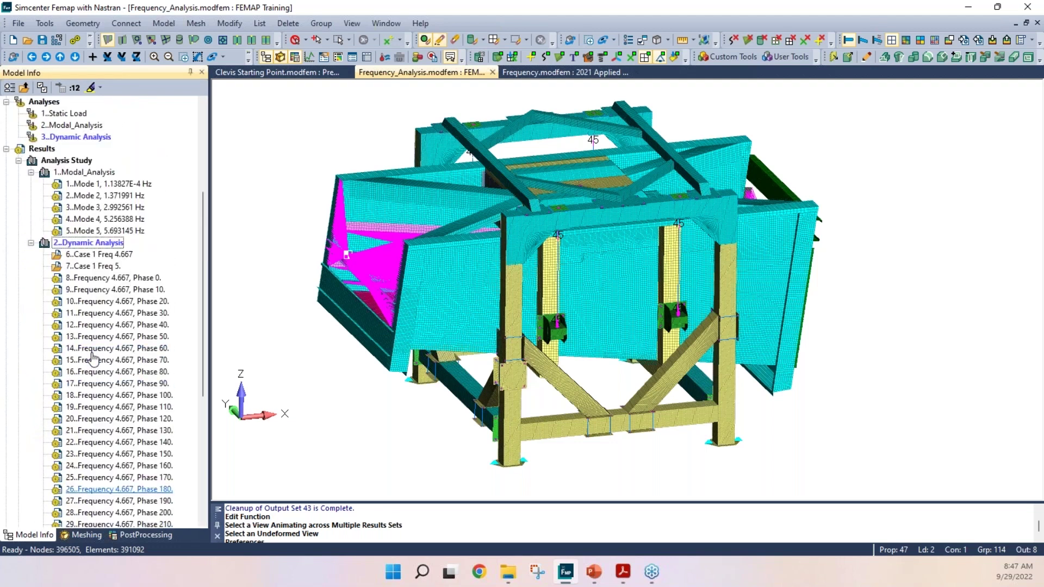
{"action": "left_click", "coordinate": [89, 256]}
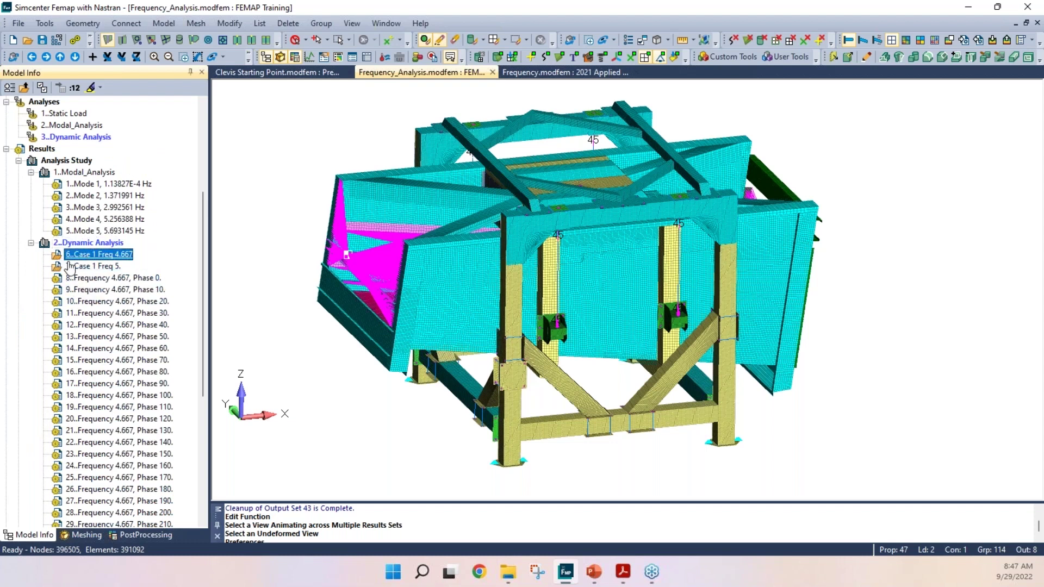
{"action": "left_click", "coordinate": [31, 243]}
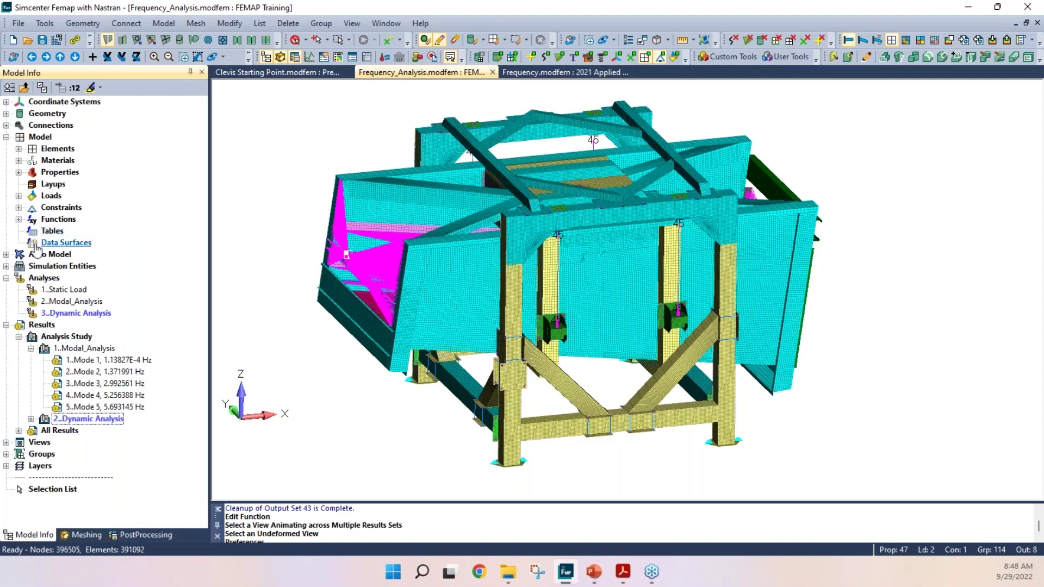
Detach all attached results files from the model and collapse the Dynamic Analysis study's output sets.
{"action": "left_click", "coordinate": [16, 26]}
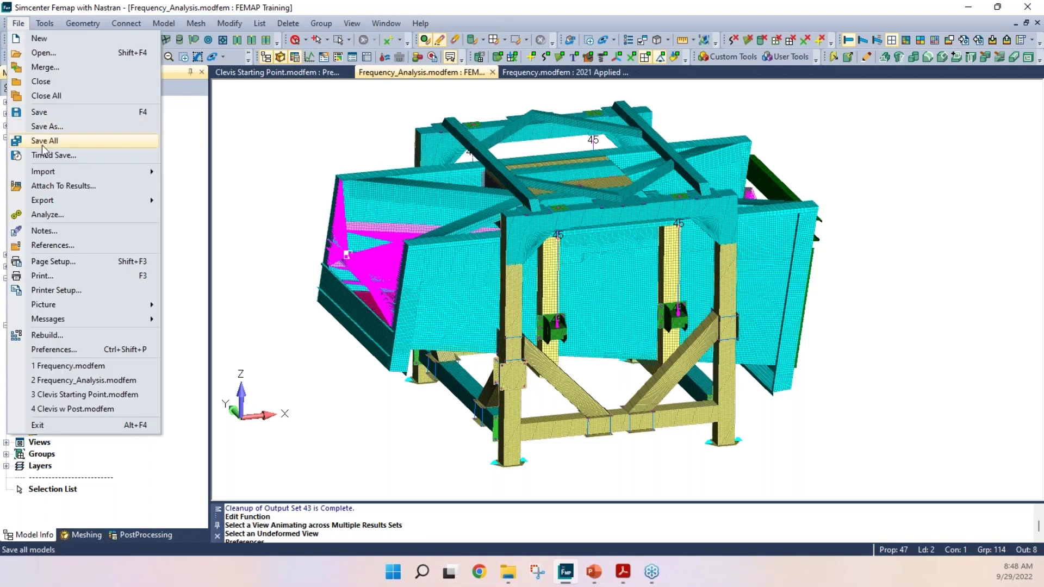
{"action": "left_click", "coordinate": [88, 185]}
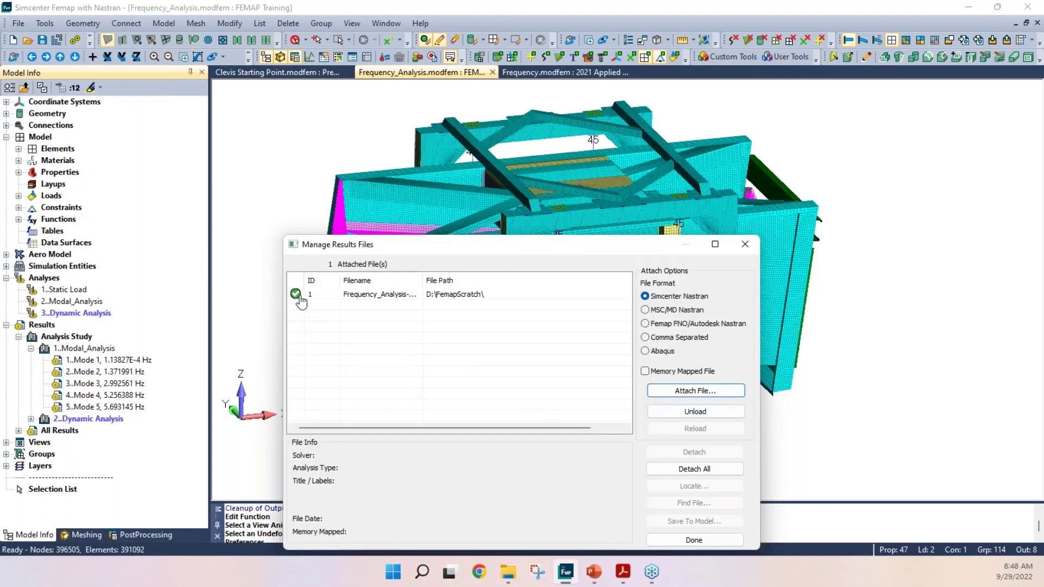
{"action": "left_click_drag", "start_coordinate": [568, 244], "coordinate": [585, 135]}
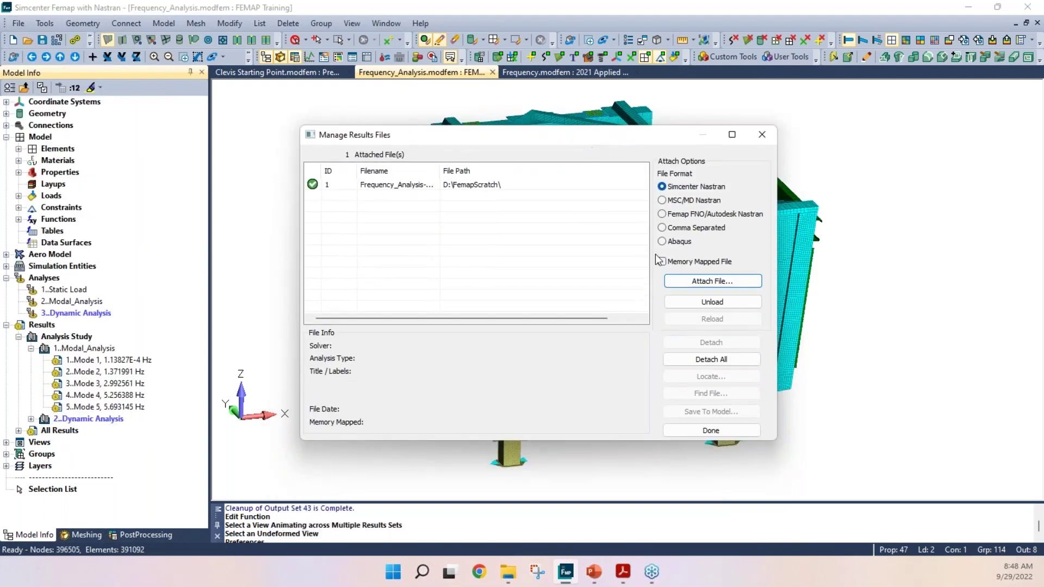
{"action": "left_click", "coordinate": [711, 361]}
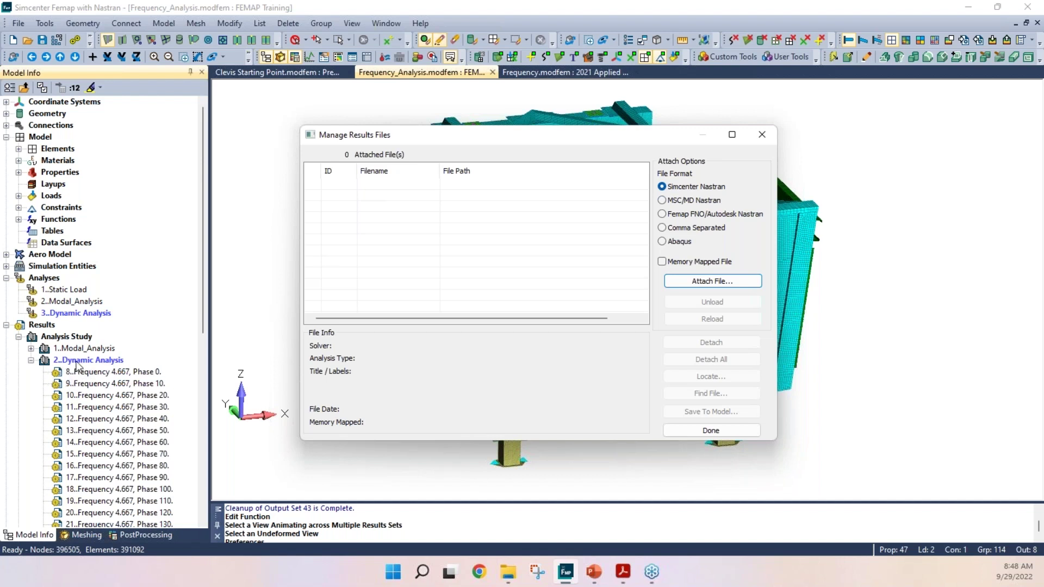
{"action": "left_click", "coordinate": [31, 361]}
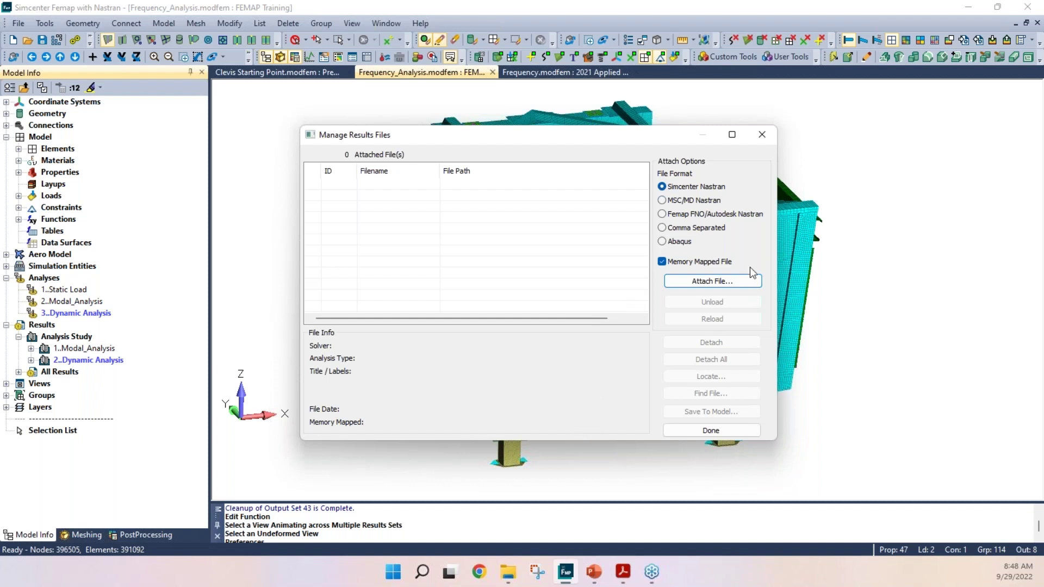
Attach shell_model_3-000.op2 from D:\FemapScratch as a memory-mapped Simcenter Nastran results file and finish managing results files.
{"action": "left_click", "coordinate": [712, 281]}
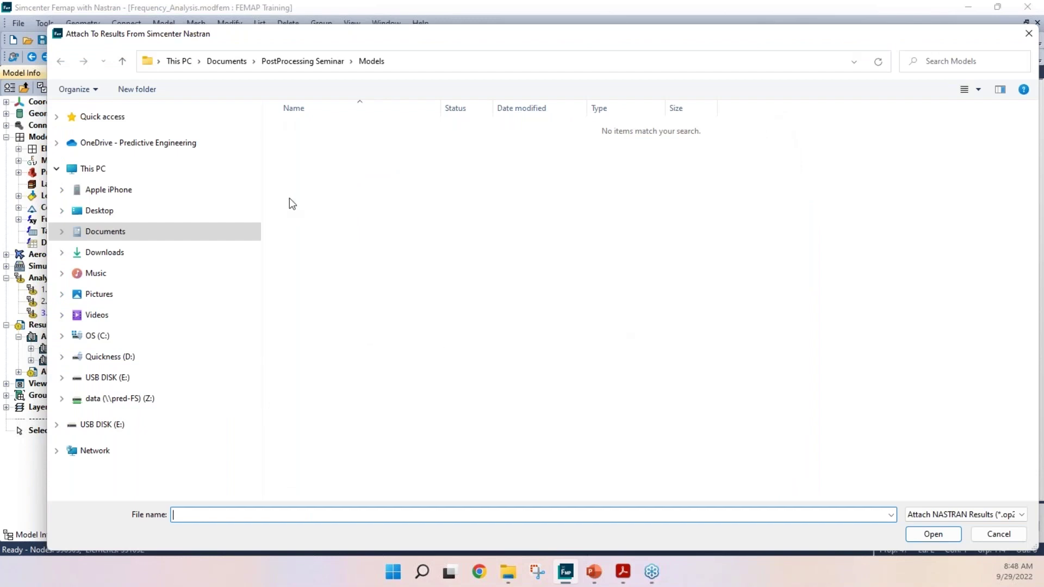
{"action": "left_click", "coordinate": [110, 359]}
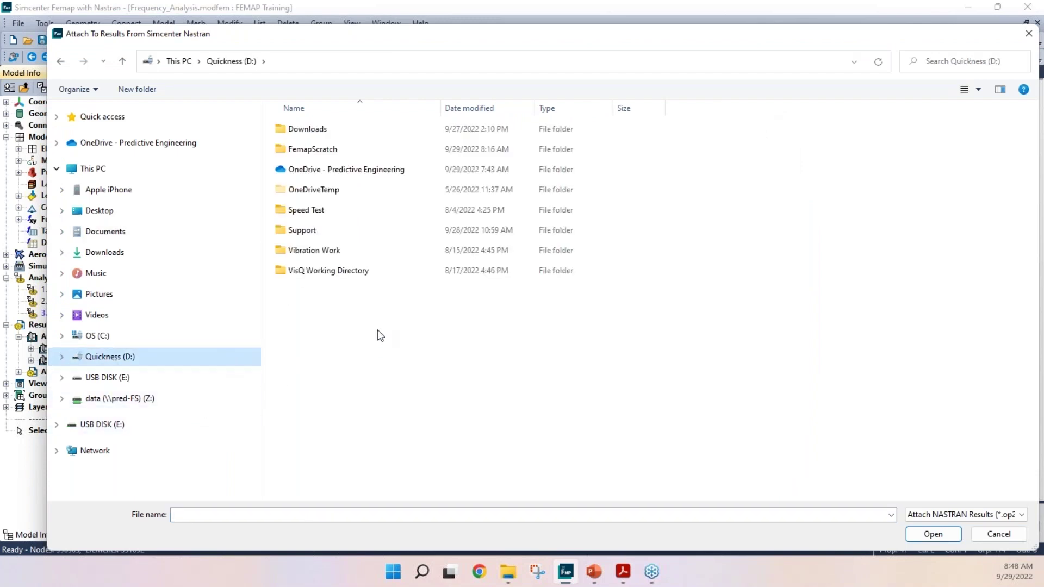
{"action": "left_click", "coordinate": [313, 150]}
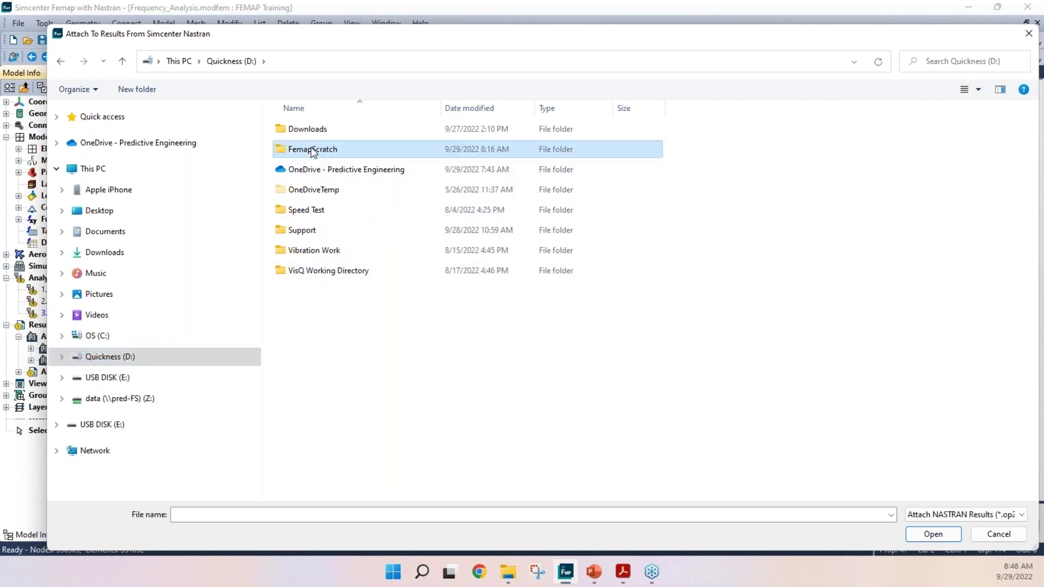
{"action": "left_click", "coordinate": [313, 150]}
{"action": "double_click", "coordinate": [377, 149]}
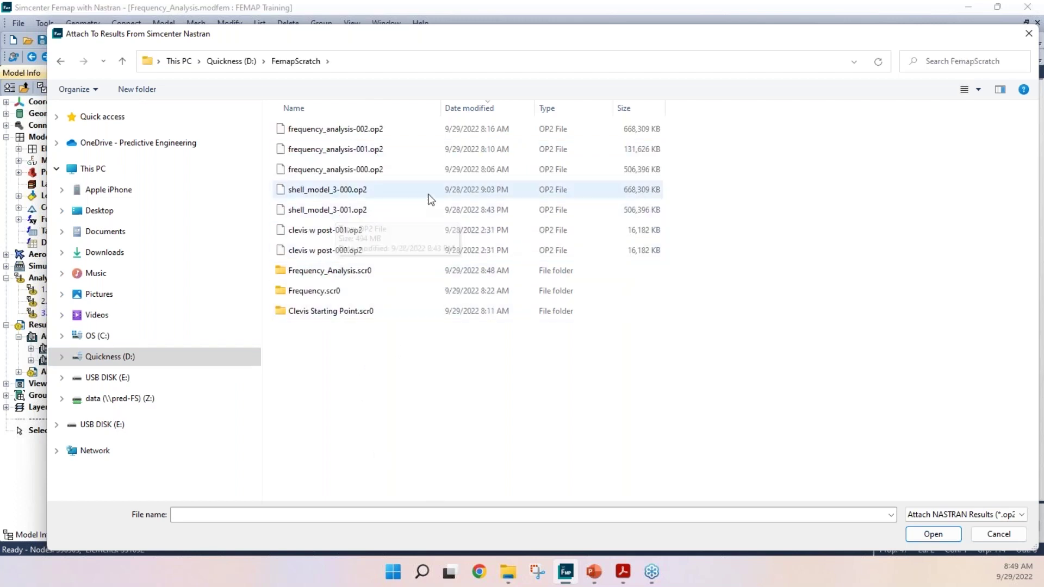
{"action": "left_click", "coordinate": [639, 194]}
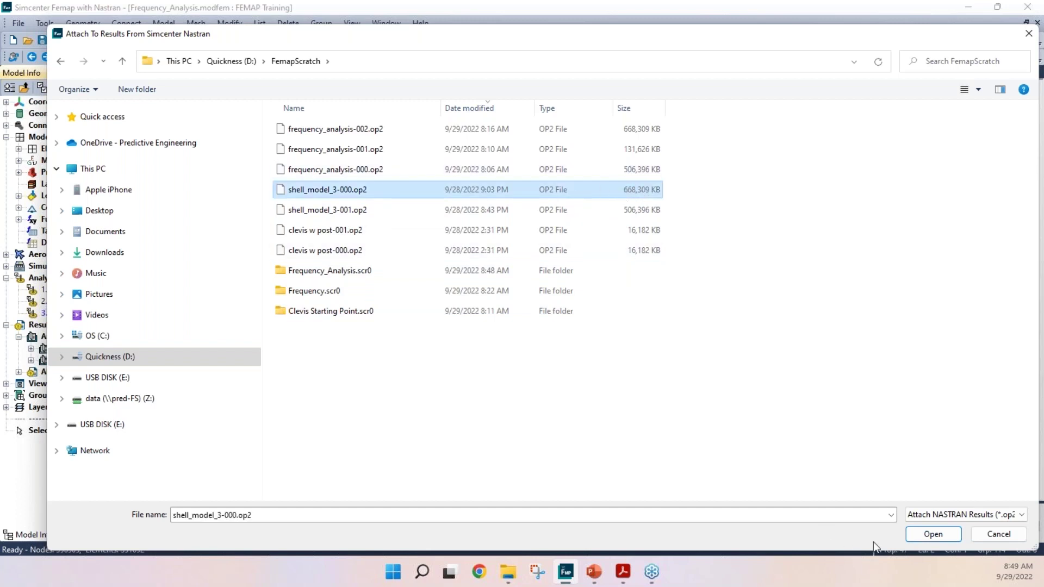
{"action": "left_click", "coordinate": [932, 534]}
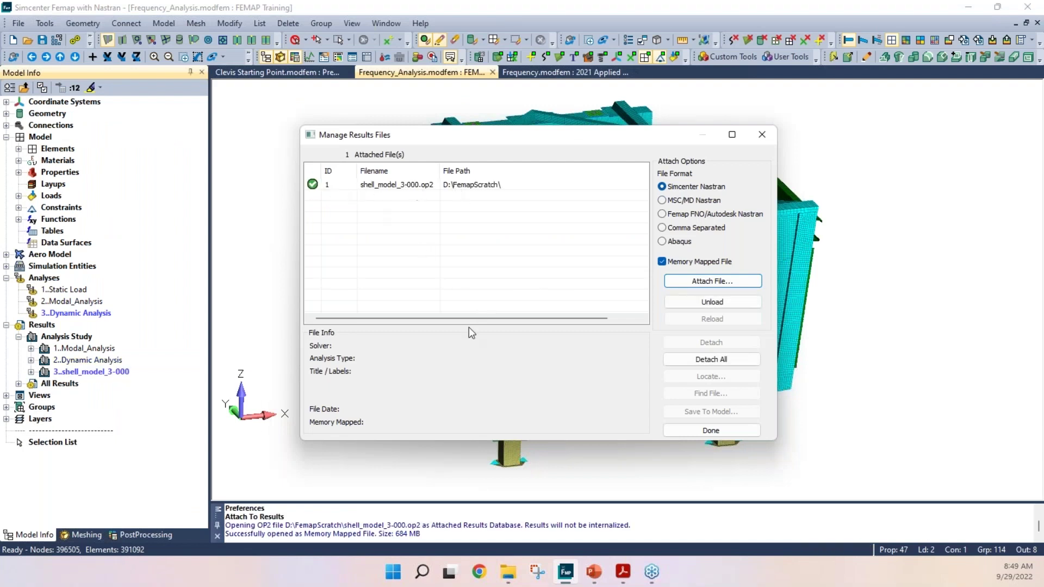
{"action": "left_click", "coordinate": [377, 187]}
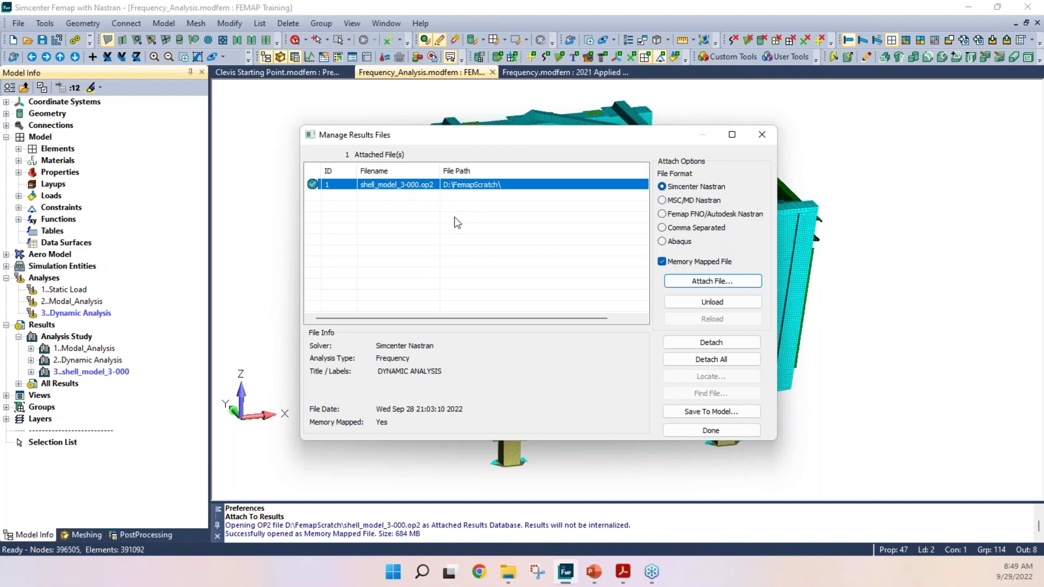
{"action": "left_click", "coordinate": [694, 432]}
Look through the full list of output sets under All Results, including those from the newly attached file.
{"action": "left_click", "coordinate": [59, 383]}
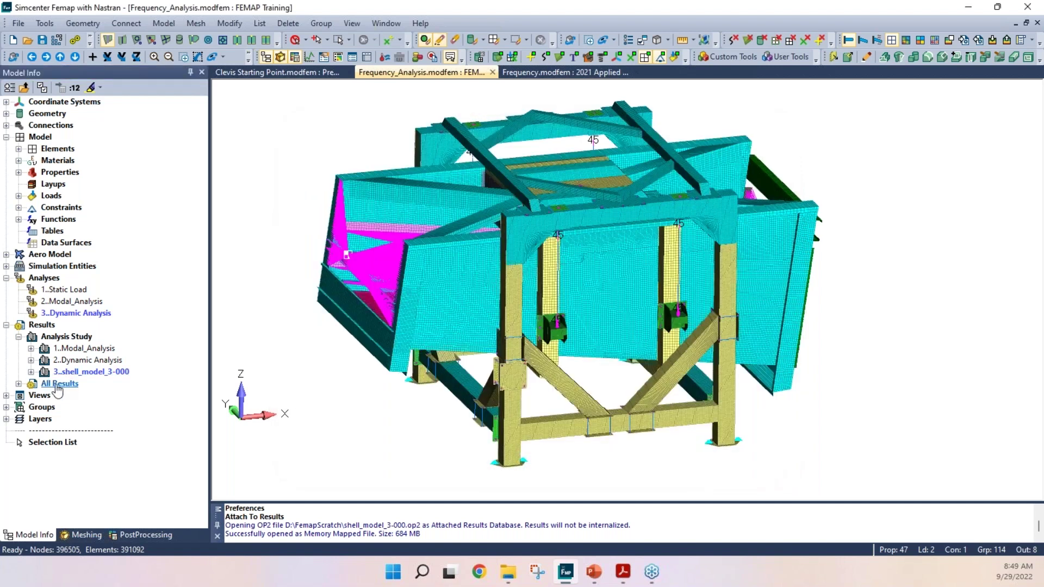
{"action": "left_click", "coordinate": [21, 383]}
{"action": "scroll", "coordinate": [111, 201], "scroll_direction": "up", "scroll_amount": 3}
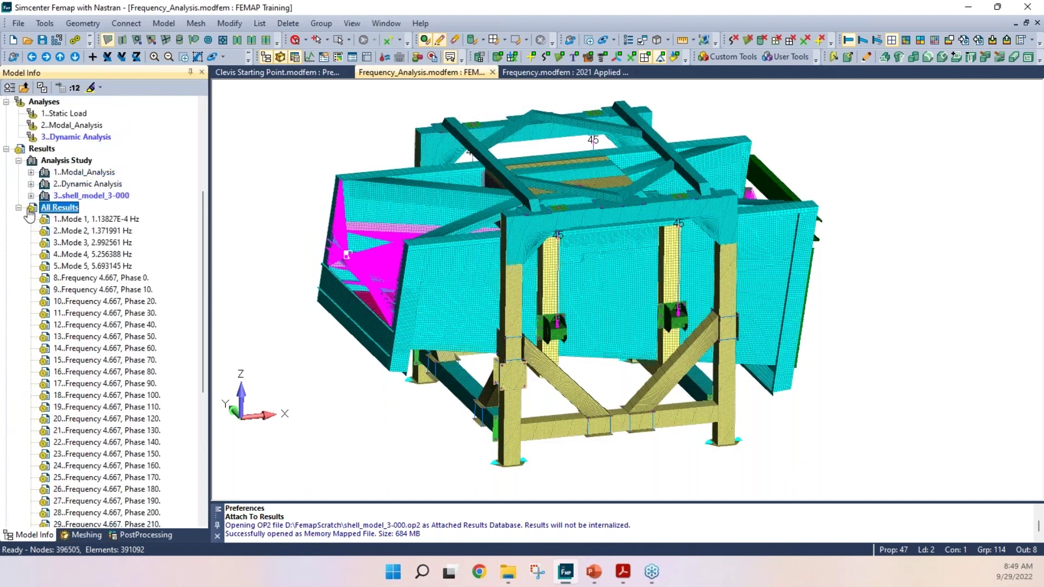
{"action": "scroll", "coordinate": [79, 268], "scroll_direction": "down", "scroll_amount": 7}
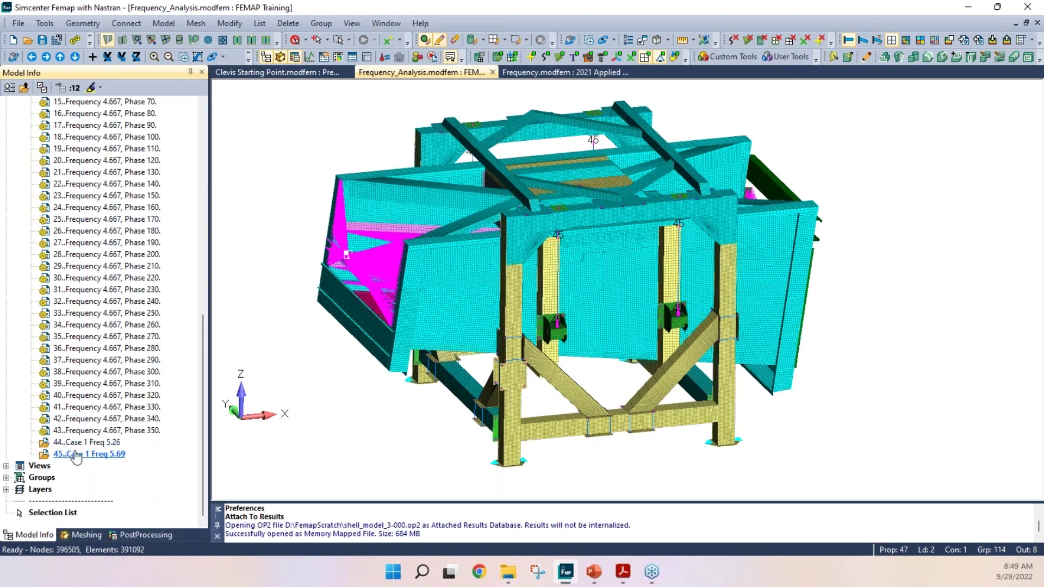
{"action": "scroll", "coordinate": [20, 233], "scroll_direction": "up", "scroll_amount": 8}
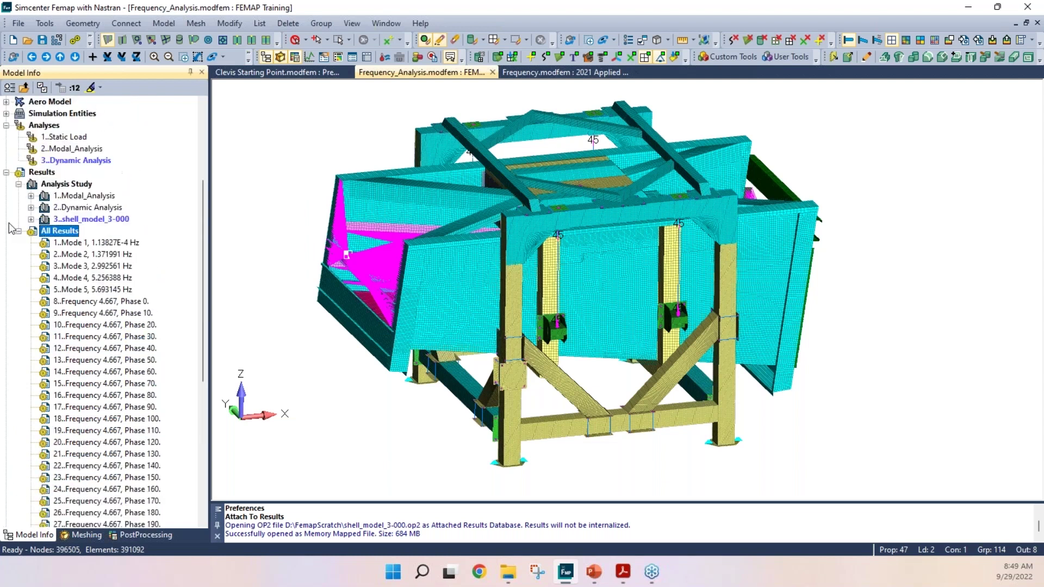
{"action": "left_click", "coordinate": [19, 232]}
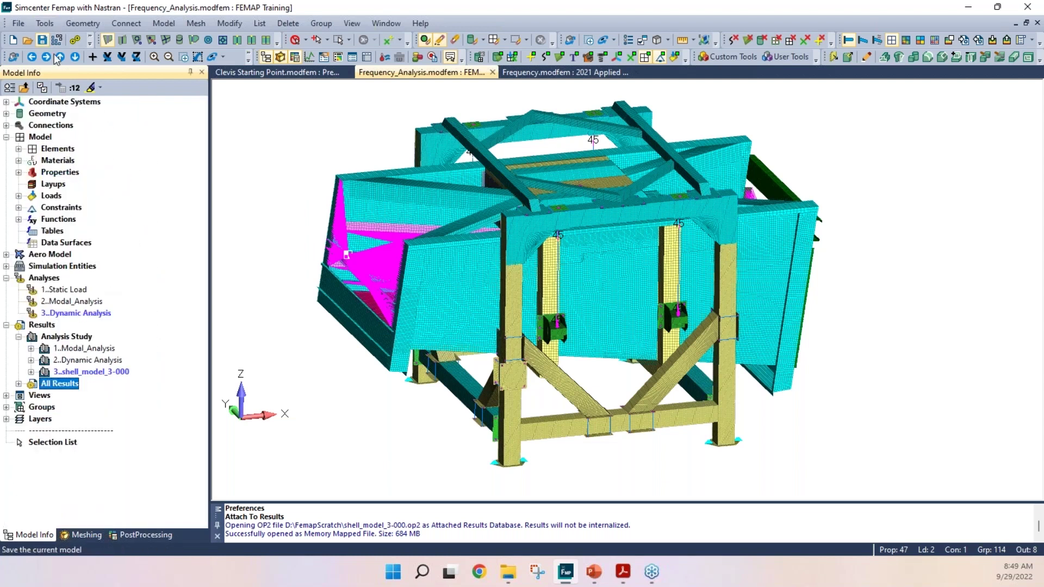
Set the postprocessing style to Contour and choose 44..Case 1 Freq 5.26 as the output set.
{"action": "left_click", "coordinate": [129, 535]}
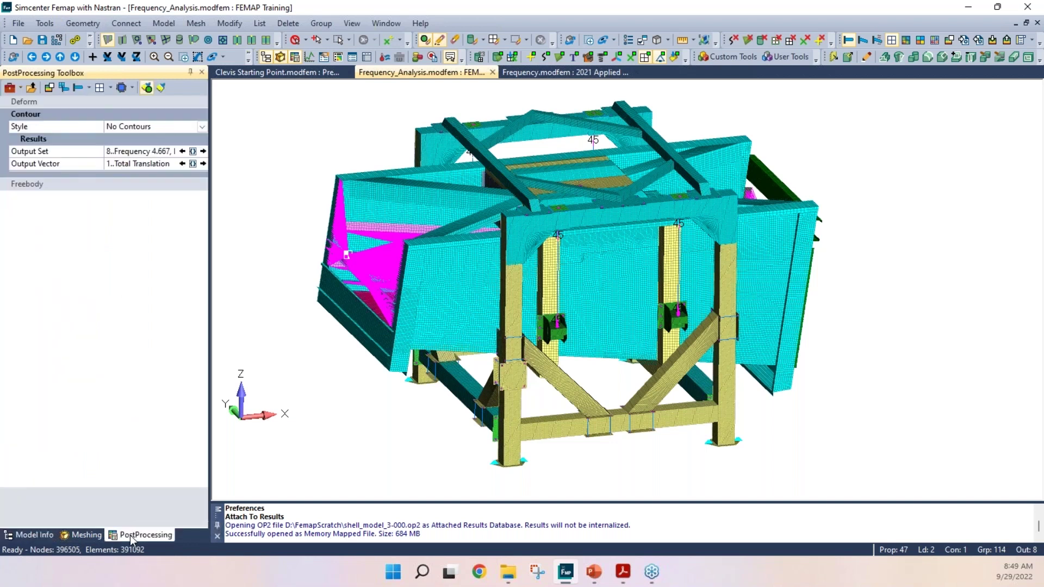
{"action": "left_click", "coordinate": [201, 127]}
{"action": "left_click", "coordinate": [195, 159]}
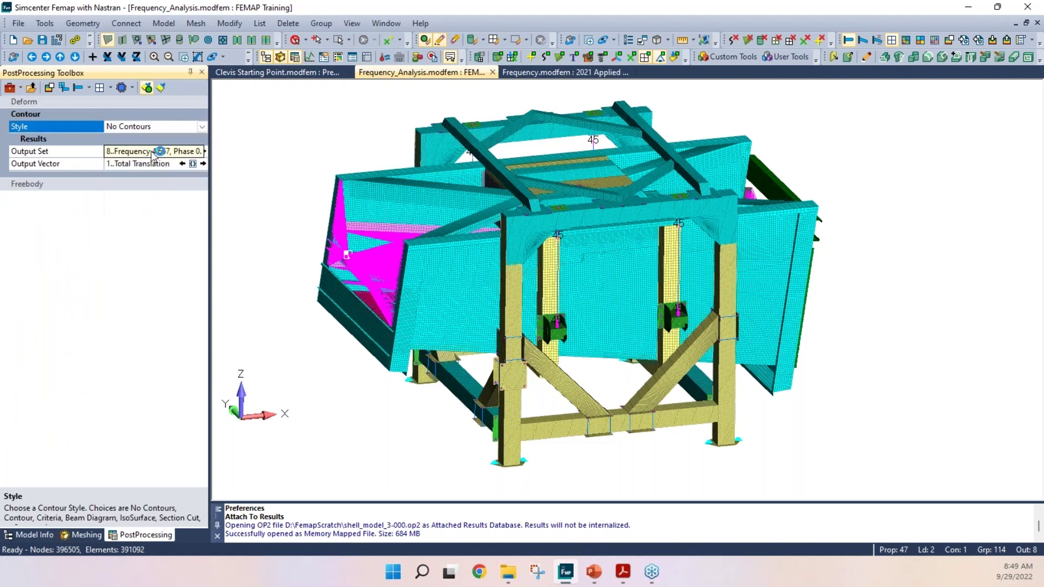
{"action": "left_click", "coordinate": [192, 151]}
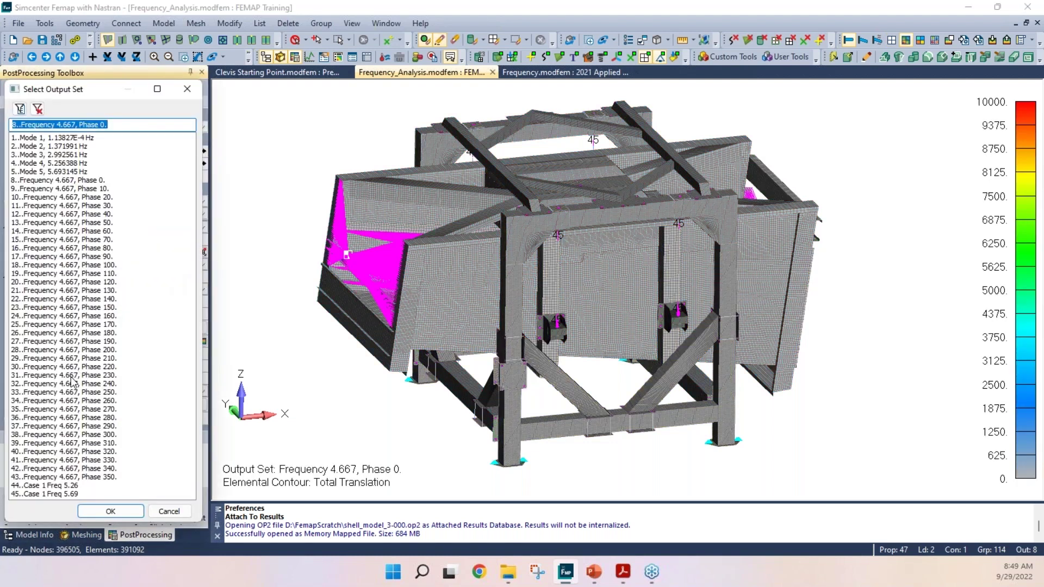
{"action": "left_click", "coordinate": [62, 486]}
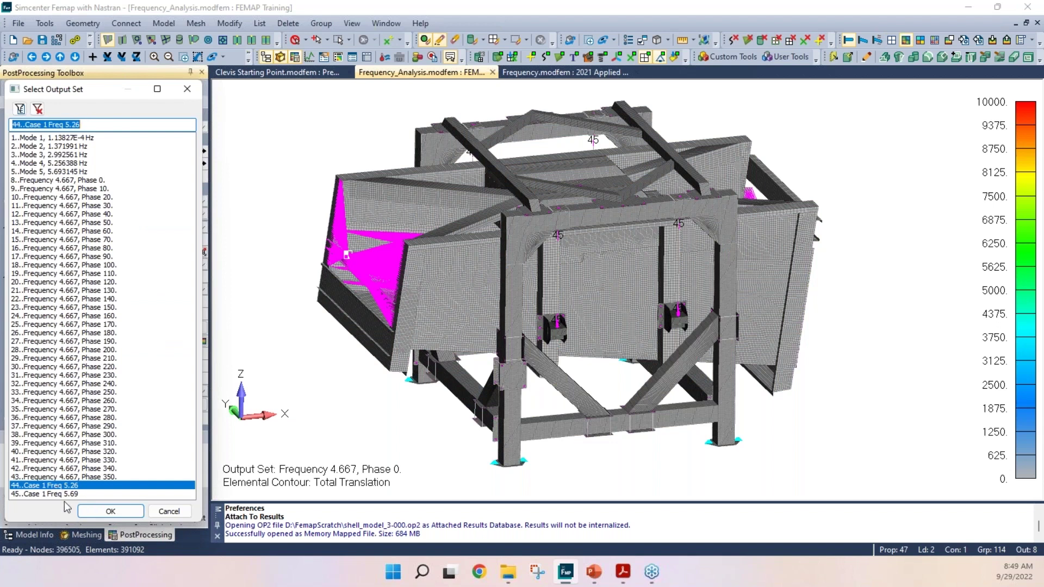
{"action": "left_click", "coordinate": [110, 511]}
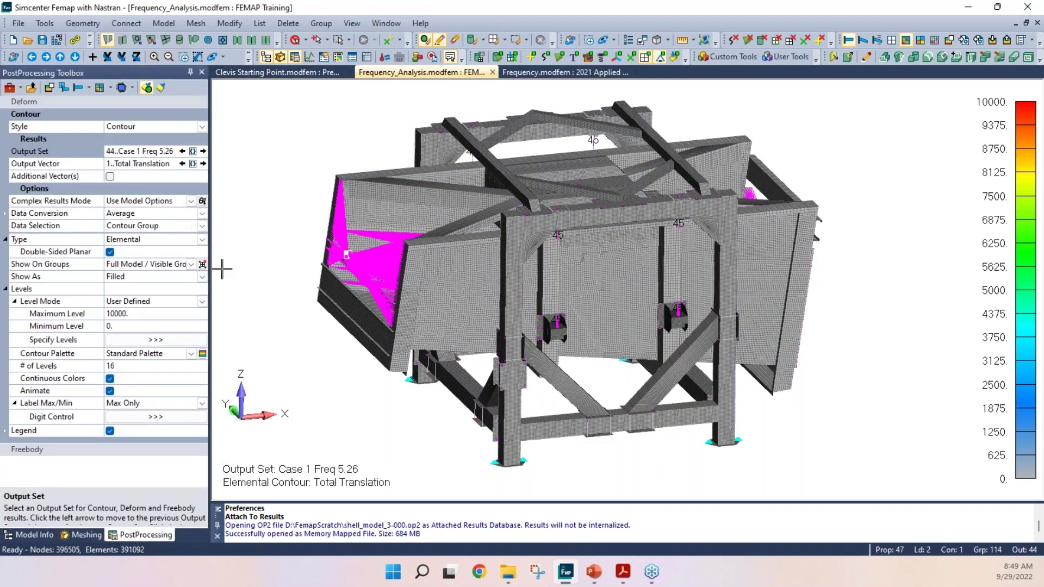
Contour the model with the 7033..Plate Top VonMises Stress output vector.
{"action": "scroll", "coordinate": [224, 265], "scroll_direction": "down", "scroll_amount": 2}
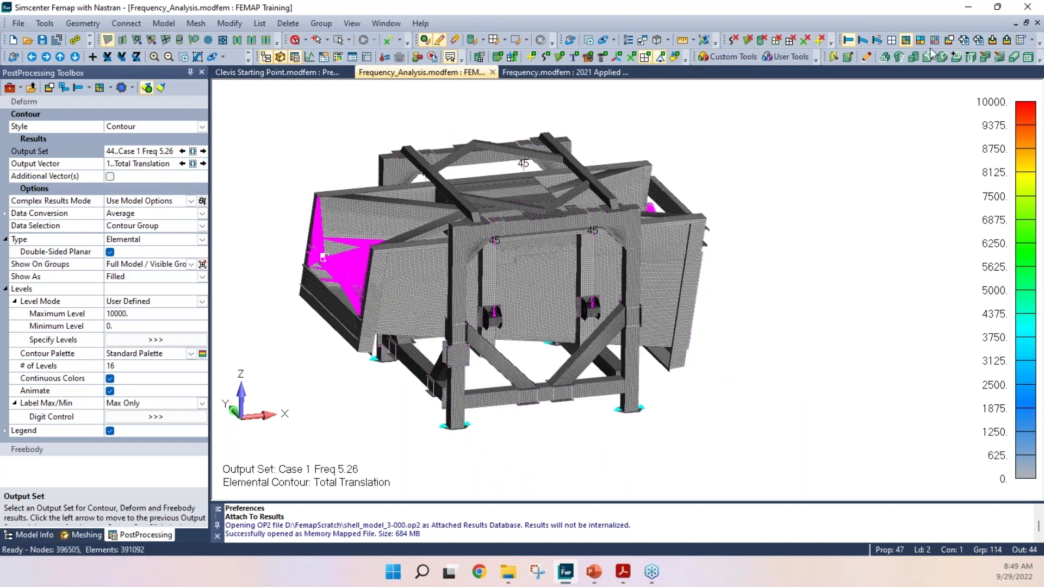
{"action": "scroll", "coordinate": [338, 361], "scroll_direction": "down", "scroll_amount": 1}
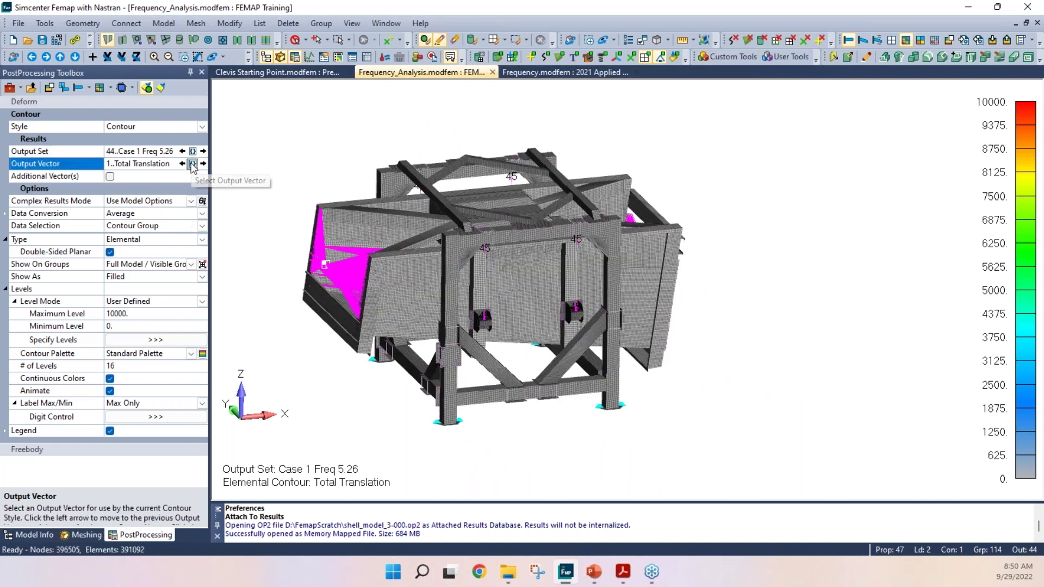
{"action": "left_click", "coordinate": [193, 164]}
{"action": "scroll", "coordinate": [87, 459], "scroll_direction": "down", "scroll_amount": 5}
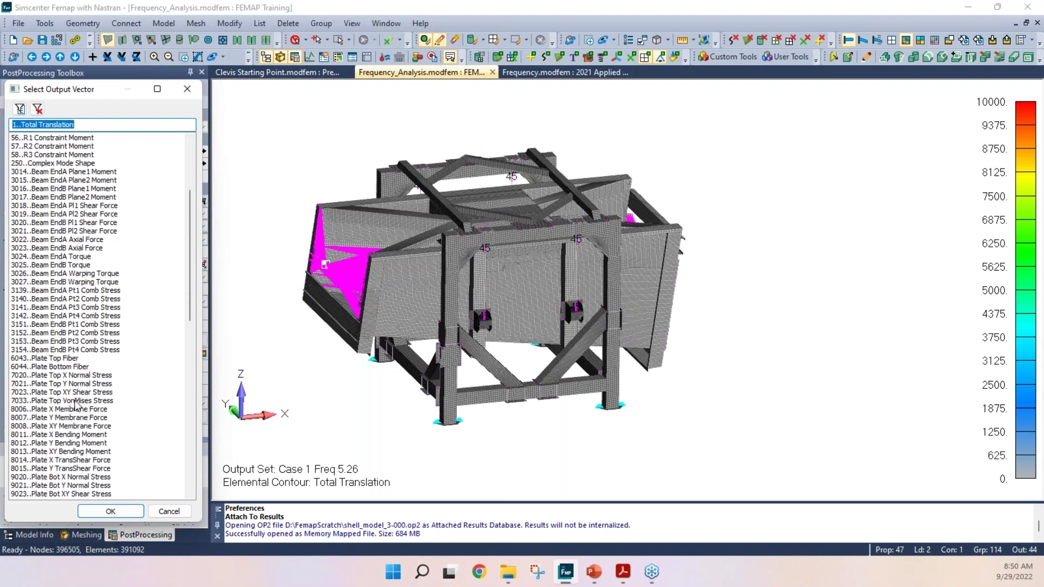
{"action": "left_click", "coordinate": [76, 401]}
{"action": "left_click", "coordinate": [111, 511]}
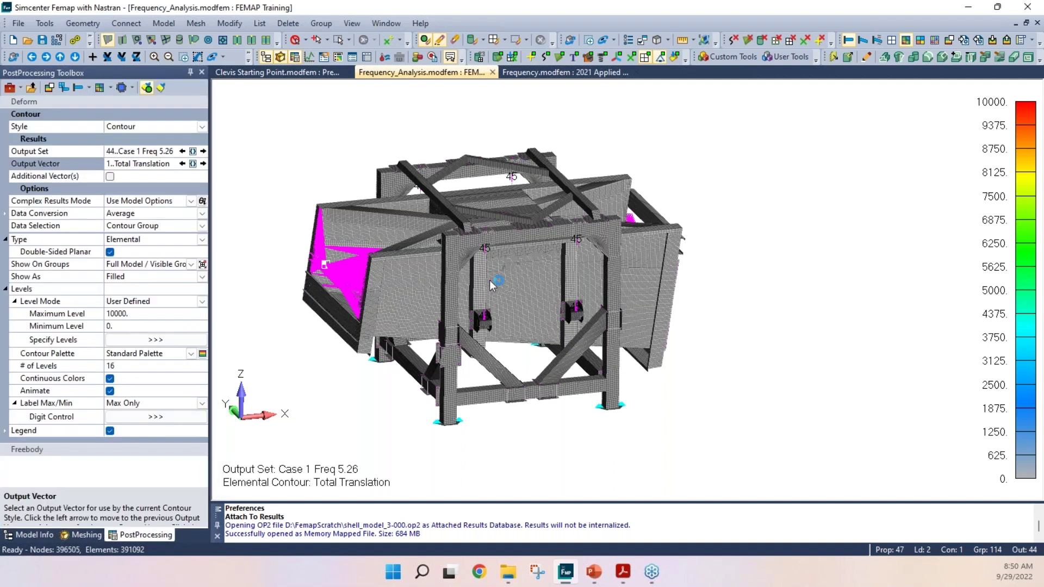
{"action": "scroll", "coordinate": [259, 244], "scroll_direction": "up", "scroll_amount": 2}
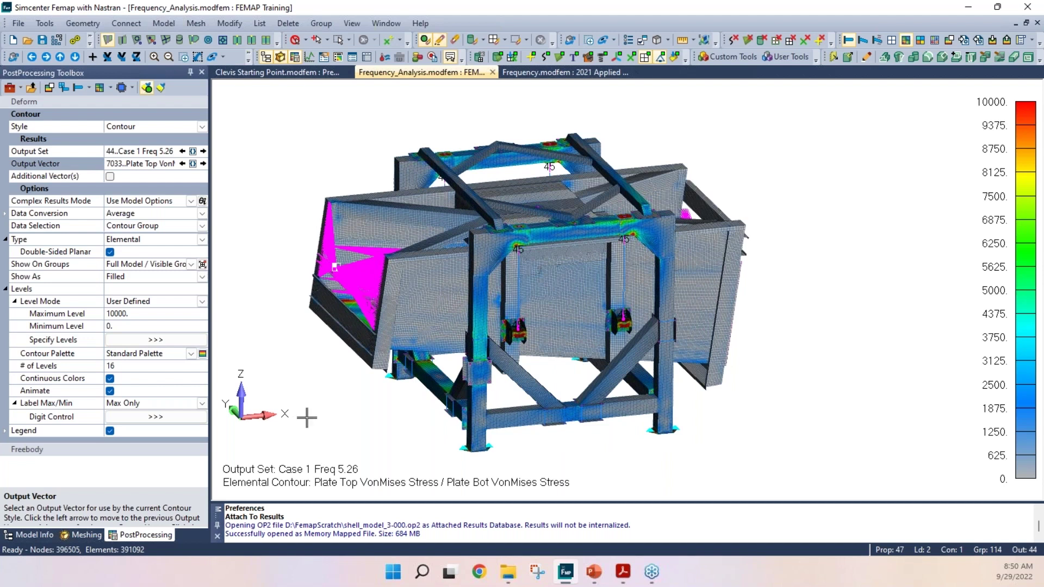
Switch to File Explorer to check the shell_model_3-001.op2 and shell_model_3-000.op2 results files in FemapScratch, and return to Femap.
{"action": "left_click", "coordinate": [505, 579]}
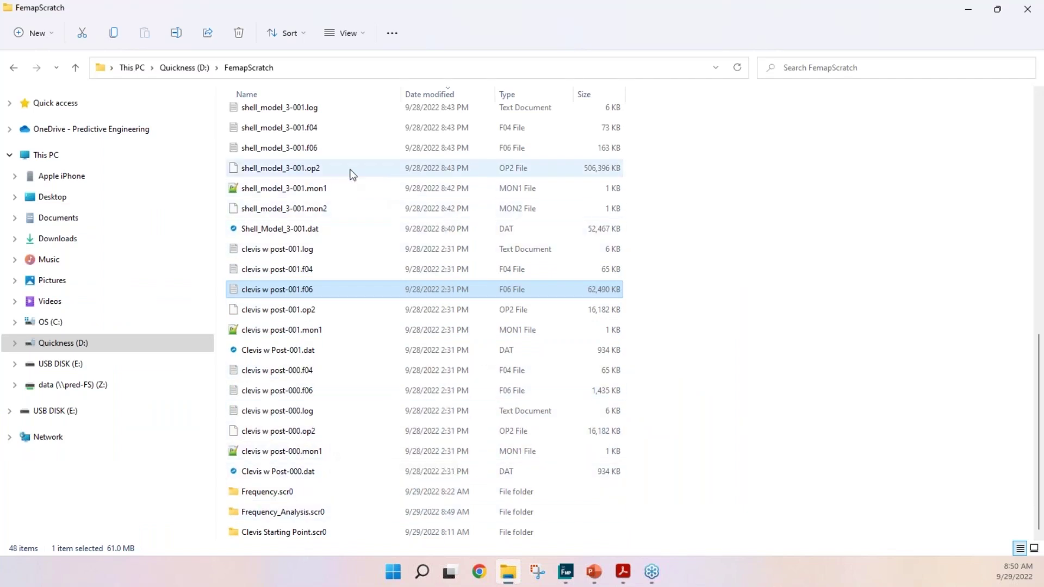
{"action": "left_click", "coordinate": [297, 171]}
{"action": "scroll", "coordinate": [407, 243], "scroll_direction": "up", "scroll_amount": 3}
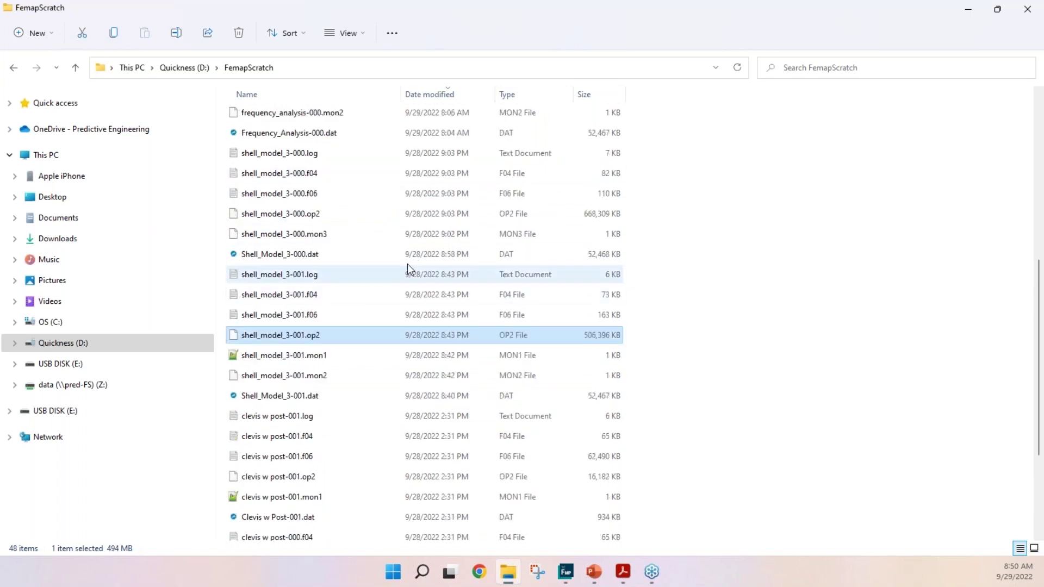
{"action": "left_click", "coordinate": [387, 214]}
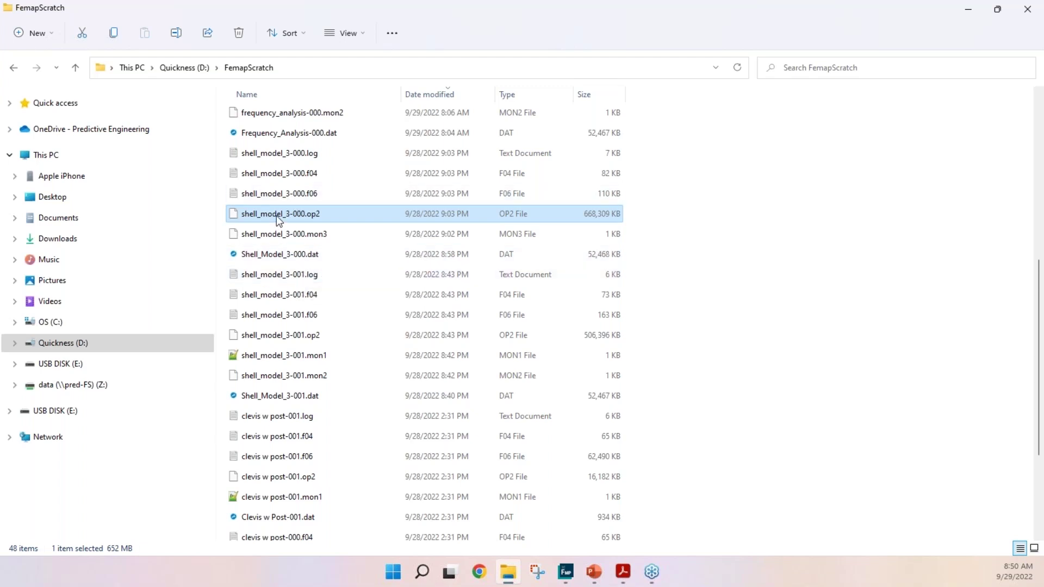
{"action": "left_click", "coordinate": [971, 9]}
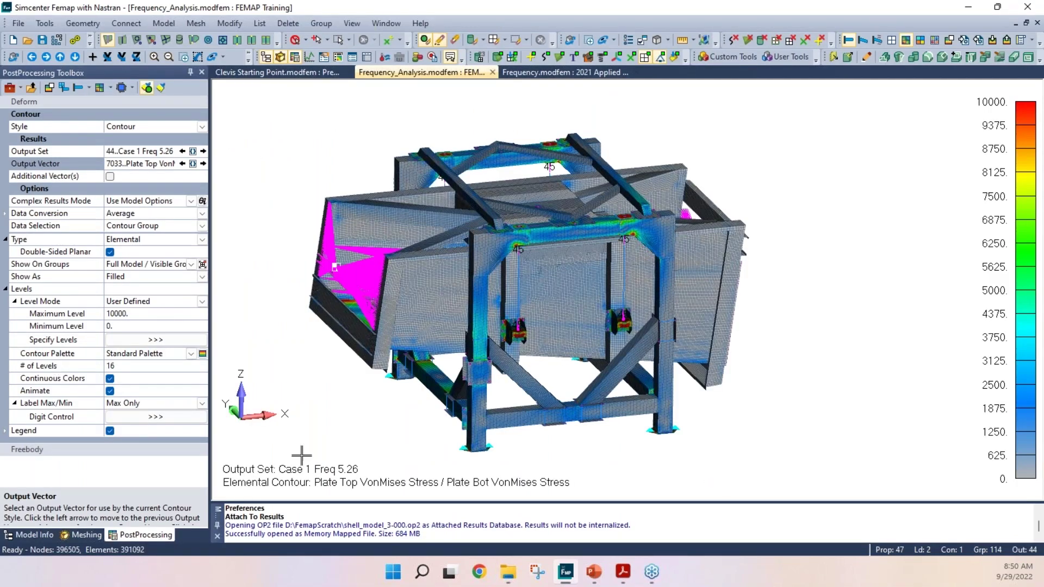
Switch to PowerPoint, present the slideshow from the Attach to Results slide, and advance to the Create (Analysis) Studies slide.
{"action": "left_click", "coordinate": [593, 572]}
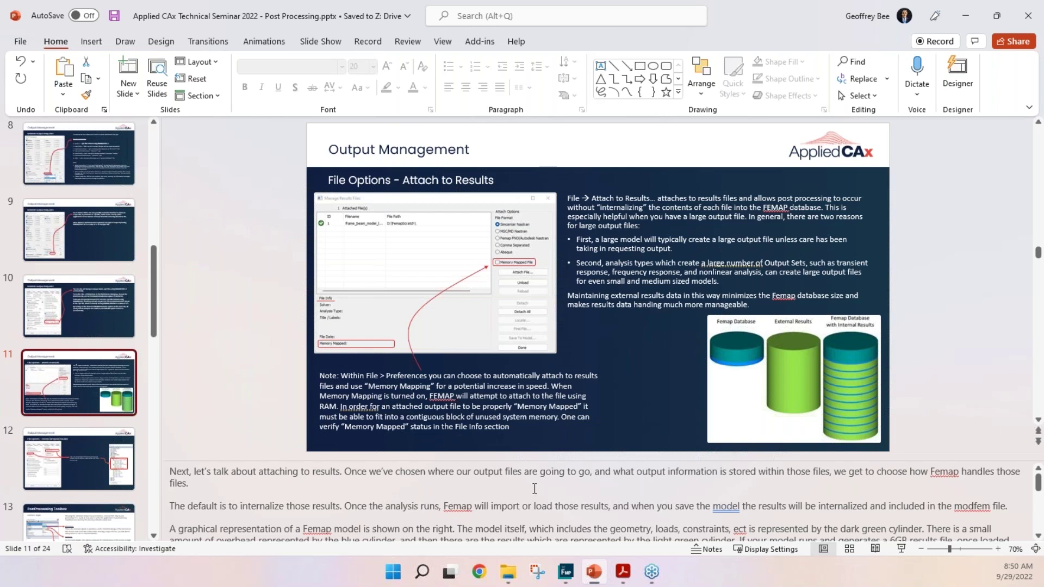
{"action": "left_click", "coordinate": [901, 549]}
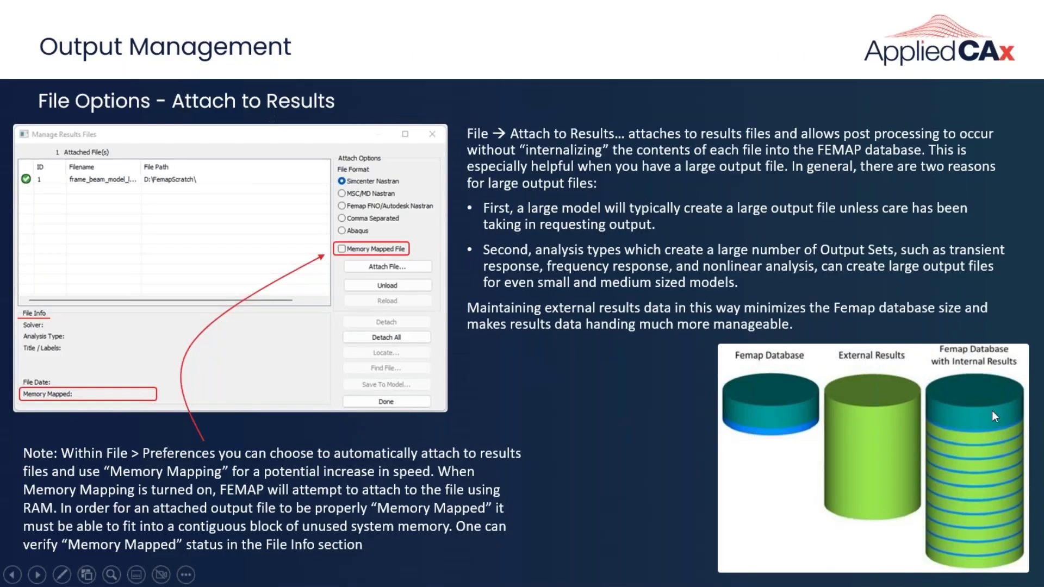
{"action": "key", "text": "Right"}
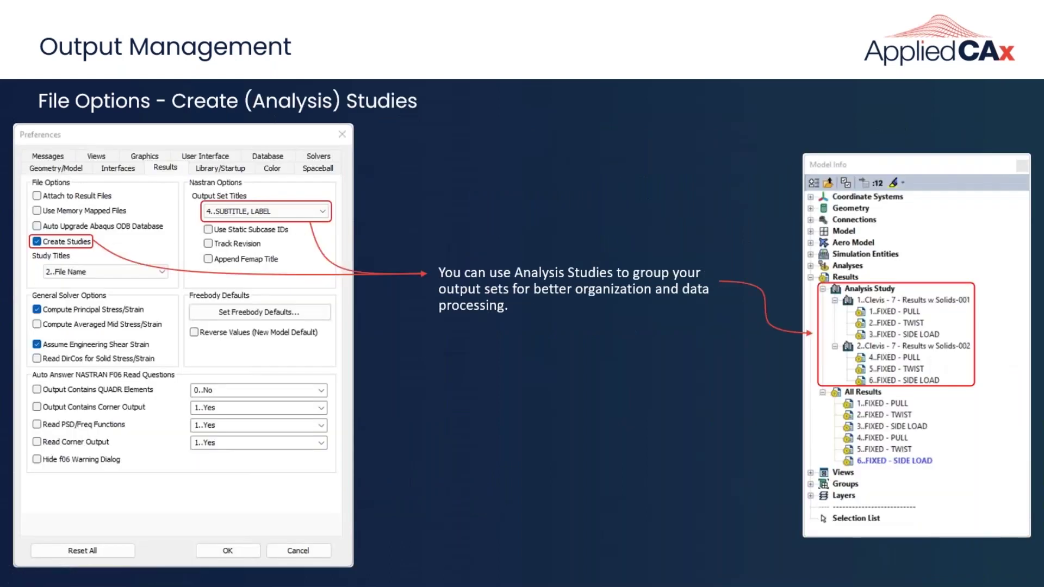
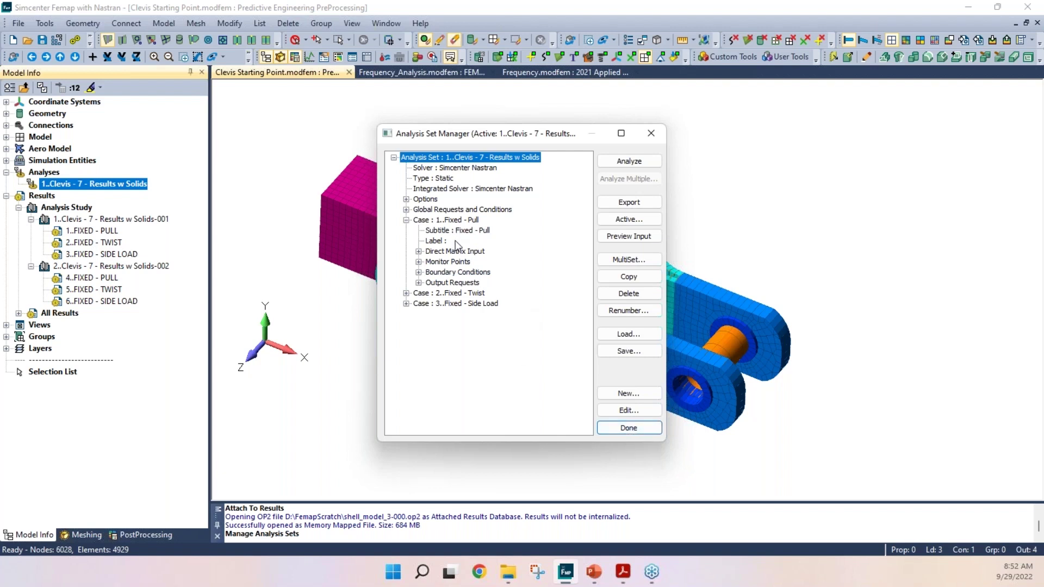
Collapse the analysis set tree, close the Analysis Set Manager of the clevis model, and switch back to the PowerPoint presentation.
{"action": "key", "text": "Left"}
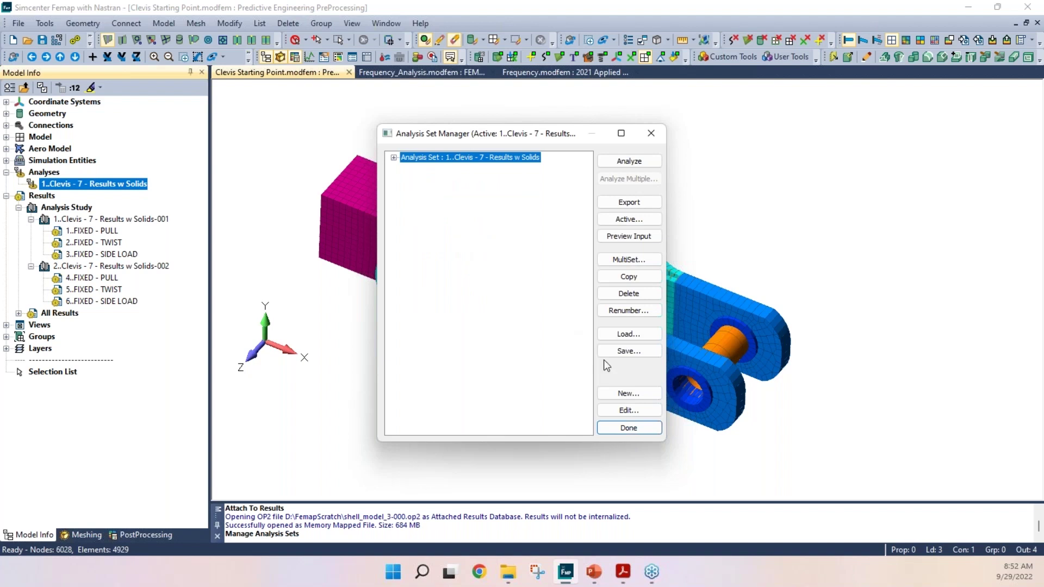
{"action": "left_click", "coordinate": [630, 429]}
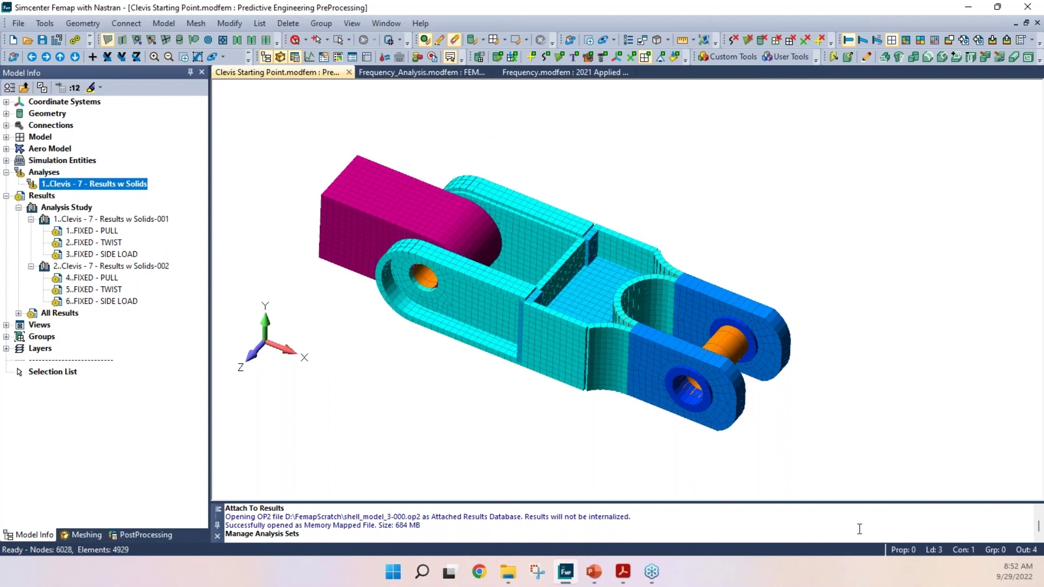
{"action": "mouse_move", "coordinate": [623, 575]}
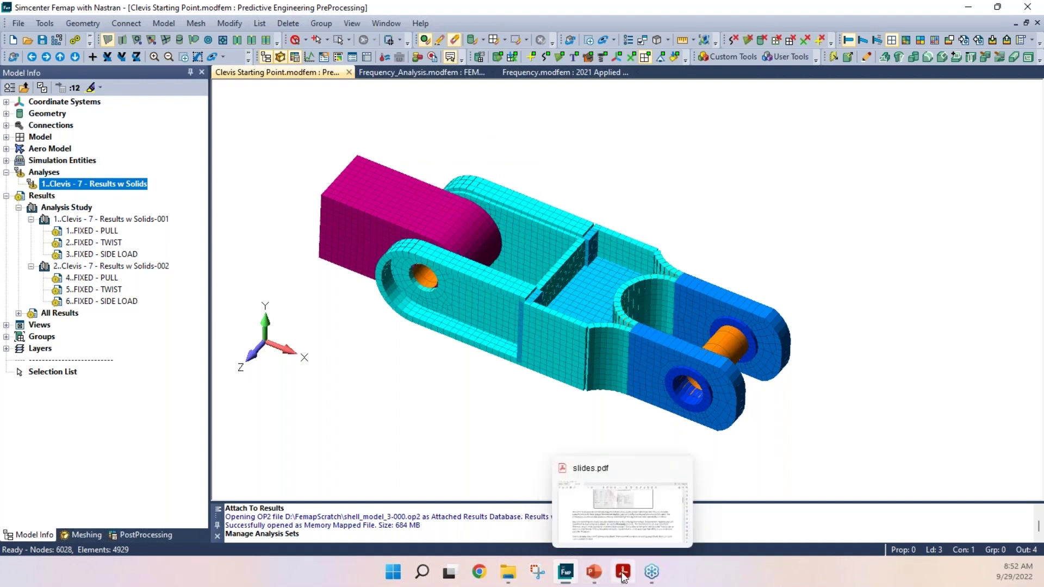
{"action": "mouse_move", "coordinate": [590, 579]}
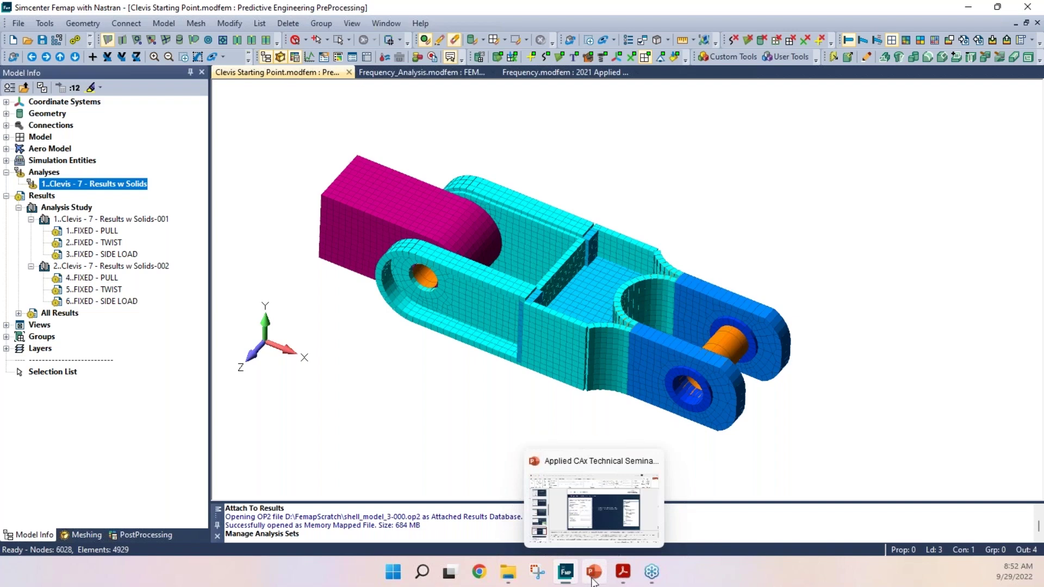
{"action": "left_click", "coordinate": [593, 580]}
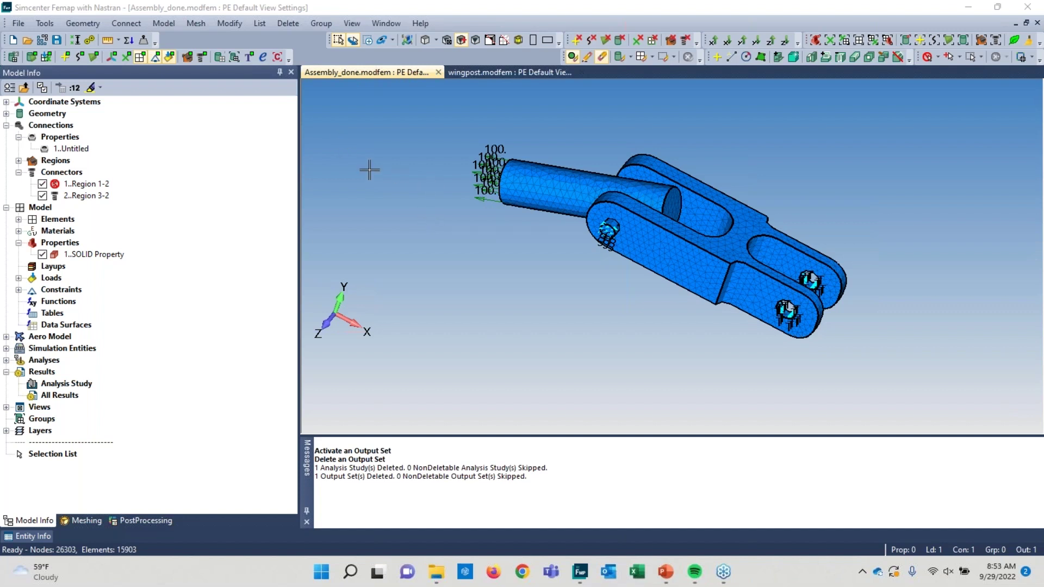
Activate the wingpost.modfem model, run its Simcenter Nastran linear statics analysis, and continue past the message review.
{"action": "left_click", "coordinate": [471, 73]}
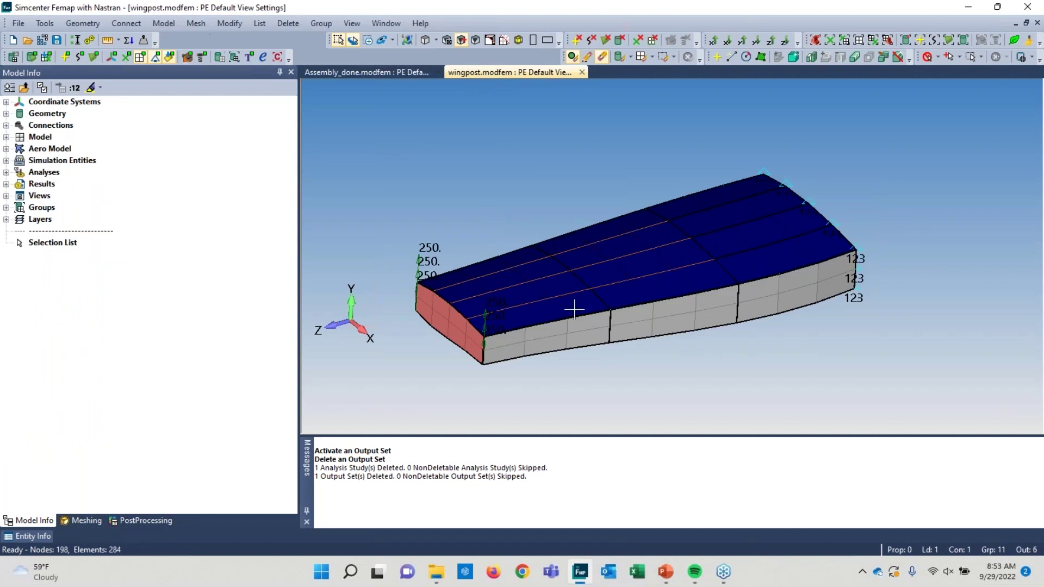
{"action": "left_click", "coordinate": [727, 41]}
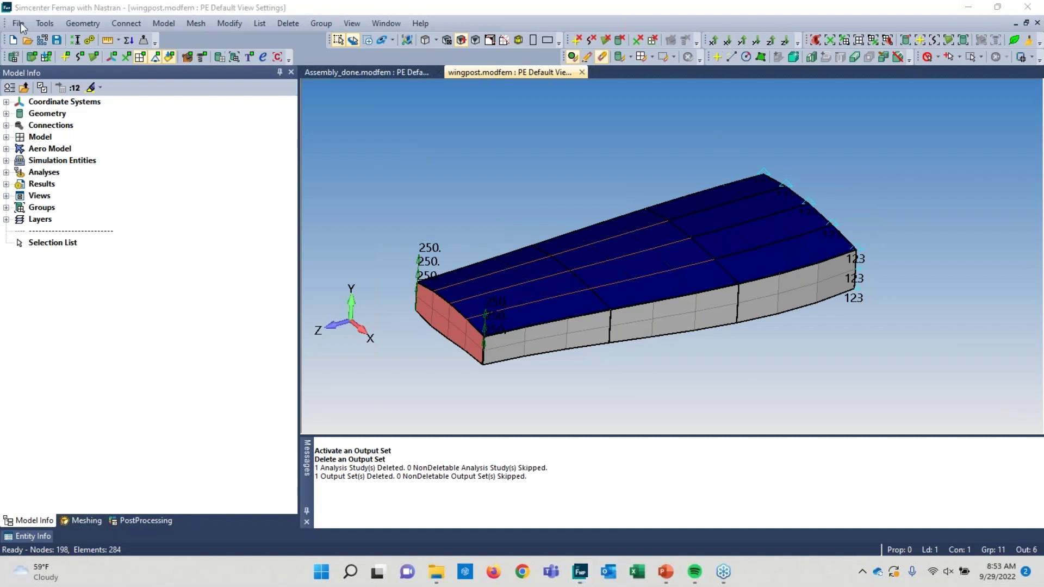
{"action": "left_click", "coordinate": [92, 58]}
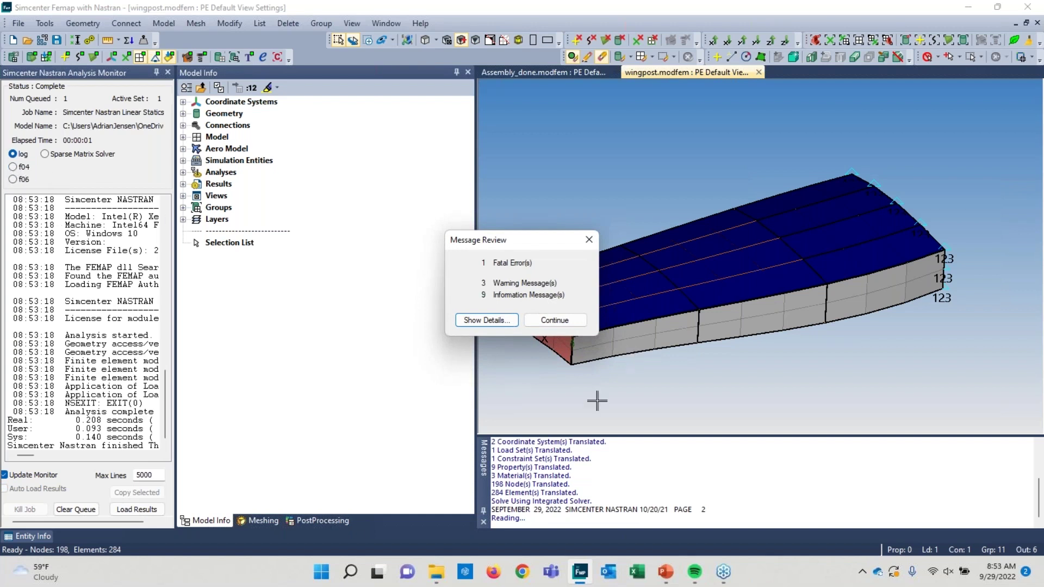
{"action": "left_click", "coordinate": [569, 325]}
Show the f06 output in the Analysis Monitor, and undock and enlarge the monitor for reading.
{"action": "left_click", "coordinate": [13, 179]}
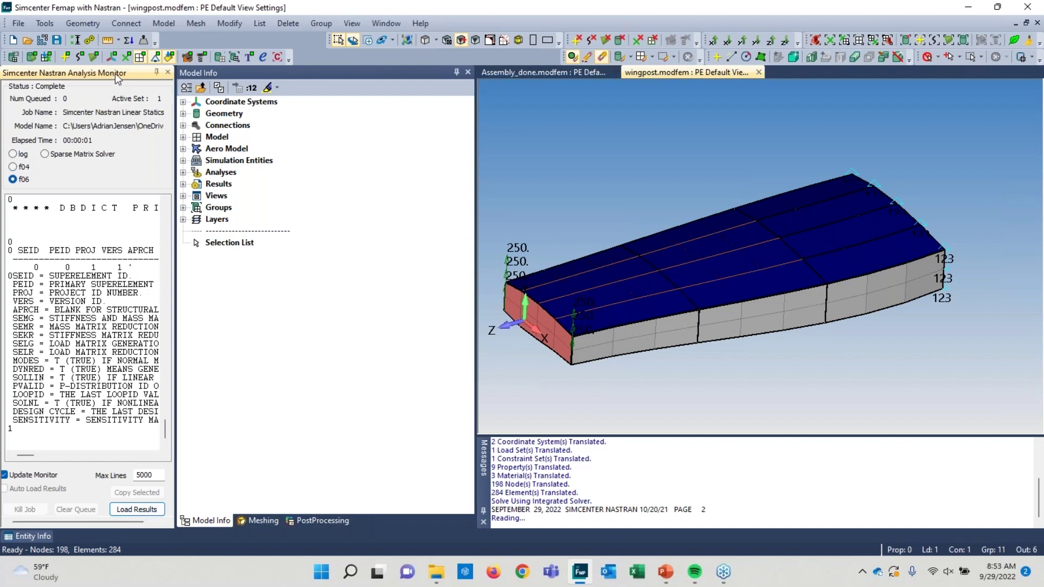
{"action": "left_click_drag", "start_coordinate": [115, 78], "coordinate": [459, 80]}
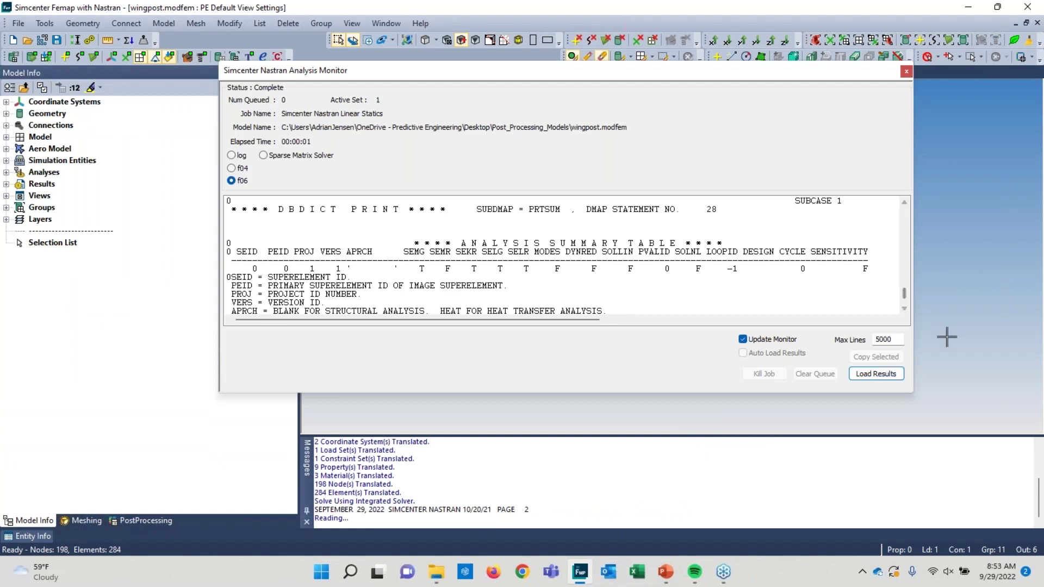
{"action": "left_click_drag", "start_coordinate": [905, 294], "coordinate": [906, 304]}
{"action": "scroll", "coordinate": [746, 314], "scroll_direction": "up", "scroll_amount": 1}
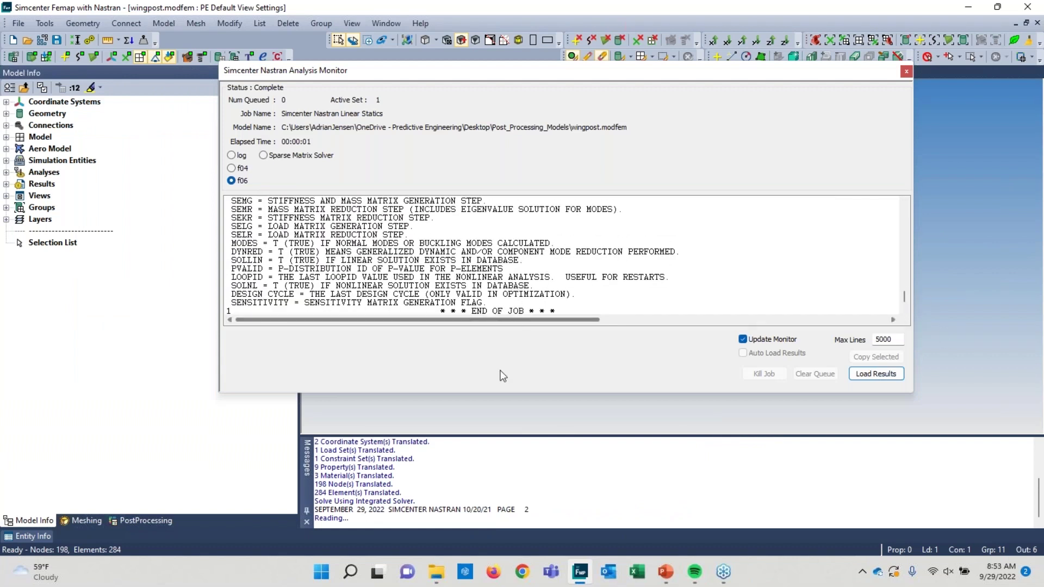
{"action": "left_click_drag", "start_coordinate": [495, 392], "coordinate": [496, 492]}
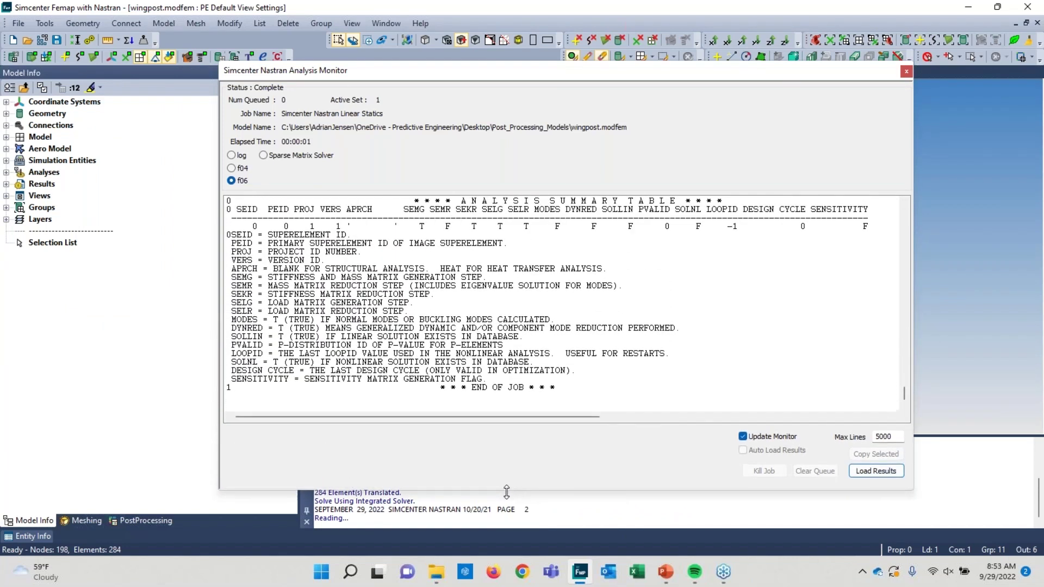
Examine the fatal error message and its recommended user action in the f06 output, and close the Analysis Monitor.
{"action": "scroll", "coordinate": [505, 298], "scroll_direction": "up", "scroll_amount": 2}
{"action": "scroll", "coordinate": [504, 298], "scroll_direction": "up", "scroll_amount": 6}
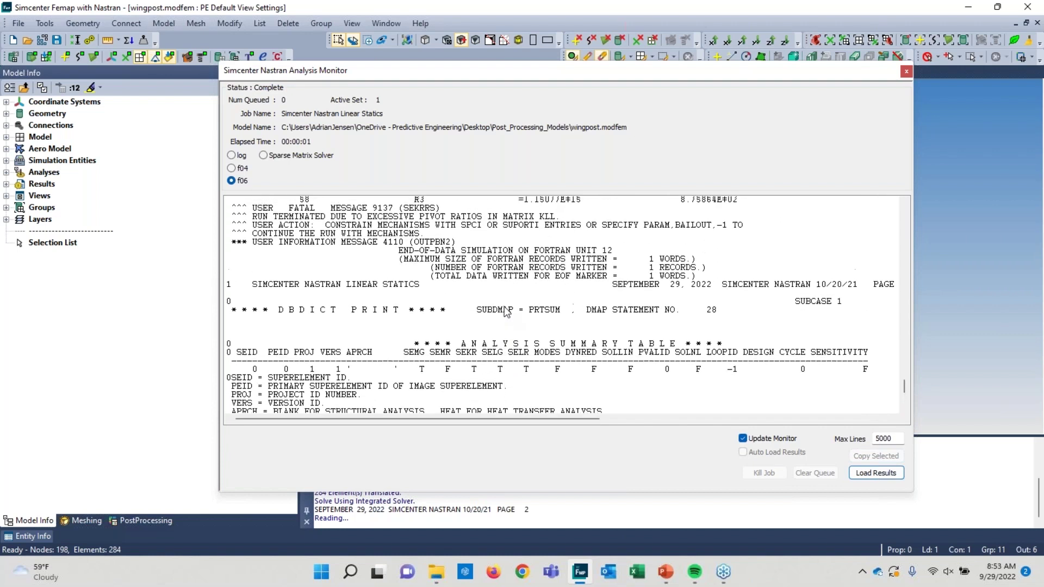
{"action": "scroll", "coordinate": [505, 317], "scroll_direction": "up", "scroll_amount": 1}
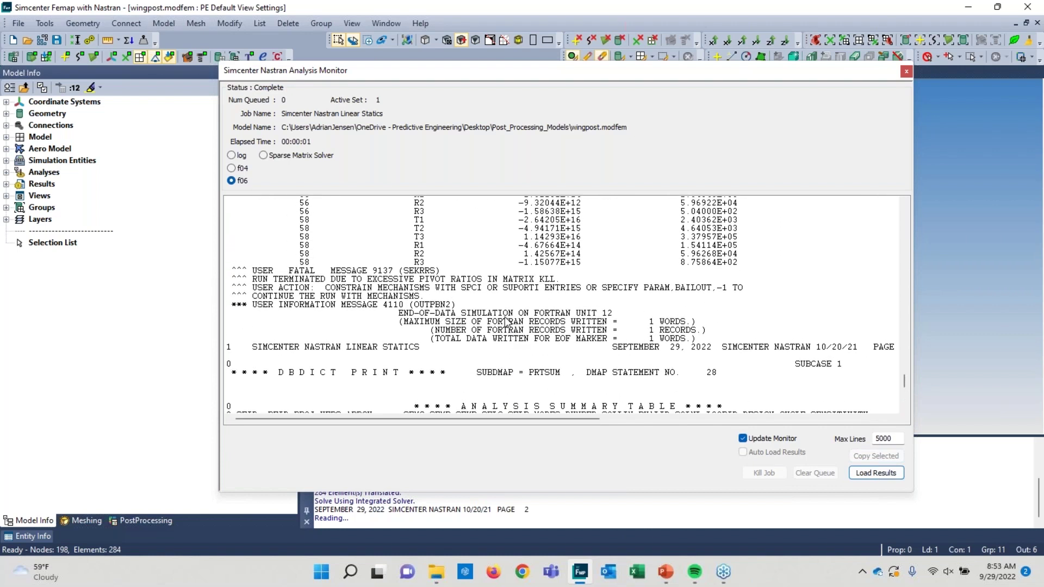
{"action": "scroll", "coordinate": [506, 317], "scroll_direction": "up", "scroll_amount": 1}
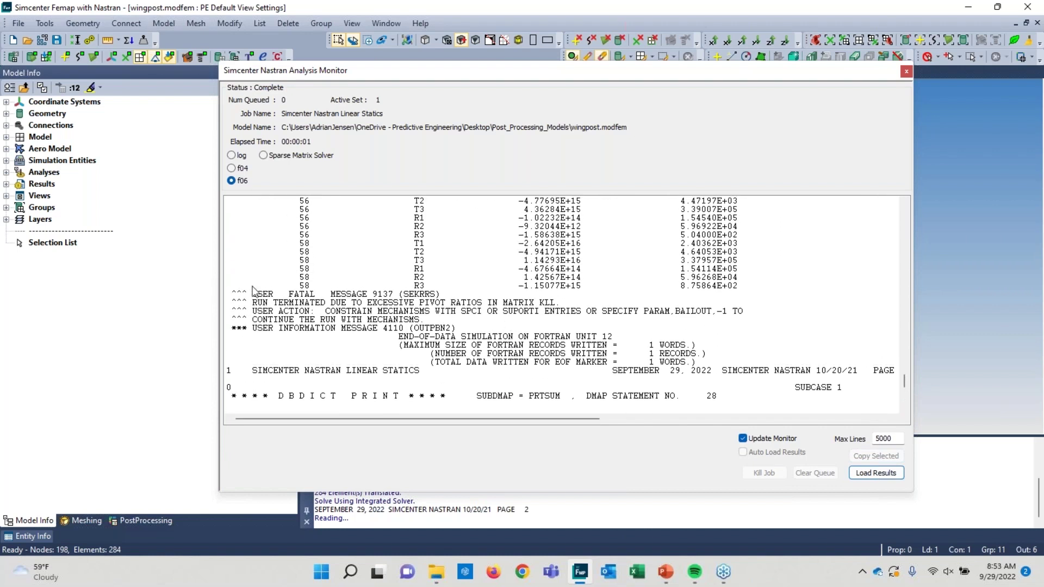
{"action": "left_click", "coordinate": [341, 303]}
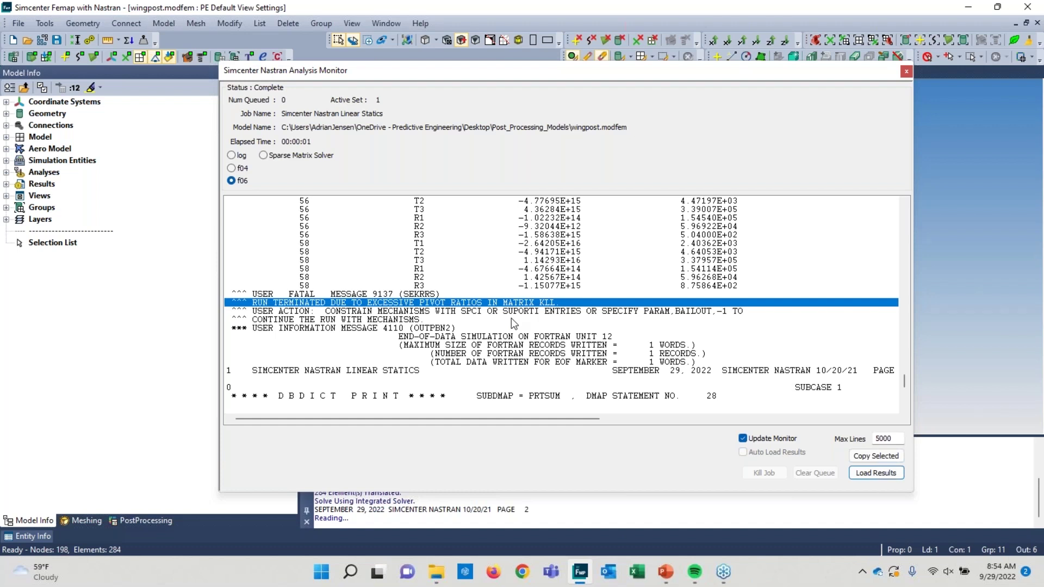
{"action": "left_click", "coordinate": [521, 311]}
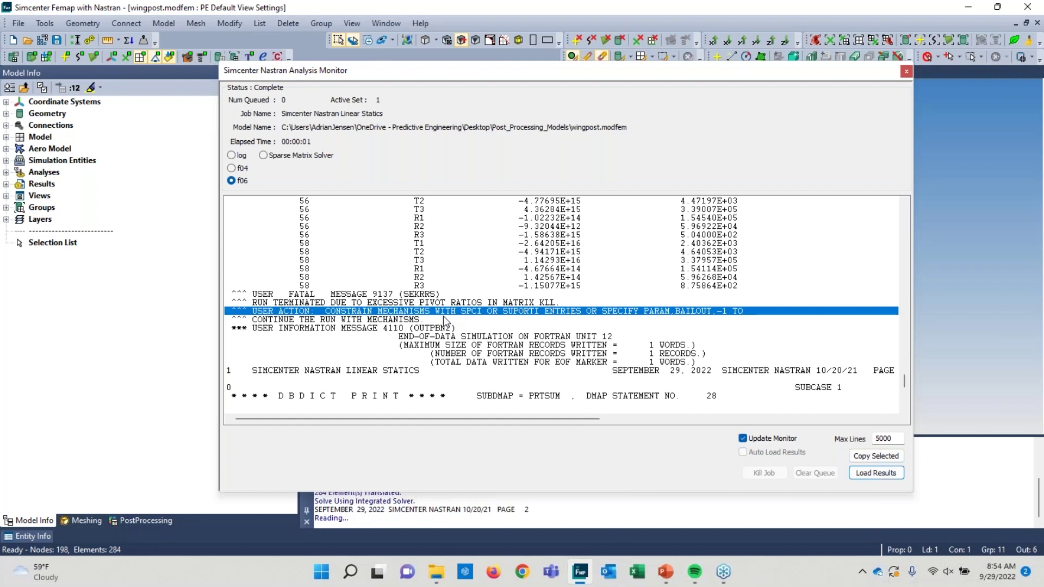
{"action": "left_click", "coordinate": [905, 72]}
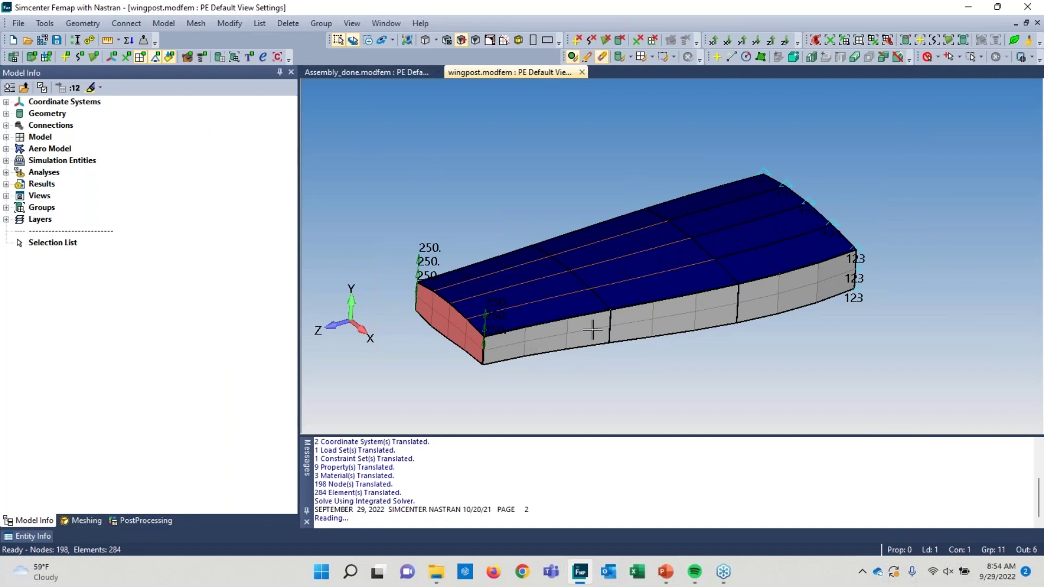
Run a coincident node check on all nodes of the wing model and preview the coincident nodes.
{"action": "left_click", "coordinate": [53, 22]}
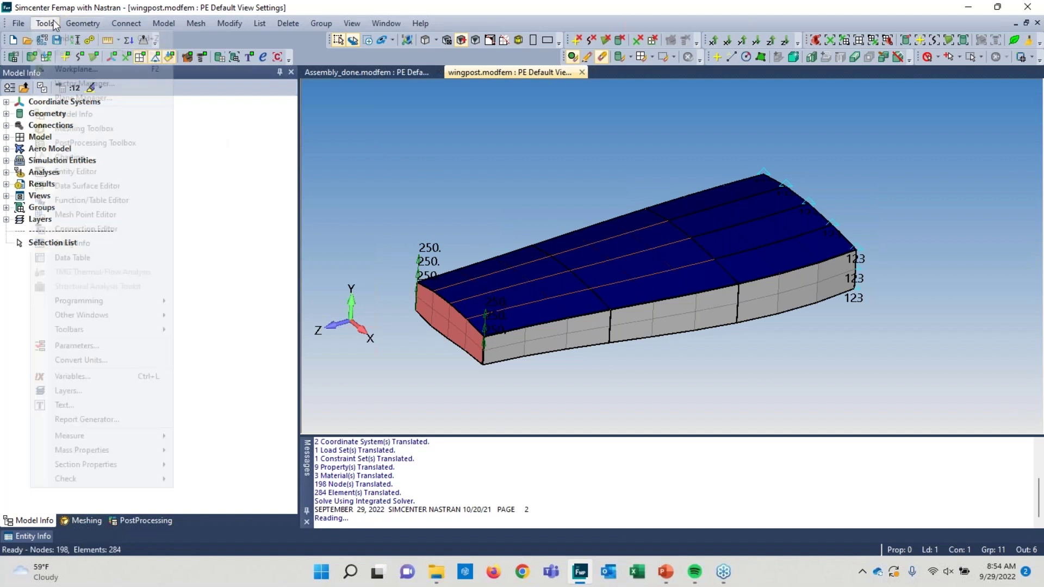
{"action": "mouse_move", "coordinate": [136, 477]}
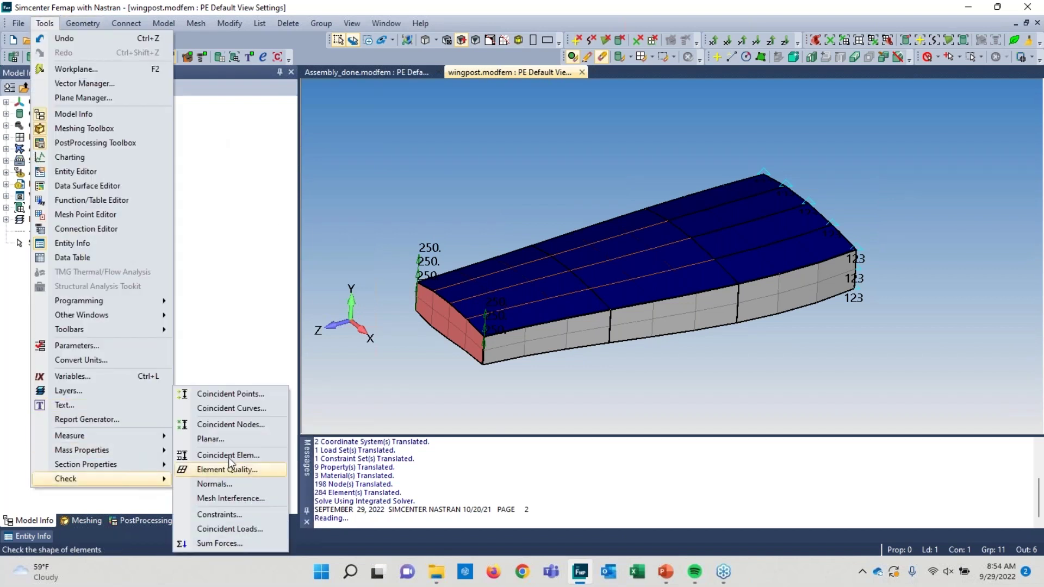
{"action": "left_click", "coordinate": [238, 426]}
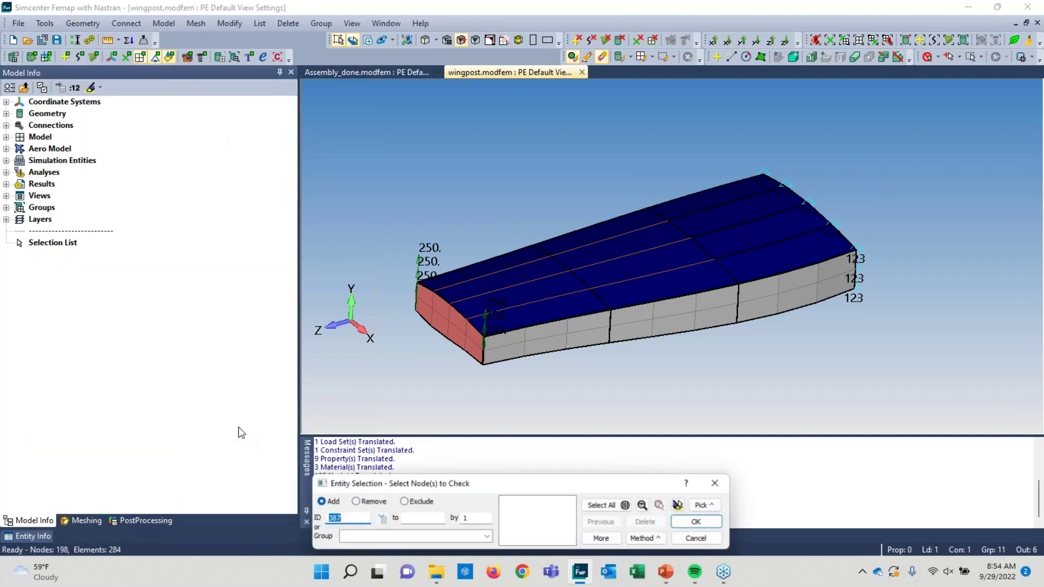
{"action": "left_click", "coordinate": [606, 505]}
{"action": "left_click", "coordinate": [686, 522]}
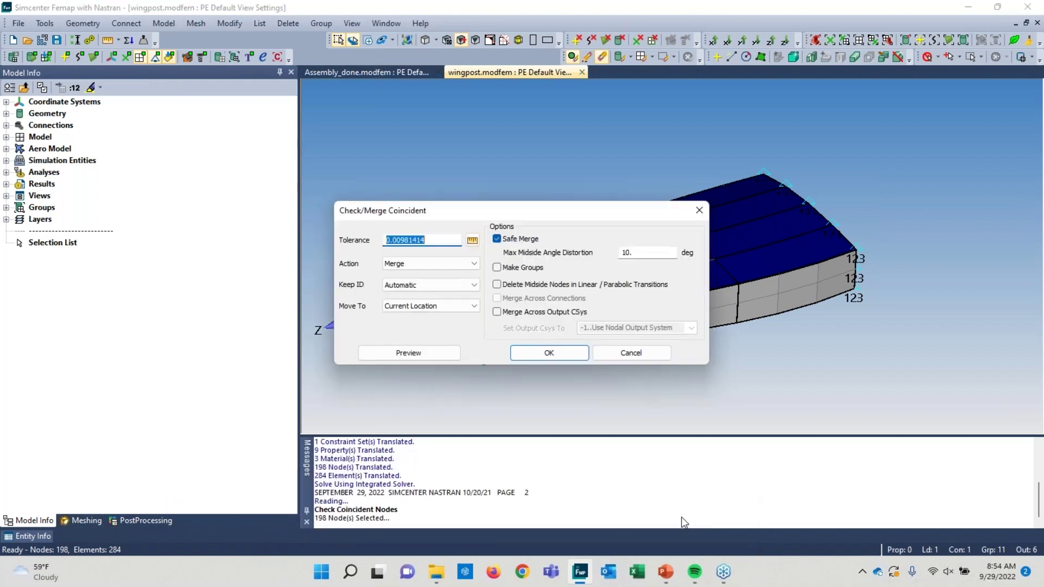
{"action": "left_click", "coordinate": [440, 354]}
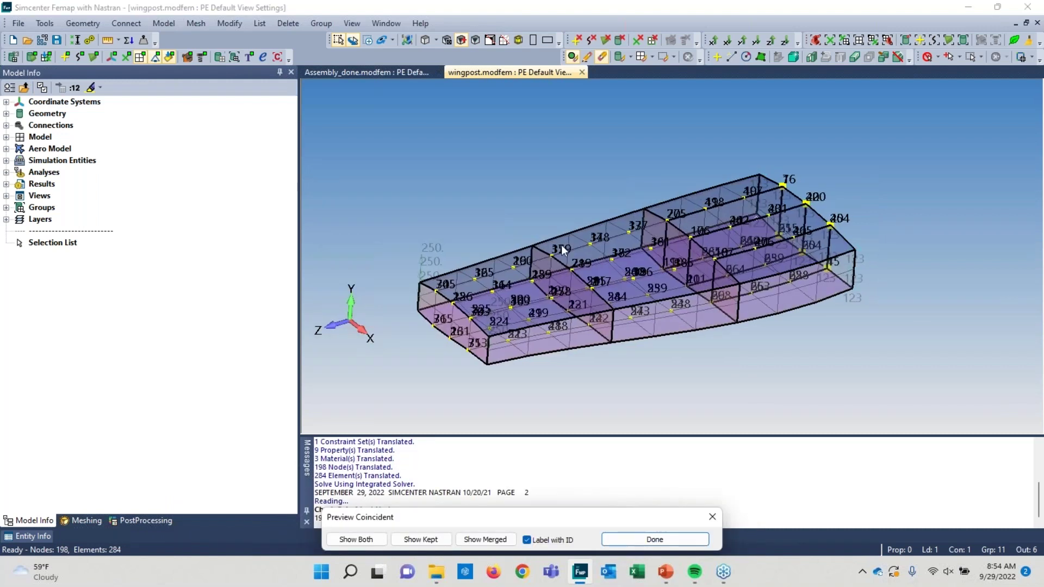
Inspect the labelled coincident nodes across the wing, and close the preview and cancel the merge.
{"action": "middle_click_drag", "start_coordinate": [619, 221], "coordinate": [470, 281]}
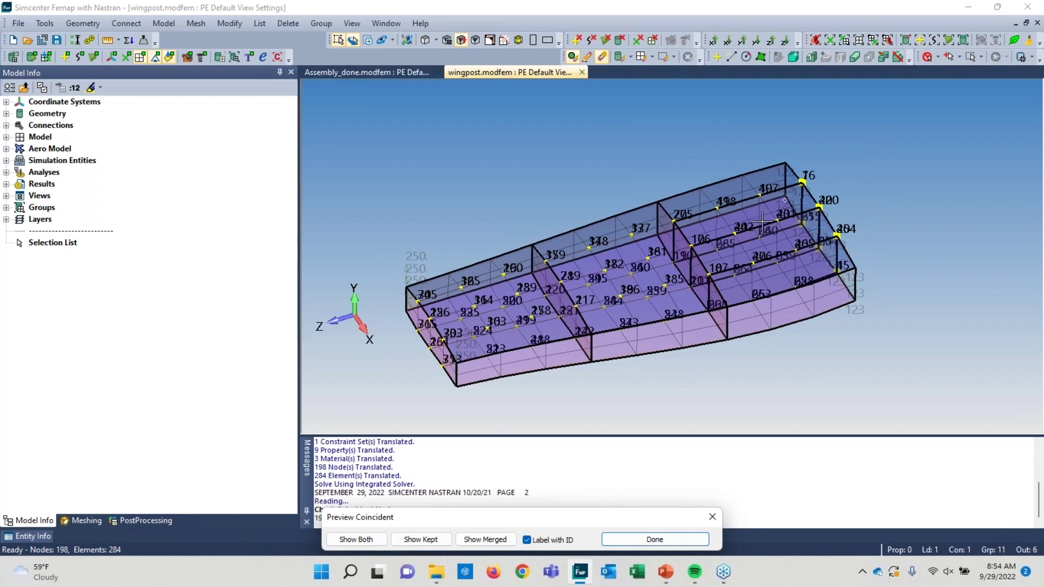
{"action": "middle_click_drag", "start_coordinate": [555, 312], "coordinate": [462, 275]}
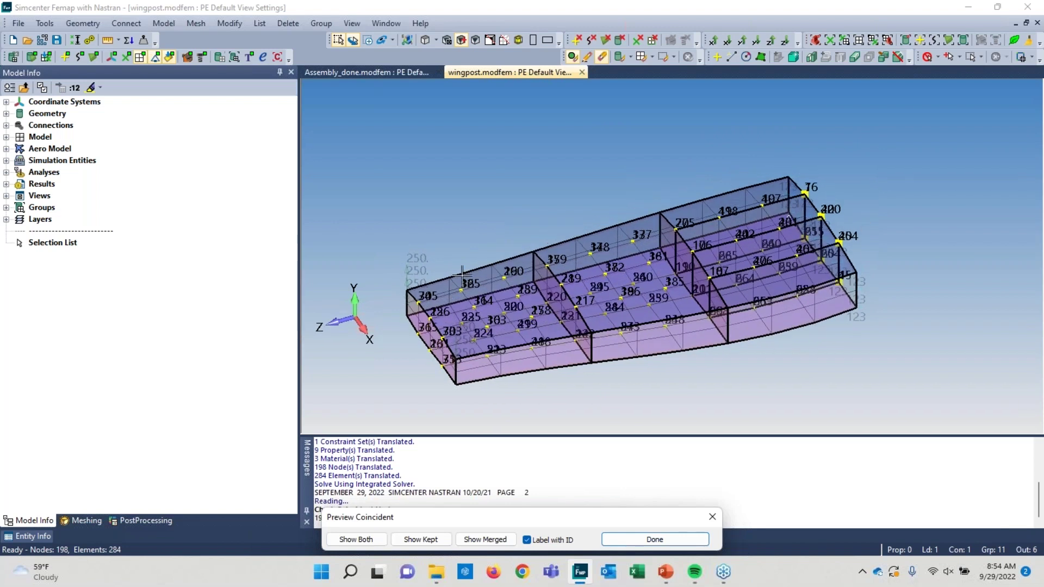
{"action": "left_click", "coordinate": [679, 540]}
{"action": "left_click", "coordinate": [639, 354]}
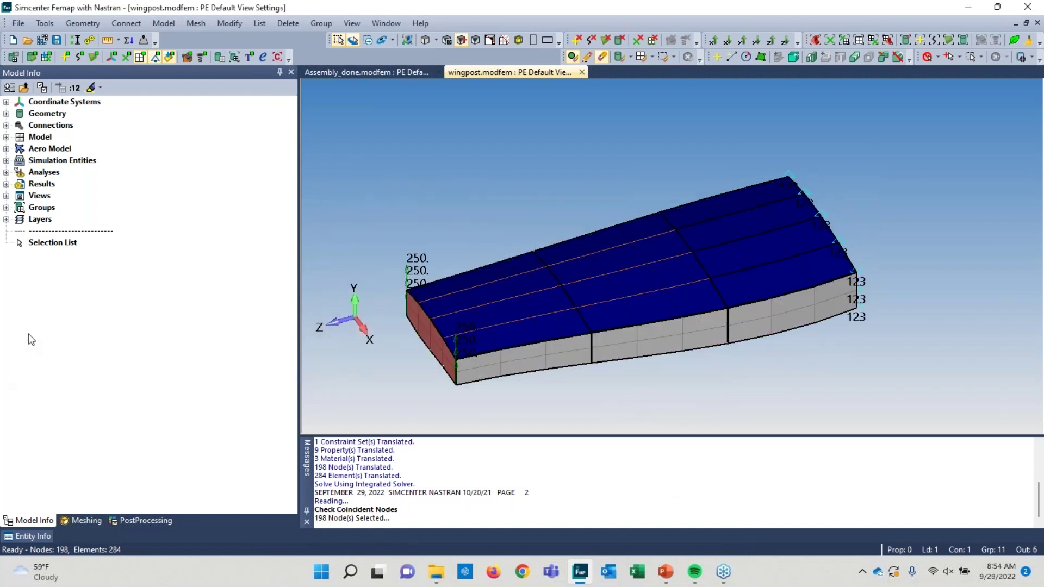
Expand the Analyses branch, rerun the Simcenter Nastran Linear Statics analysis, and continue past the message review.
{"action": "double_click", "coordinate": [43, 172]}
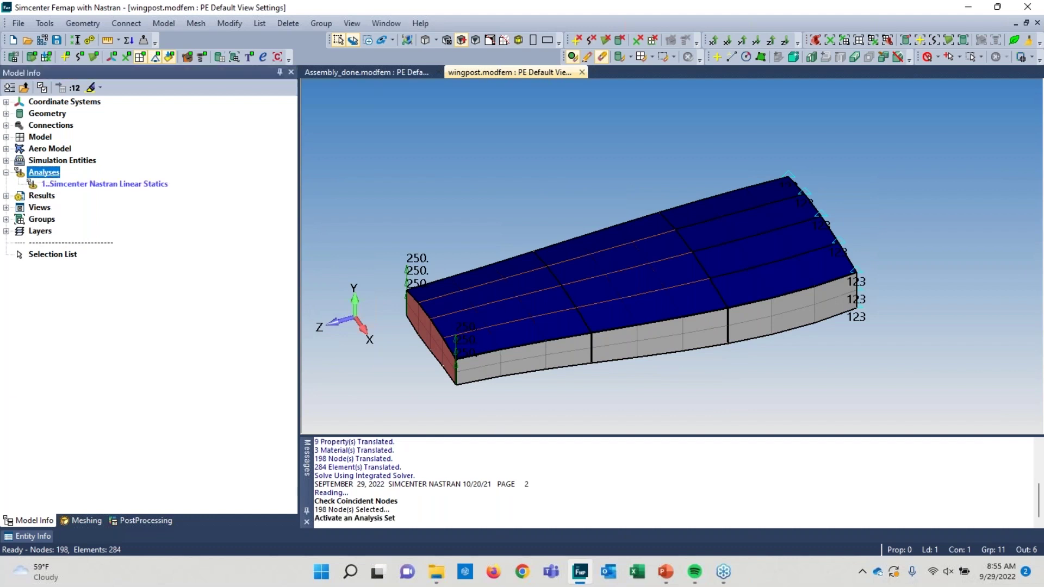
{"action": "left_click", "coordinate": [90, 44]}
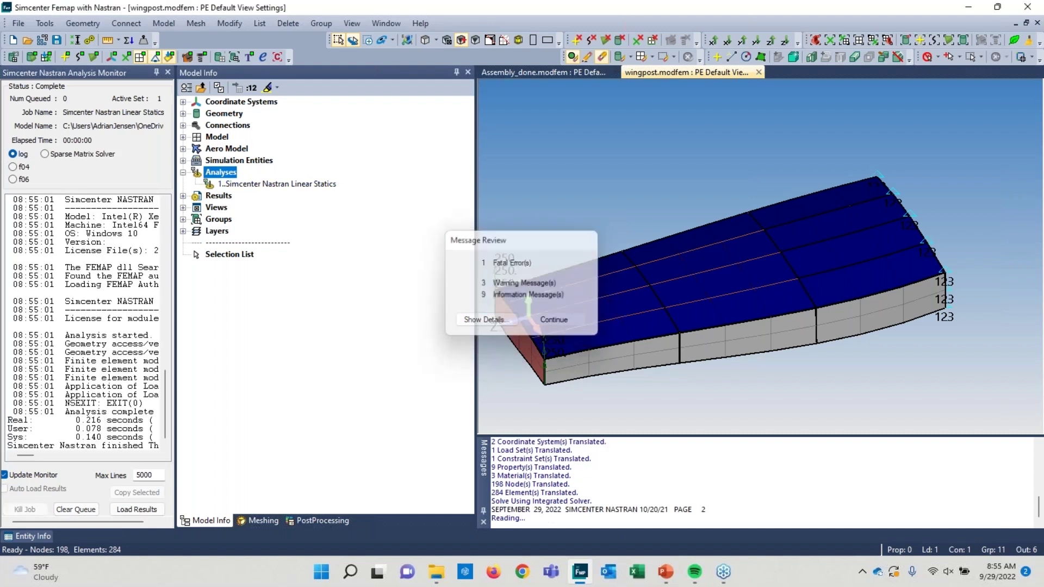
{"action": "left_click", "coordinate": [584, 321]}
Undock the Analysis Monitor, locate the fatal message in the f06 output, and examine the listed grid points with excessive pivot ratios.
{"action": "double_click", "coordinate": [96, 73]}
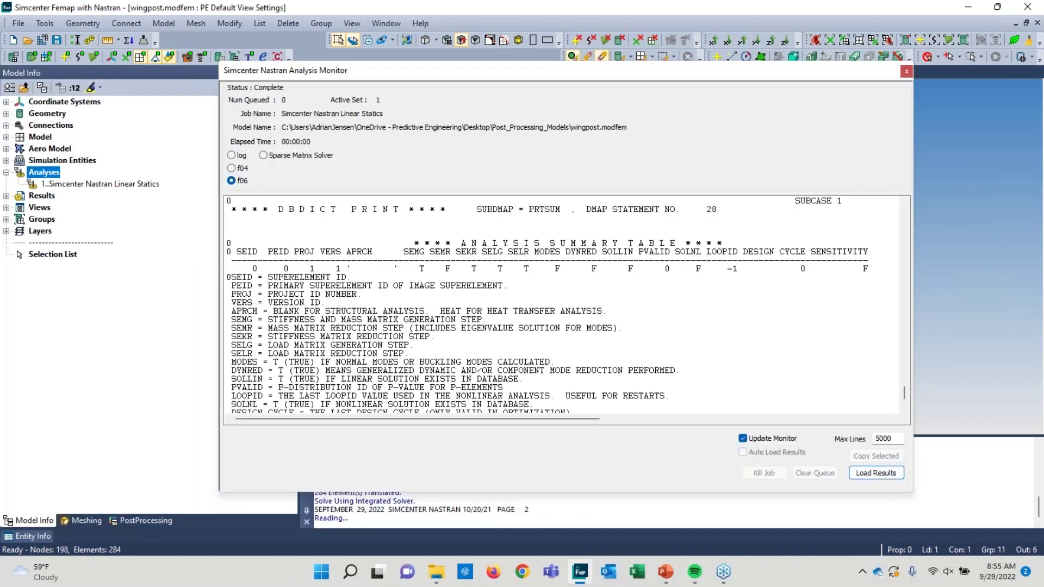
{"action": "scroll", "coordinate": [440, 375], "scroll_direction": "down", "scroll_amount": 2}
{"action": "scroll", "coordinate": [447, 368], "scroll_direction": "up", "scroll_amount": 8}
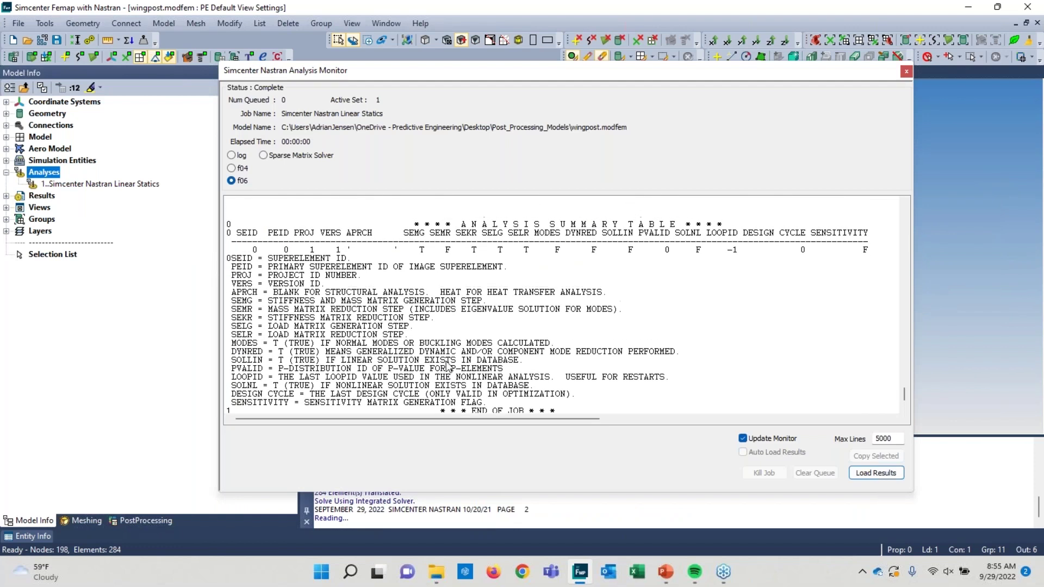
{"action": "scroll", "coordinate": [446, 362], "scroll_direction": "up", "scroll_amount": 2}
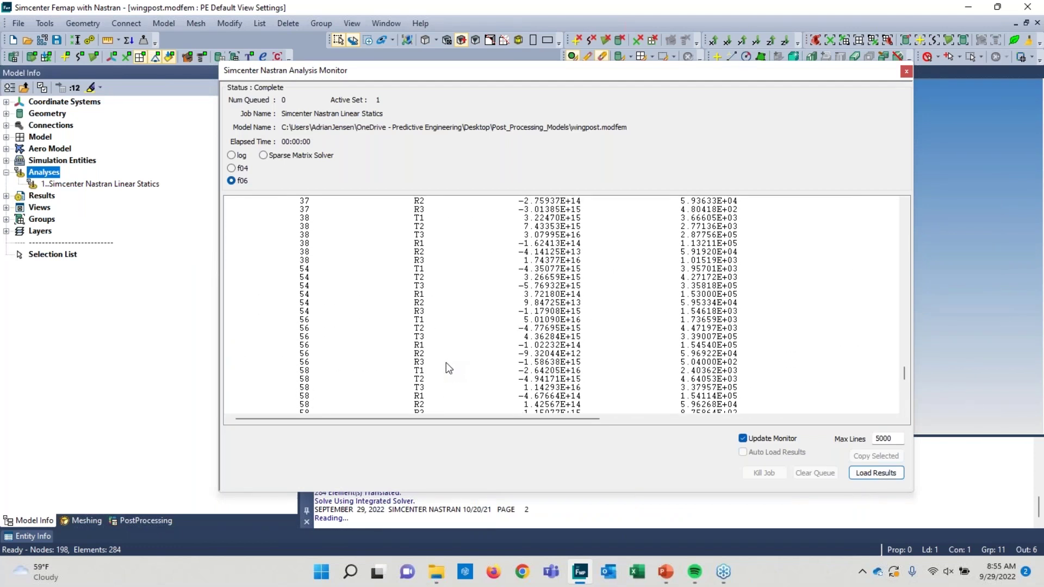
{"action": "scroll", "coordinate": [380, 370], "scroll_direction": "down", "scroll_amount": 3}
{"action": "left_click", "coordinate": [349, 372]}
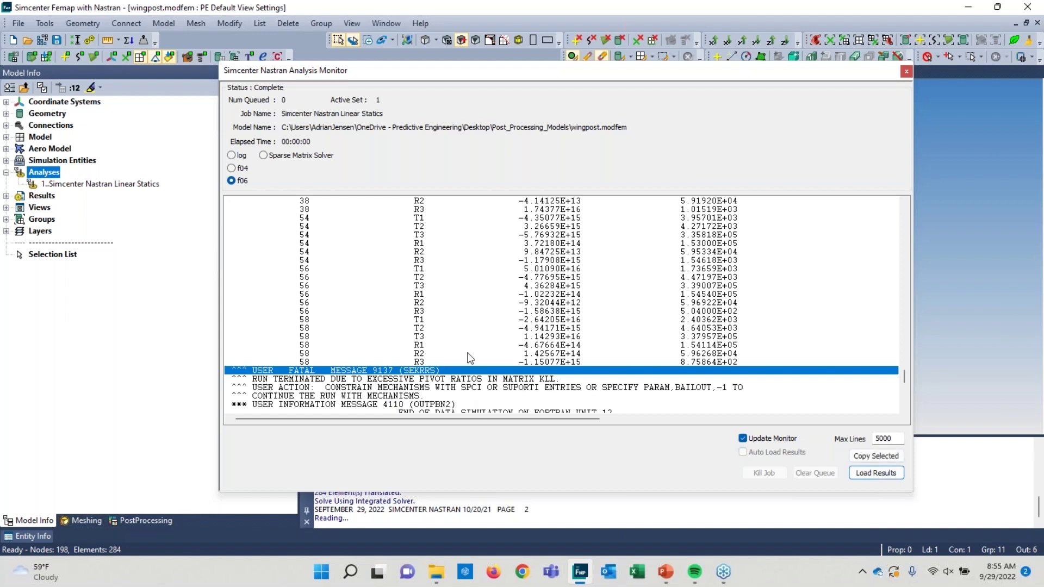
{"action": "scroll", "coordinate": [462, 338], "scroll_direction": "up", "scroll_amount": 4}
{"action": "scroll", "coordinate": [465, 341], "scroll_direction": "up", "scroll_amount": 4}
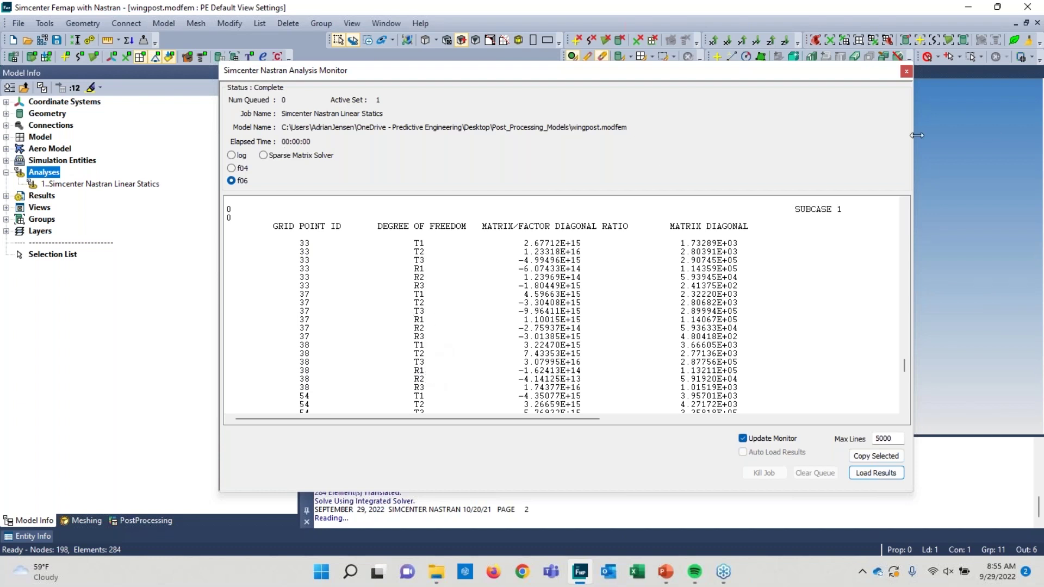
Narrow the Analysis Monitor and move it clear of the wing, and float the Draw/Erase toolbar over the model view.
{"action": "left_click_drag", "start_coordinate": [907, 137], "coordinate": [472, 163]}
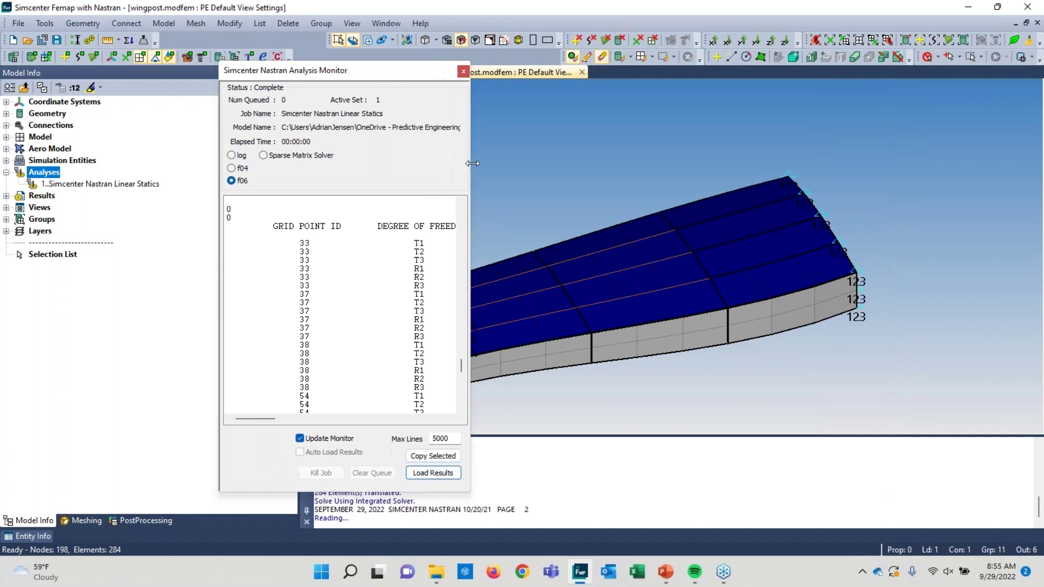
{"action": "left_click_drag", "start_coordinate": [386, 71], "coordinate": [283, 51]}
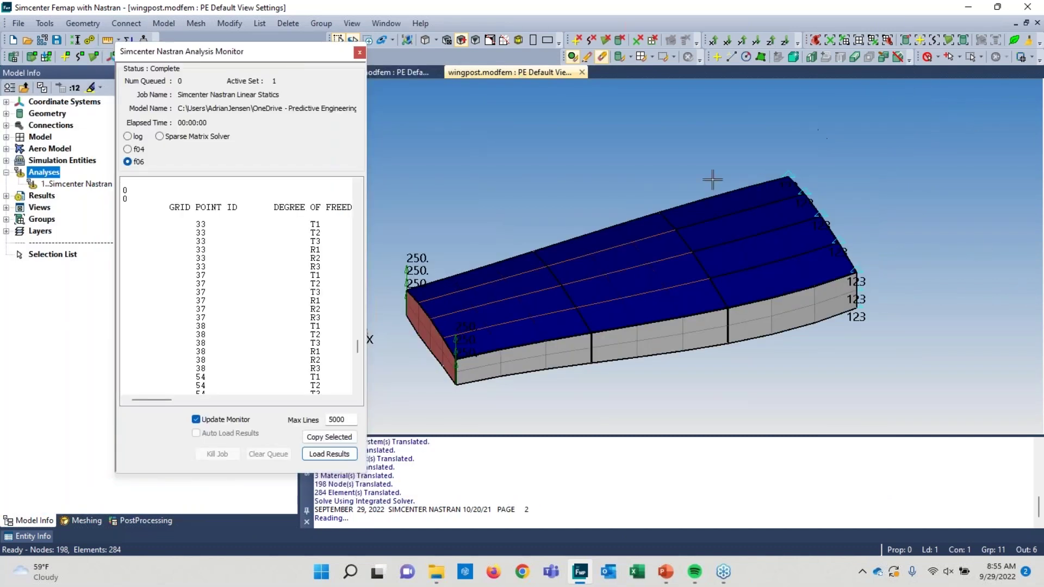
{"action": "left_click", "coordinate": [386, 24]}
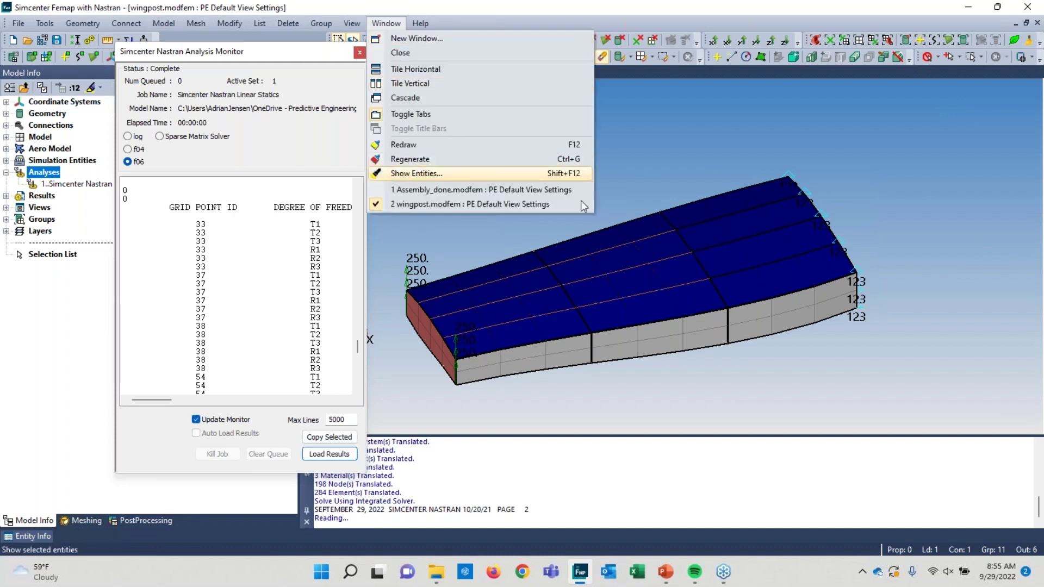
{"action": "left_click", "coordinate": [886, 140]}
{"action": "key", "text": "t"}
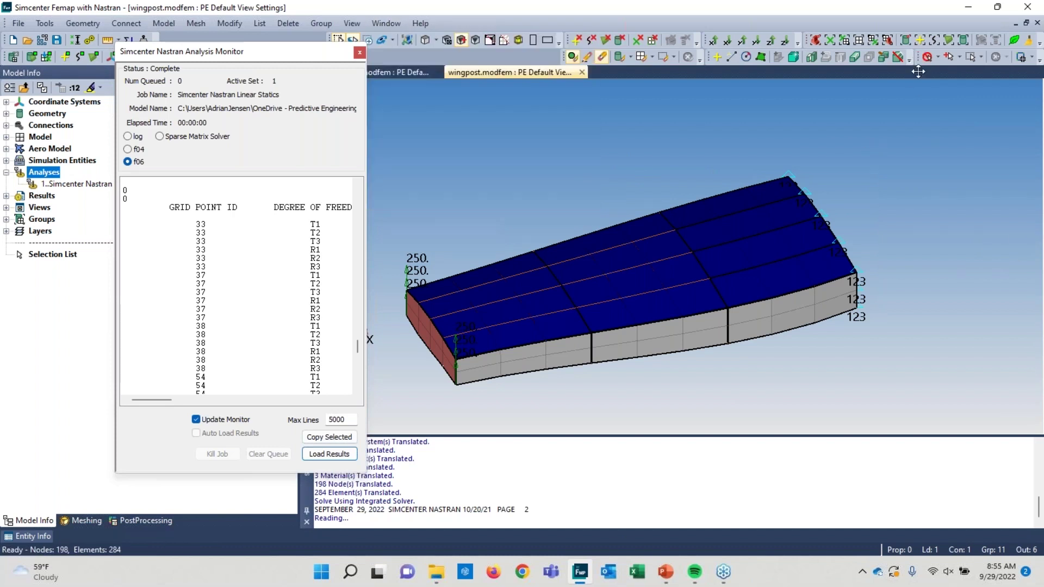
{"action": "left_click_drag", "start_coordinate": [635, 75], "coordinate": [584, 60]}
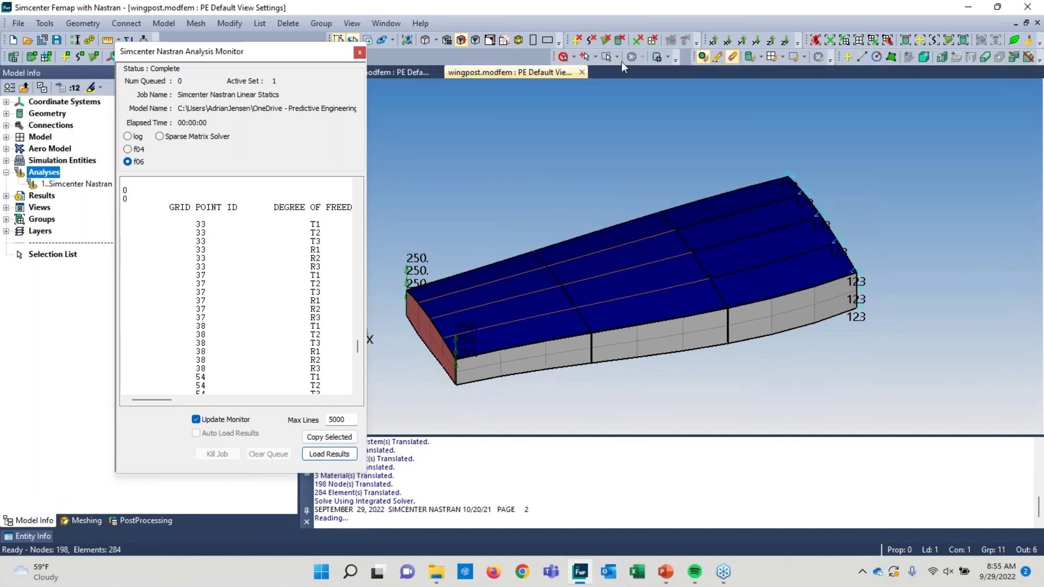
{"action": "left_click_drag", "start_coordinate": [692, 58], "coordinate": [630, 132]}
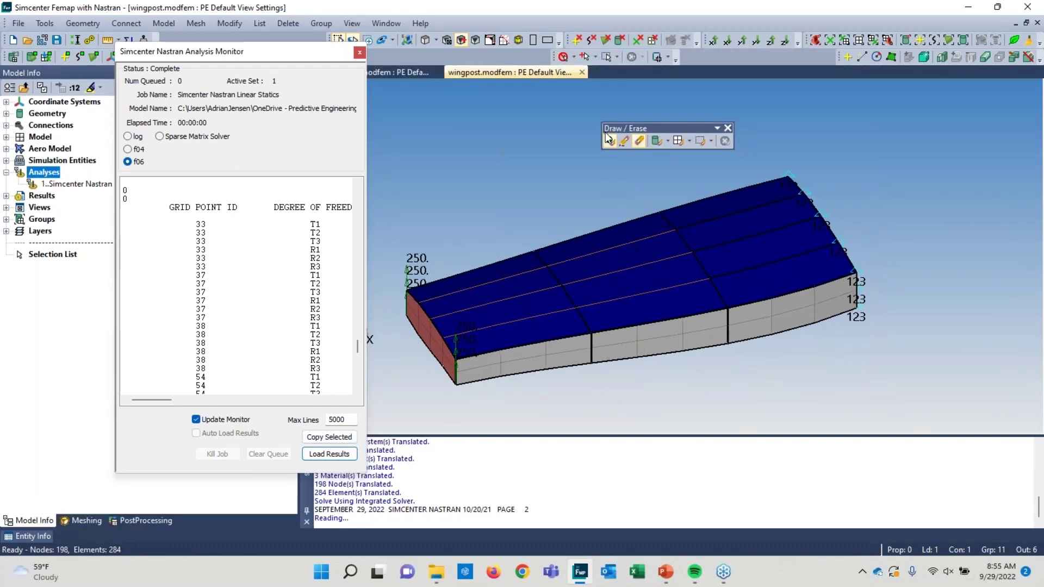
Draw only the mesh elements that use nodes 33, 37 and 38 with Draw/Erase.
{"action": "left_click", "coordinate": [679, 140]}
{"action": "left_click", "coordinate": [649, 540]}
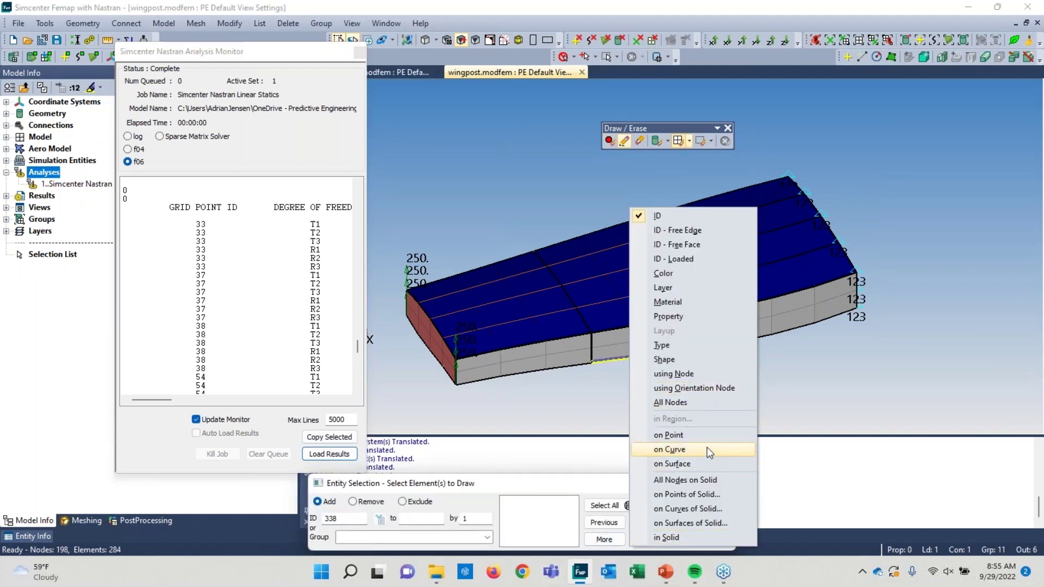
{"action": "left_click", "coordinate": [708, 375]}
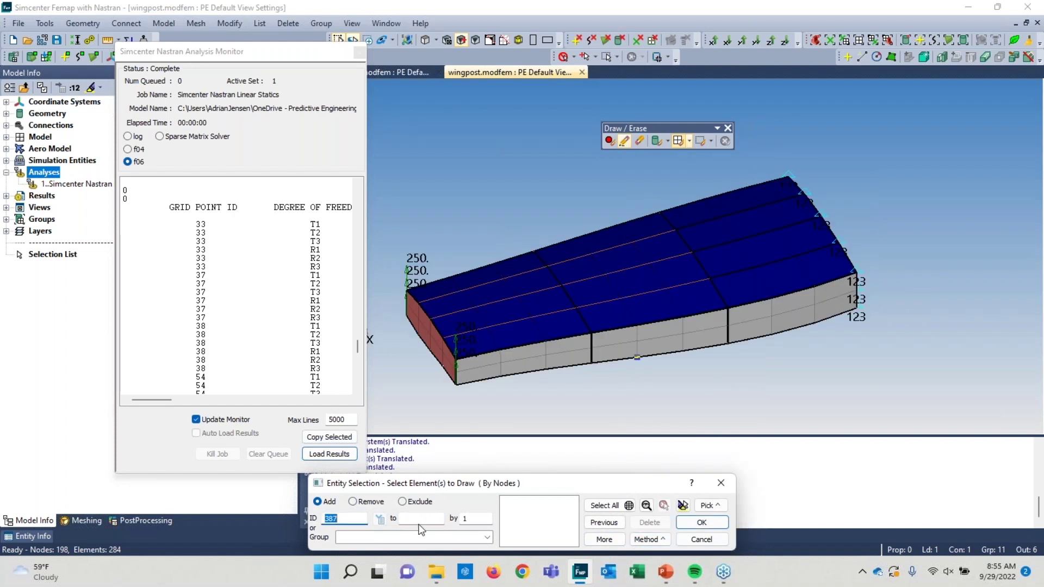
{"action": "type", "text": "33"}
{"action": "key", "text": "Return"}
{"action": "type", "text": "37"}
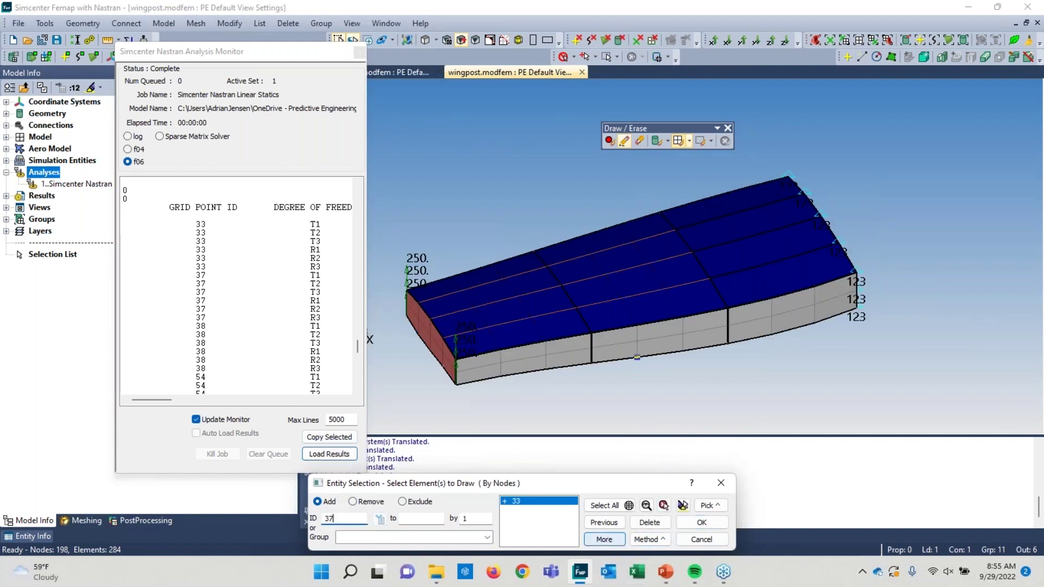
{"action": "left_click", "coordinate": [600, 540]}
{"action": "type", "text": "38"}
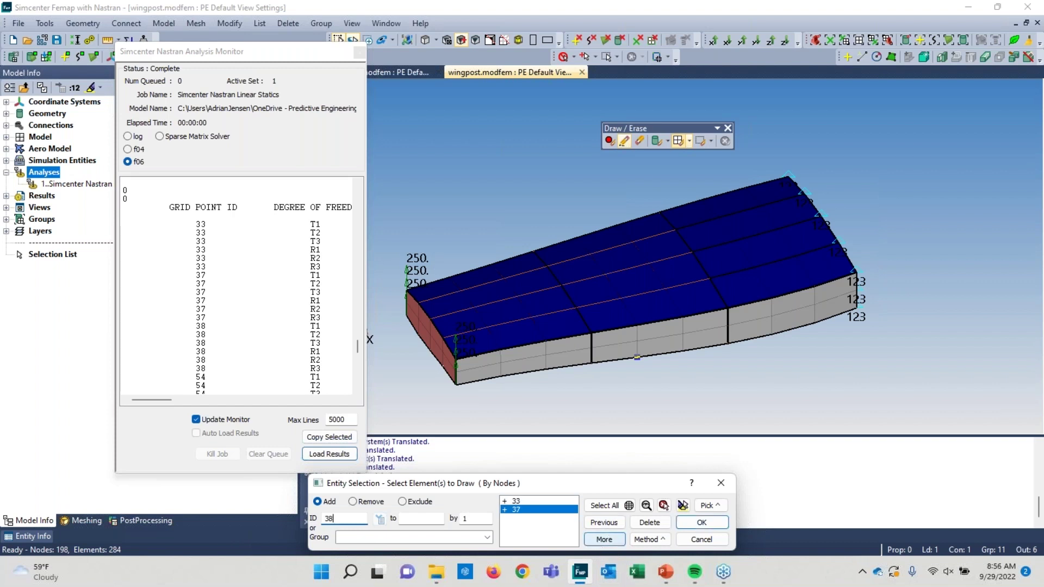
{"action": "left_click", "coordinate": [603, 536]}
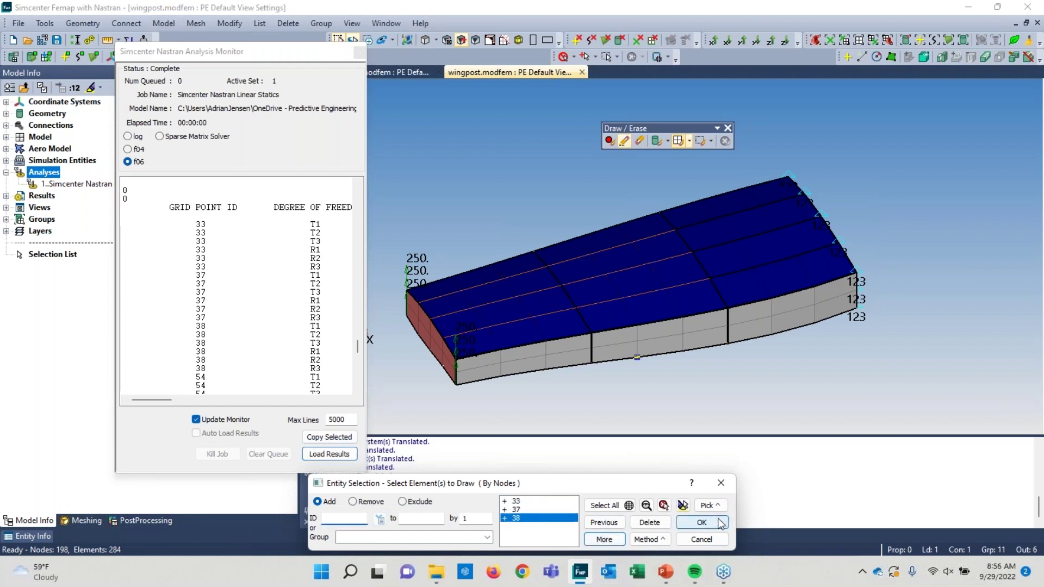
{"action": "left_click", "coordinate": [701, 522]}
Inspect the isolated elements from another angle and grow the drawn selection to the adjoining elements.
{"action": "mouse_move", "coordinate": [728, 205]}
{"action": "middle_mouse_down"}
{"action": "mouse_move", "coordinate": [778, 230]}
{"action": "mouse_move", "coordinate": [729, 191]}
{"action": "middle_mouse_up"}
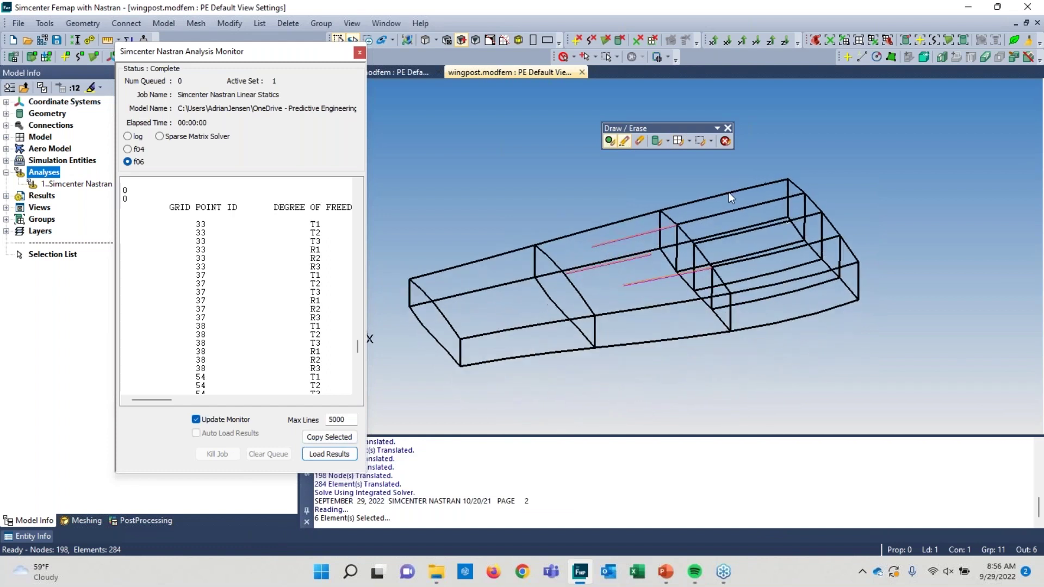
{"action": "middle_click_drag", "start_coordinate": [691, 307], "coordinate": [615, 308]}
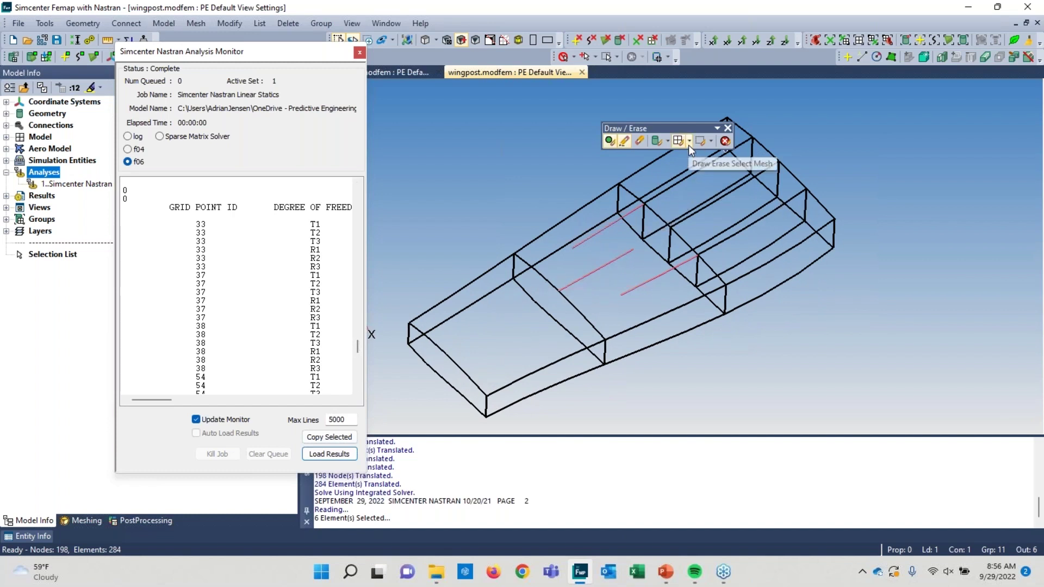
{"action": "left_click", "coordinate": [711, 142]}
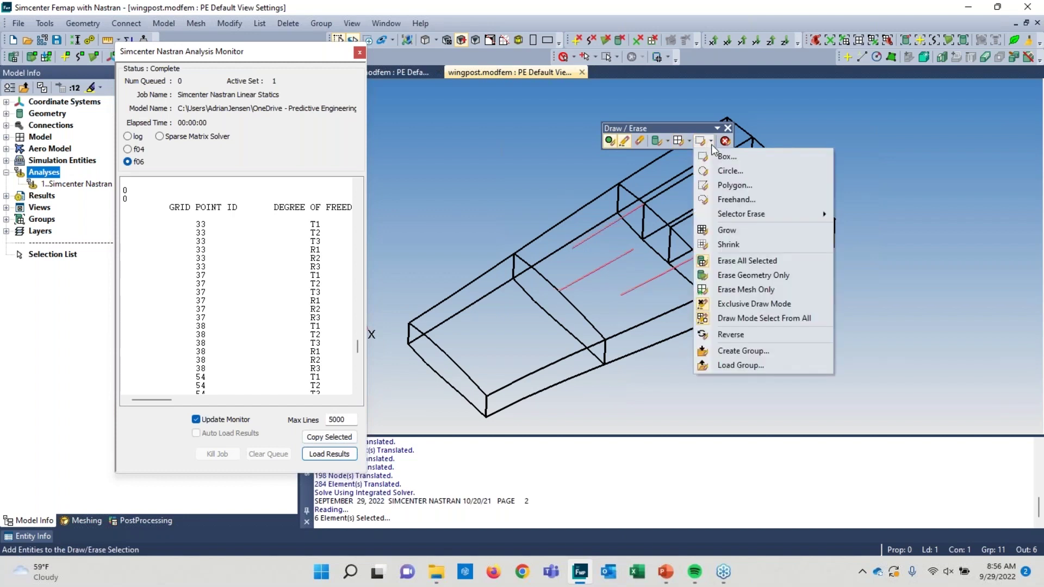
{"action": "left_click", "coordinate": [729, 230]}
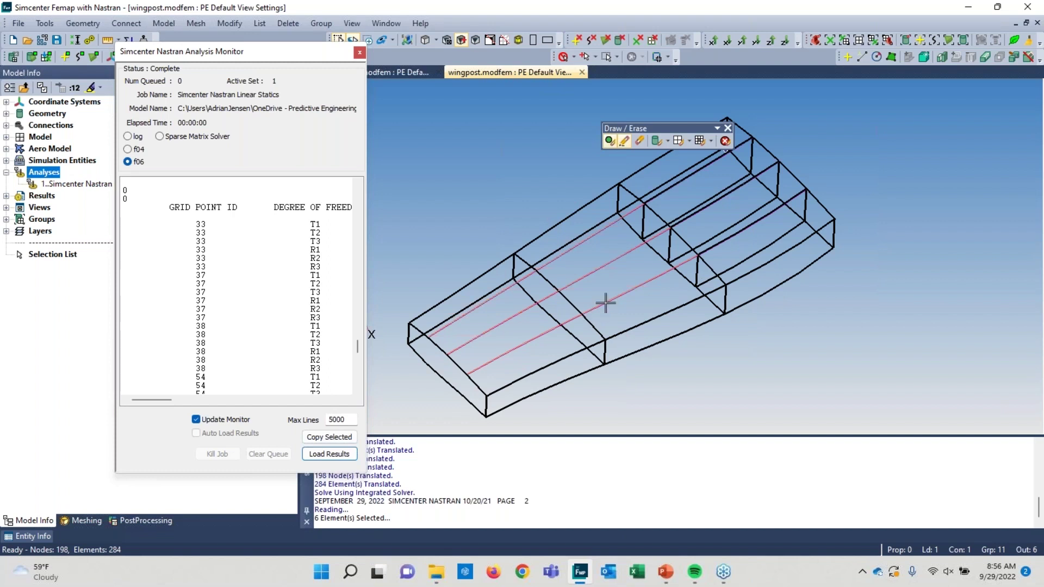
Close the Analysis Monitor and reset and close Draw/Erase to restore the full wing display.
{"action": "left_click", "coordinate": [359, 52]}
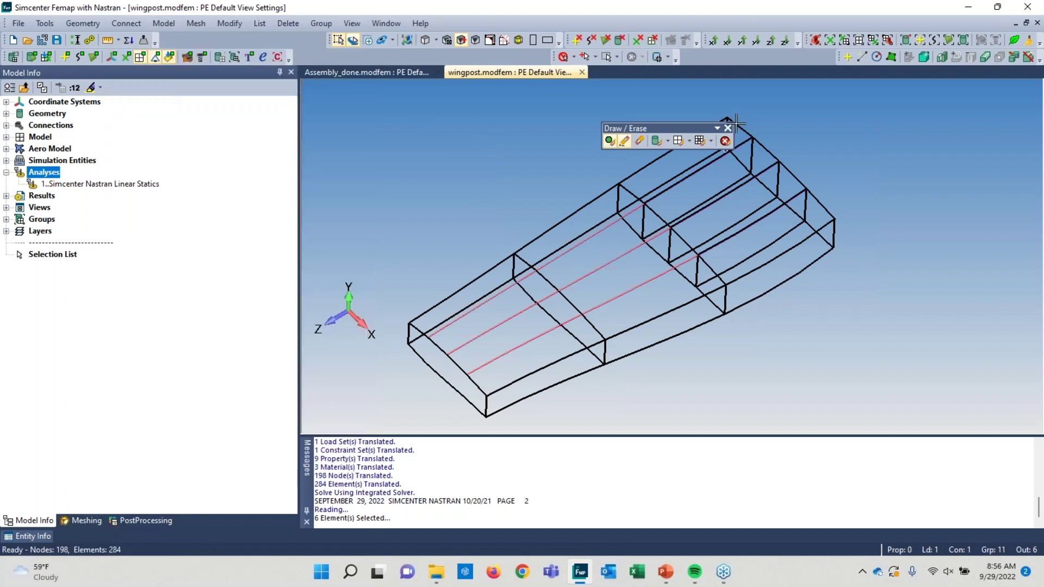
{"action": "left_click", "coordinate": [725, 141]}
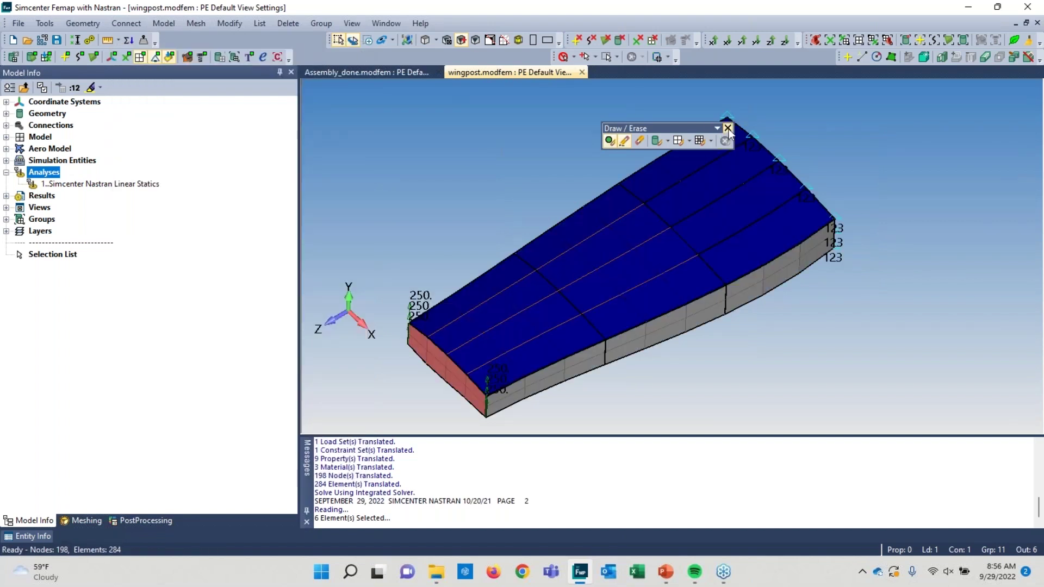
{"action": "left_click", "coordinate": [728, 128]}
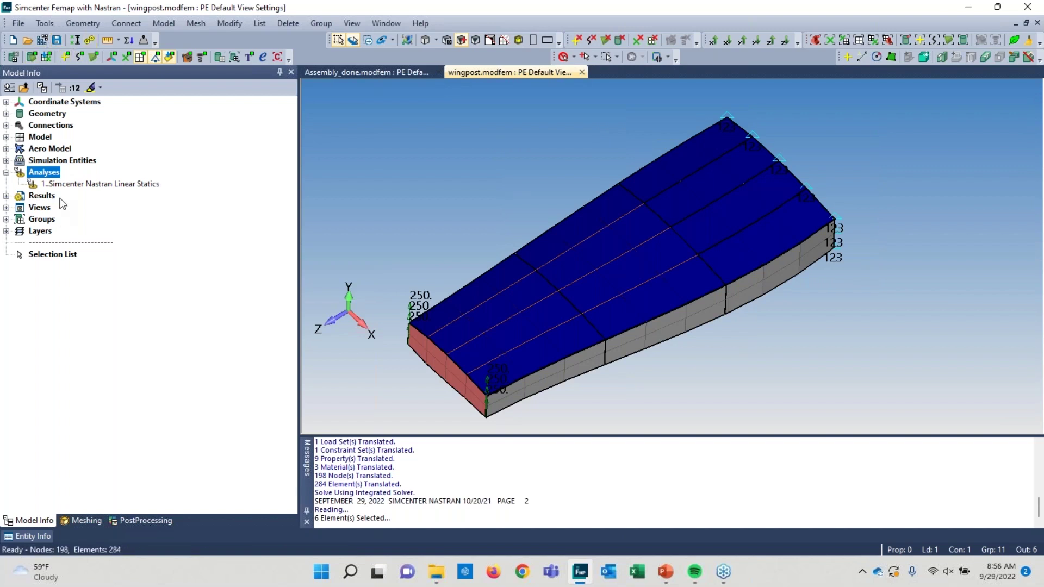
Check all nodes of the wing for coincidence and merge the coincident ones with tolerance 0.00981414 and Safe Merge enabled.
{"action": "left_click", "coordinate": [44, 23]}
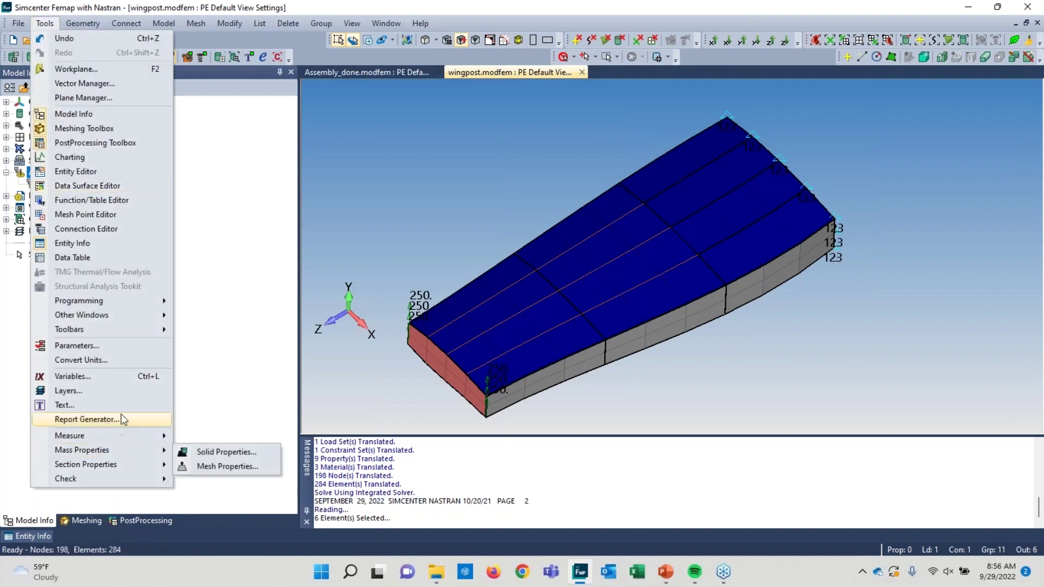
{"action": "mouse_move", "coordinate": [110, 477]}
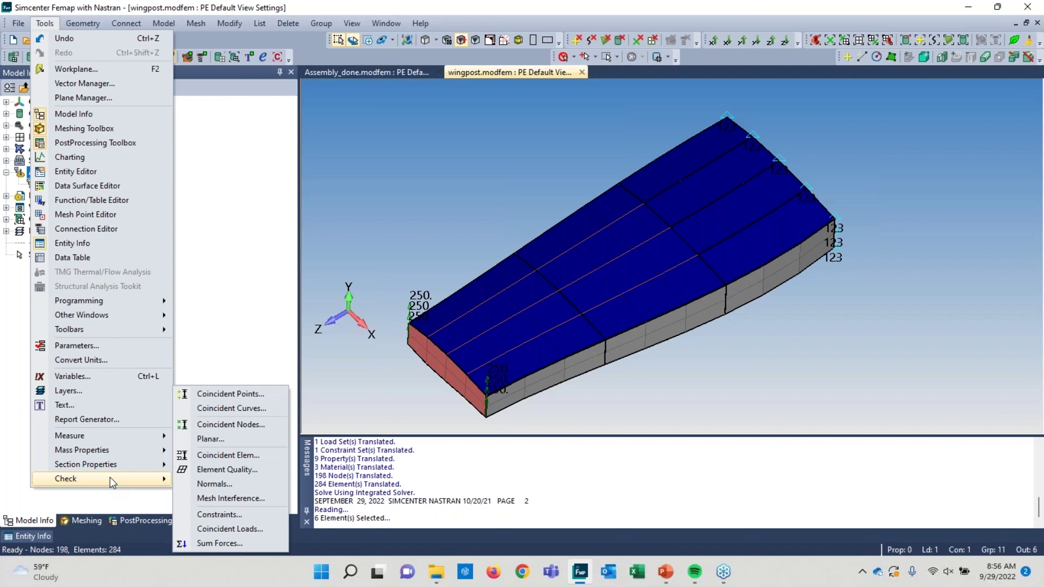
{"action": "left_click", "coordinate": [214, 424]}
{"action": "left_click", "coordinate": [604, 505]}
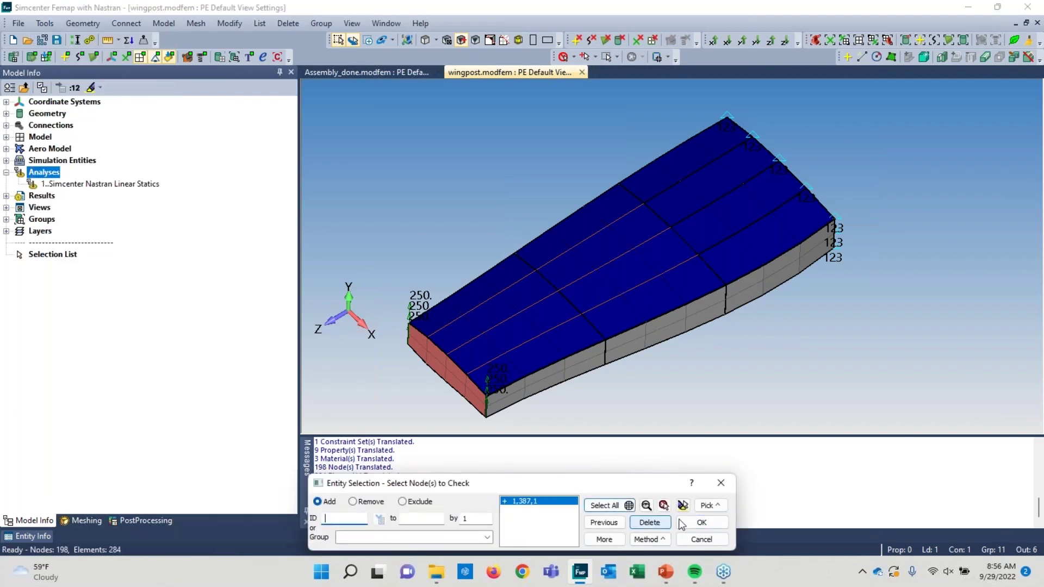
{"action": "left_click", "coordinate": [701, 522]}
{"action": "left_click", "coordinate": [547, 353]}
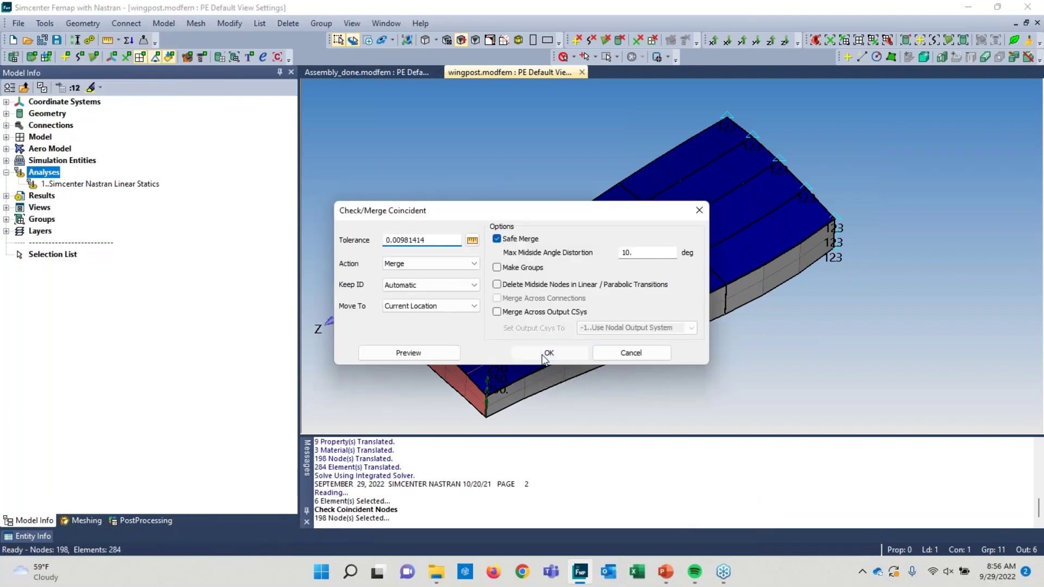
Rerun the linear statics analysis and show its f06 output in an undocked, widened Analysis Monitor.
{"action": "left_click", "coordinate": [89, 39]}
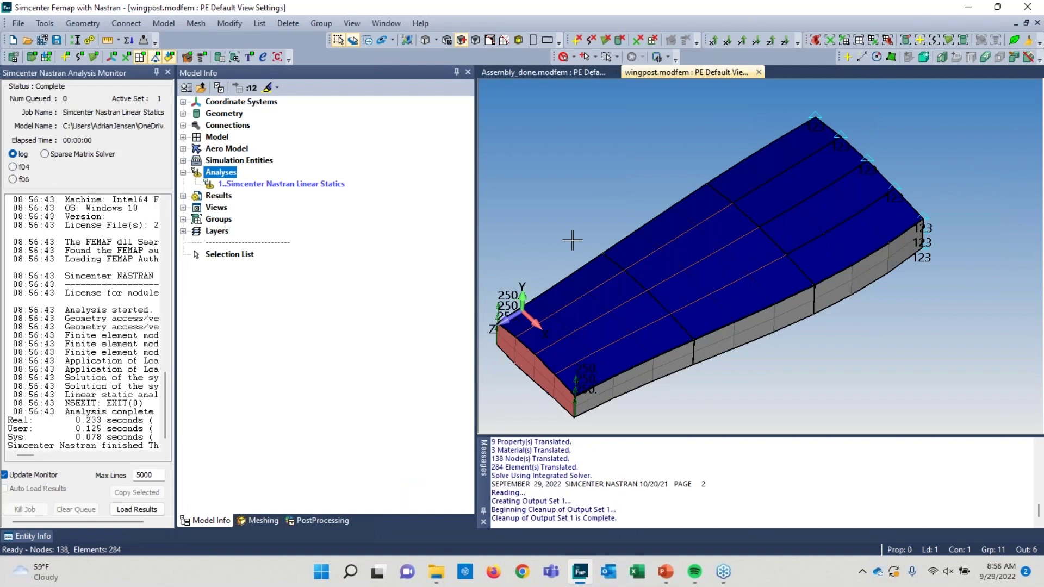
{"action": "left_click", "coordinate": [13, 180]}
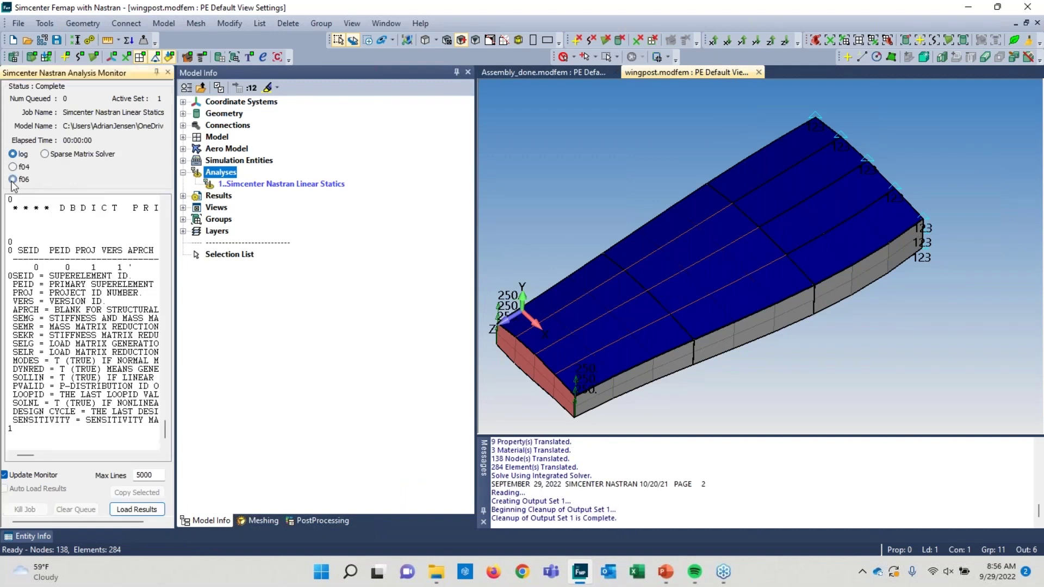
{"action": "double_click", "coordinate": [97, 74]}
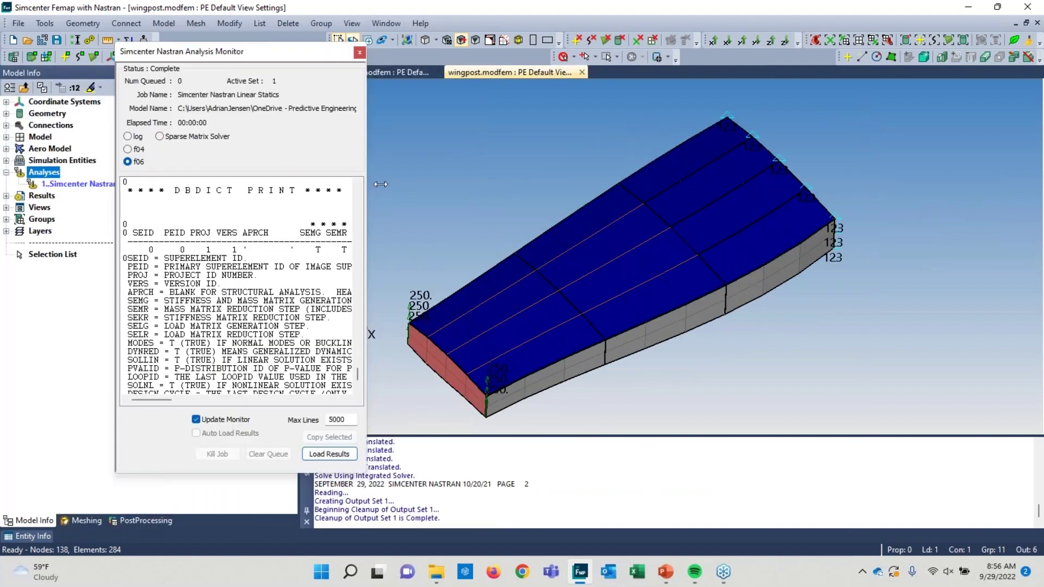
{"action": "left_click_drag", "start_coordinate": [373, 185], "coordinate": [970, 218]}
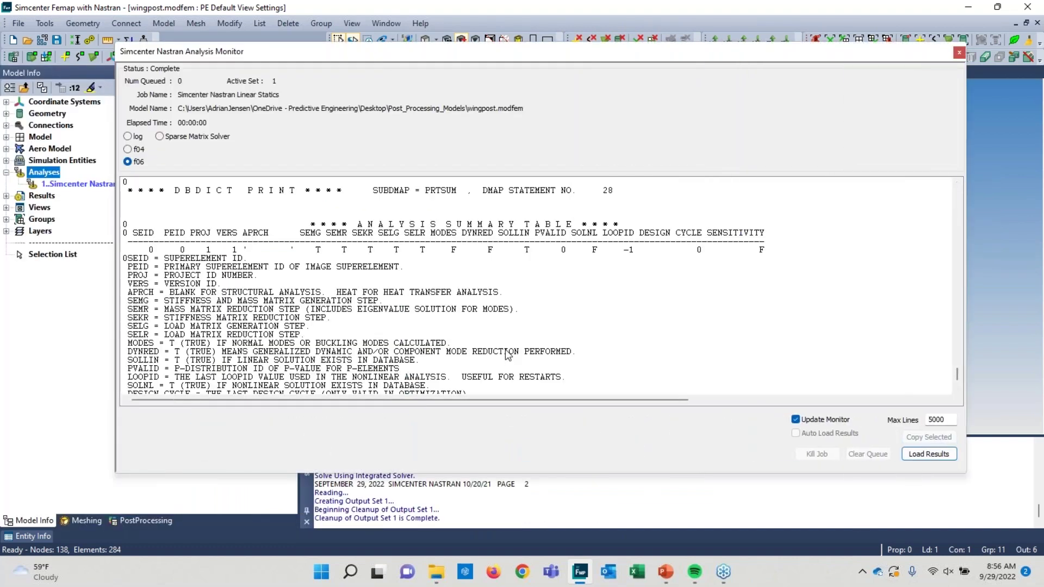
Find the OLOAD and SPCFORCE resultant tables in the f06 output and examine the applied loads against the reactions.
{"action": "scroll", "coordinate": [507, 354], "scroll_direction": "down", "scroll_amount": 1}
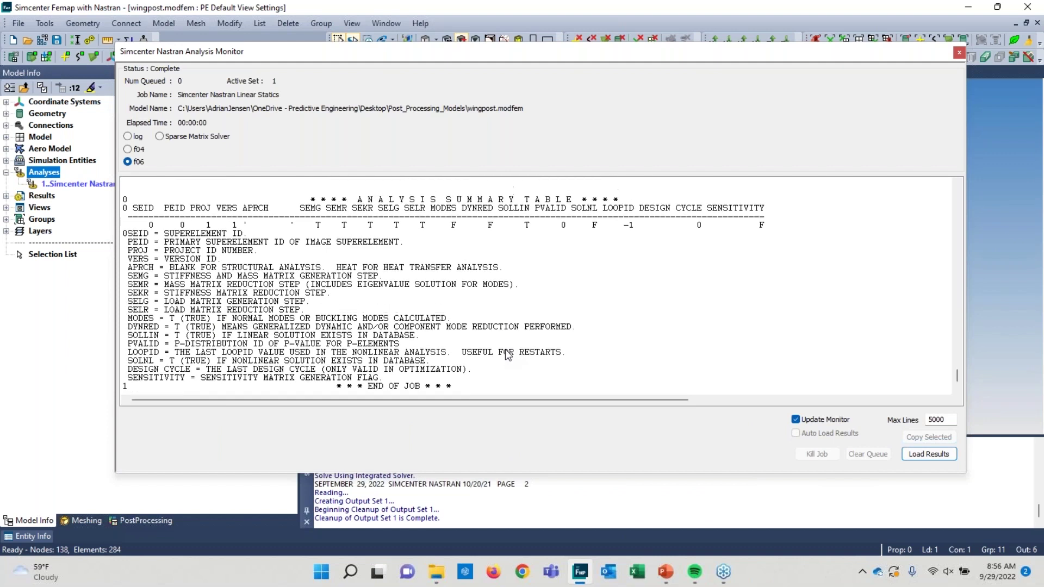
{"action": "scroll", "coordinate": [508, 354], "scroll_direction": "up", "scroll_amount": 5}
{"action": "left_click_drag", "start_coordinate": [957, 373], "coordinate": [949, 310]}
{"action": "left_click", "coordinate": [409, 275]}
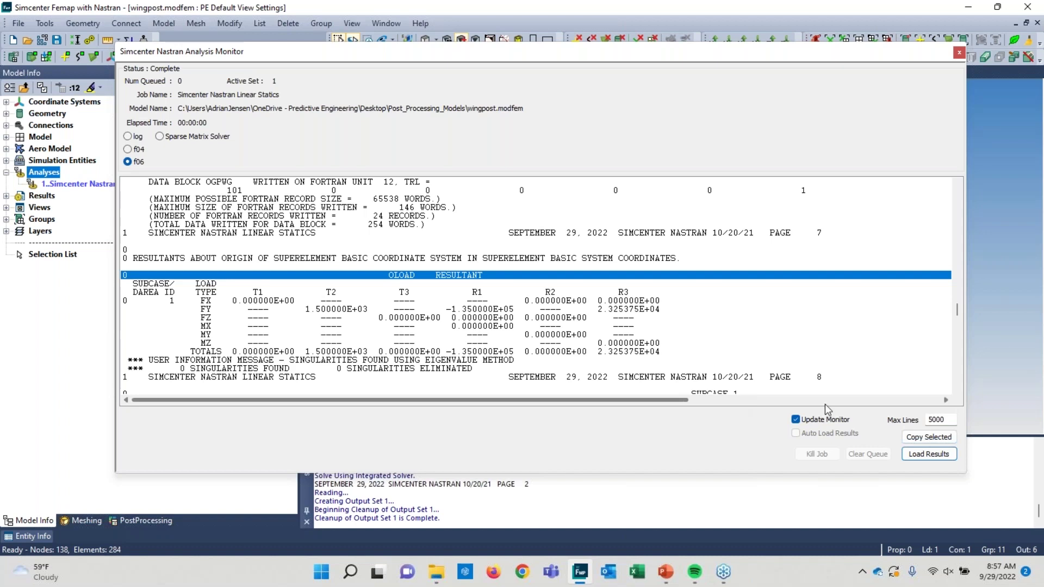
{"action": "left_click_drag", "start_coordinate": [958, 312], "coordinate": [960, 331]}
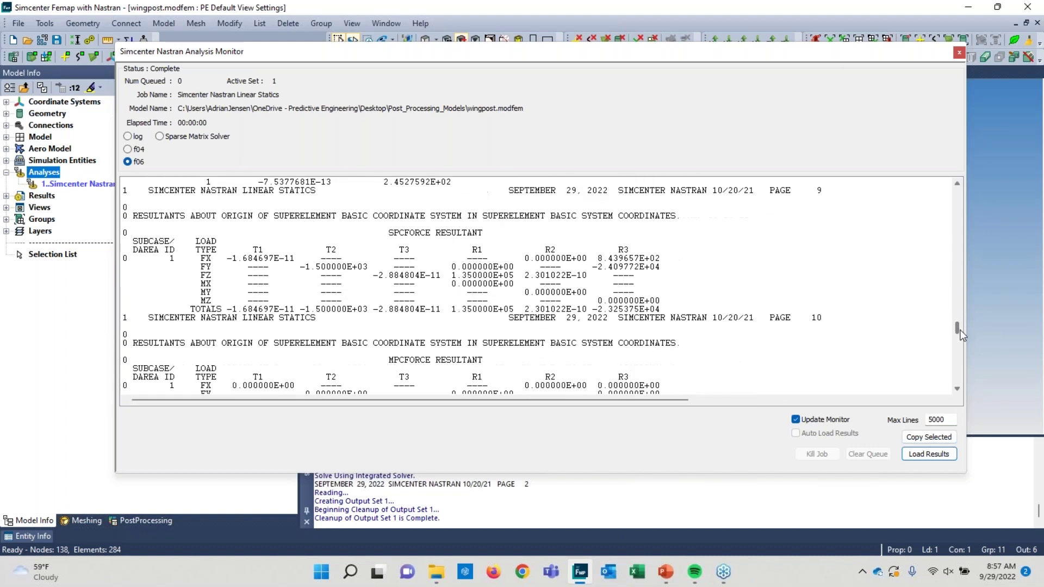
{"action": "left_click", "coordinate": [347, 266]}
{"action": "left_click", "coordinate": [407, 234]}
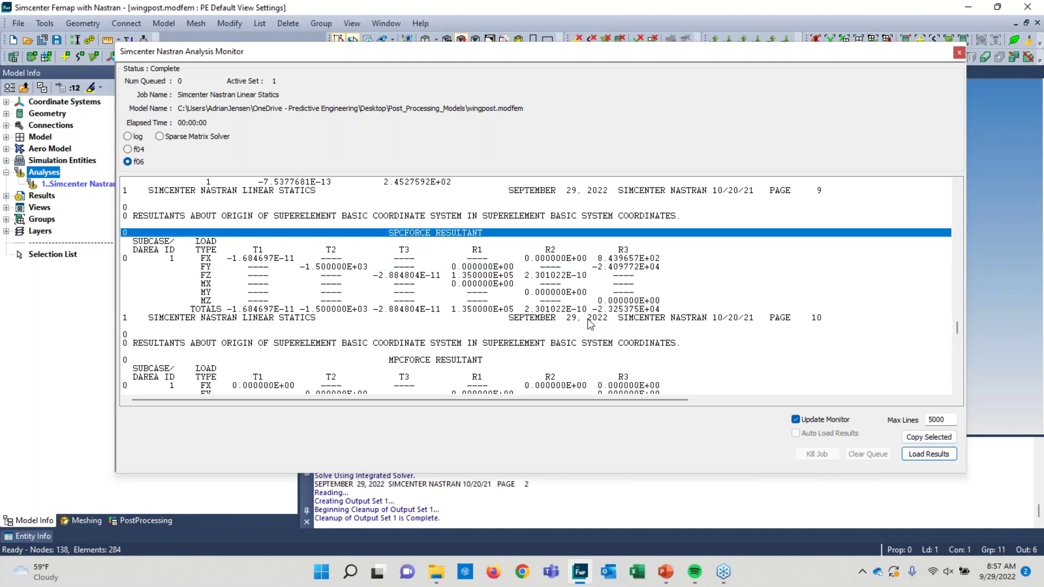
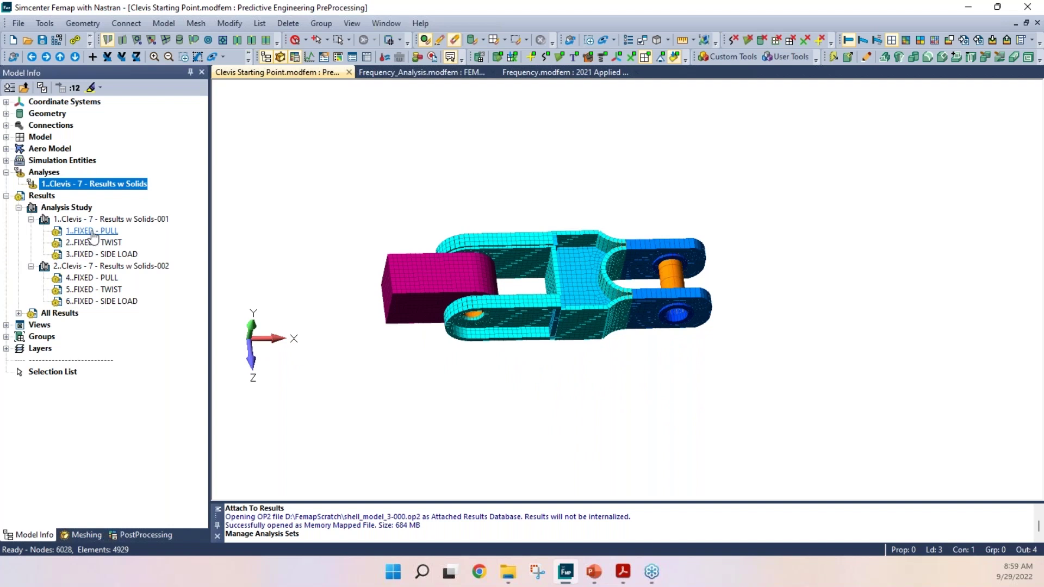
Activate the Pull load set of the clevis model.
{"action": "left_click", "coordinate": [6, 137]}
{"action": "left_click", "coordinate": [19, 196]}
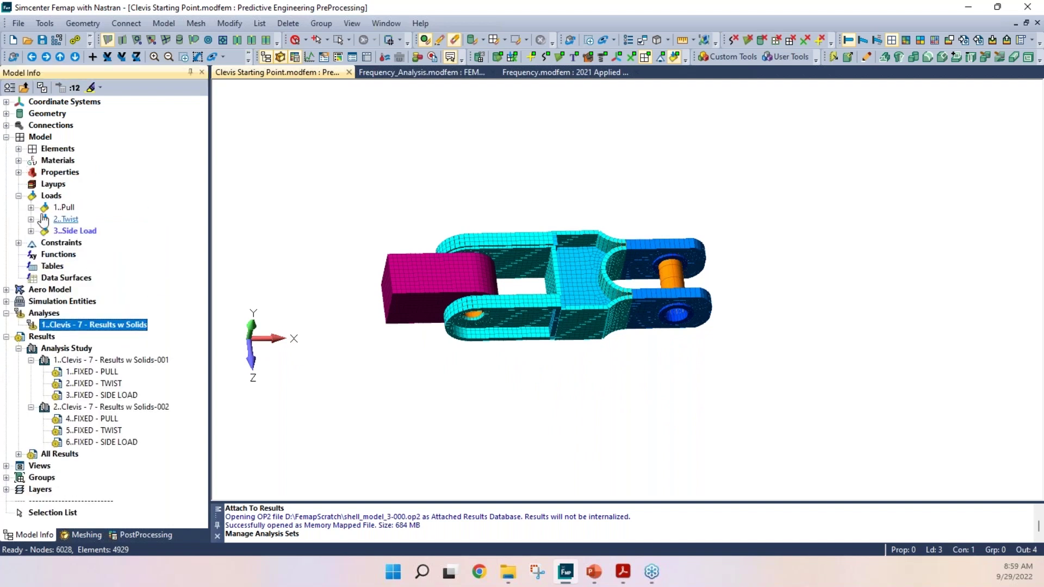
{"action": "right_click", "coordinate": [60, 207]}
{"action": "left_click", "coordinate": [115, 227]}
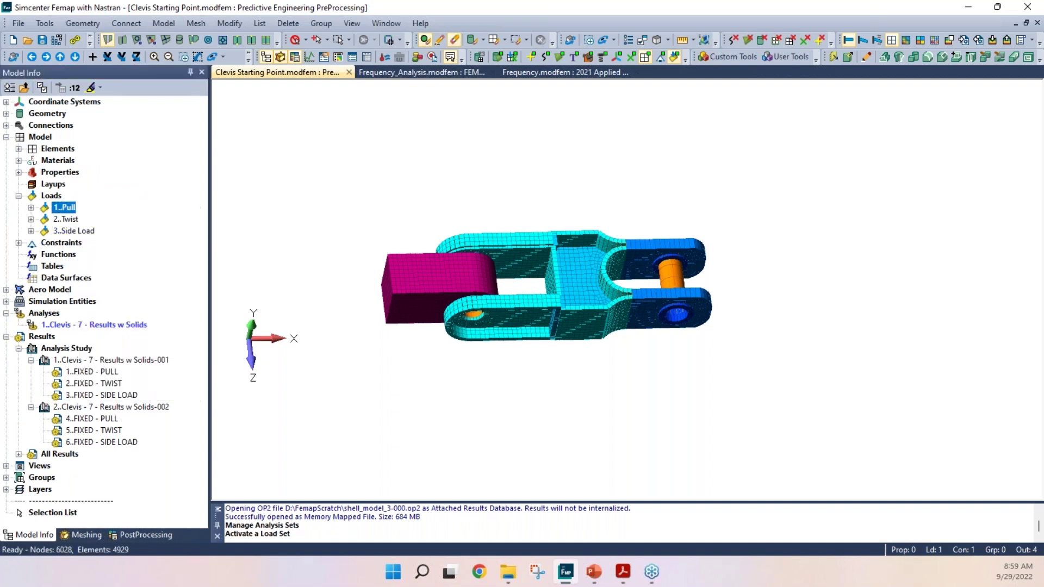
Turn on the constraint display and examine where the clevis is held at its orange pin.
{"action": "scroll", "coordinate": [613, 184], "scroll_direction": "down", "scroll_amount": 1}
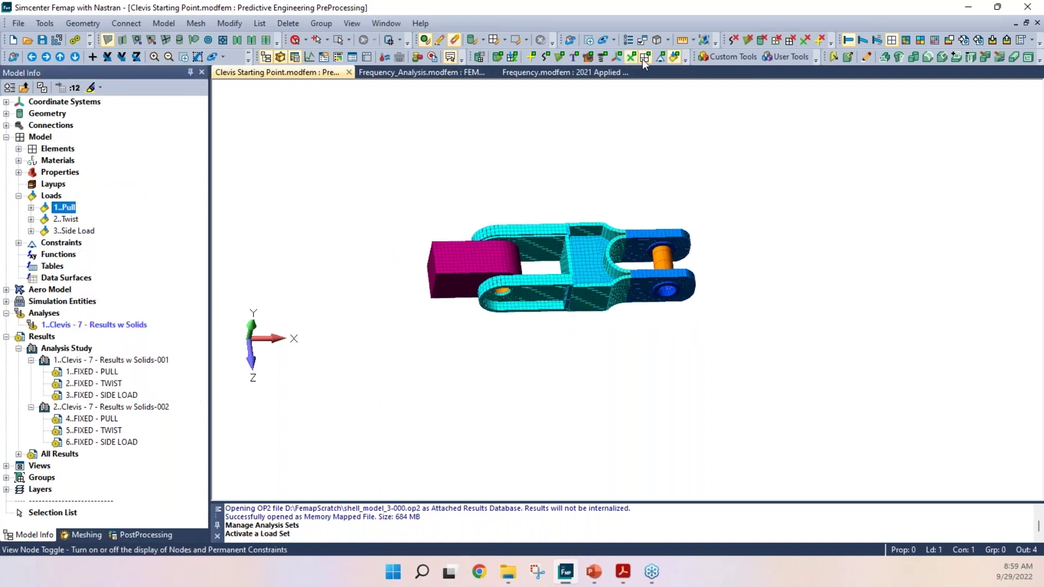
{"action": "left_click", "coordinate": [644, 59]}
{"action": "middle_click_drag", "start_coordinate": [555, 220], "coordinate": [509, 322]}
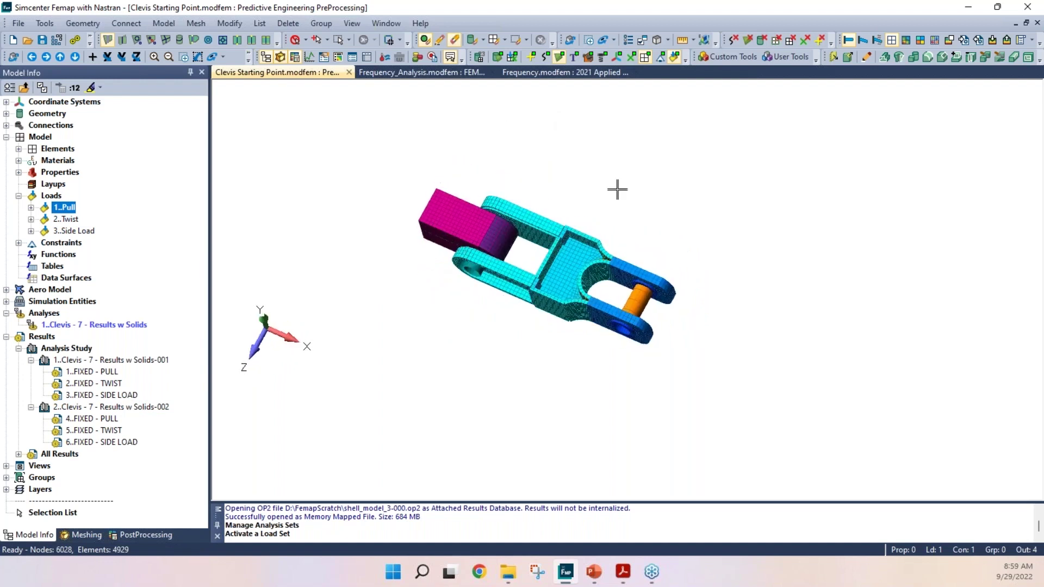
{"action": "middle_click_drag", "start_coordinate": [636, 299], "coordinate": [558, 295]}
{"action": "scroll", "coordinate": [431, 212], "scroll_direction": "up", "scroll_amount": 2}
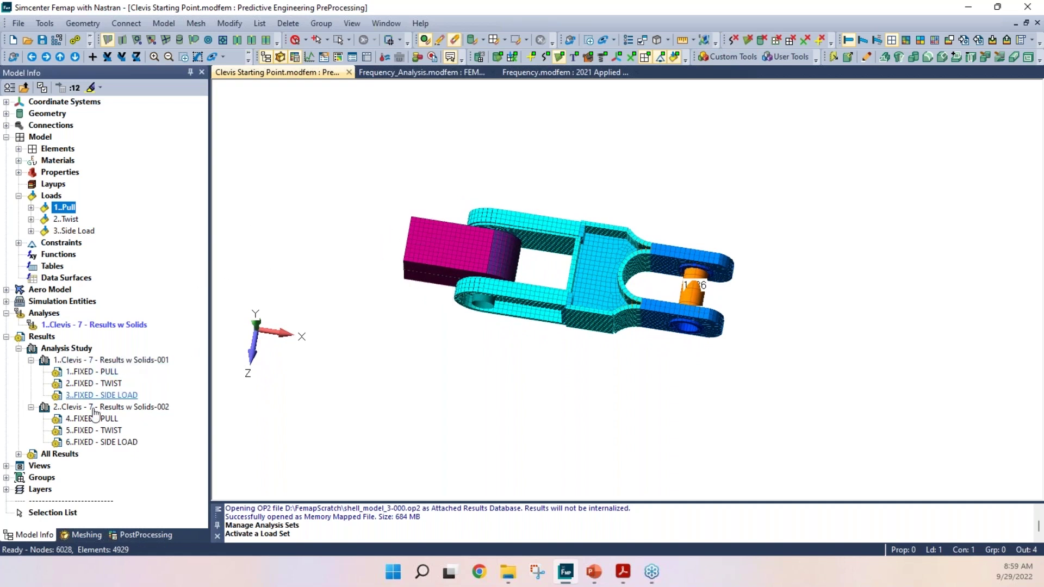
Display the clevis with the Deformed style for output set 4..FIXED - PULL using Total Translation.
{"action": "left_click", "coordinate": [128, 535]}
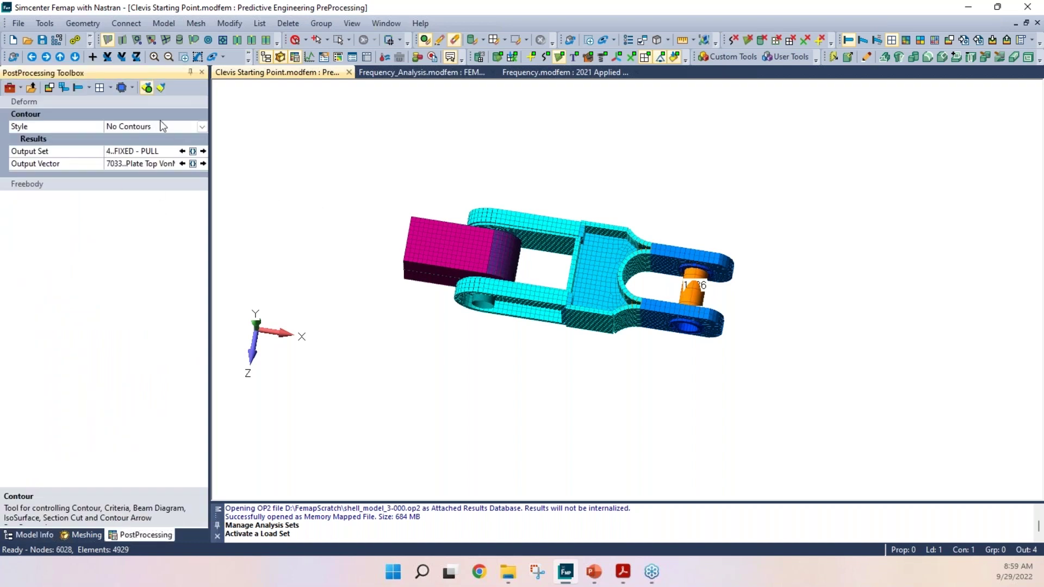
{"action": "left_click", "coordinate": [53, 102]}
{"action": "left_click", "coordinate": [202, 114]}
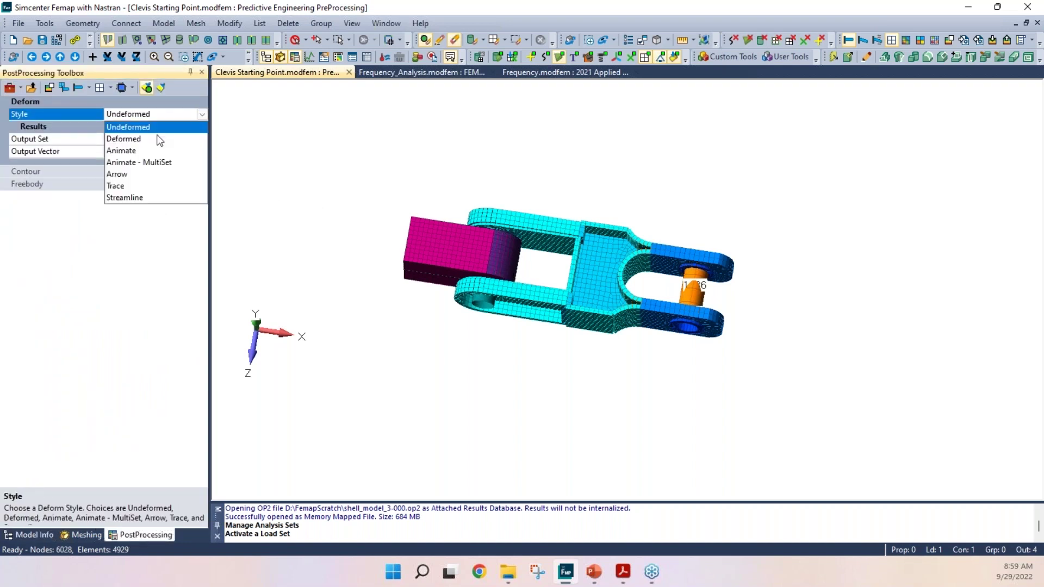
{"action": "left_click", "coordinate": [125, 139]}
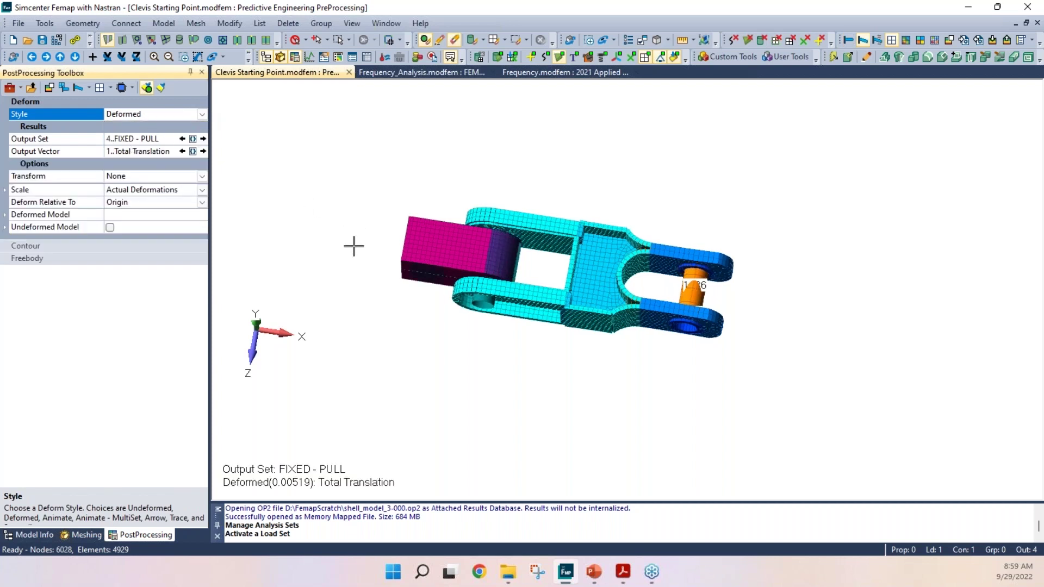
{"action": "middle_click_drag", "start_coordinate": [602, 231], "coordinate": [615, 329]}
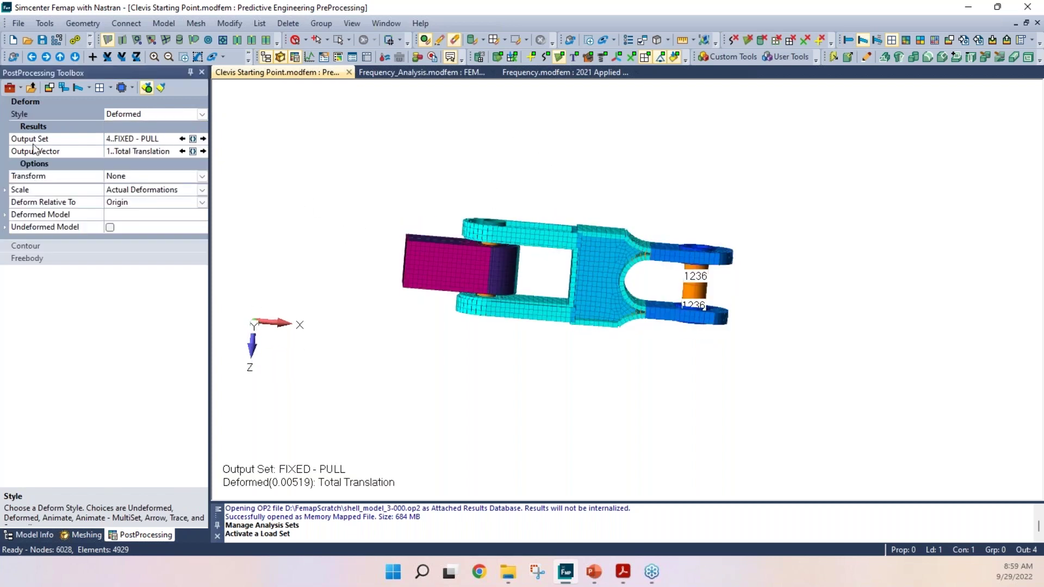
Switch the deform style to Undeformed and back to Deformed to compare the clevis's shapes under the pull load.
{"action": "left_click", "coordinate": [191, 113]}
{"action": "left_click", "coordinate": [135, 127]}
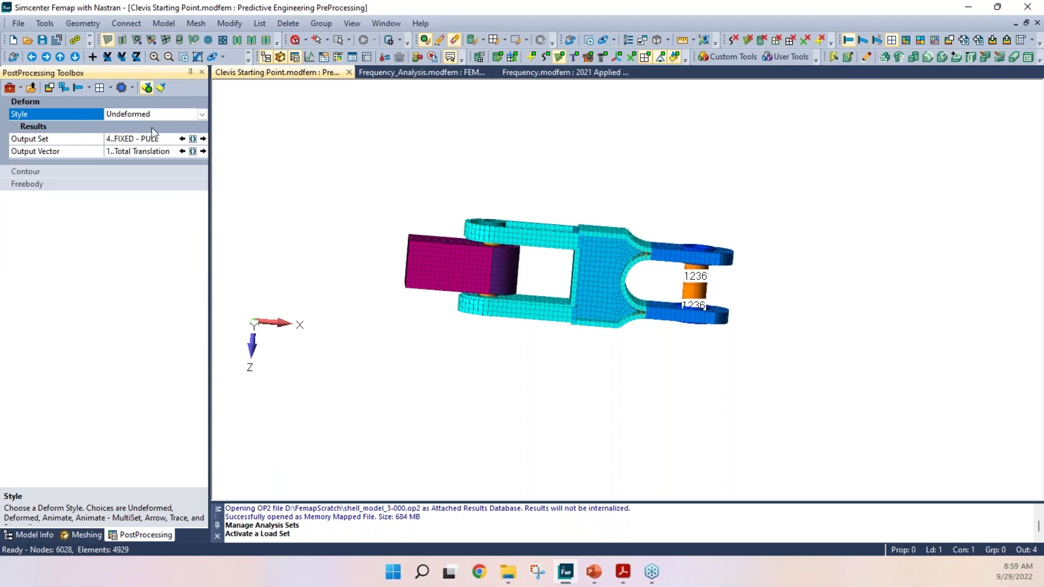
{"action": "left_click", "coordinate": [202, 114]}
{"action": "left_click", "coordinate": [166, 140]}
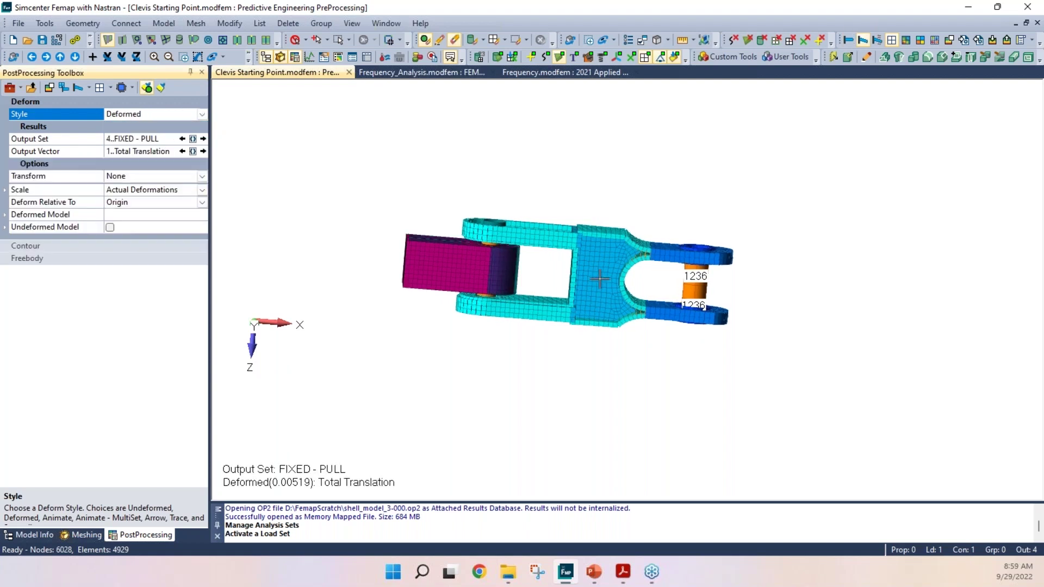
{"action": "middle_click_drag", "start_coordinate": [614, 223], "coordinate": [610, 284]}
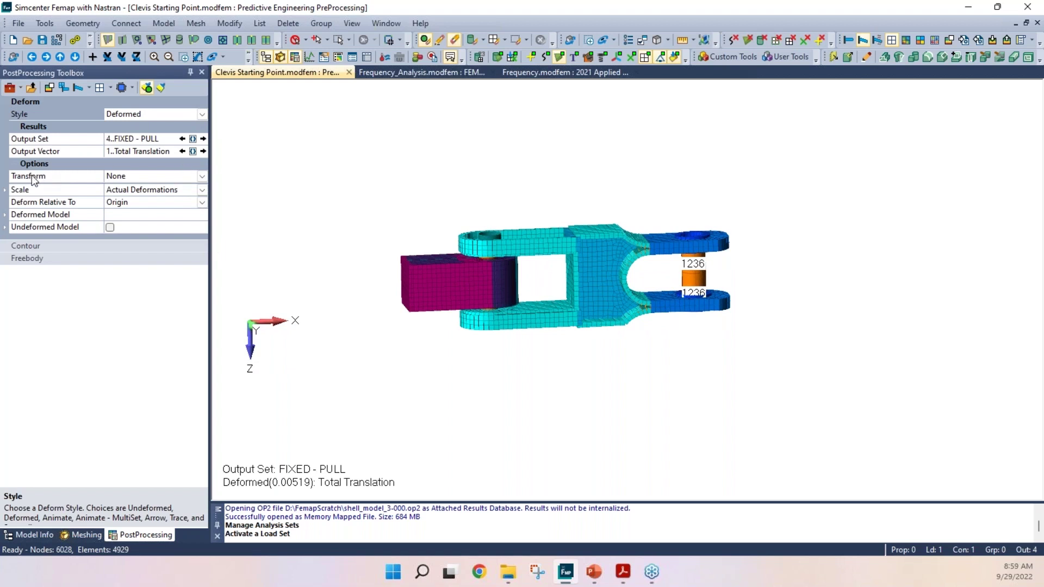
Scale the actual deformations by 100 and examine the clevis's pull deformation from several angles.
{"action": "left_click", "coordinate": [4, 189]}
{"action": "left_click", "coordinate": [111, 202]}
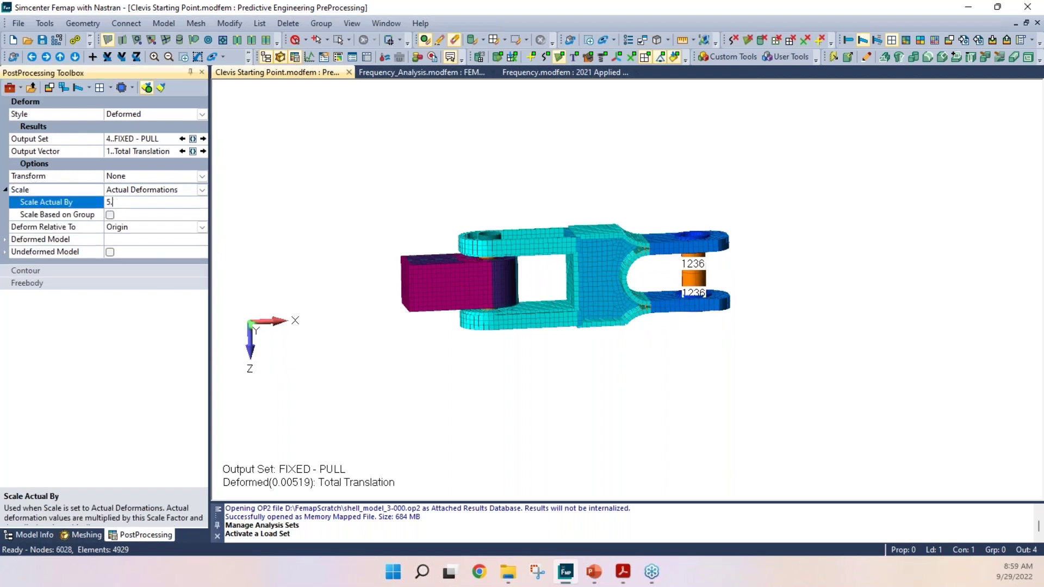
{"action": "type", "text": "100"}
{"action": "key", "text": "Return"}
{"action": "middle_click_drag", "start_coordinate": [487, 276], "coordinate": [448, 224]}
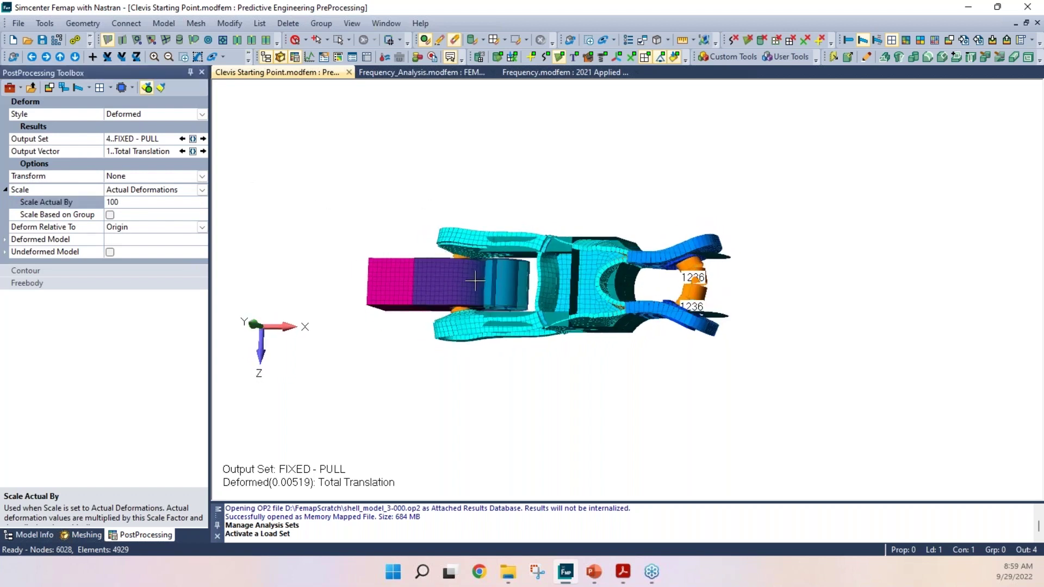
{"action": "key", "text": "ctrl+q"}
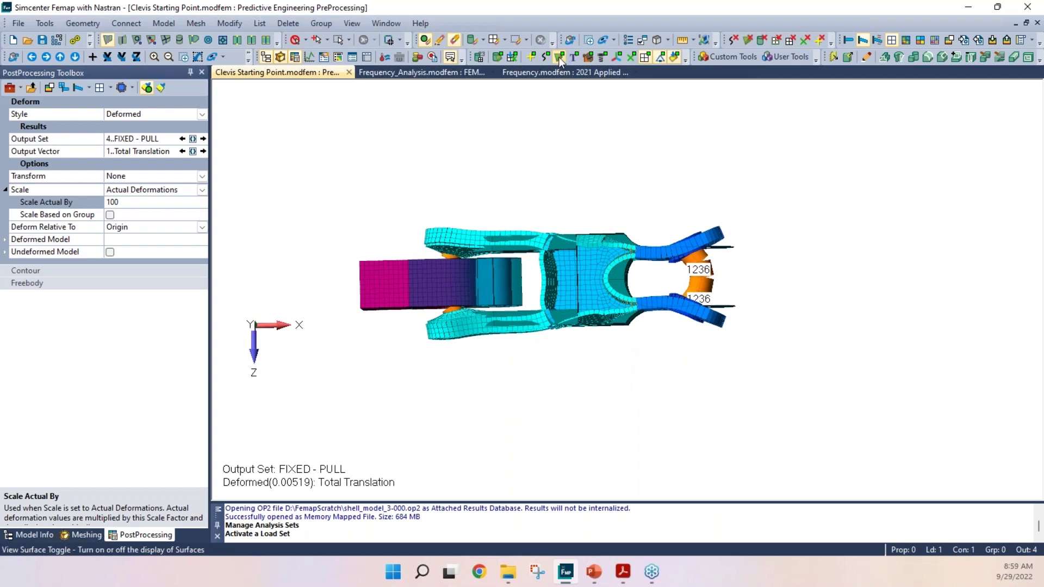
{"action": "middle_click_drag", "start_coordinate": [492, 261], "coordinate": [257, 223]}
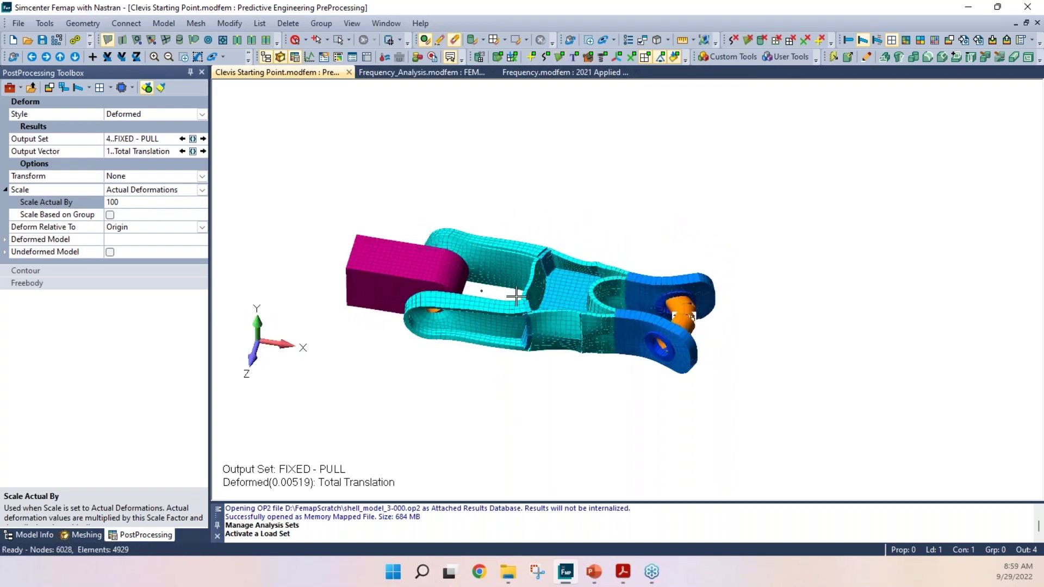
{"action": "middle_click_drag", "start_coordinate": [510, 296], "coordinate": [310, 298]}
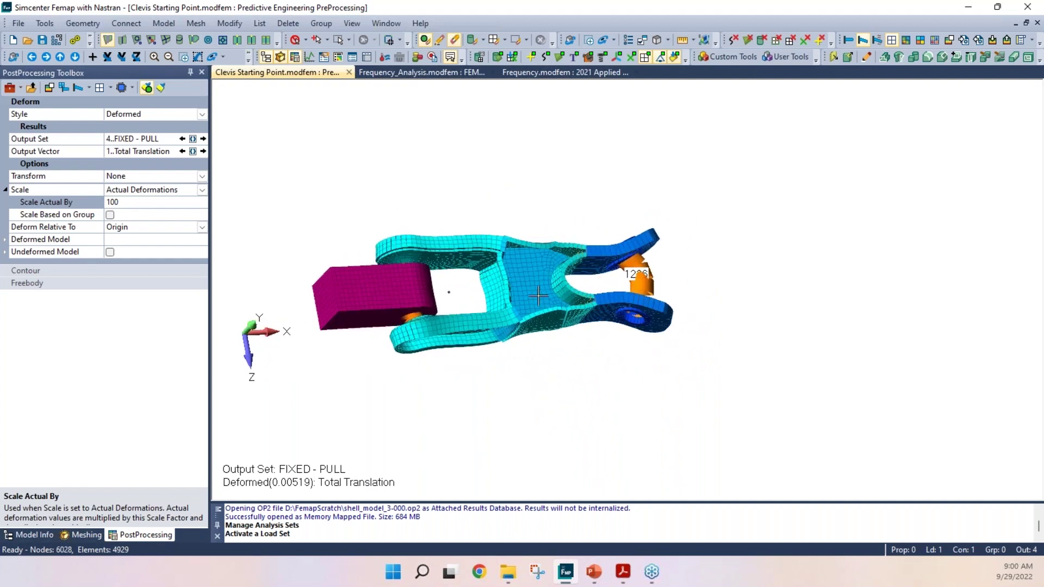
{"action": "middle_click_drag", "start_coordinate": [538, 296], "coordinate": [651, 268]}
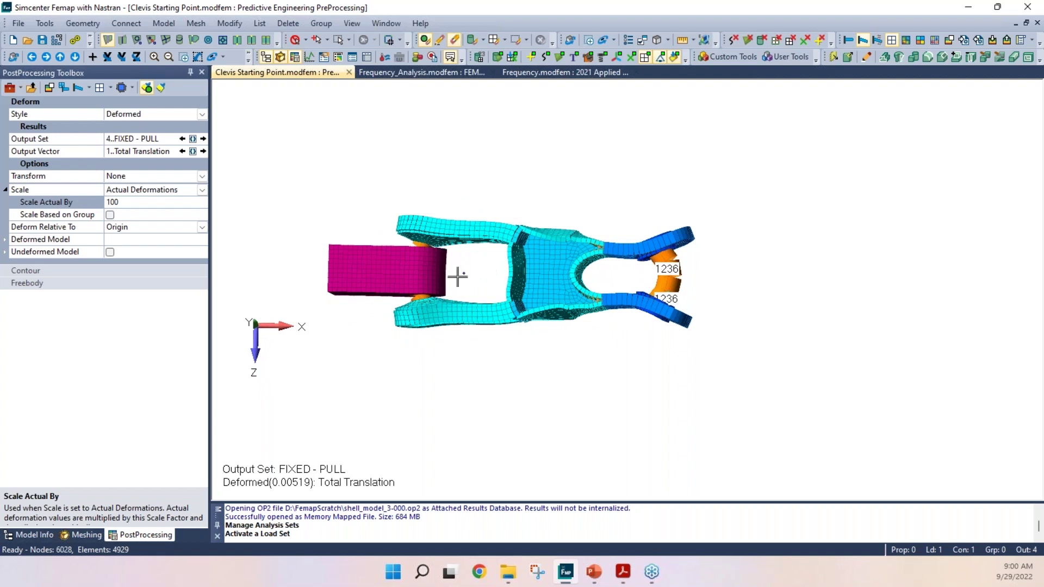
{"action": "middle_click_drag", "start_coordinate": [424, 259], "coordinate": [405, 337]}
Show the deformed shape of output set 5..FIXED - TWIST with actual deformations scaled by 10.
{"action": "left_click", "coordinate": [202, 139]}
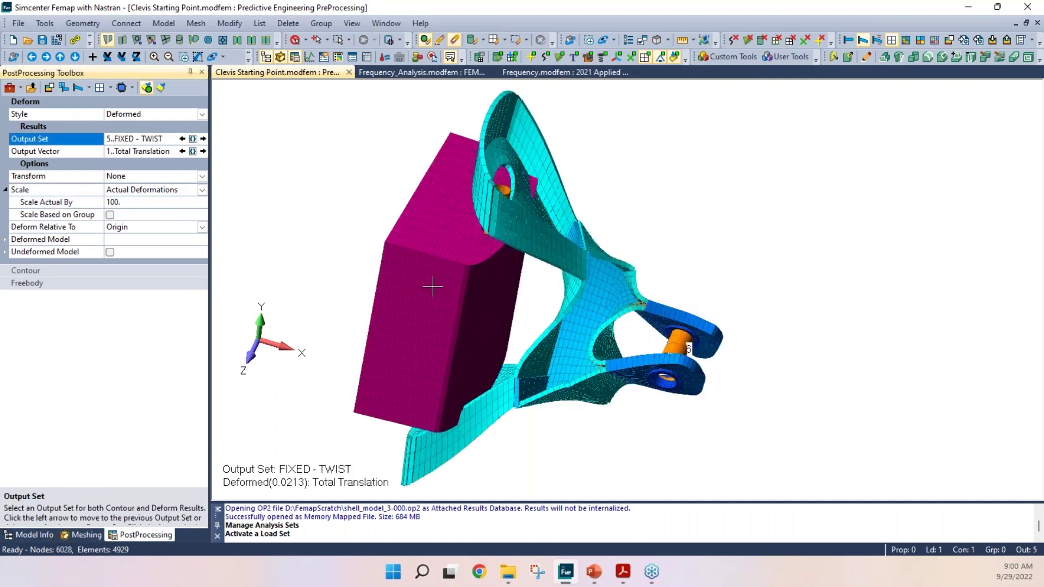
{"action": "left_click", "coordinate": [130, 202]}
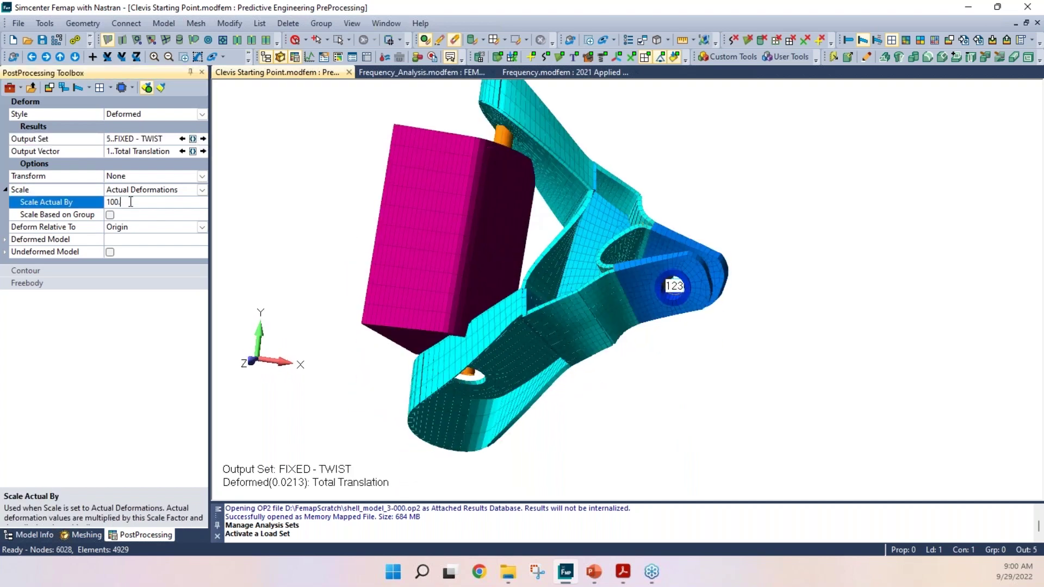
{"action": "type", "text": "10"}
{"action": "middle_click_drag", "start_coordinate": [261, 234], "coordinate": [645, 296]}
{"action": "scroll", "coordinate": [363, 253], "scroll_direction": "up", "scroll_amount": 5}
{"action": "scroll", "coordinate": [574, 230], "scroll_direction": "down", "scroll_amount": 2}
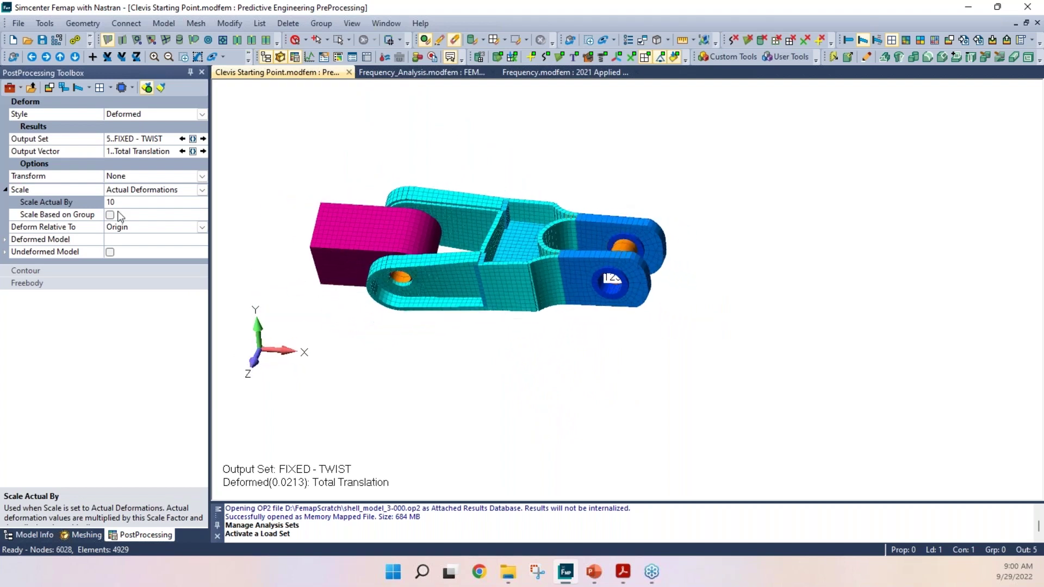
Examine the 6..FIXED - SIDE LOAD deformation, and return to 5..FIXED - TWIST to view it from several angles.
{"action": "left_click", "coordinate": [203, 139]}
{"action": "middle_click_drag", "start_coordinate": [429, 213], "coordinate": [465, 357]}
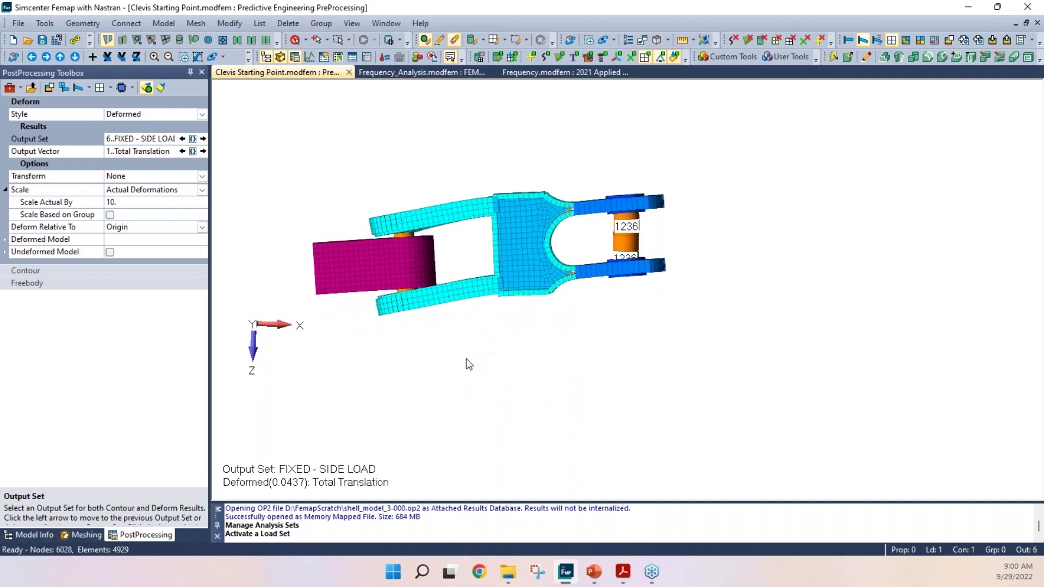
{"action": "left_click", "coordinate": [182, 139]}
{"action": "middle_click_drag", "start_coordinate": [582, 387], "coordinate": [665, 305]}
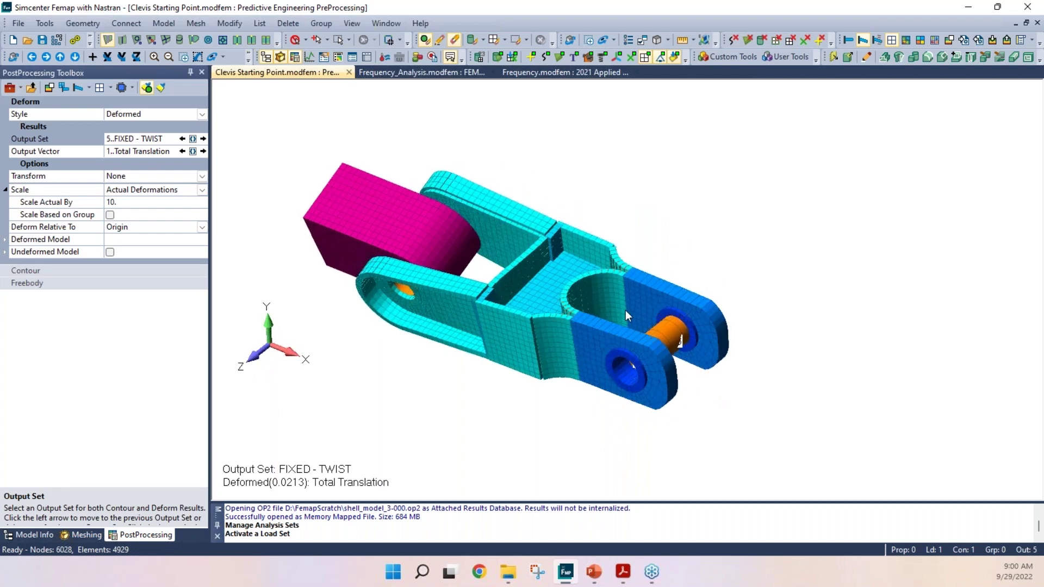
{"action": "middle_click_drag", "start_coordinate": [625, 310], "coordinate": [618, 294]}
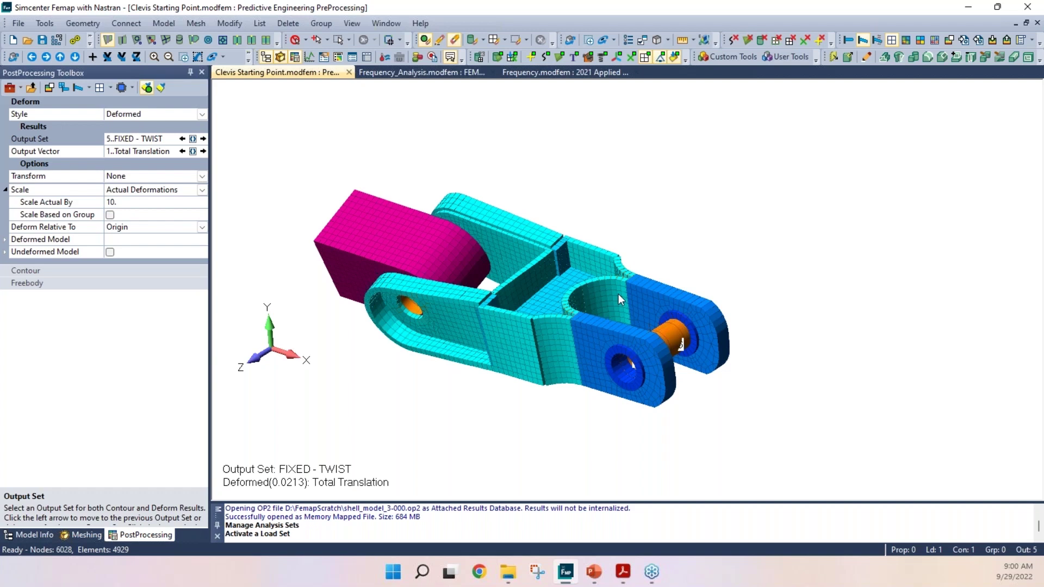
{"action": "middle_click_drag", "start_coordinate": [651, 370], "coordinate": [659, 375]}
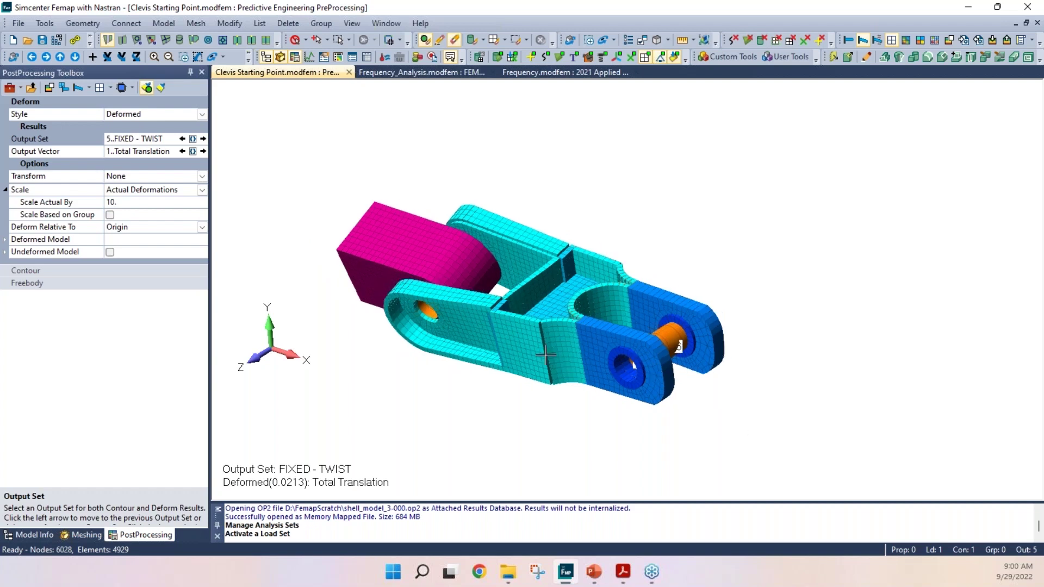
{"action": "middle_click_drag", "start_coordinate": [546, 351], "coordinate": [566, 344]}
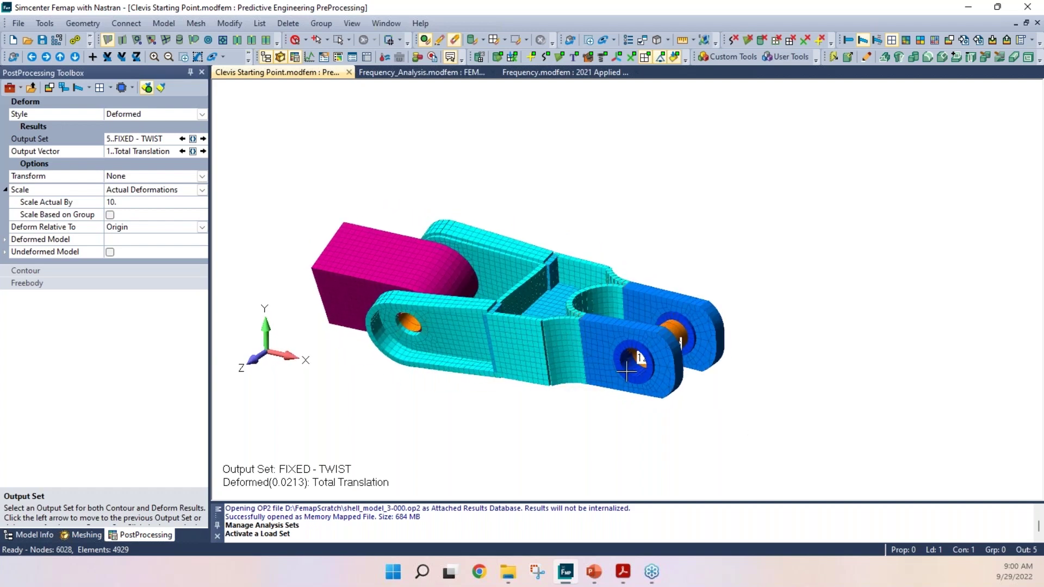
{"action": "middle_click_drag", "start_coordinate": [498, 357], "coordinate": [565, 381]}
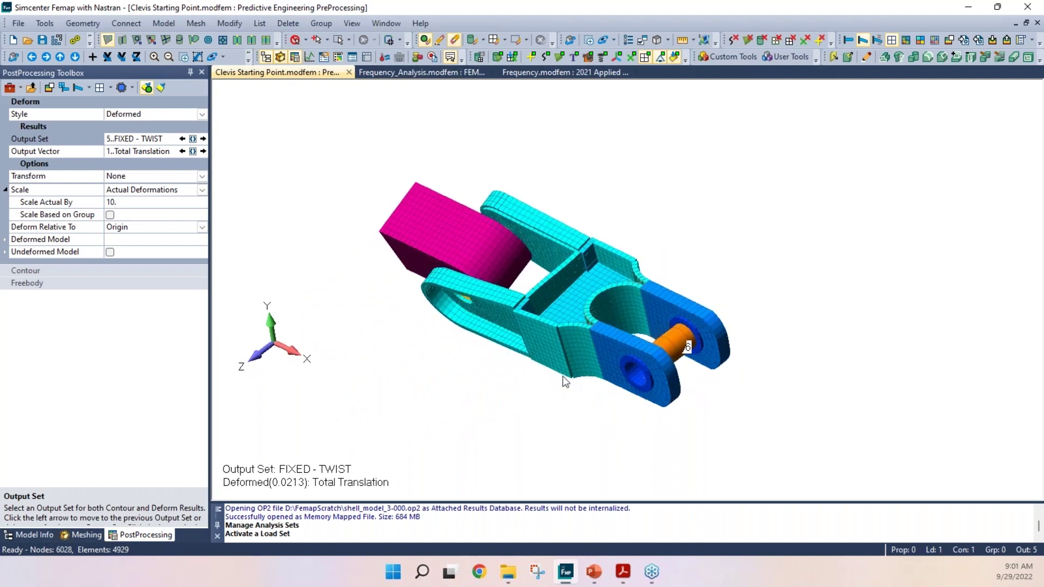
Switch to PowerPoint, present the Deform Style slide of the PostProcessing Toolbox section, and return to Femap.
{"action": "left_click", "coordinate": [594, 572]}
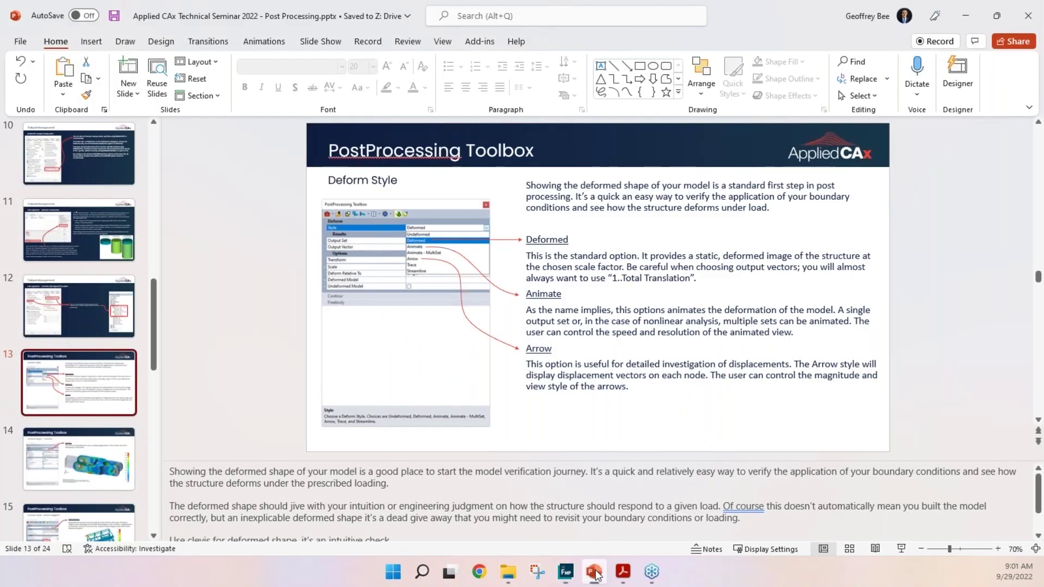
{"action": "left_click", "coordinate": [901, 549]}
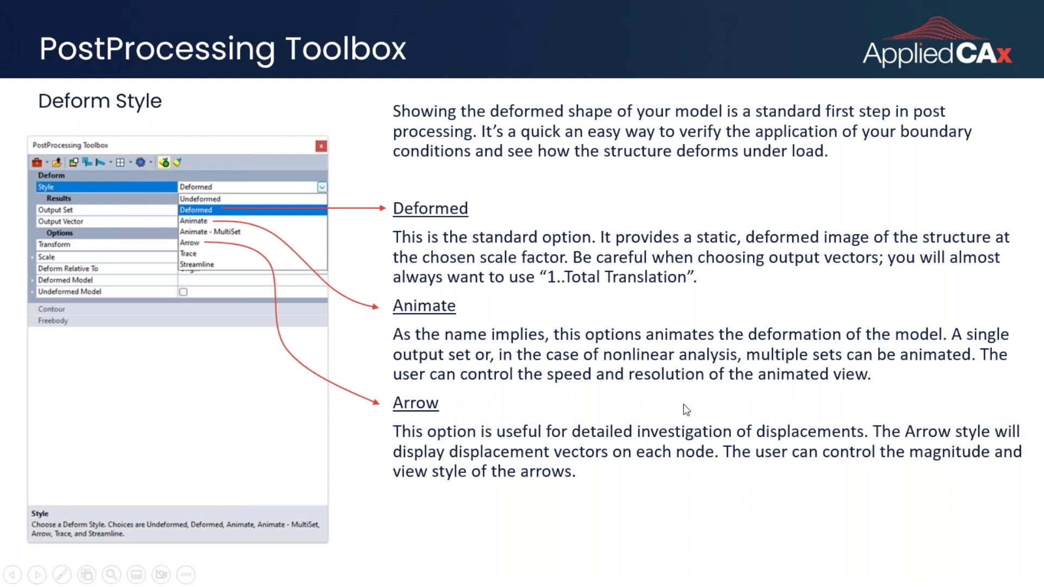
{"action": "key", "text": "Escape"}
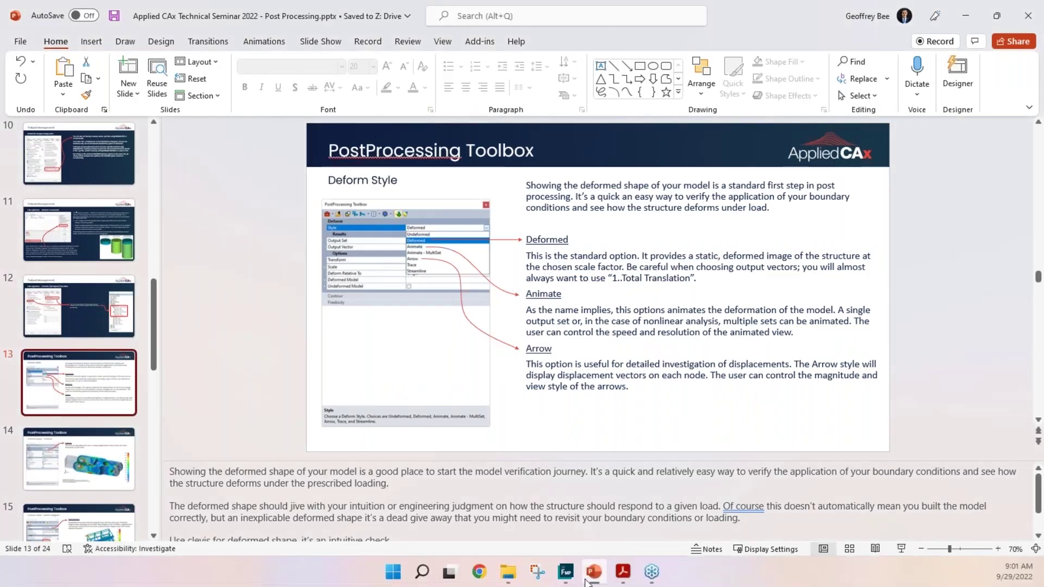
{"action": "left_click", "coordinate": [566, 572]}
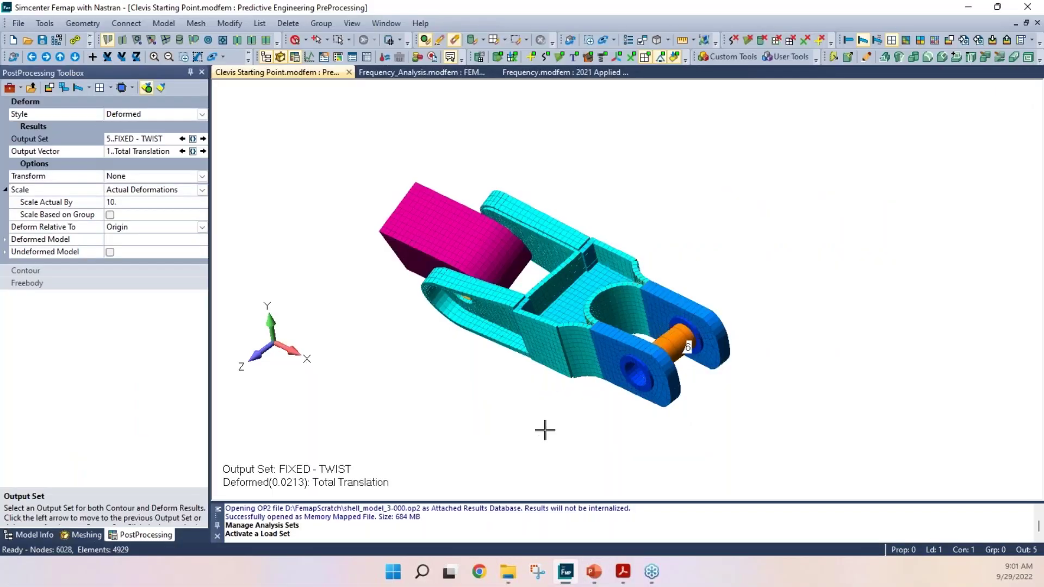
Switch to the Frequency_Analysis.modfem model, bring up its model tree and view the frame structure from above.
{"action": "left_click", "coordinate": [411, 72]}
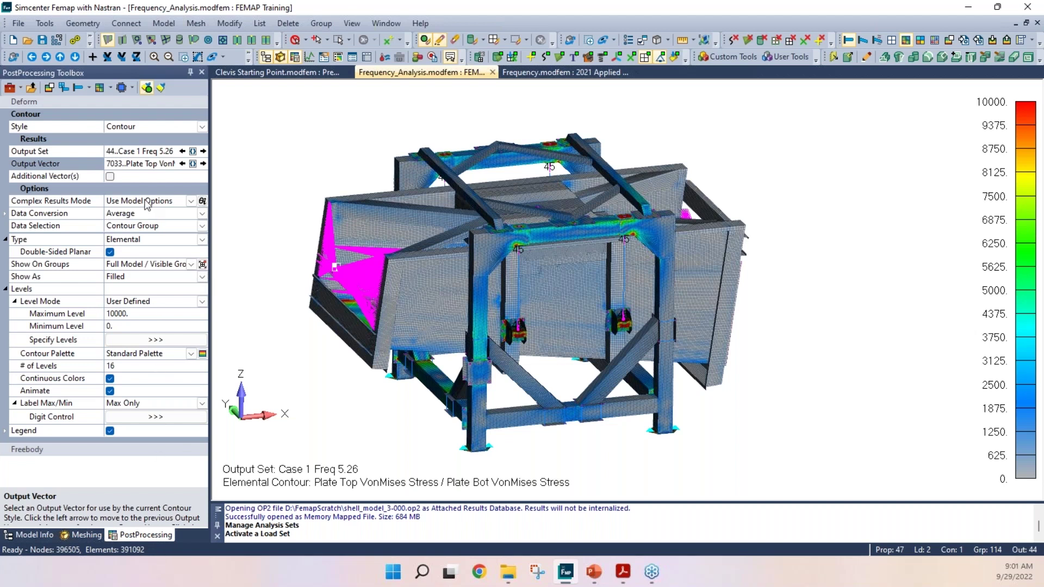
{"action": "left_click", "coordinate": [35, 534]}
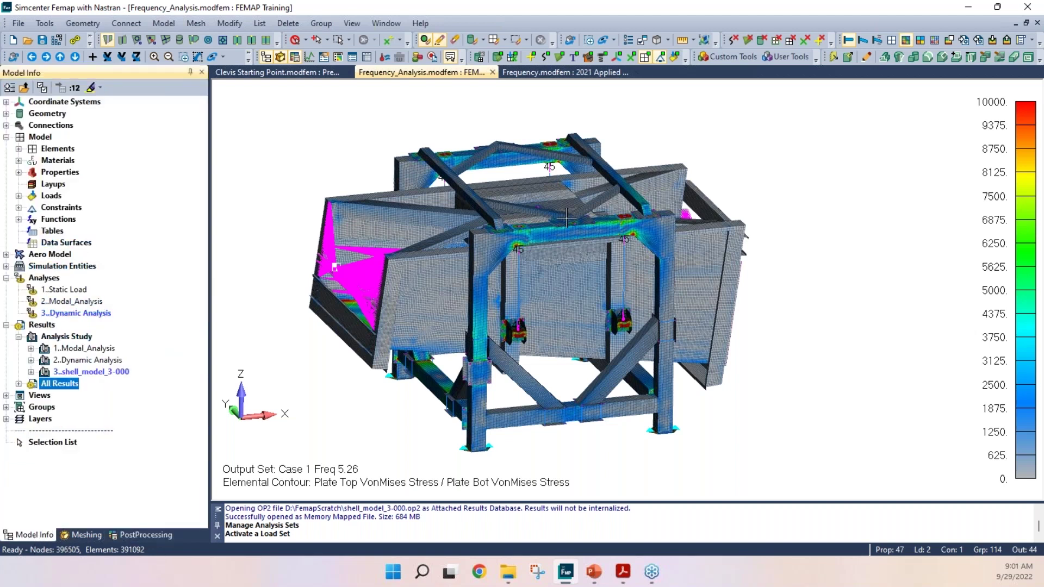
{"action": "middle_click_drag", "start_coordinate": [566, 221], "coordinate": [629, 67]}
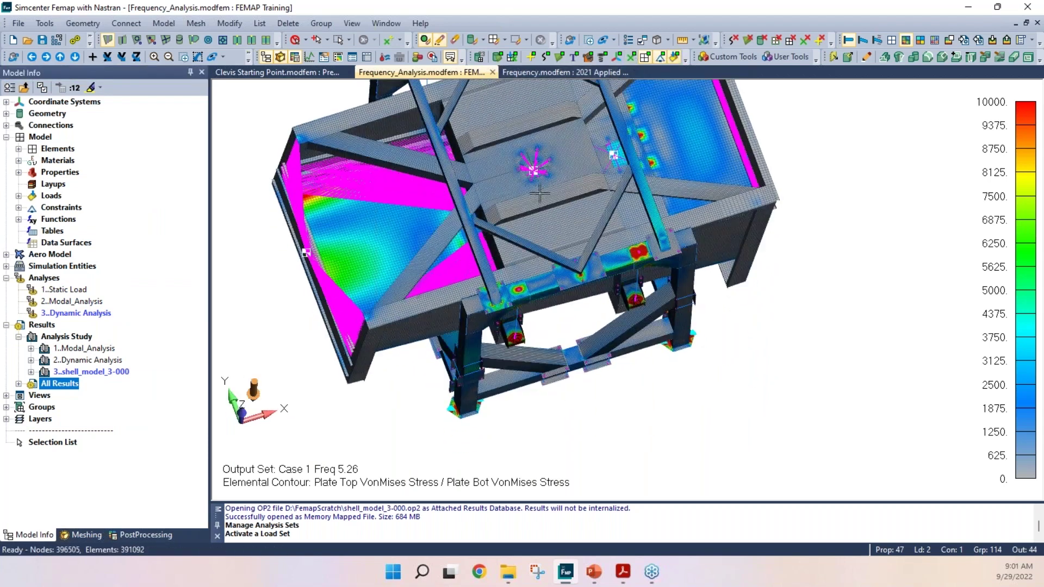
Examine the stress contour on the frame from several angles, briefly showing element thickness and cross sections to inspect the vertical hangers.
{"action": "scroll", "coordinate": [530, 158], "scroll_direction": "up", "scroll_amount": 5}
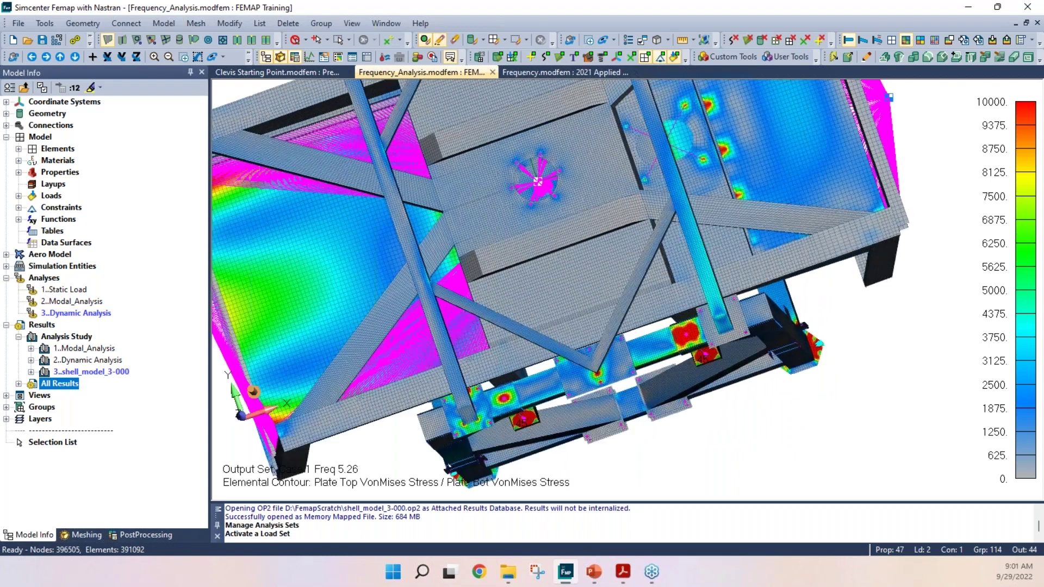
{"action": "scroll", "coordinate": [547, 173], "scroll_direction": "down", "scroll_amount": 5}
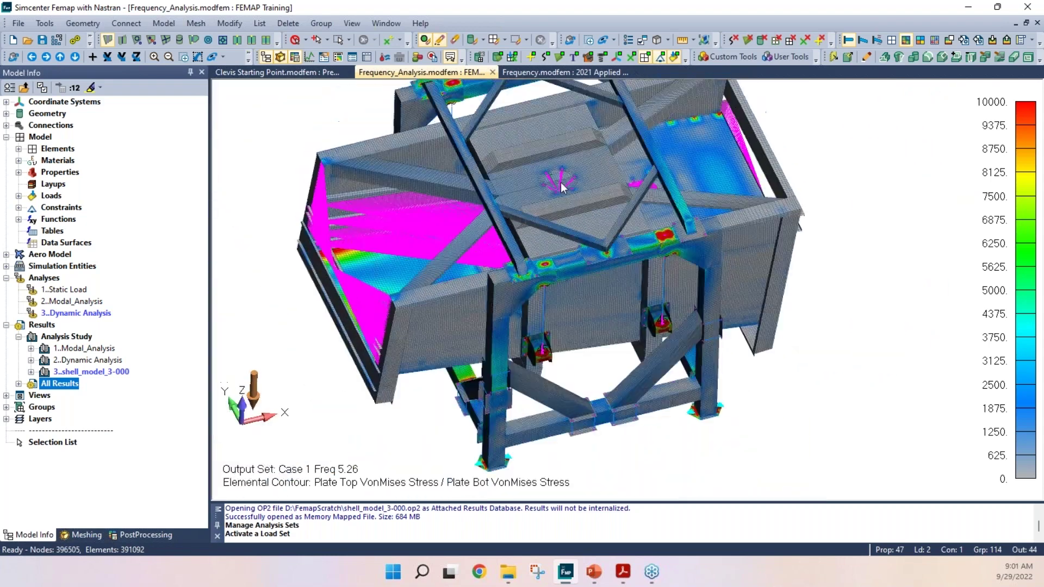
{"action": "scroll", "coordinate": [593, 342], "scroll_direction": "down", "scroll_amount": 1}
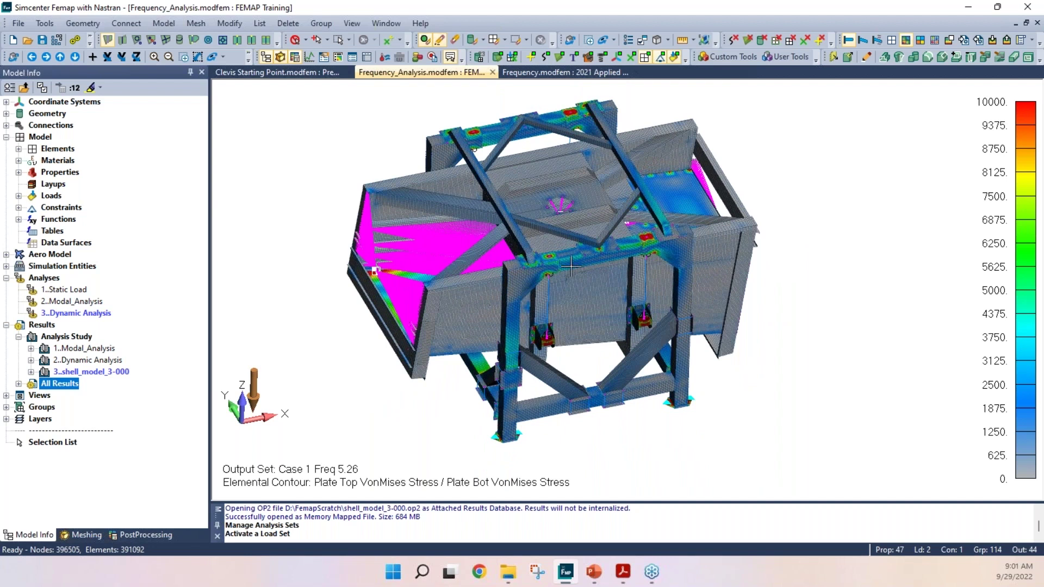
{"action": "middle_click_drag", "start_coordinate": [571, 267], "coordinate": [505, 259]}
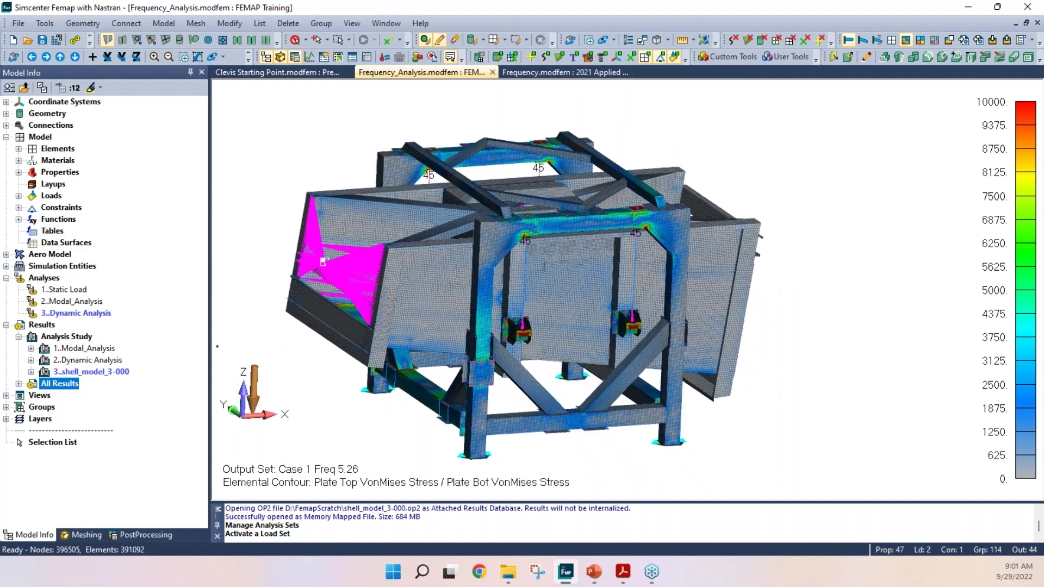
{"action": "middle_click_drag", "start_coordinate": [528, 337], "coordinate": [521, 330]}
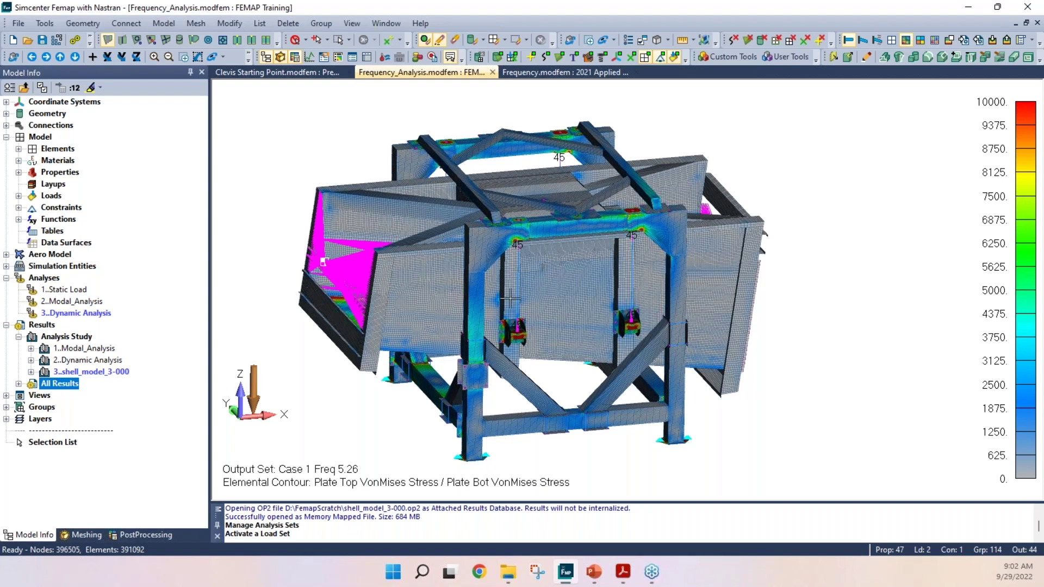
{"action": "middle_click_drag", "start_coordinate": [514, 284], "coordinate": [541, 280]}
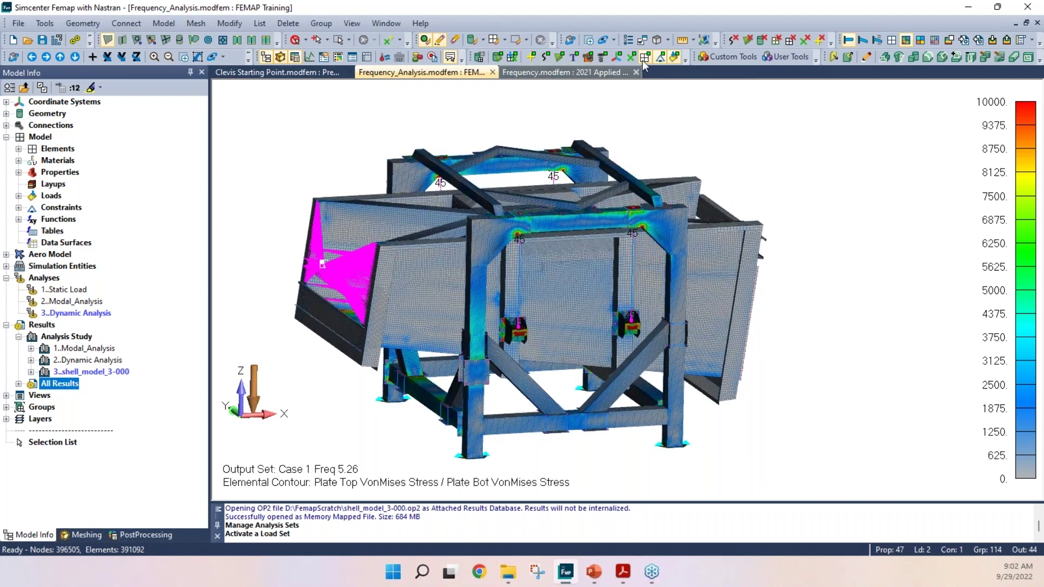
{"action": "left_click", "coordinate": [667, 41]}
{"action": "left_click", "coordinate": [687, 246]}
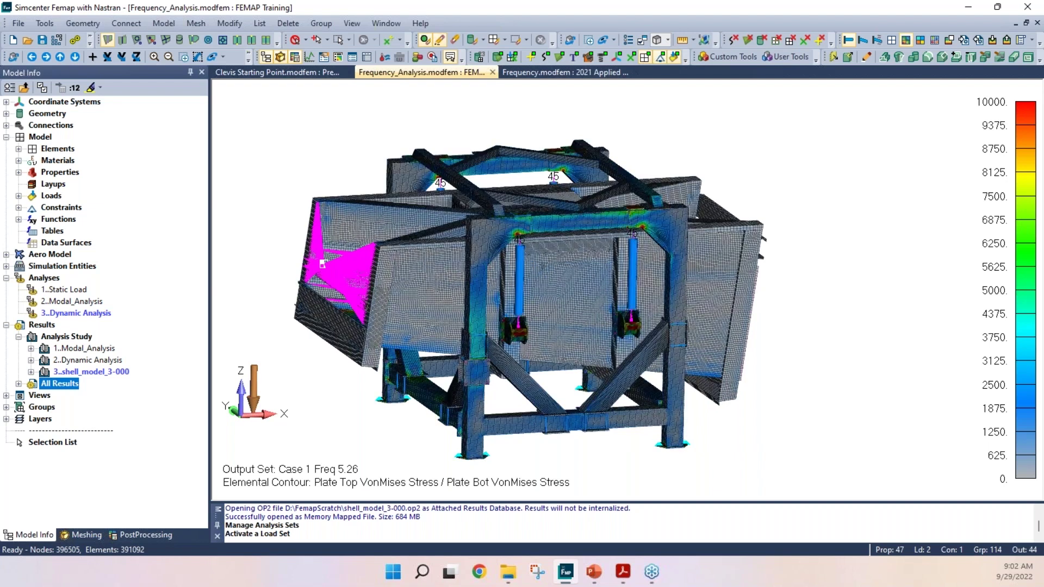
{"action": "middle_click_drag", "start_coordinate": [520, 266], "coordinate": [523, 309]}
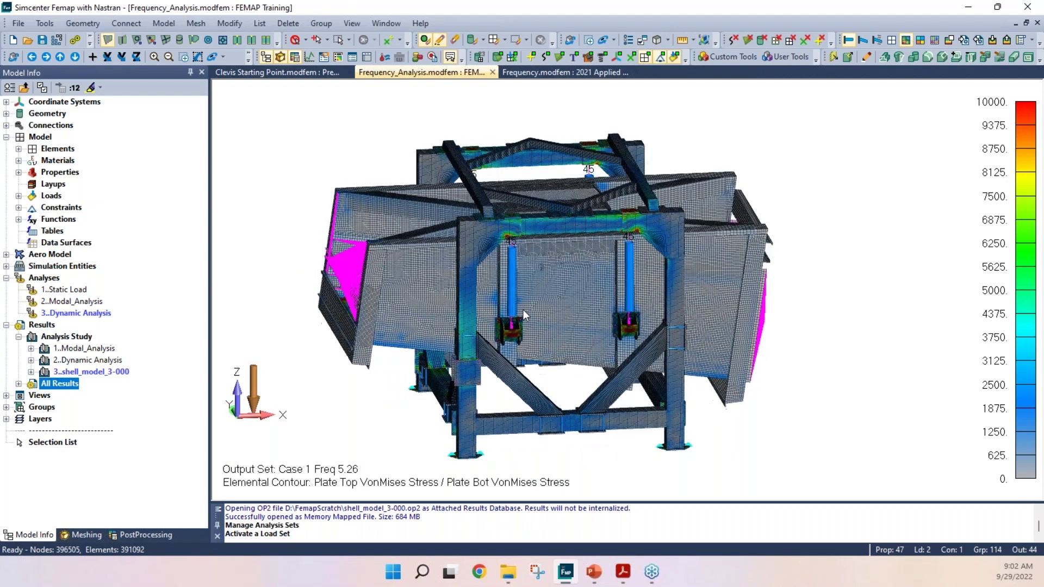
{"action": "left_click", "coordinate": [666, 40]}
{"action": "left_click", "coordinate": [716, 247]}
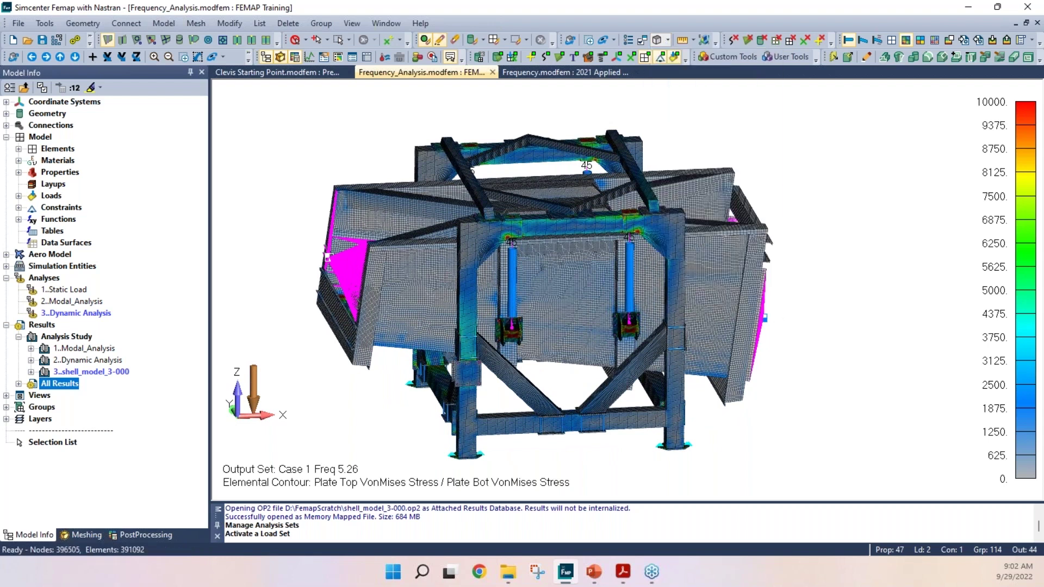
List the modes under the 1..Modal_Analysis study and select Mode 1, viewing the frame from another angle.
{"action": "left_click", "coordinate": [31, 349]}
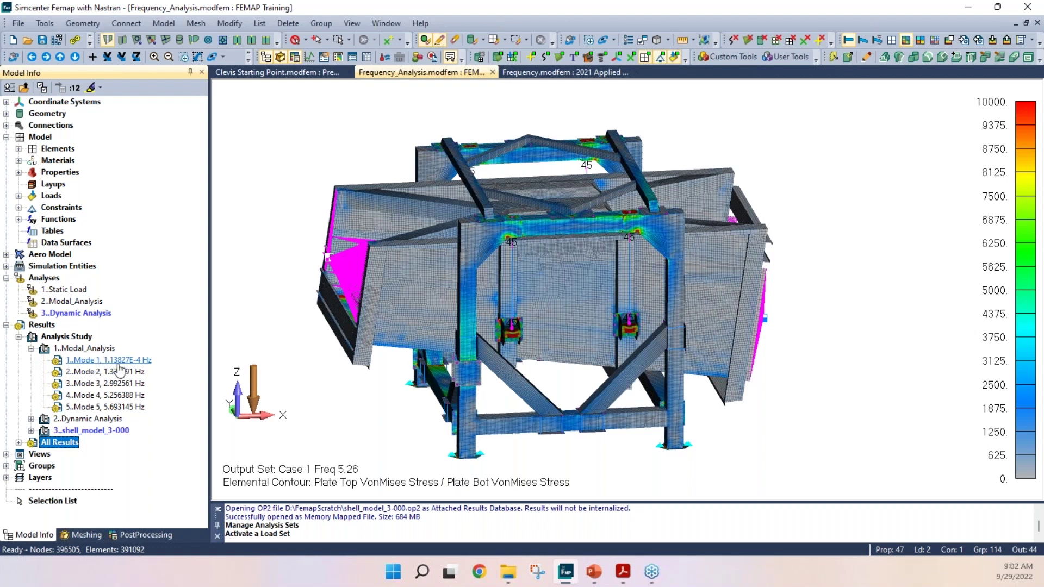
{"action": "left_click", "coordinate": [104, 361]}
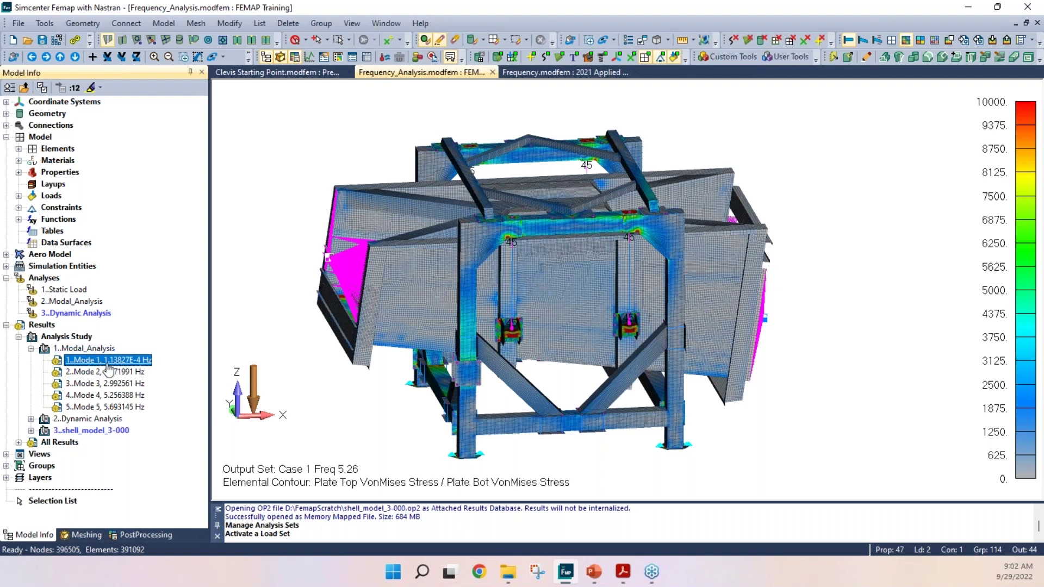
{"action": "middle_click_drag", "start_coordinate": [403, 229], "coordinate": [441, 228]}
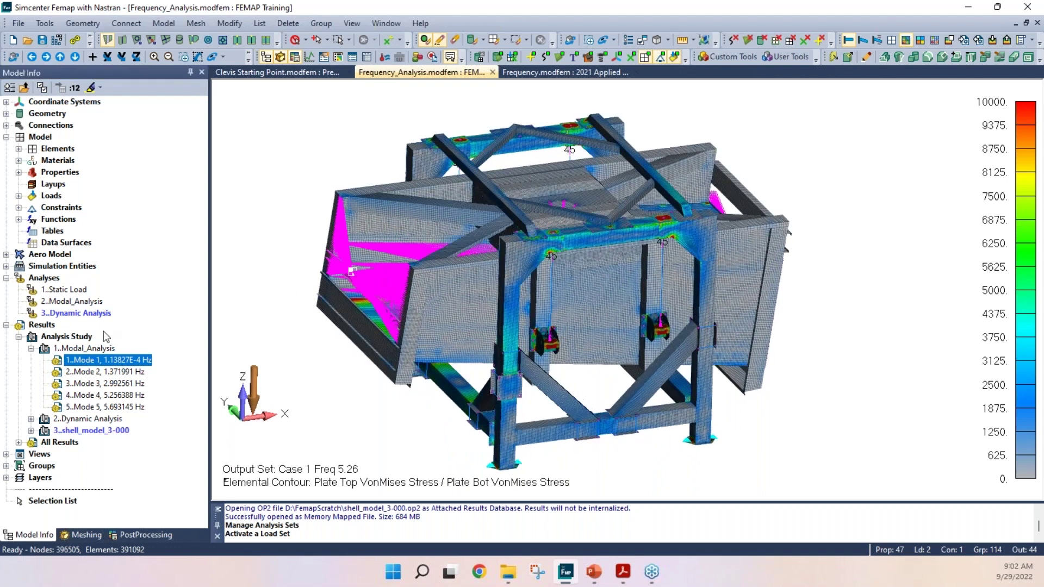
{"action": "left_click", "coordinate": [31, 349]}
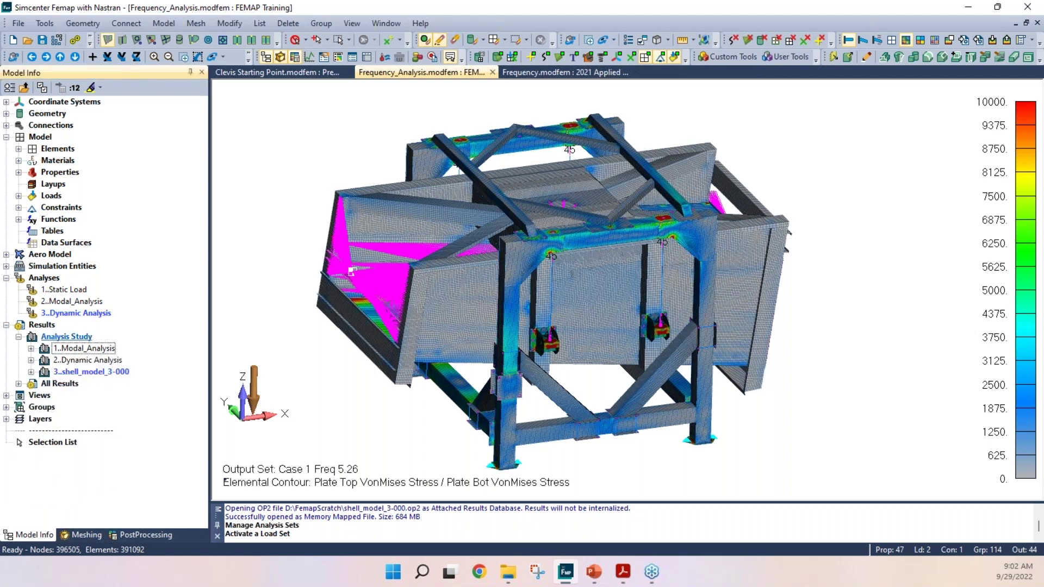
{"action": "left_click", "coordinate": [31, 348]}
{"action": "left_click", "coordinate": [116, 361]}
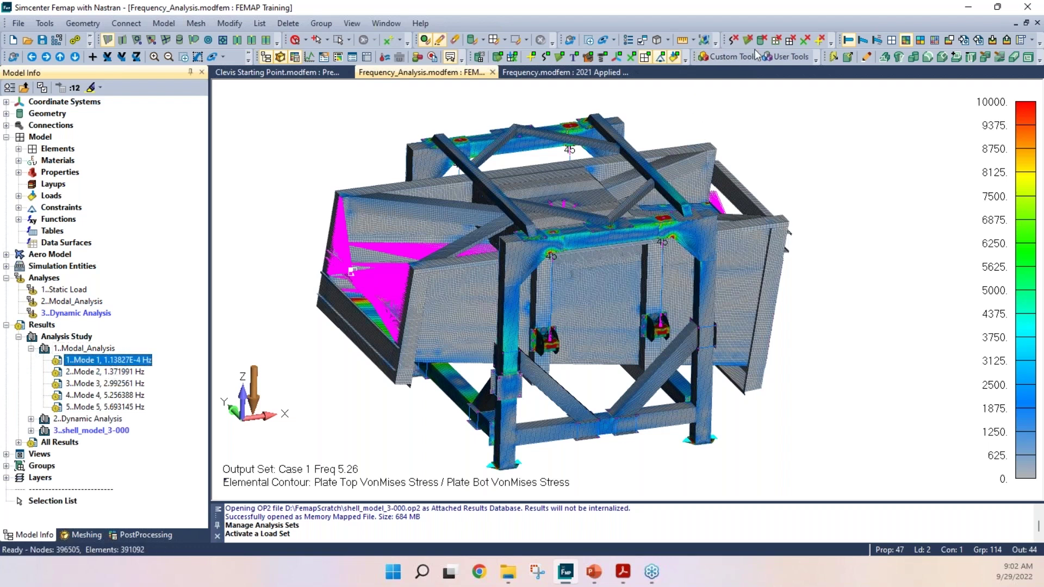
{"action": "left_click", "coordinate": [120, 363]}
{"action": "left_click", "coordinate": [106, 363]}
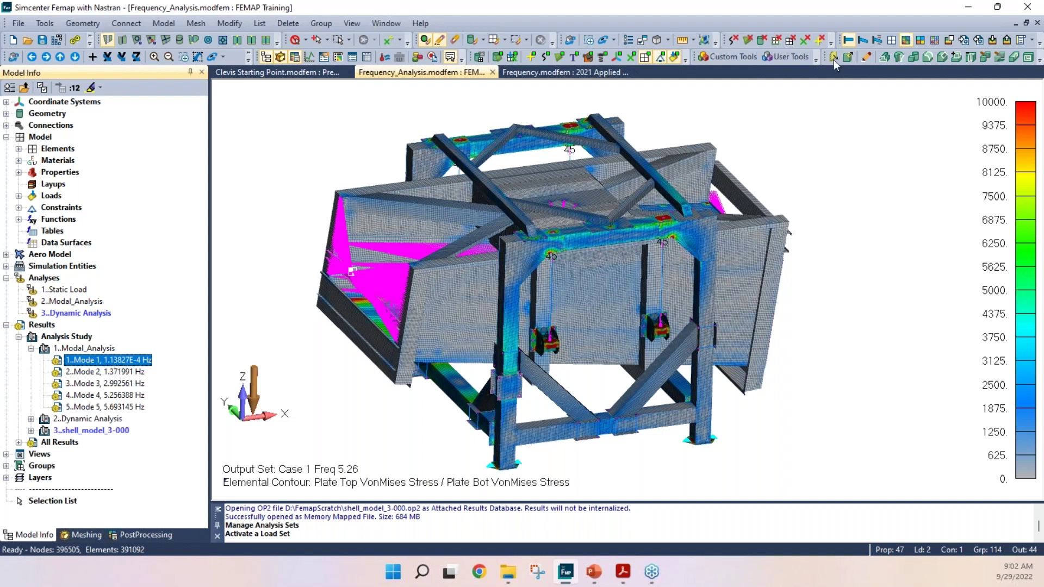
Display the model as deformed and set the Deform output set to 2..Mode 2, 1.371991 Hz.
{"action": "left_click", "coordinate": [863, 41]}
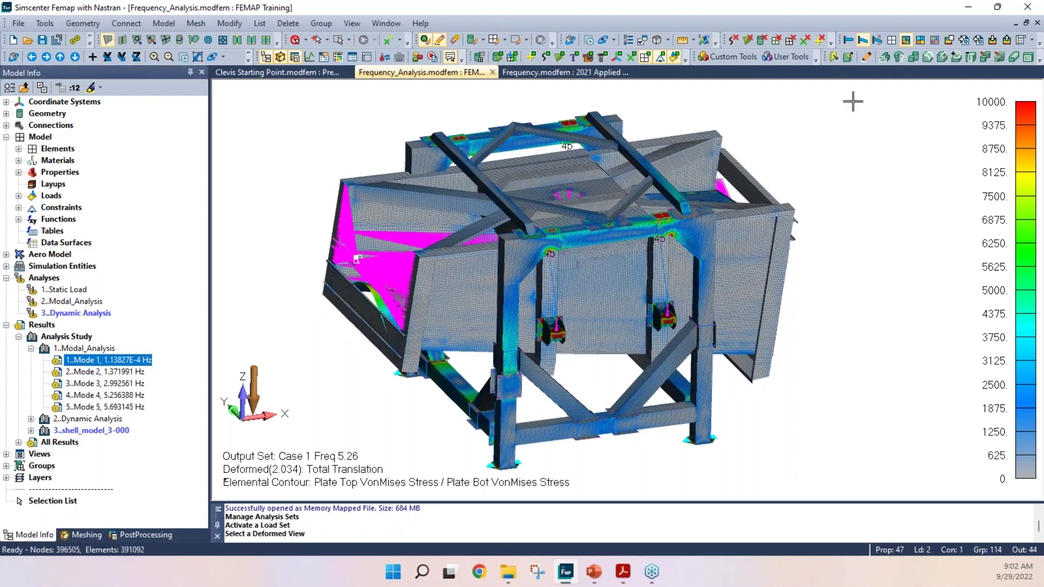
{"action": "middle_click_drag", "start_coordinate": [631, 257], "coordinate": [565, 288]}
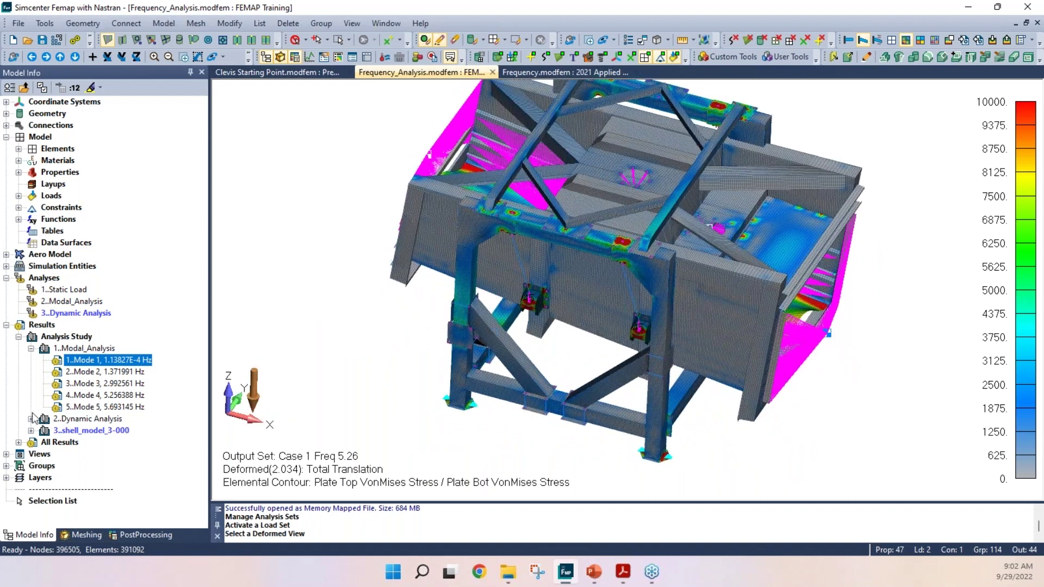
{"action": "left_click", "coordinate": [134, 533]}
{"action": "left_click", "coordinate": [43, 103]}
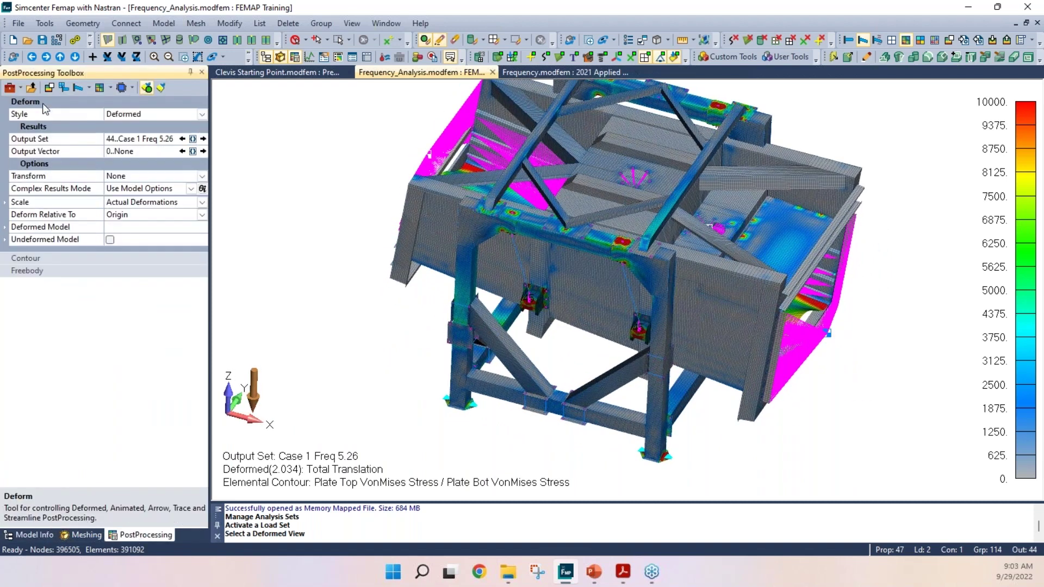
{"action": "left_click", "coordinate": [191, 119]}
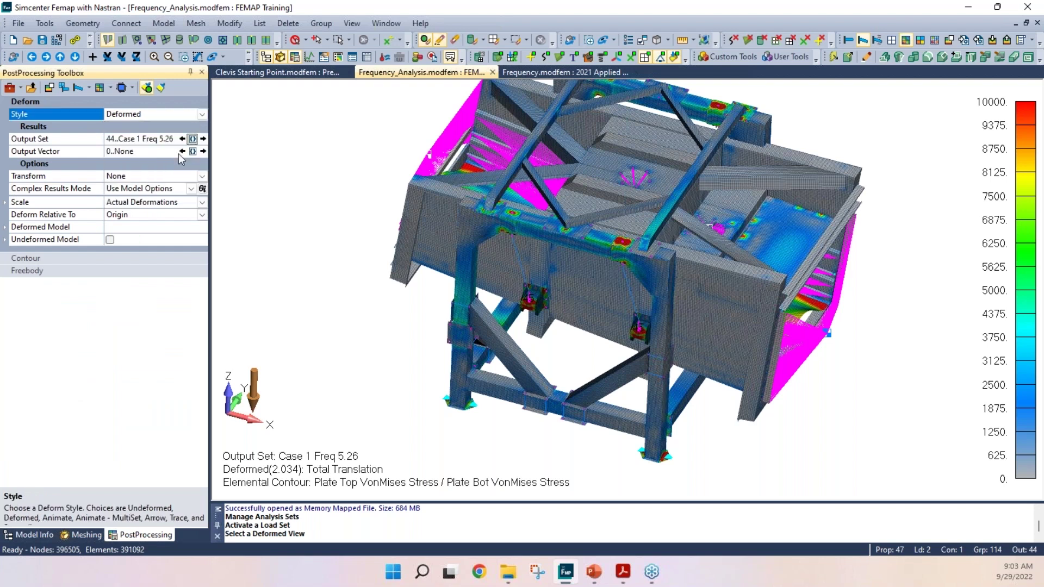
{"action": "left_click", "coordinate": [200, 140]}
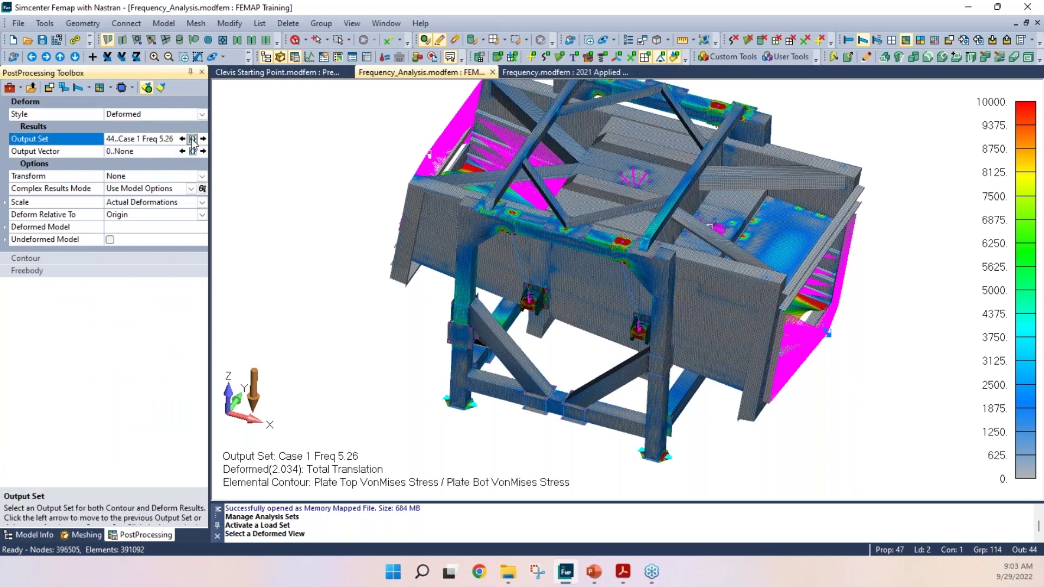
{"action": "left_click", "coordinate": [64, 146]}
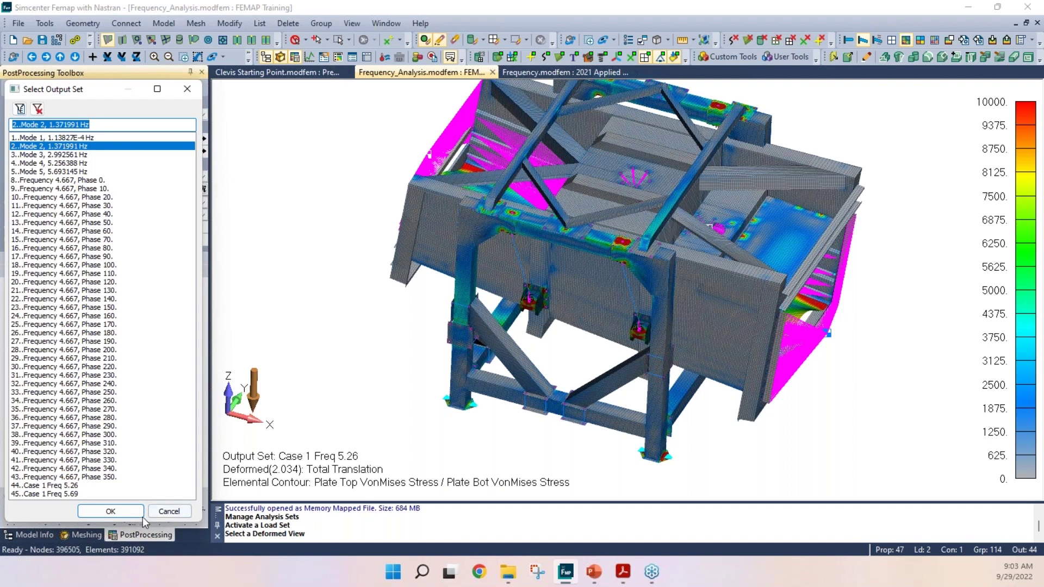
{"action": "left_click", "coordinate": [110, 511]}
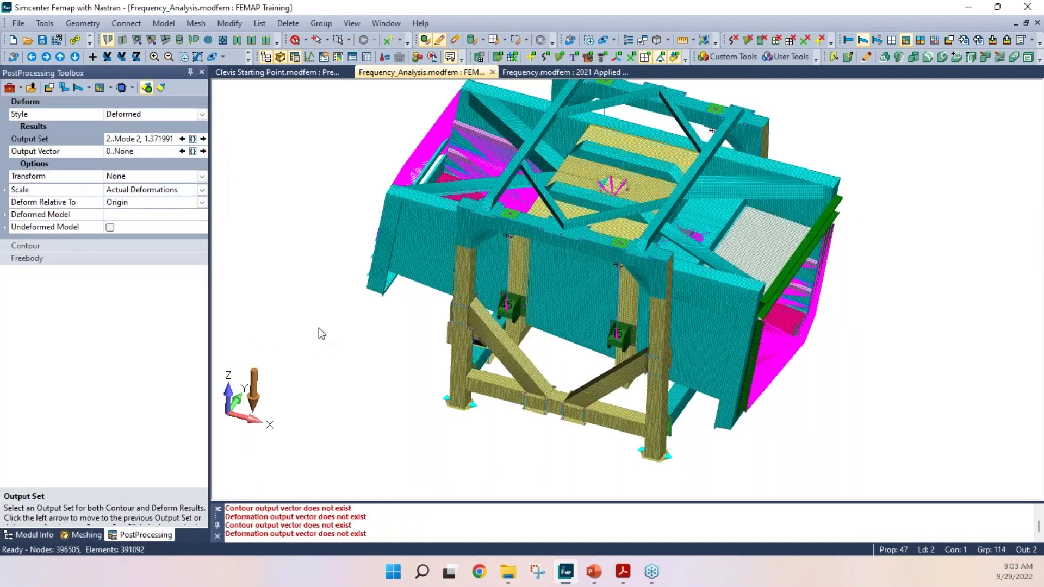
{"action": "middle_click_drag", "start_coordinate": [319, 333], "coordinate": [547, 472]}
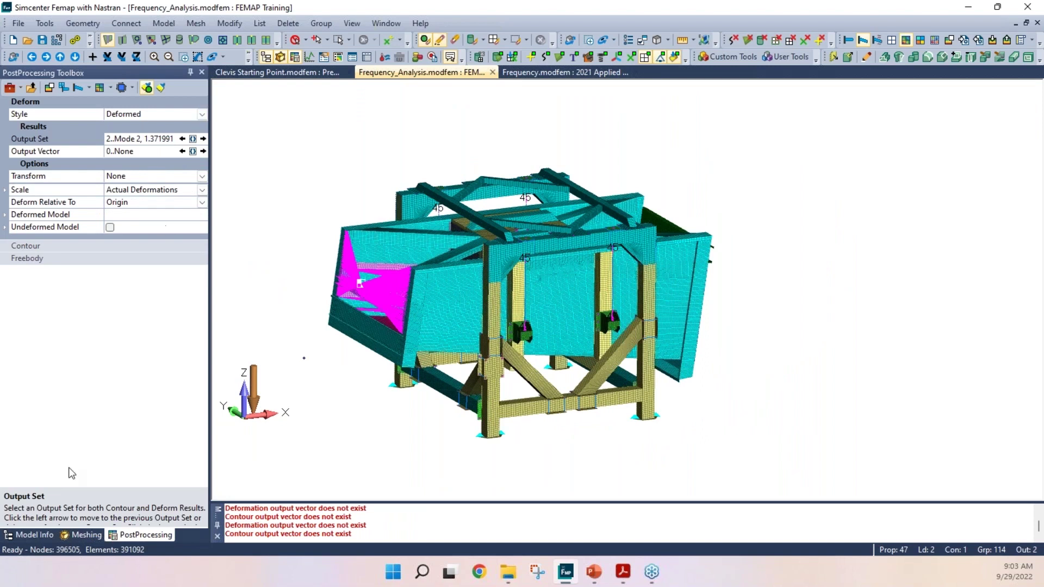
Review the model tree's All Results list, from the modal sets down to the Case 1 sets.
{"action": "left_click", "coordinate": [36, 534]}
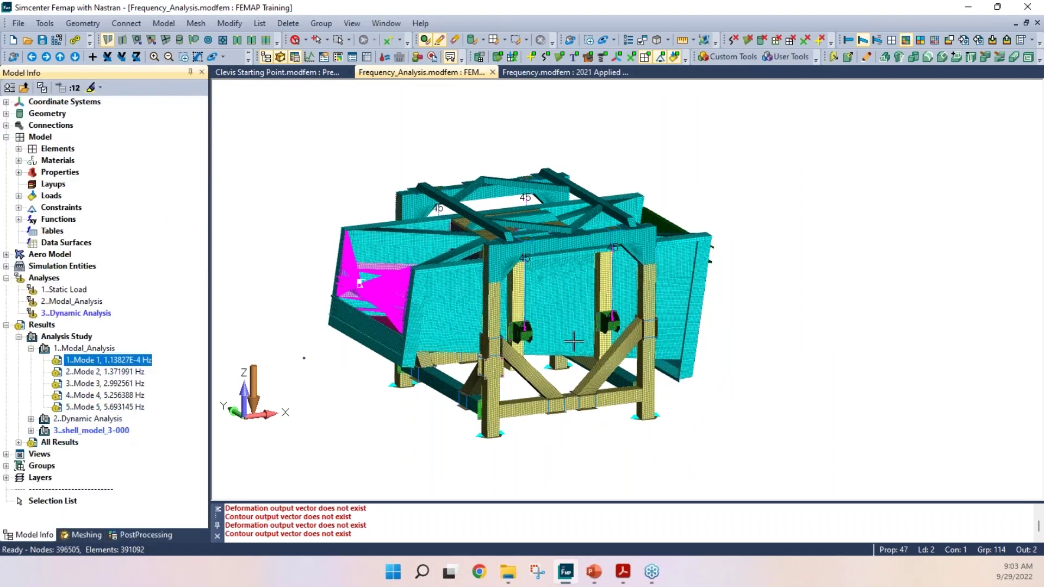
{"action": "middle_click_drag", "start_coordinate": [571, 342], "coordinate": [556, 361]}
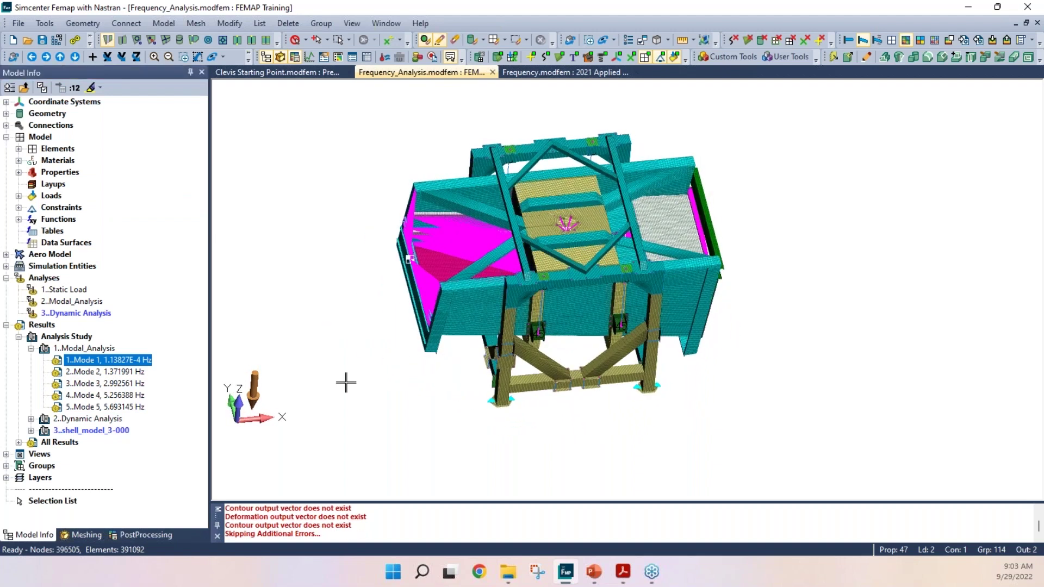
{"action": "left_click", "coordinate": [19, 442]}
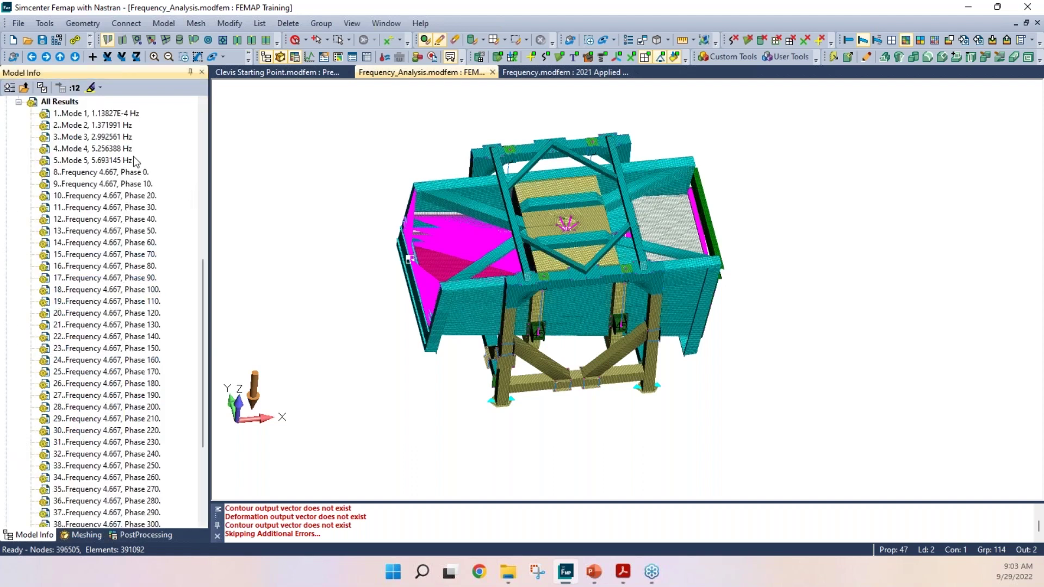
{"action": "scroll", "coordinate": [109, 266], "scroll_direction": "down", "scroll_amount": 5}
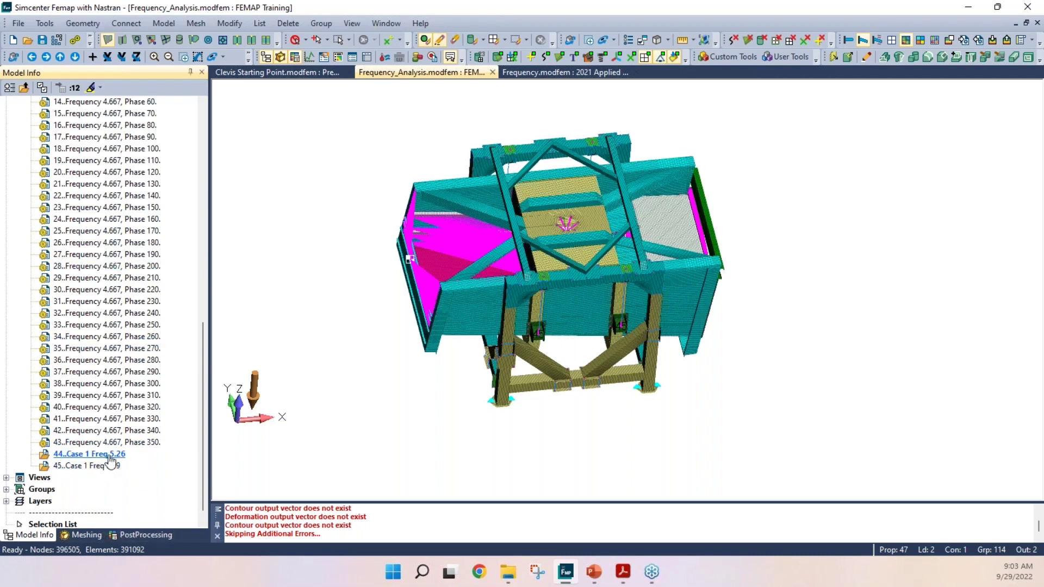
{"action": "scroll", "coordinate": [131, 443], "scroll_direction": "up", "scroll_amount": 6}
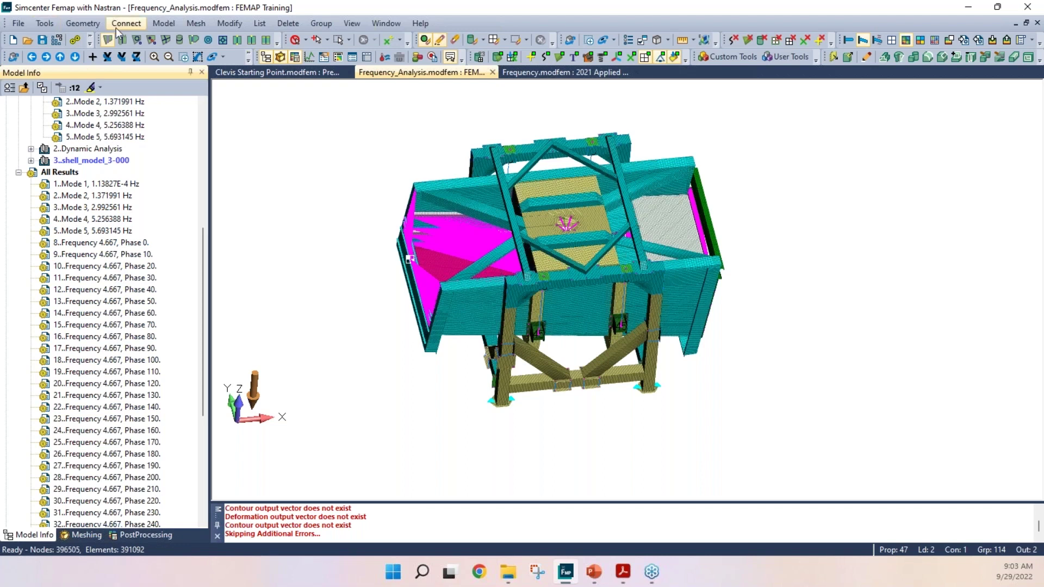
Open the Expand Complex output command, choose output set 44..Case 1 Freq 5.26, and cancel without expanding it.
{"action": "left_click", "coordinate": [170, 25]}
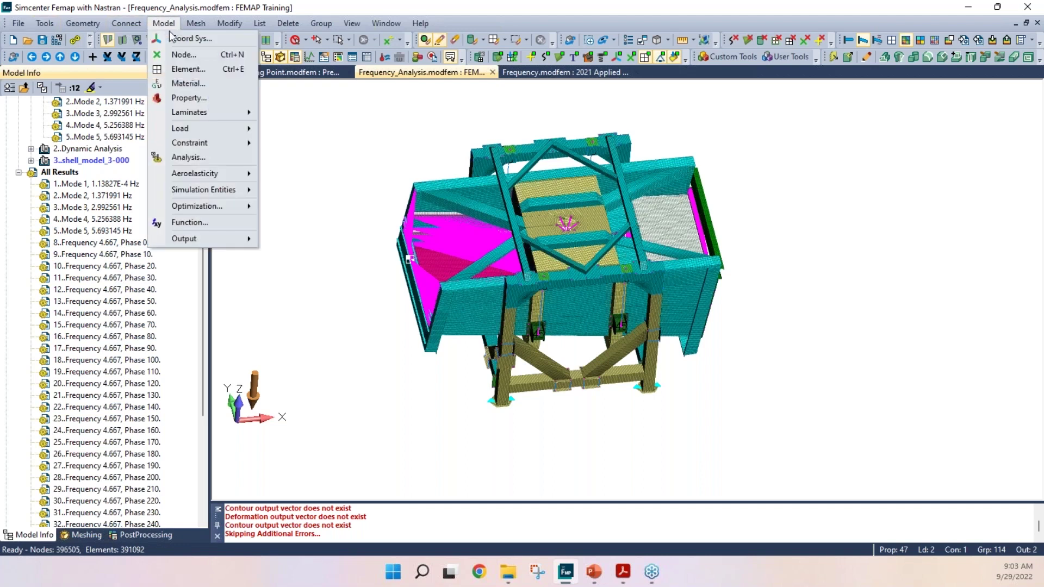
{"action": "mouse_move", "coordinate": [205, 244]}
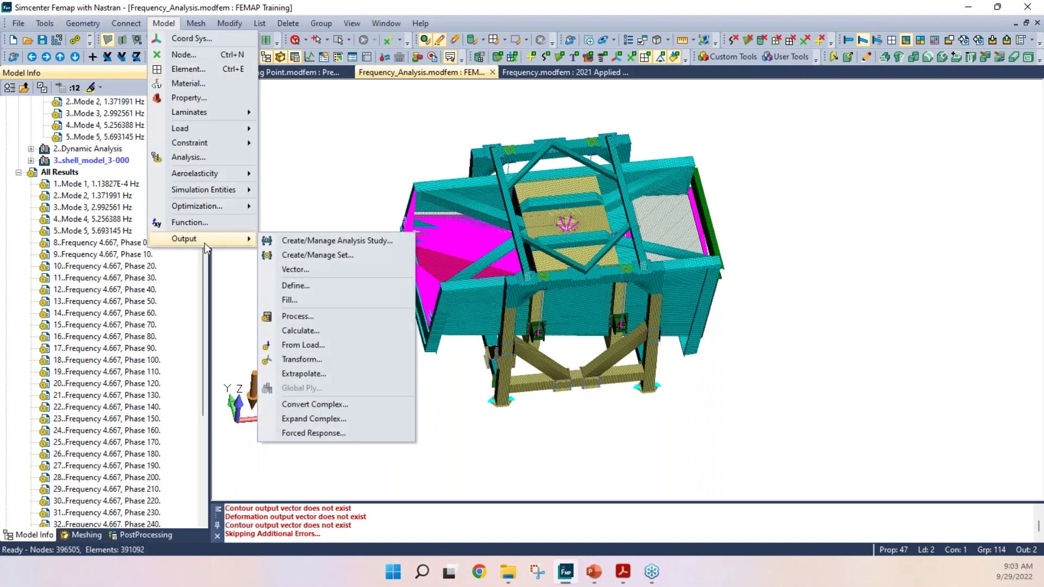
{"action": "left_click", "coordinate": [308, 416]}
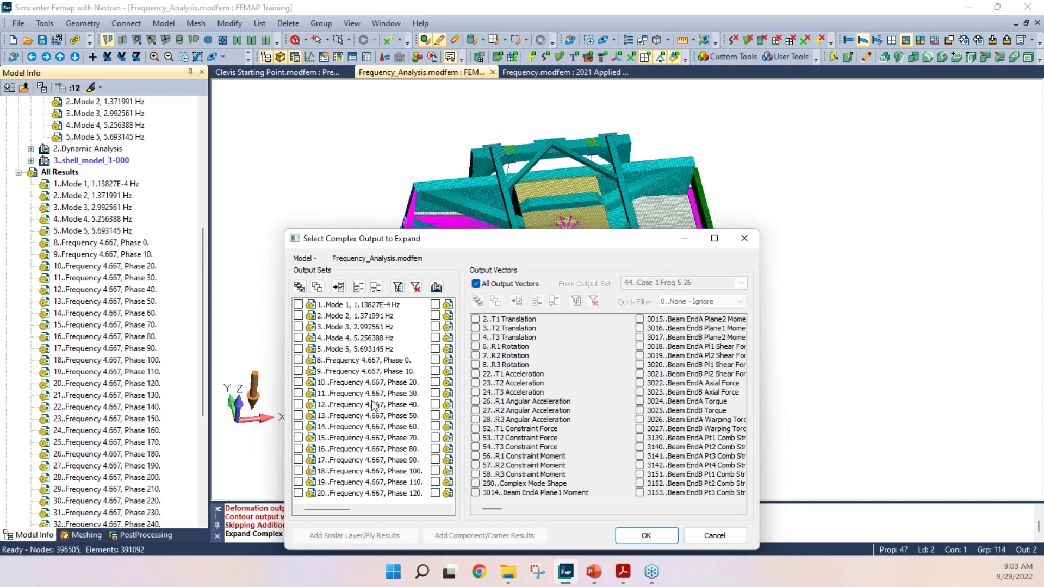
{"action": "scroll", "coordinate": [371, 400], "scroll_direction": "down", "scroll_amount": 5}
{"action": "left_click", "coordinate": [298, 360]}
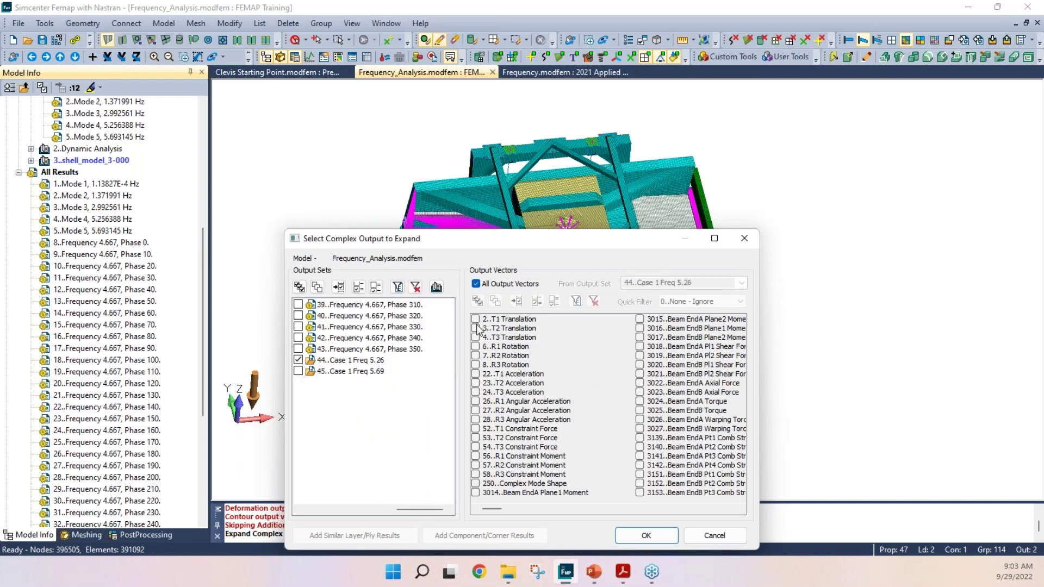
{"action": "left_click", "coordinate": [708, 535]}
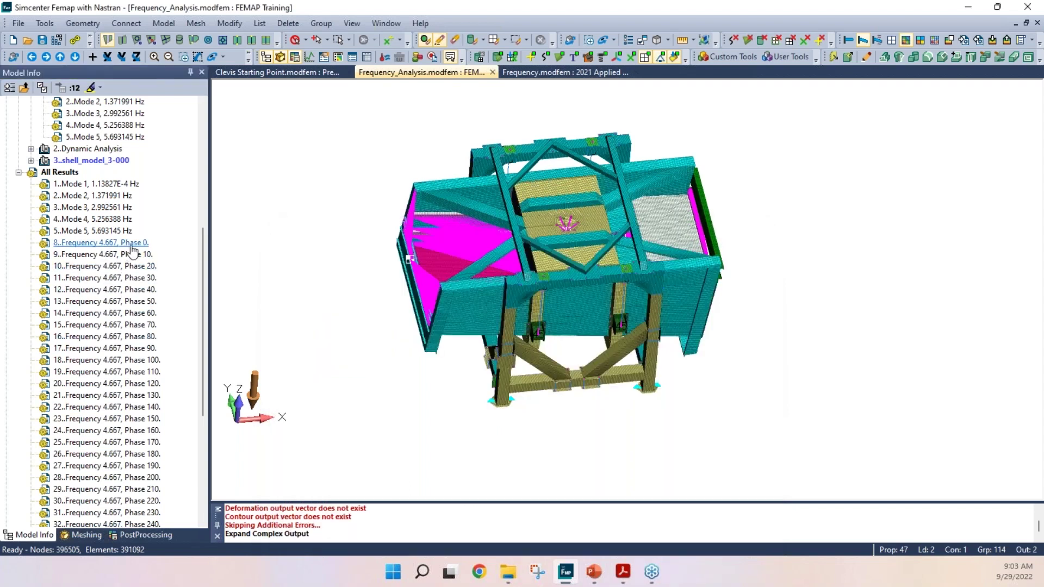
Select output set 8..Frequency 4.667, Phase 0. and look through the expanded phase sets that follow it.
{"action": "left_click", "coordinate": [106, 245]}
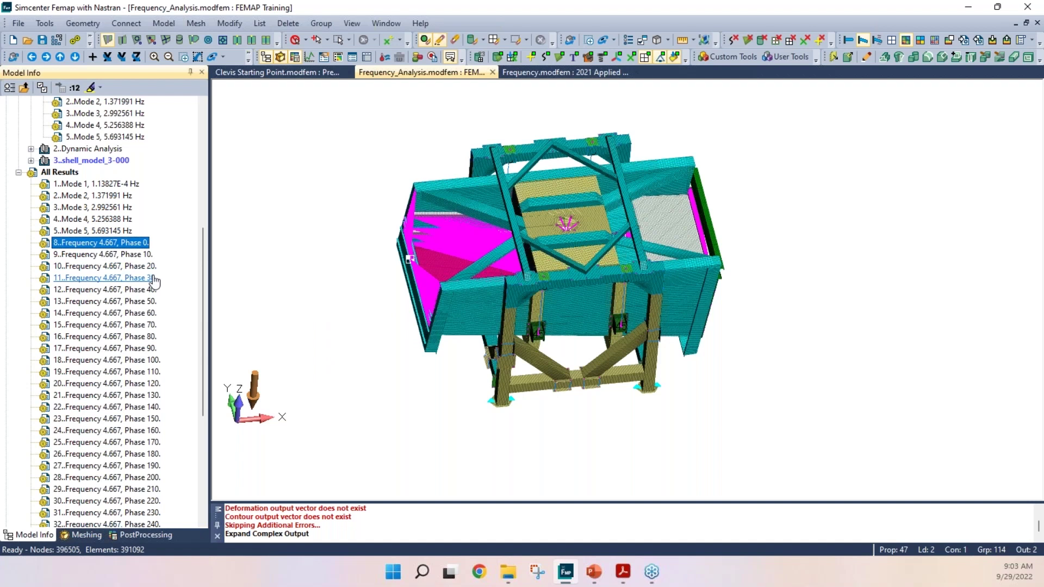
{"action": "scroll", "coordinate": [149, 261], "scroll_direction": "down", "scroll_amount": 5}
{"action": "scroll", "coordinate": [141, 229], "scroll_direction": "up", "scroll_amount": 4}
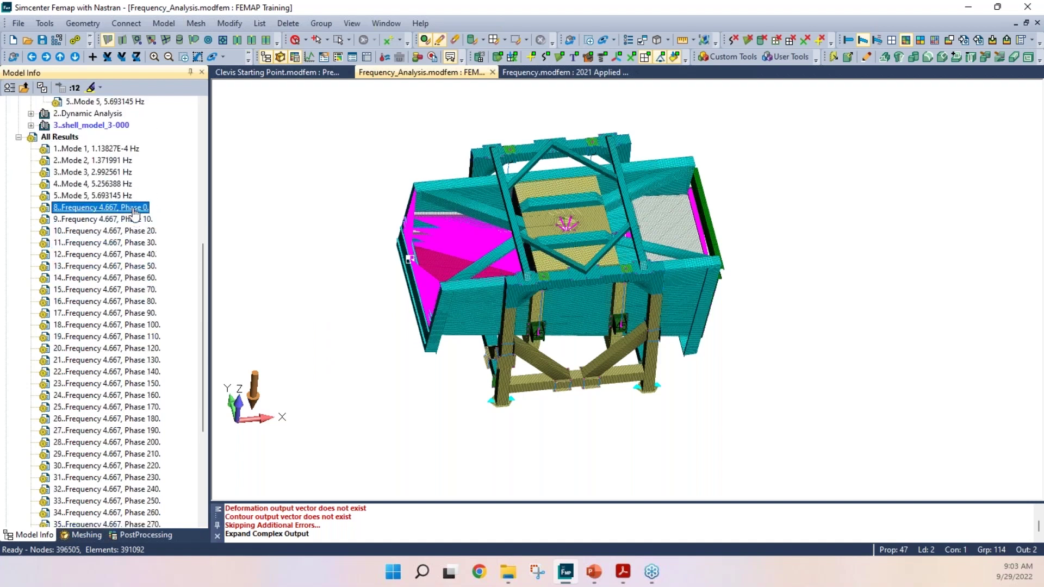
Select output sets 8..Frequency 4.667, Phase 0. through 43..Frequency 4.667, Phase 350. and run a MultiSet Animate across them.
{"action": "scroll", "coordinate": [136, 211], "scroll_direction": "down", "scroll_amount": 3}
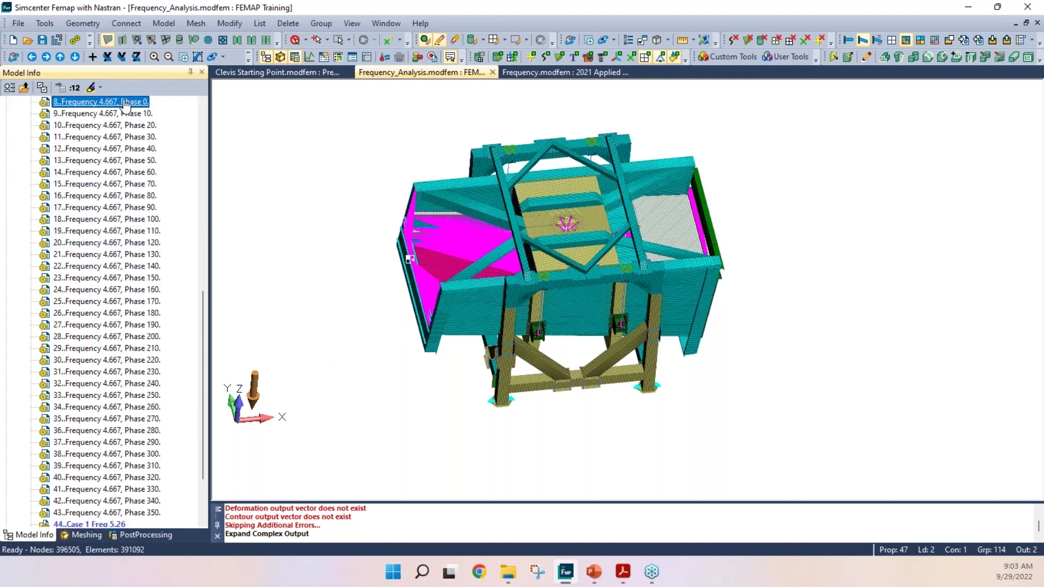
{"action": "scroll", "coordinate": [163, 468], "scroll_direction": "down", "scroll_amount": 2}
{"action": "left_click", "coordinate": [139, 443], "text": "shift"}
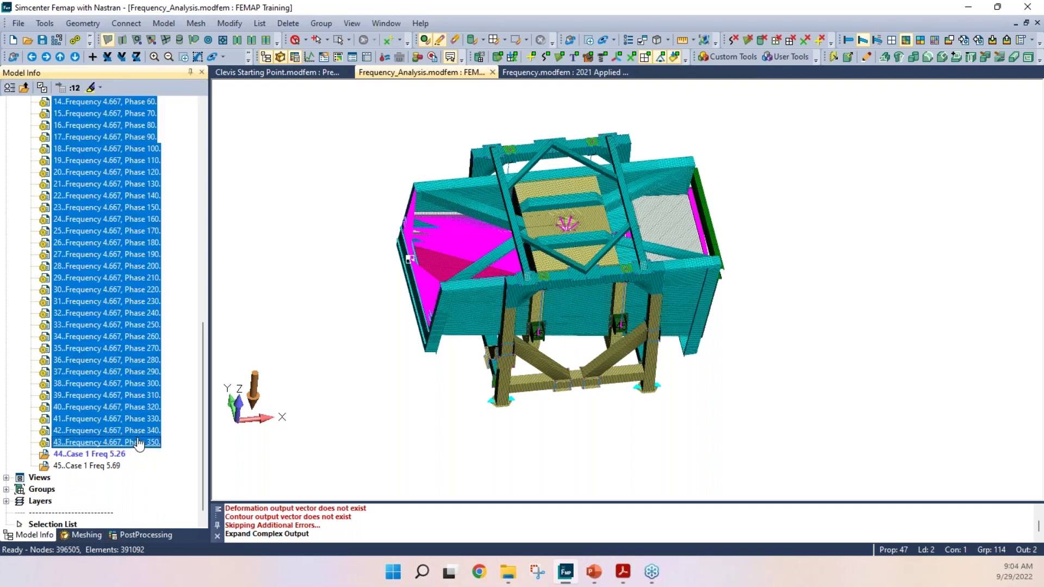
{"action": "right_click", "coordinate": [110, 337]}
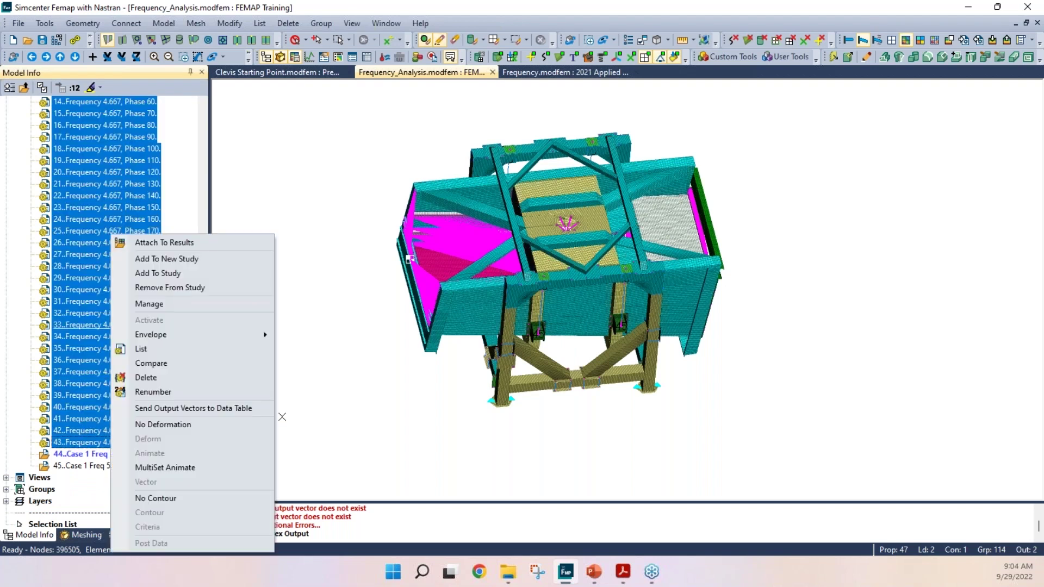
{"action": "left_click", "coordinate": [169, 467]}
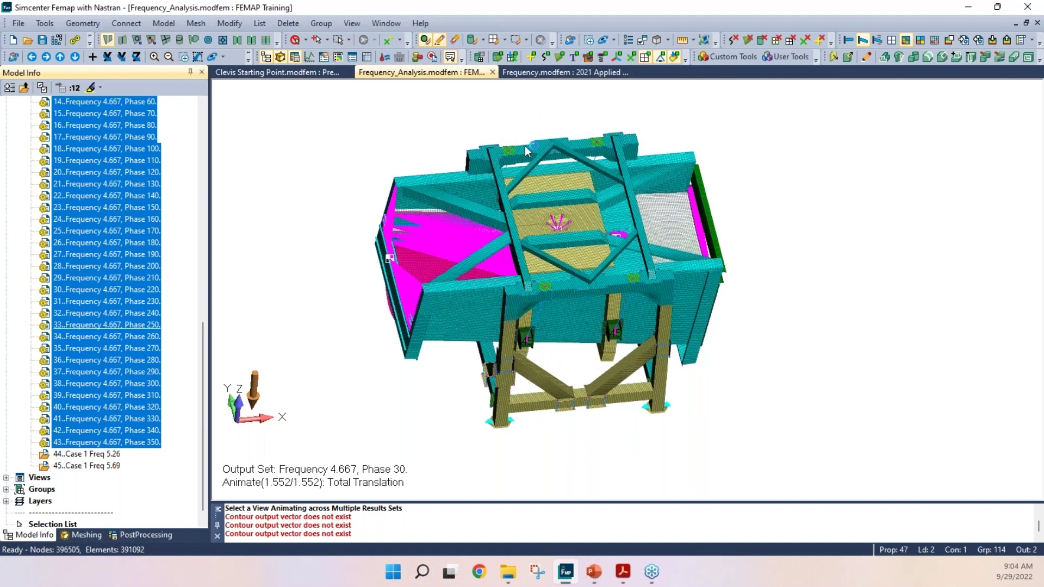
{"action": "middle_click_drag", "start_coordinate": [526, 212], "coordinate": [514, 167]}
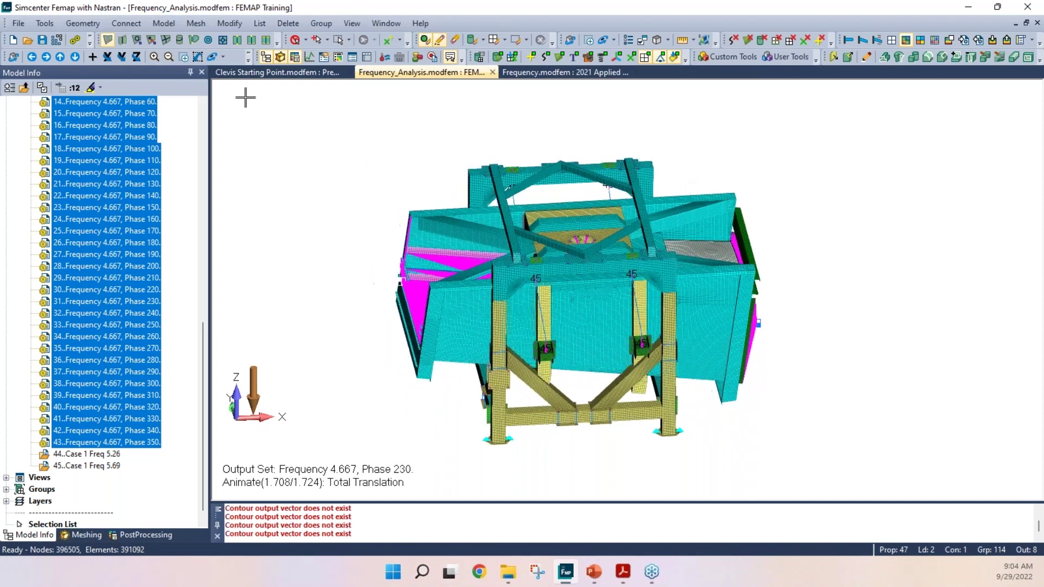
Return the frame model to an undeformed display and open its postprocessing deform settings.
{"action": "left_click", "coordinate": [848, 41]}
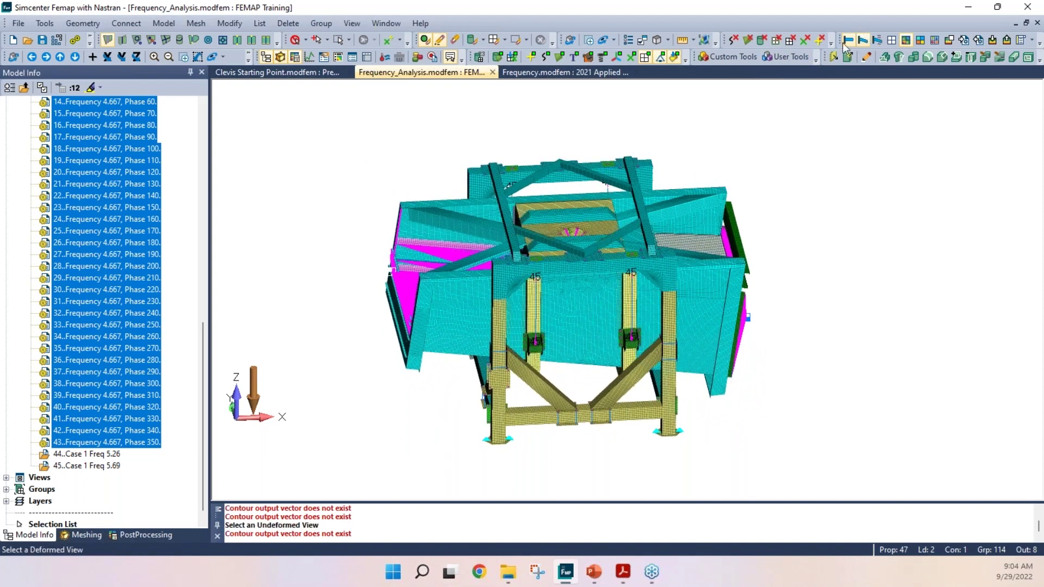
{"action": "left_click", "coordinate": [142, 535]}
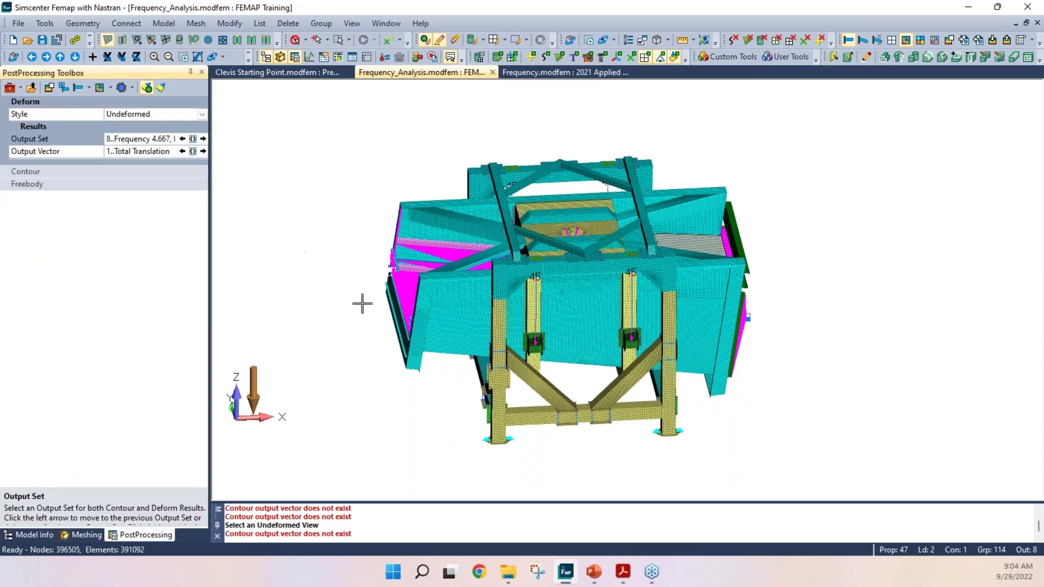
{"action": "middle_click_drag", "start_coordinate": [494, 316], "coordinate": [549, 380]}
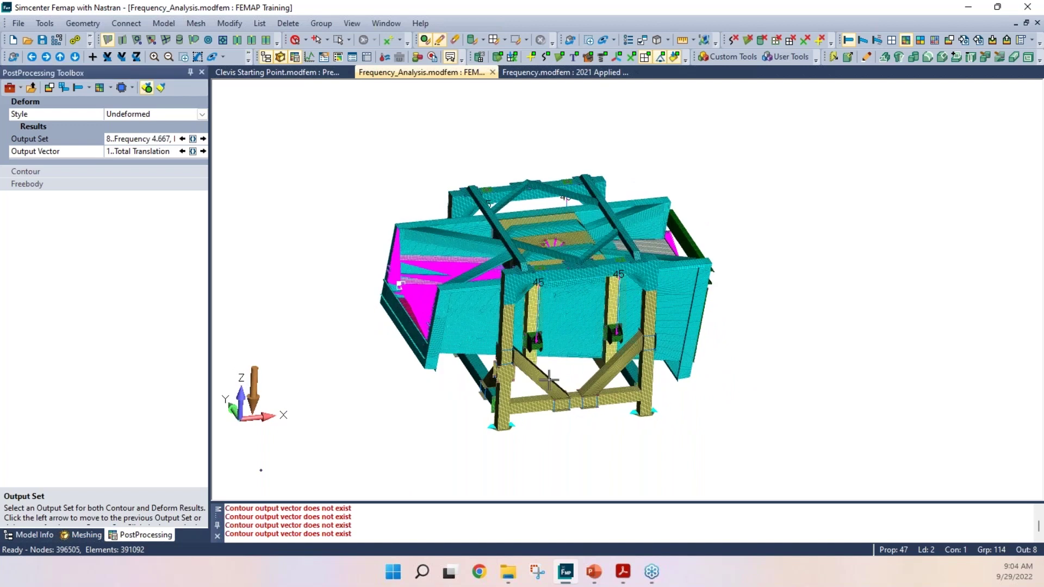
{"action": "scroll", "coordinate": [549, 379], "scroll_direction": "up", "scroll_amount": 2}
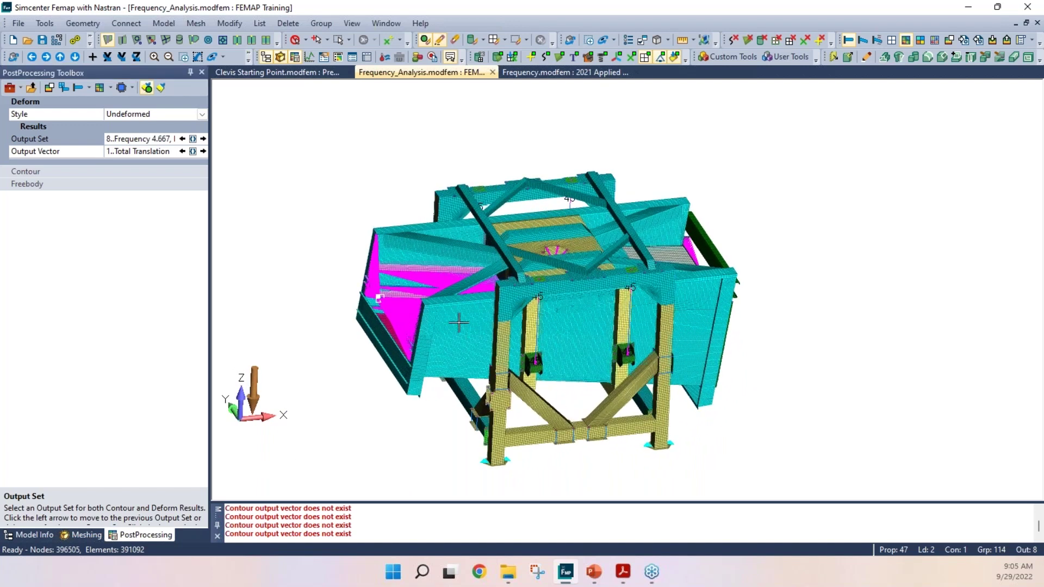
{"action": "middle_click_drag", "start_coordinate": [459, 323], "coordinate": [449, 303]}
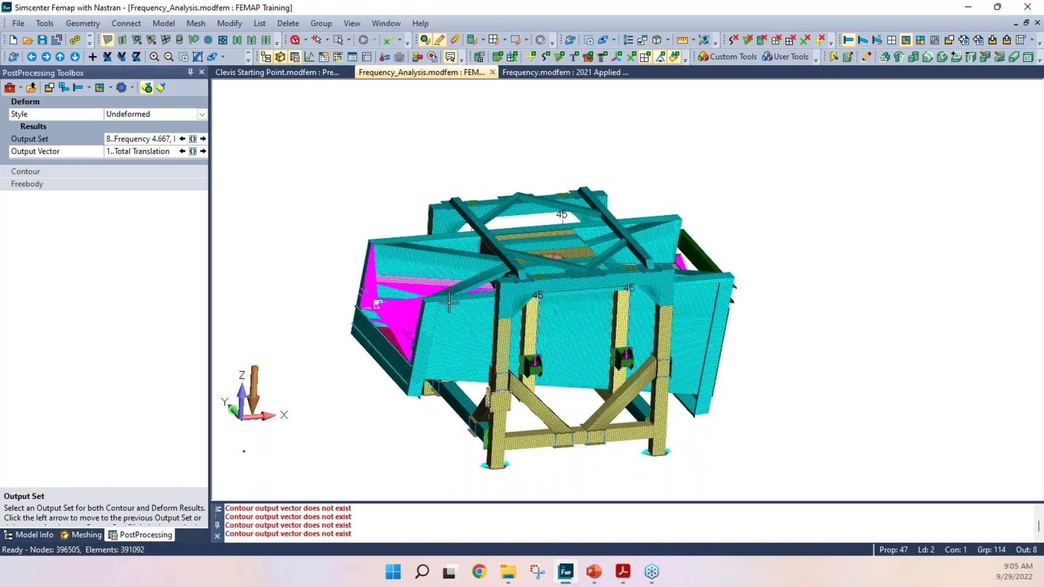
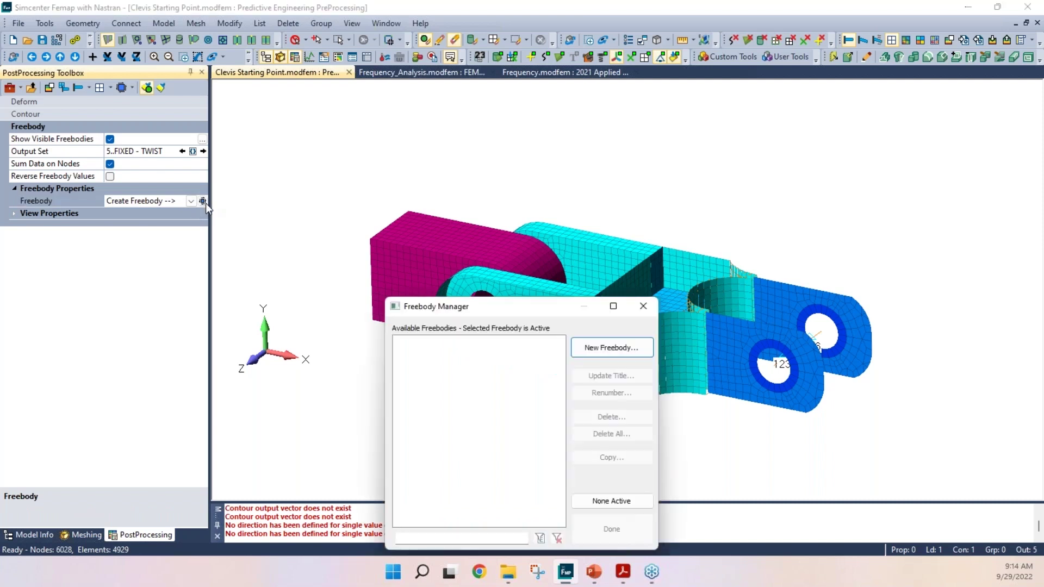
Create a new freebody titled Freebody in the clevis model, with Freebody Elements added to its contributions.
{"action": "left_click_drag", "start_coordinate": [511, 310], "coordinate": [550, 124]}
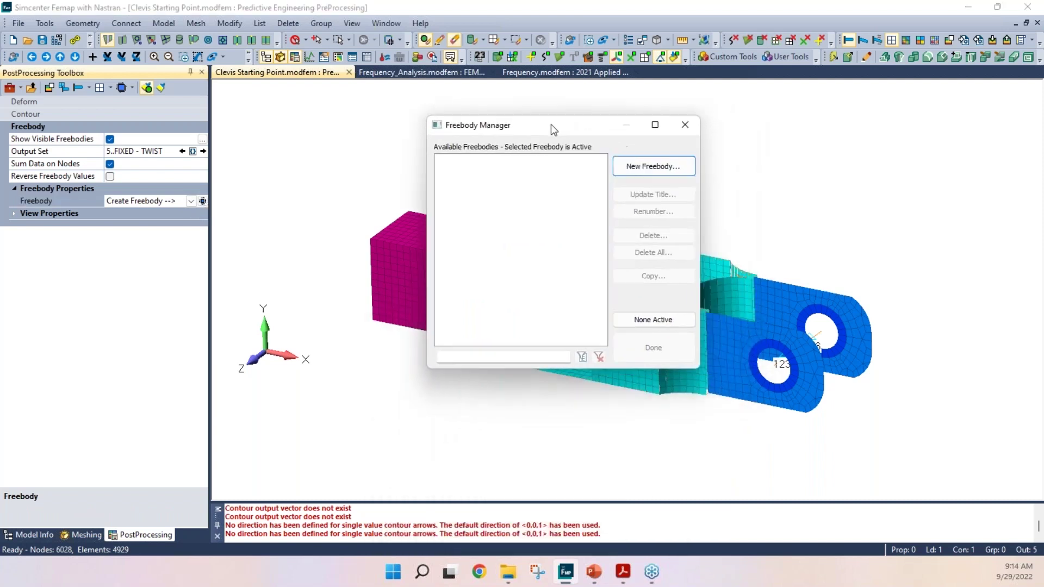
{"action": "left_click", "coordinate": [642, 167]}
{"action": "left_click_drag", "start_coordinate": [560, 318], "coordinate": [469, 202]}
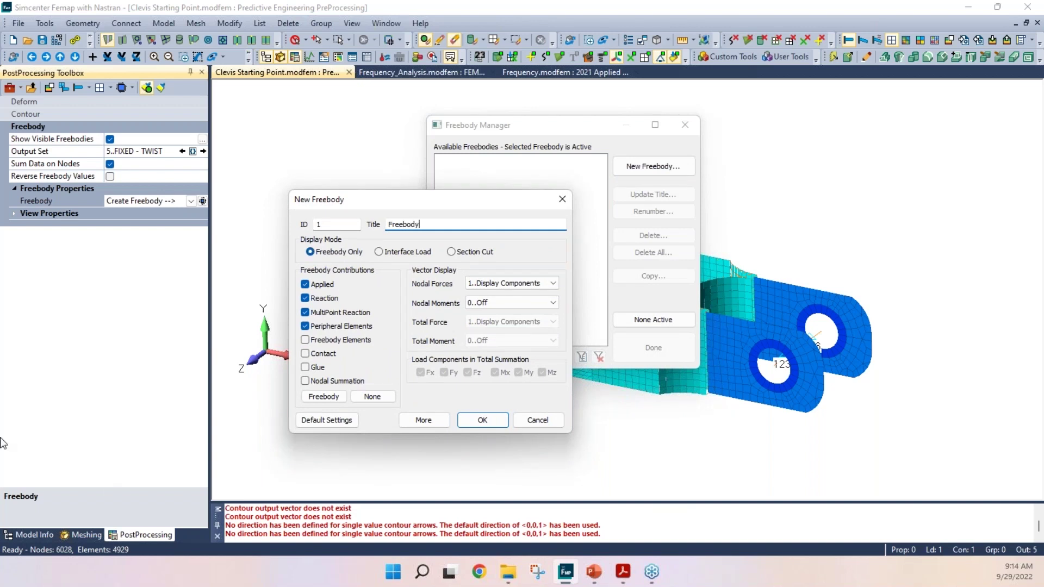
{"action": "left_click", "coordinate": [314, 347]}
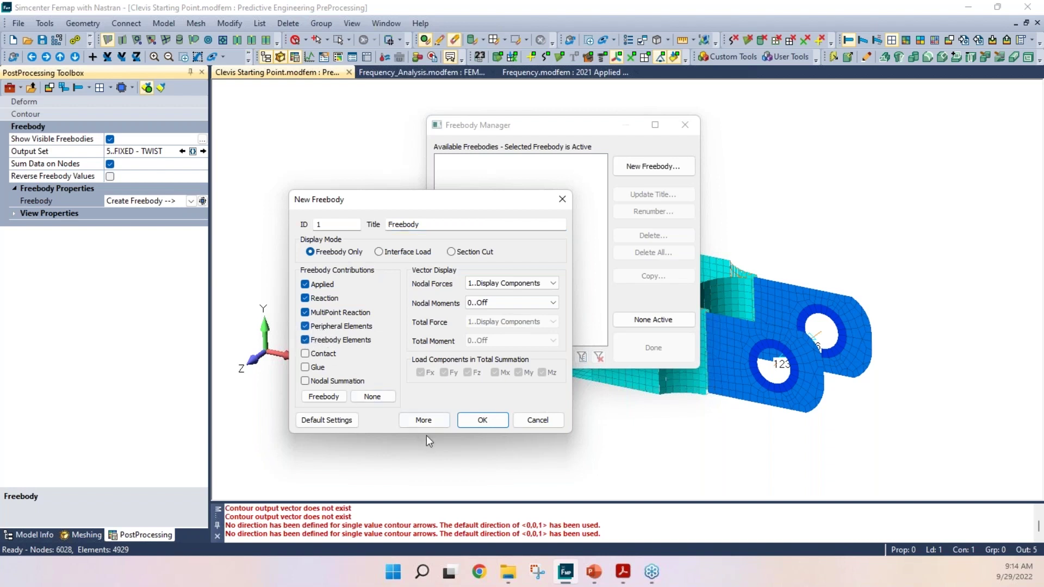
{"action": "left_click", "coordinate": [480, 421]}
{"action": "left_click", "coordinate": [672, 348]}
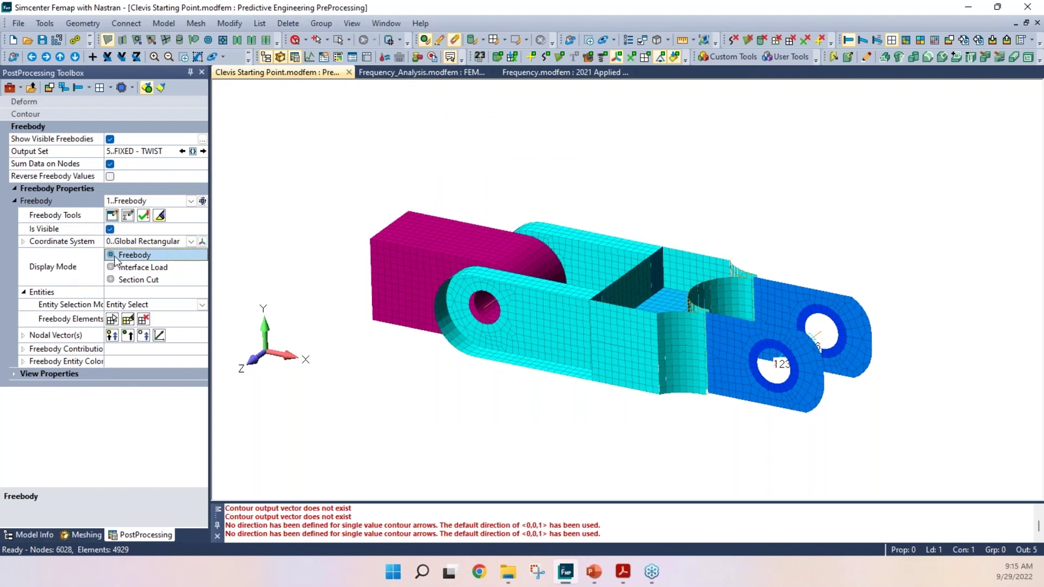
Assign a single element on the clevis's front side plate as the freebody element and highlight the freebody in the model.
{"action": "double_click", "coordinate": [32, 294]}
{"action": "double_click", "coordinate": [34, 295]}
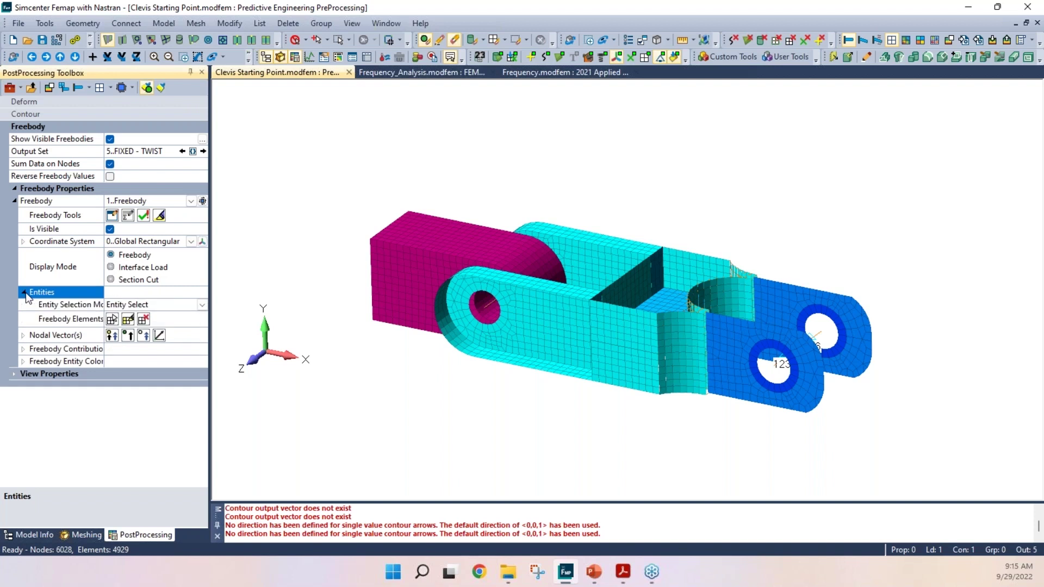
{"action": "left_click", "coordinate": [112, 320]}
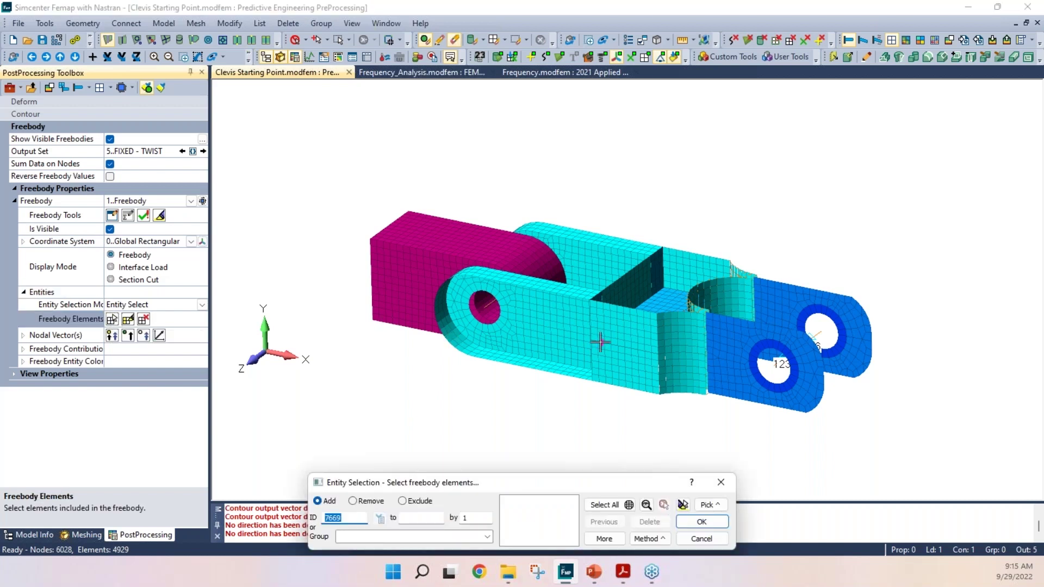
{"action": "middle_click_drag", "start_coordinate": [602, 342], "coordinate": [661, 293]}
{"action": "scroll", "coordinate": [598, 305], "scroll_direction": "up", "scroll_amount": 6}
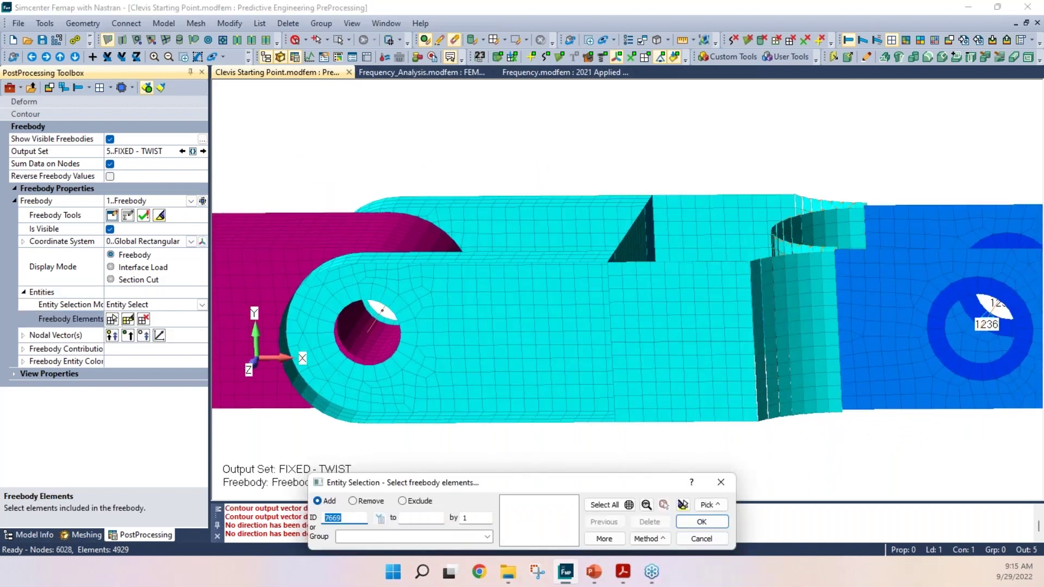
{"action": "left_click", "coordinate": [545, 311]}
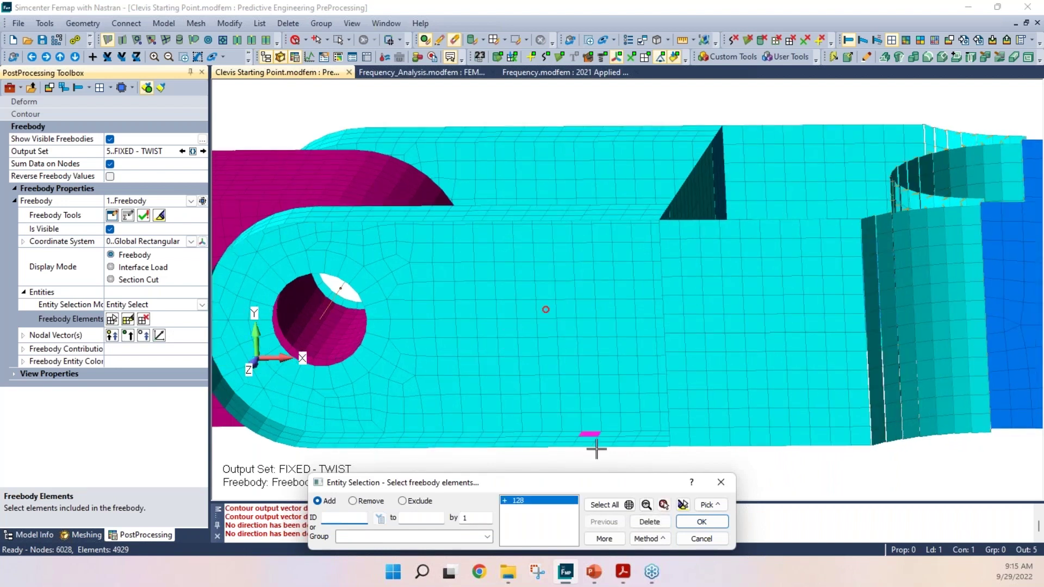
{"action": "left_click", "coordinate": [701, 522]}
{"action": "mouse_move", "coordinate": [556, 335]}
{"action": "middle_mouse_down"}
{"action": "mouse_move", "coordinate": [587, 350]}
{"action": "mouse_move", "coordinate": [374, 358]}
{"action": "middle_mouse_up"}
{"action": "left_click", "coordinate": [160, 215]}
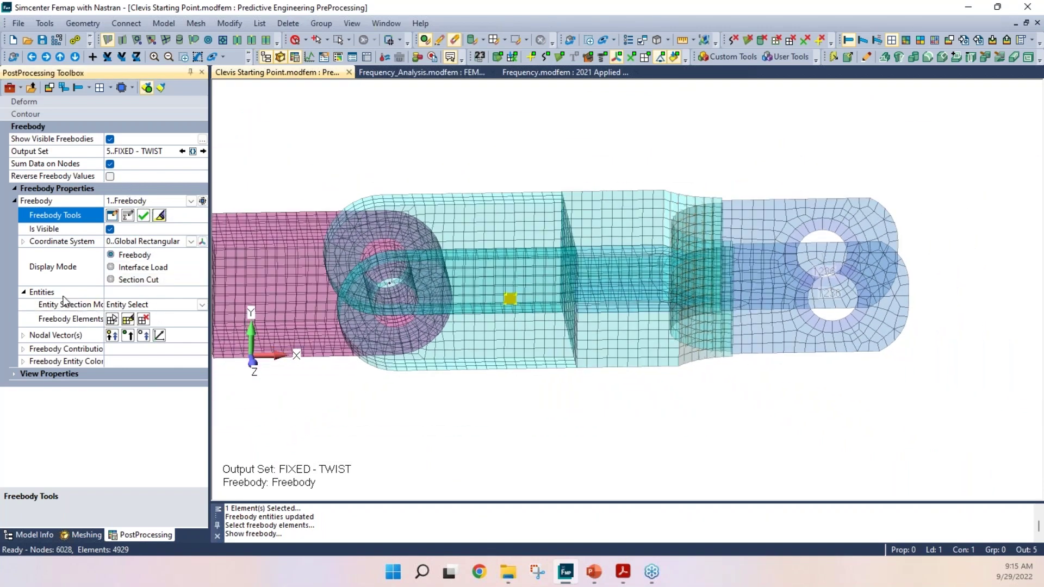
Expand the freebody's Nodal Vector(s) and Freebody Contributions From settings and widen the toolbox so they can be read.
{"action": "left_click", "coordinate": [23, 336]}
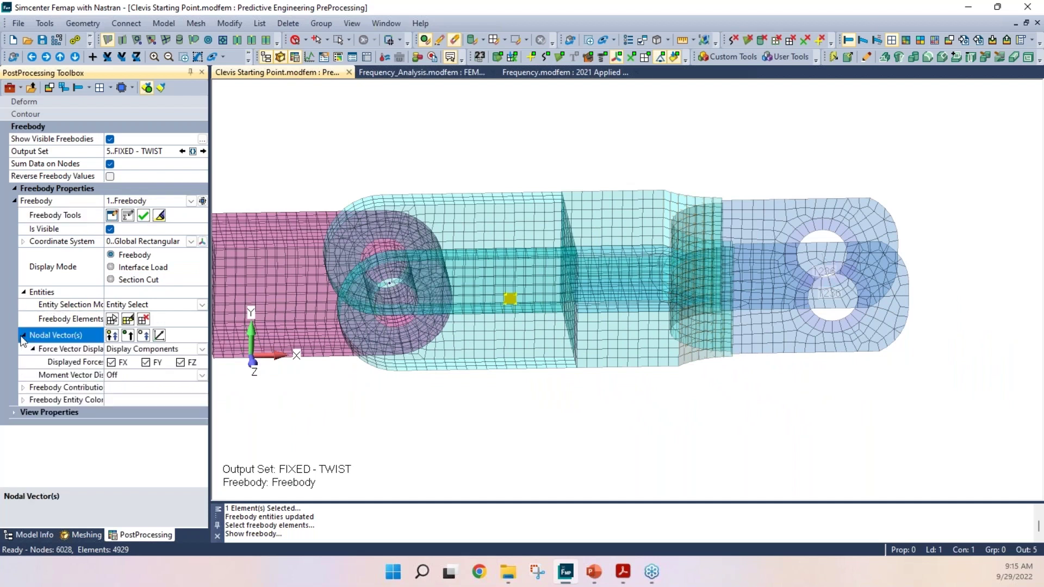
{"action": "left_click", "coordinate": [24, 387]}
{"action": "scroll", "coordinate": [25, 393], "scroll_direction": "down", "scroll_amount": 1}
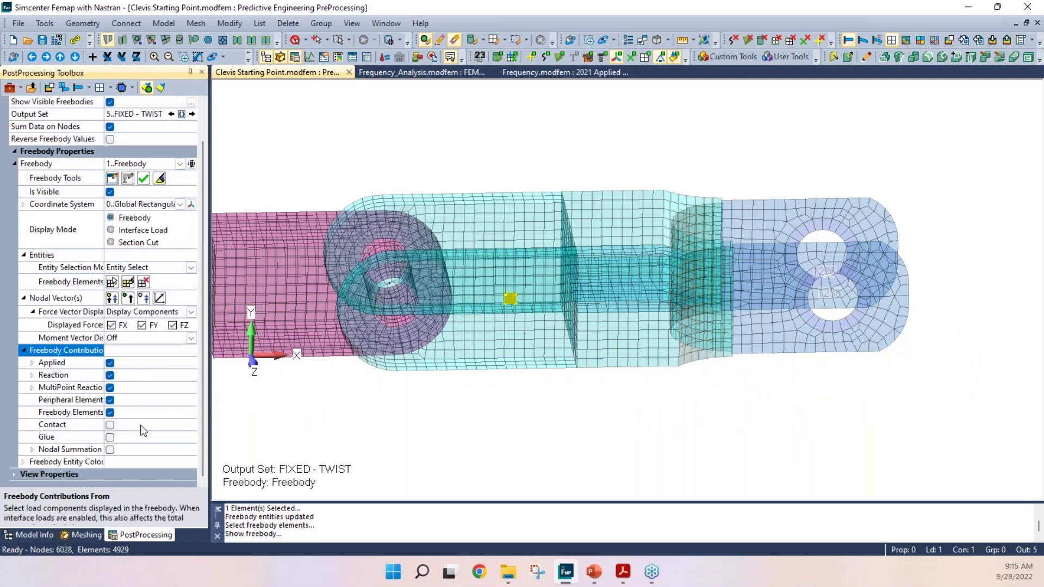
{"action": "scroll", "coordinate": [578, 368], "scroll_direction": "down", "scroll_amount": 2}
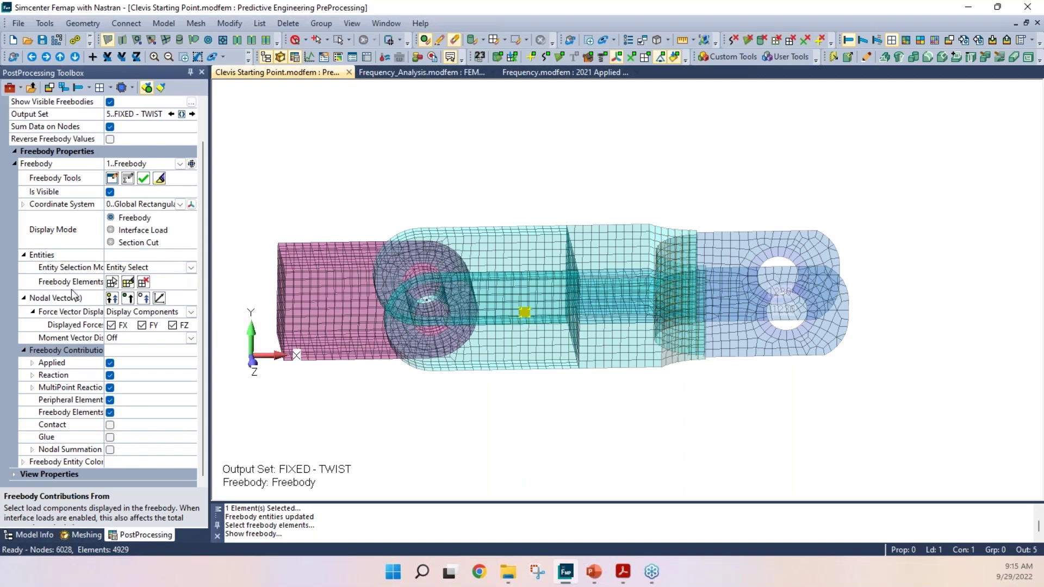
{"action": "scroll", "coordinate": [176, 258], "scroll_direction": "up", "scroll_amount": 1}
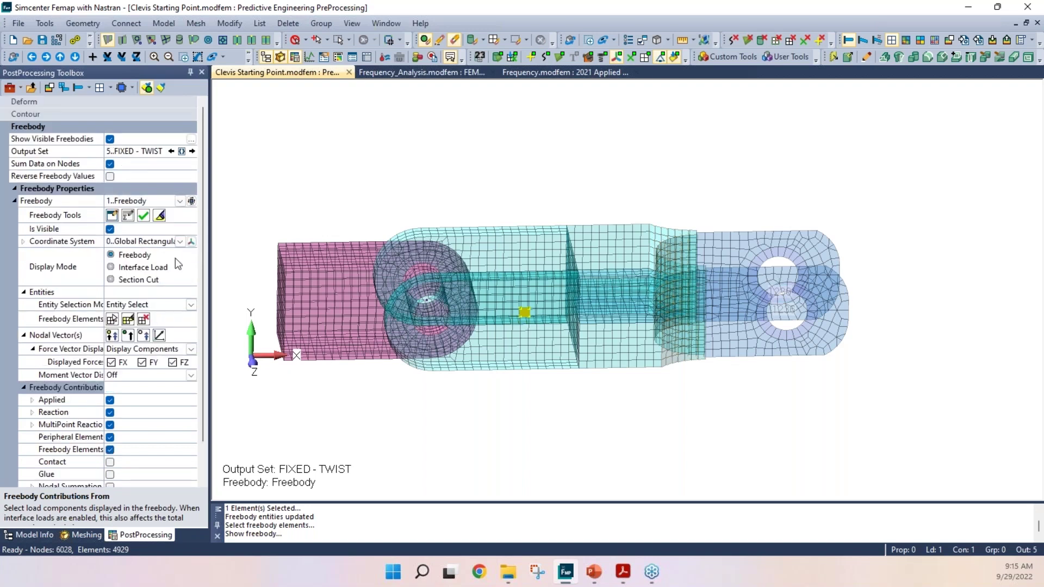
{"action": "left_click_drag", "start_coordinate": [204, 266], "coordinate": [298, 294]}
{"action": "scroll", "coordinate": [239, 382], "scroll_direction": "down", "scroll_amount": 1}
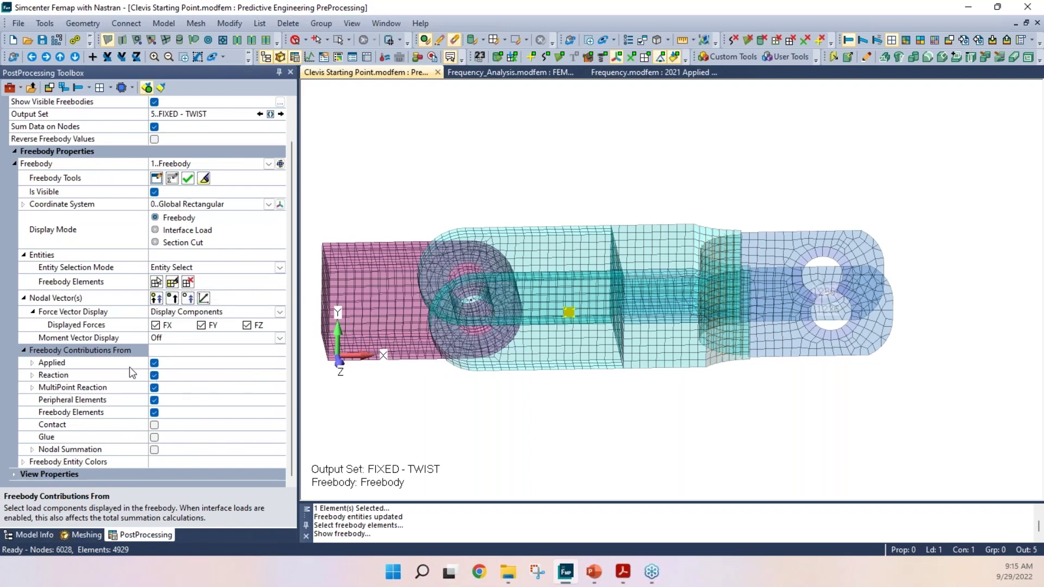
Turn off the Applied, Reaction, MultiPoint Reaction, Peripheral Elements and Freebody Elements contributions of the freebody.
{"action": "left_click", "coordinate": [168, 338]}
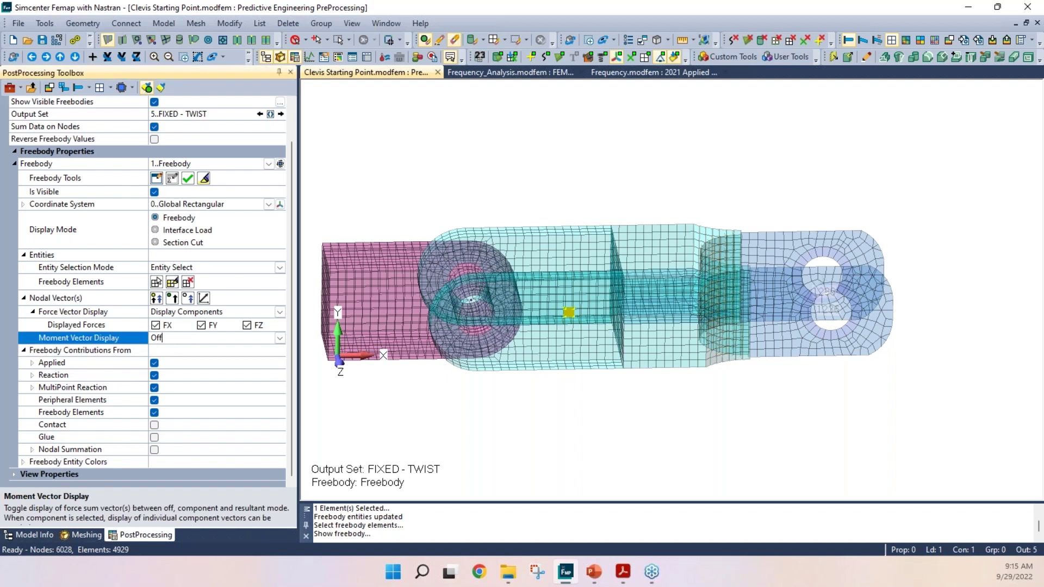
{"action": "left_click", "coordinate": [154, 363]}
{"action": "left_click", "coordinate": [154, 375]}
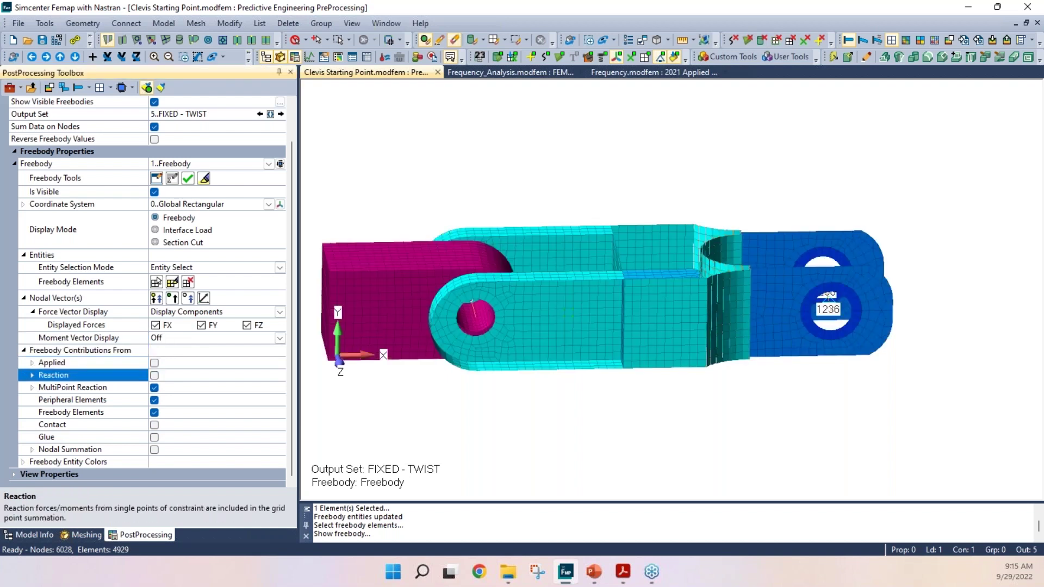
{"action": "left_click", "coordinate": [155, 388]}
{"action": "left_click", "coordinate": [154, 400]}
{"action": "left_click", "coordinate": [155, 413]}
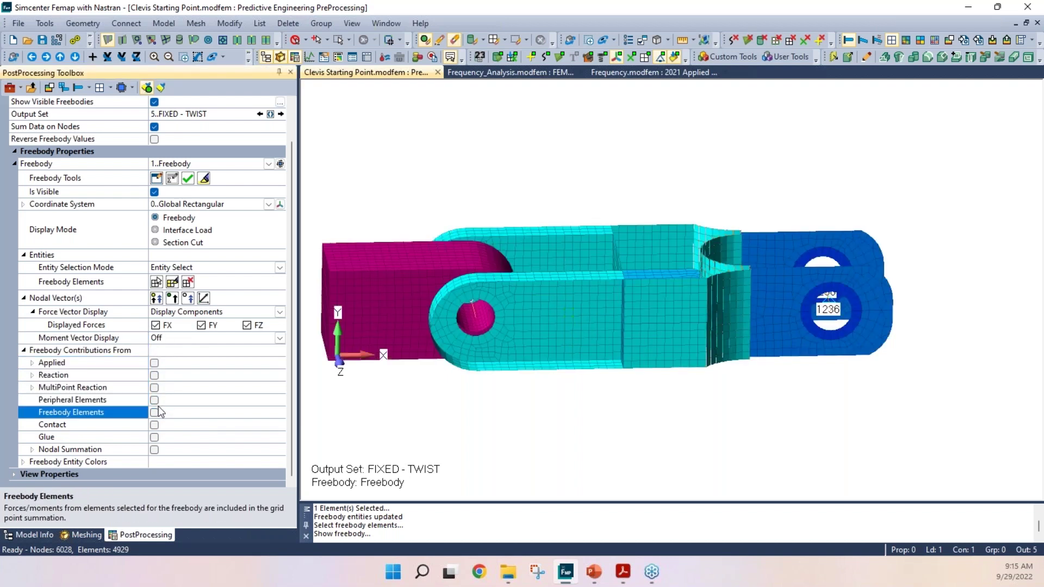
Display the nodal forces from Peripheral Elements alone, and switch the contribution to Freebody Elements only for comparison.
{"action": "left_click", "coordinate": [155, 401]}
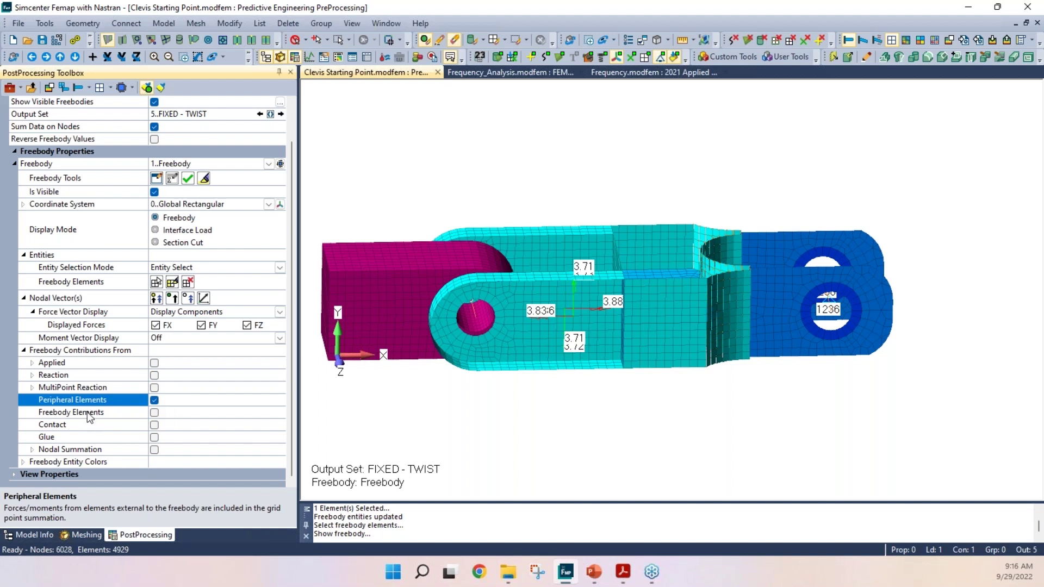
{"action": "scroll", "coordinate": [254, 397], "scroll_direction": "up", "scroll_amount": 2}
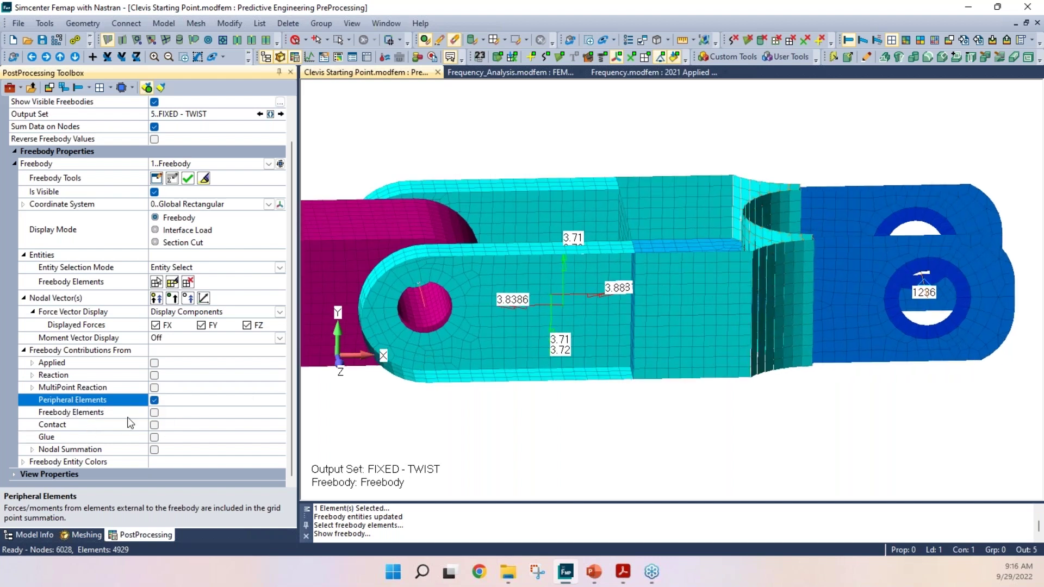
{"action": "left_click", "coordinate": [154, 412]}
{"action": "left_click", "coordinate": [154, 401]}
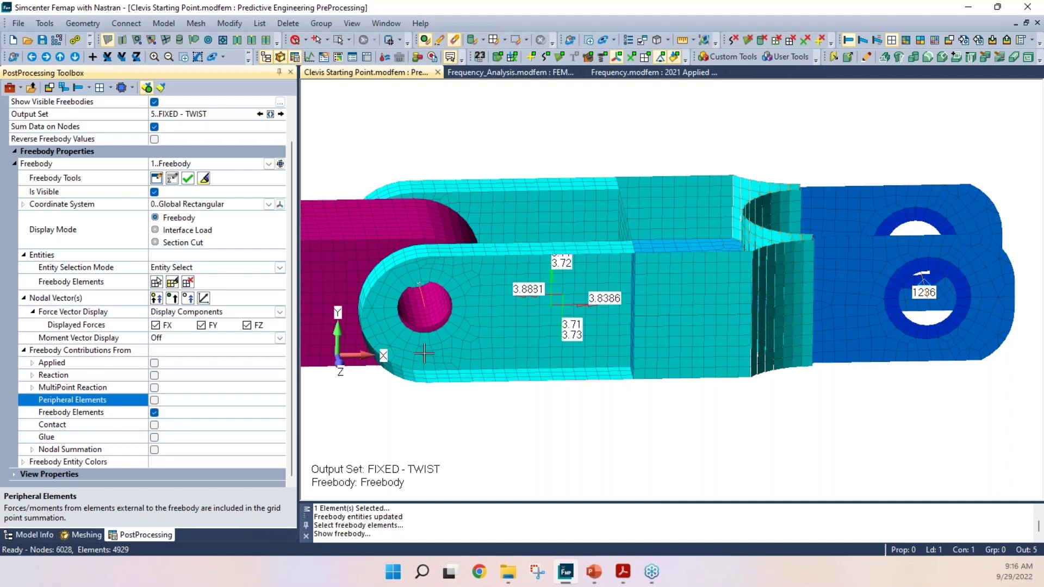
{"action": "scroll", "coordinate": [549, 327], "scroll_direction": "up", "scroll_amount": 2}
{"action": "scroll", "coordinate": [99, 393], "scroll_direction": "up", "scroll_amount": 1}
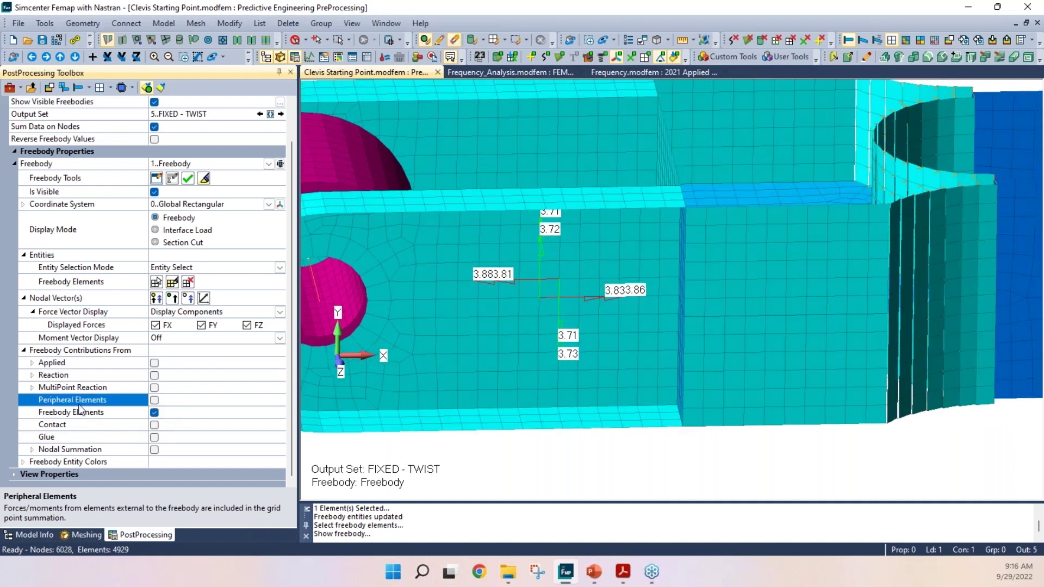
Check the freebody with Peripheral Elements also included, return to Freebody Elements only, and examine the nodal forces up close.
{"action": "left_click", "coordinate": [154, 401]}
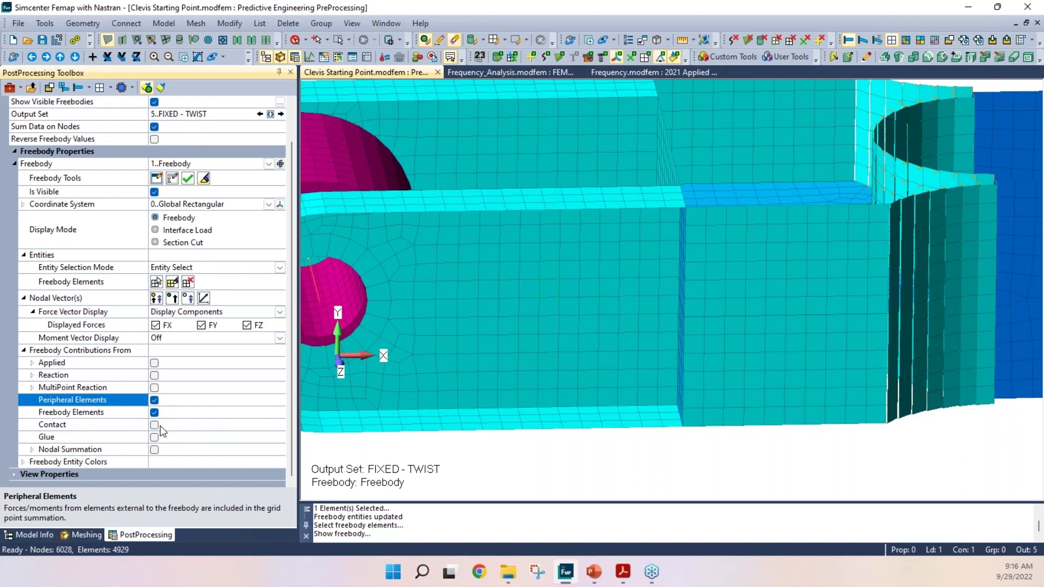
{"action": "left_click", "coordinate": [155, 401]}
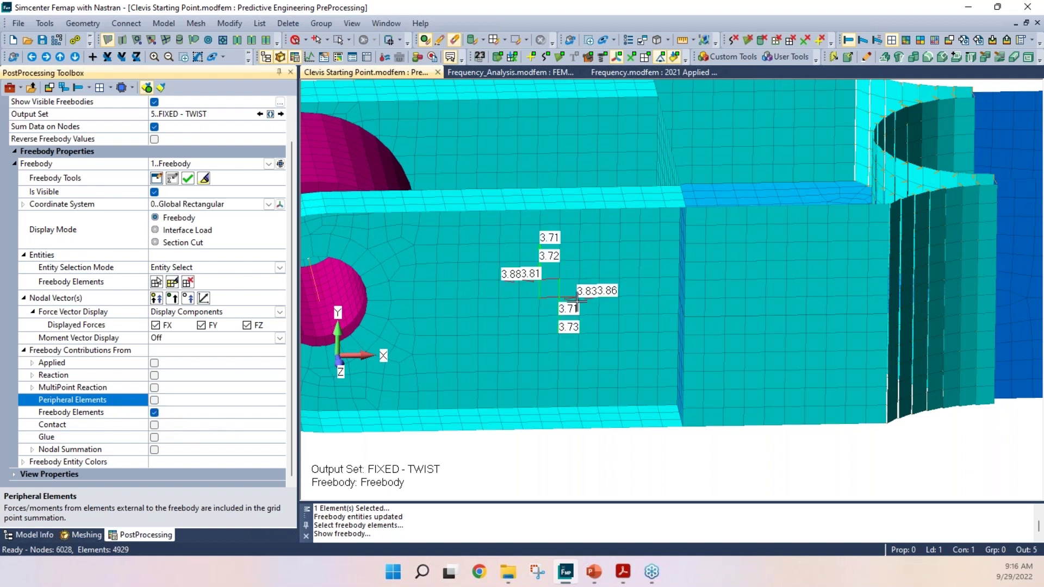
{"action": "scroll", "coordinate": [560, 288], "scroll_direction": "up", "scroll_amount": 3}
{"action": "middle_click_drag", "start_coordinate": [546, 289], "coordinate": [562, 273]}
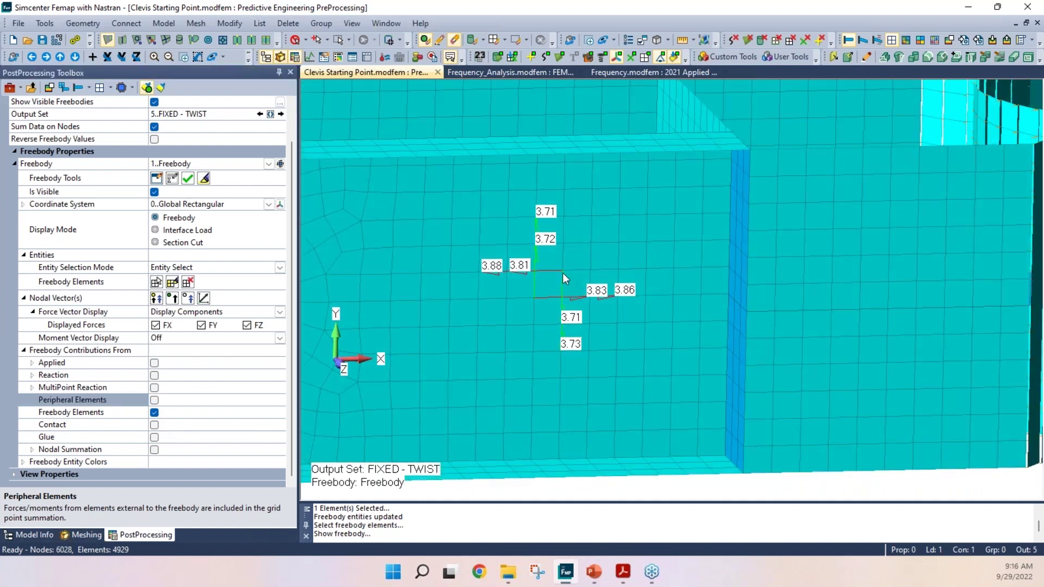
Examine the single element's nodal forces on the clevis arm and remove that element from the freebody.
{"action": "scroll", "coordinate": [549, 275], "scroll_direction": "up", "scroll_amount": 3}
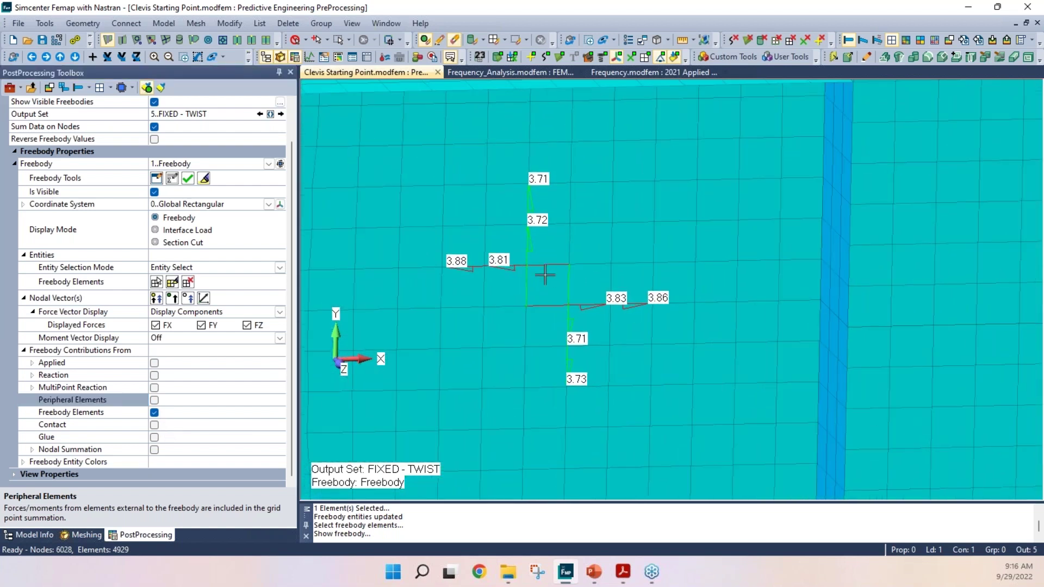
{"action": "scroll", "coordinate": [545, 276], "scroll_direction": "down", "scroll_amount": 3}
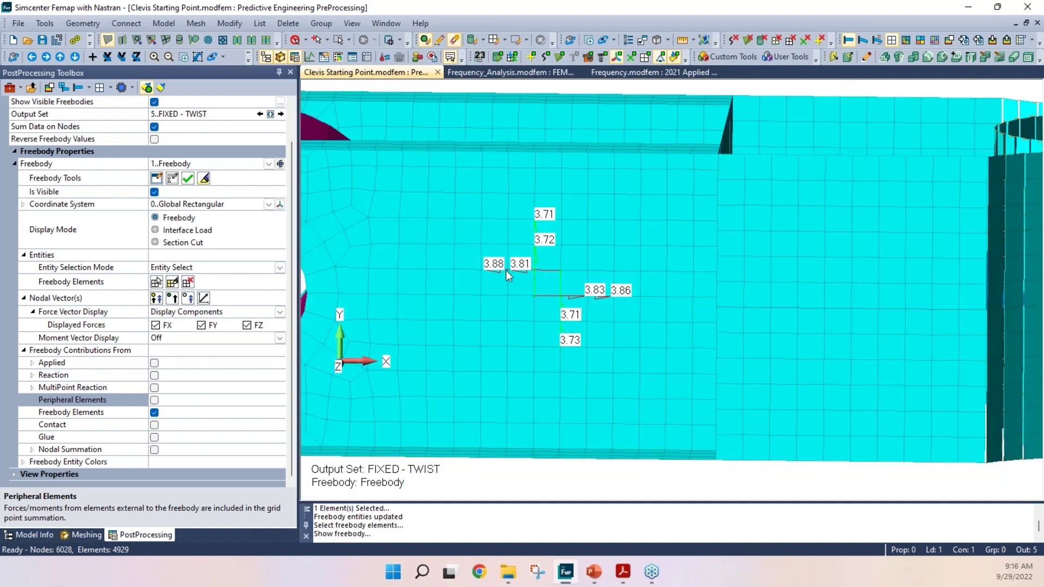
{"action": "middle_click_drag", "start_coordinate": [509, 276], "coordinate": [504, 296]}
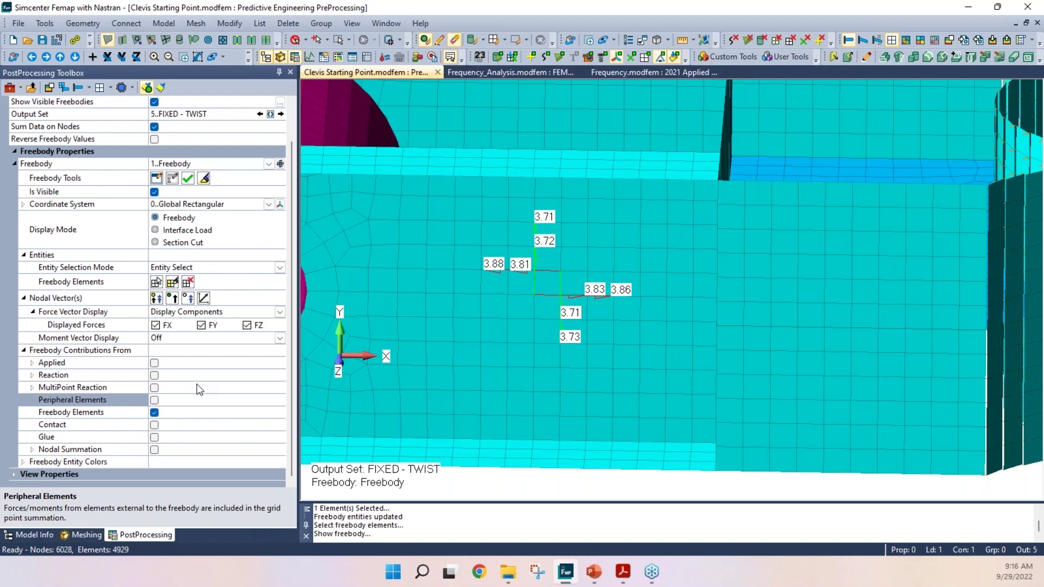
{"action": "mouse_move", "coordinate": [692, 288]}
{"action": "middle_mouse_down"}
{"action": "mouse_move", "coordinate": [571, 224]}
{"action": "mouse_move", "coordinate": [540, 292]}
{"action": "mouse_move", "coordinate": [699, 248]}
{"action": "mouse_move", "coordinate": [717, 288]}
{"action": "mouse_move", "coordinate": [701, 296]}
{"action": "middle_mouse_up"}
{"action": "scroll", "coordinate": [521, 341], "scroll_direction": "down", "scroll_amount": 5}
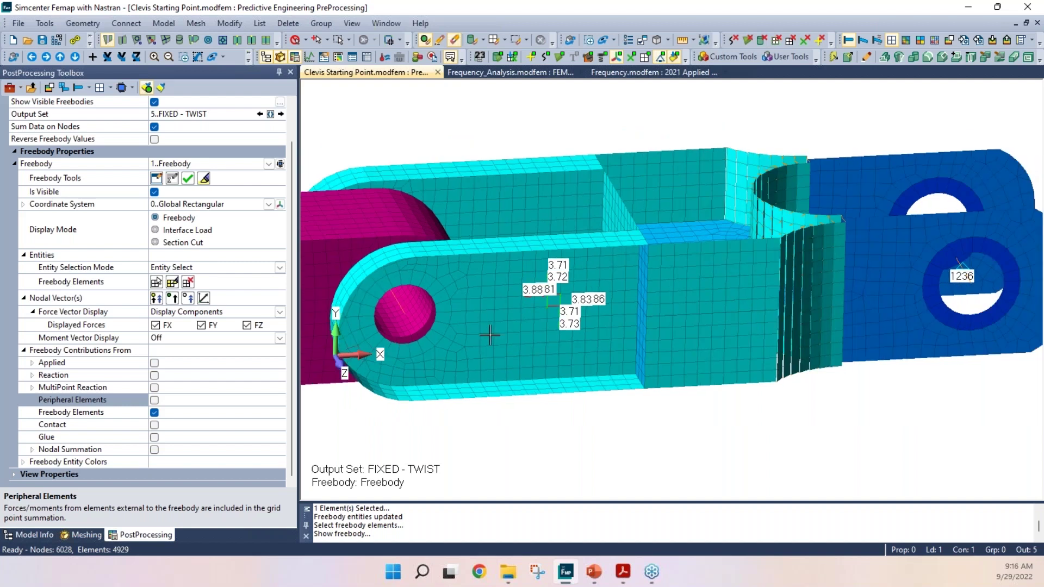
{"action": "middle_click_drag", "start_coordinate": [489, 335], "coordinate": [516, 266]}
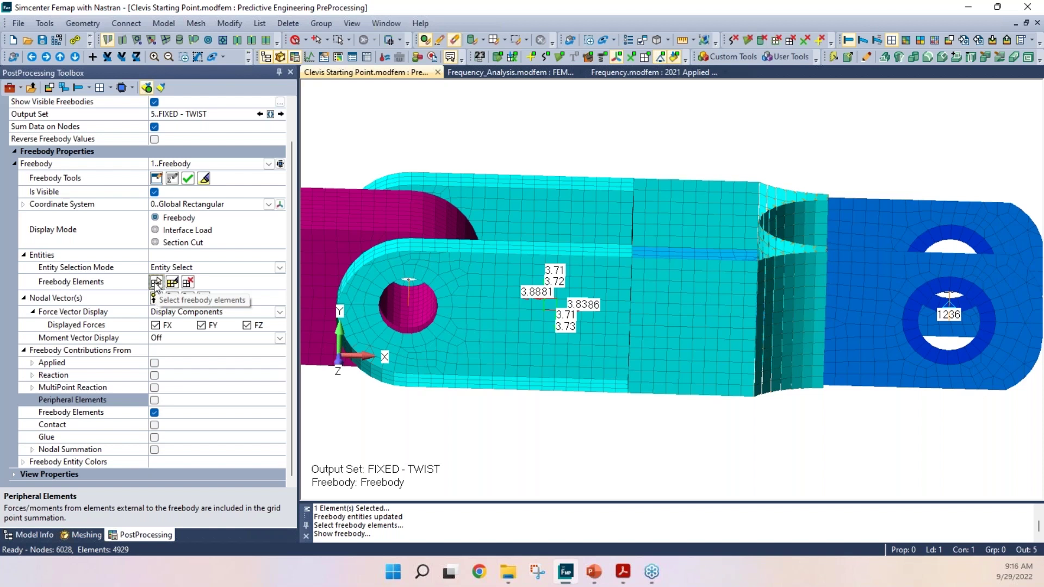
{"action": "left_click", "coordinate": [172, 283]}
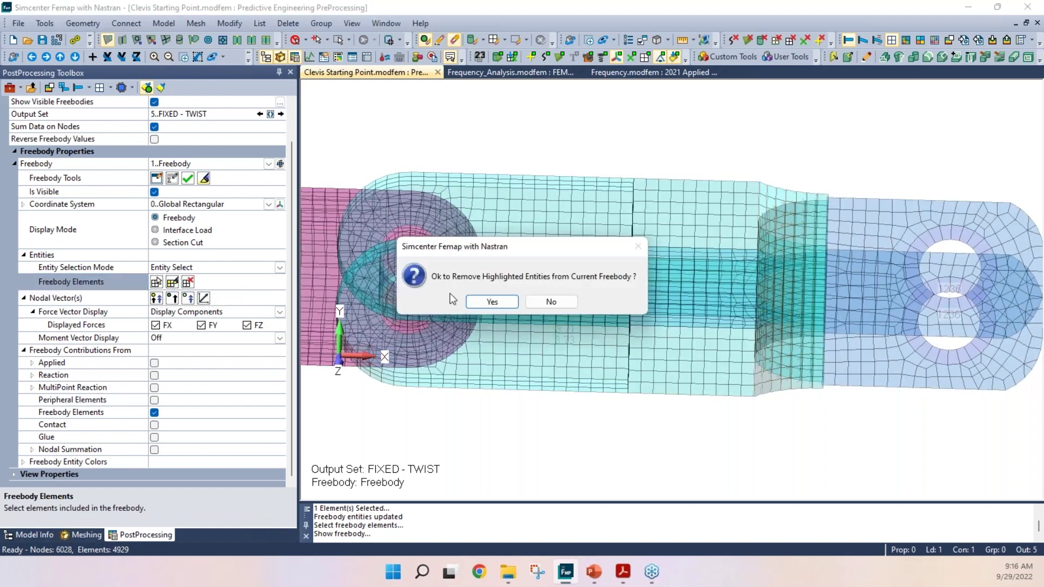
{"action": "left_click", "coordinate": [493, 301]}
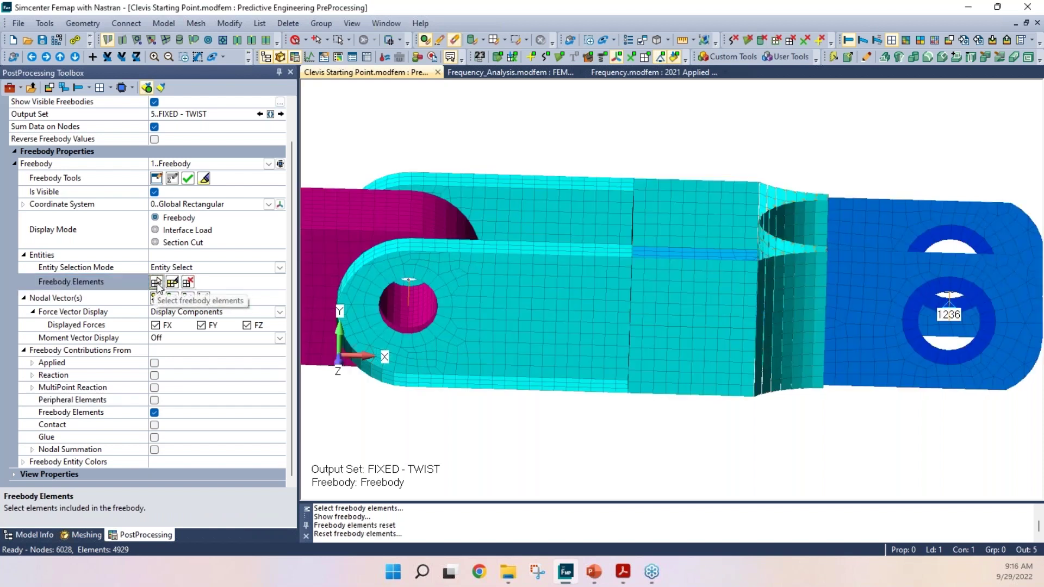
{"action": "left_click", "coordinate": [156, 282]}
{"action": "middle_click_drag", "start_coordinate": [584, 288], "coordinate": [571, 471]}
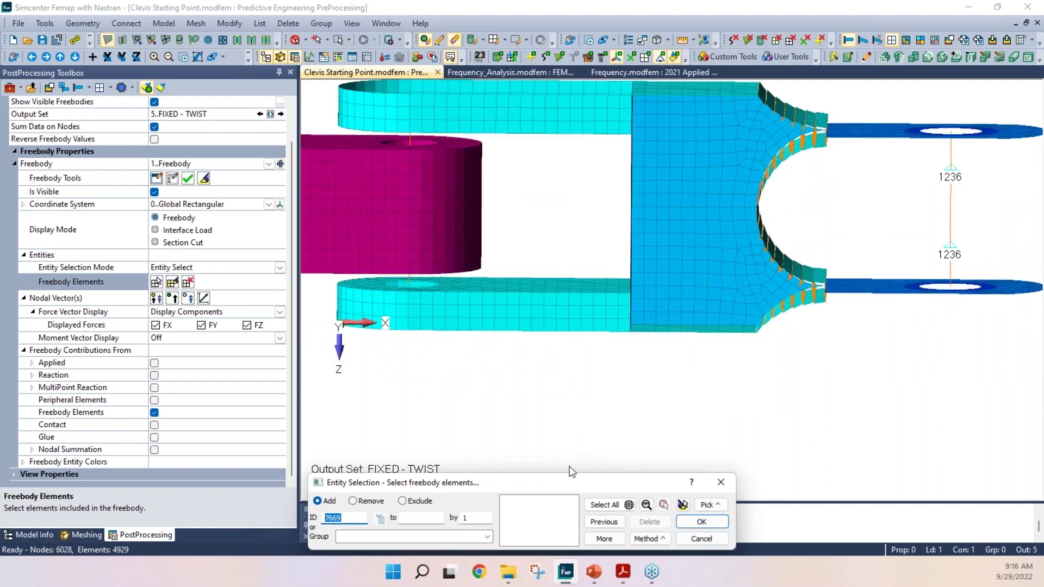
{"action": "scroll", "coordinate": [551, 240], "scroll_direction": "up", "scroll_amount": 3}
{"action": "left_click_drag", "start_coordinate": [552, 236], "coordinate": [573, 383]}
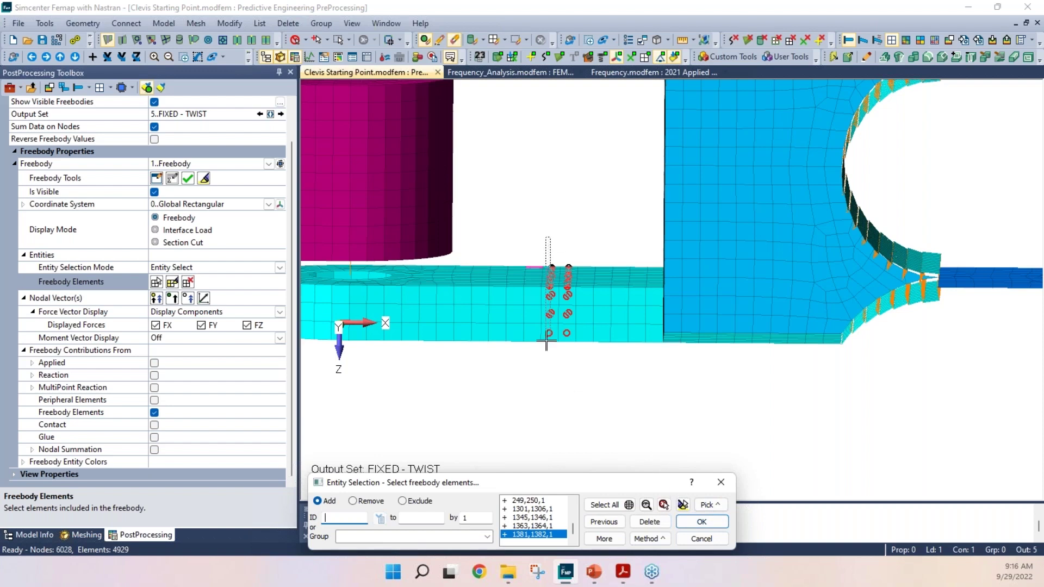
{"action": "left_click", "coordinate": [715, 539]}
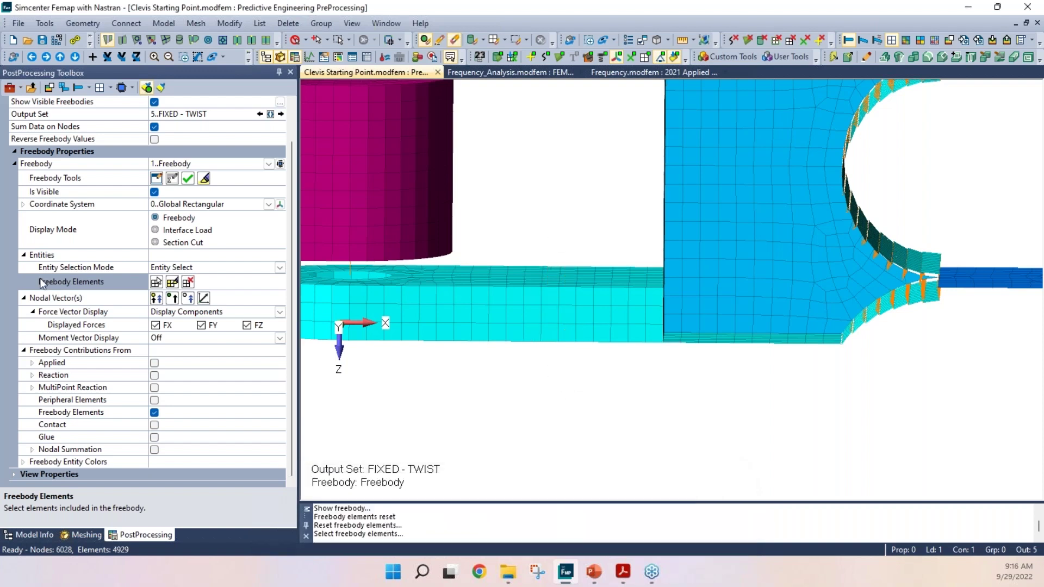
{"action": "left_click", "coordinate": [156, 282]}
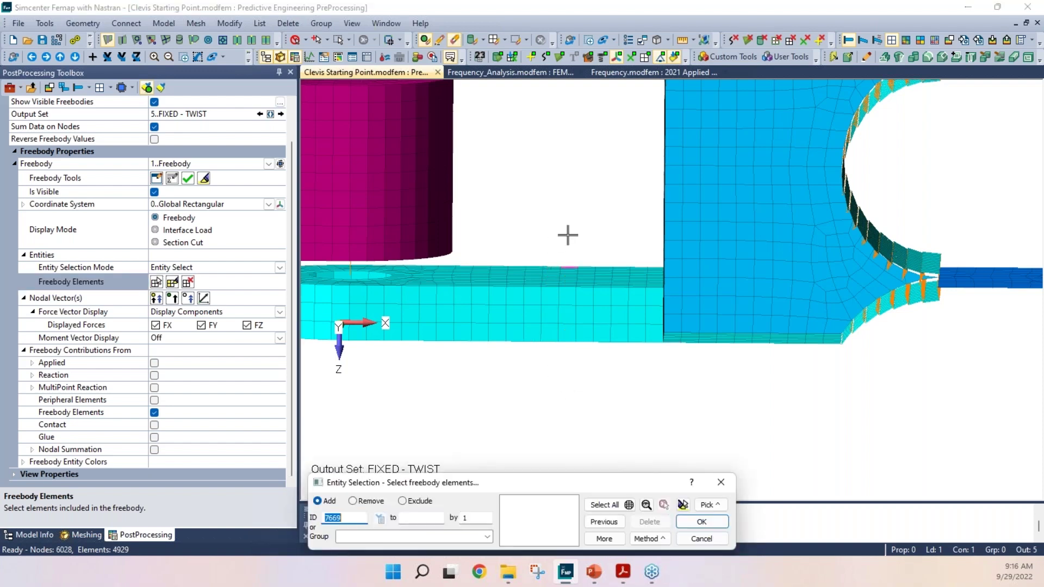
{"action": "left_click", "coordinate": [550, 363]}
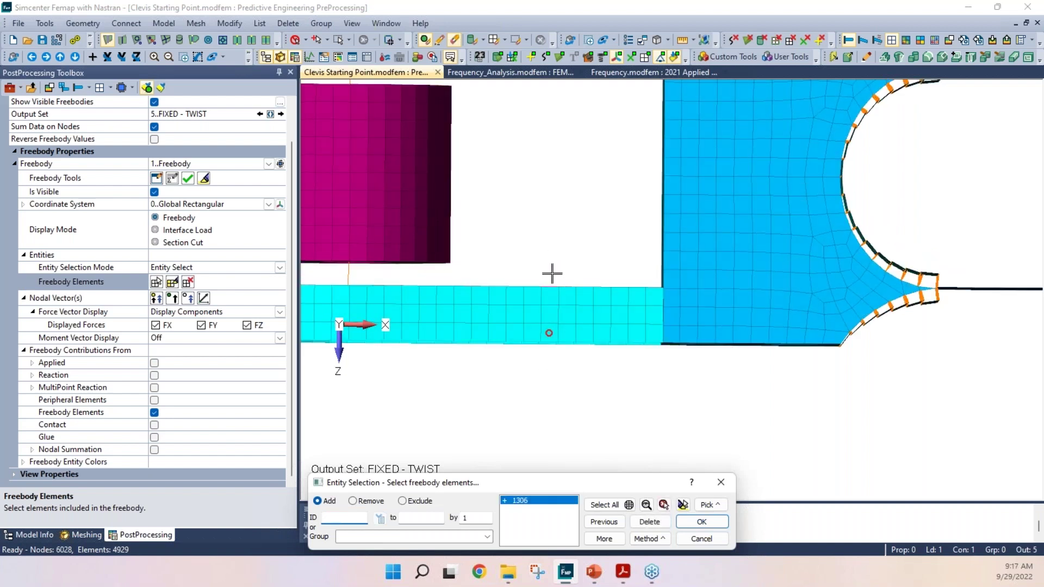
{"action": "left_click", "coordinate": [555, 363]}
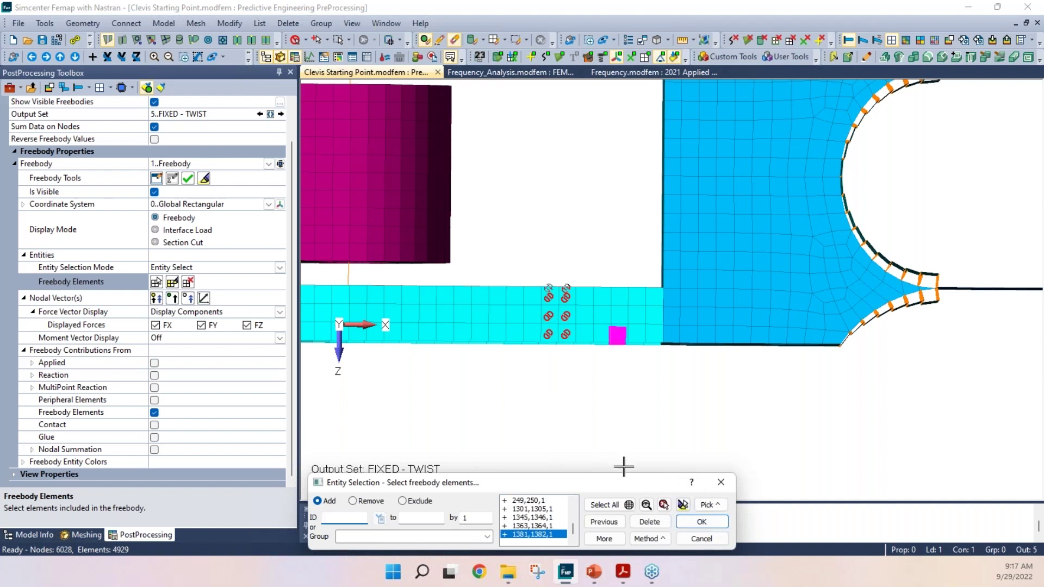
Set graphical picking to Pick Front and Pick All Inside, and discard the pending freebody element selection.
{"action": "right_click", "coordinate": [562, 337]}
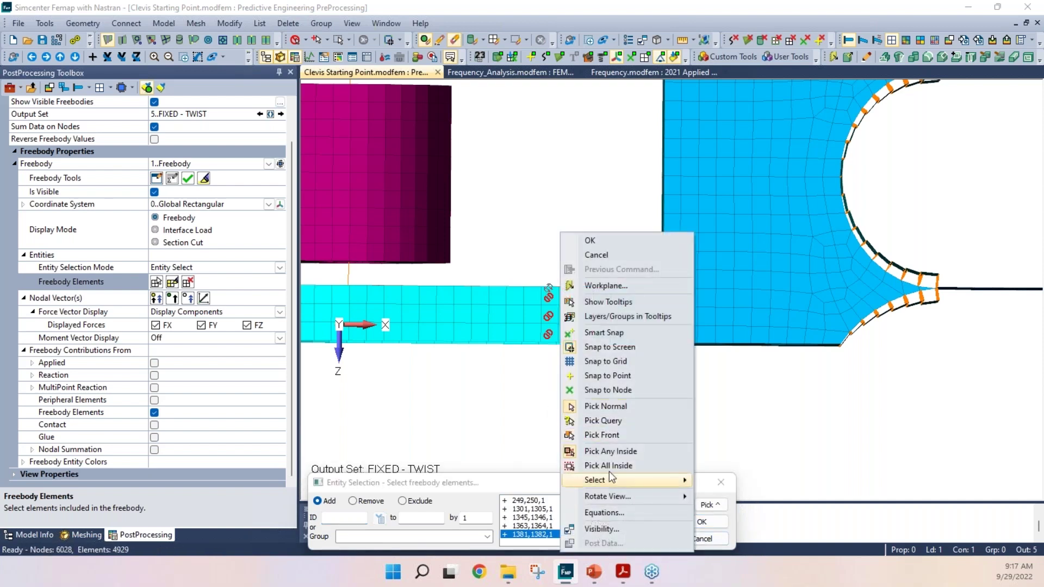
{"action": "left_click", "coordinate": [616, 435]}
{"action": "right_click", "coordinate": [570, 337]}
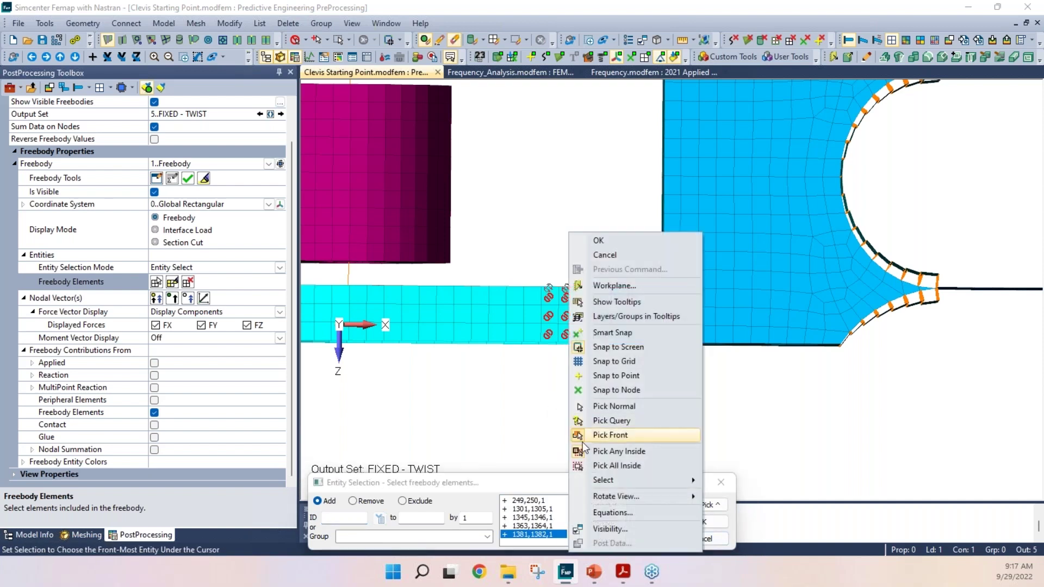
{"action": "left_click", "coordinate": [609, 465]}
{"action": "left_click", "coordinate": [707, 538]}
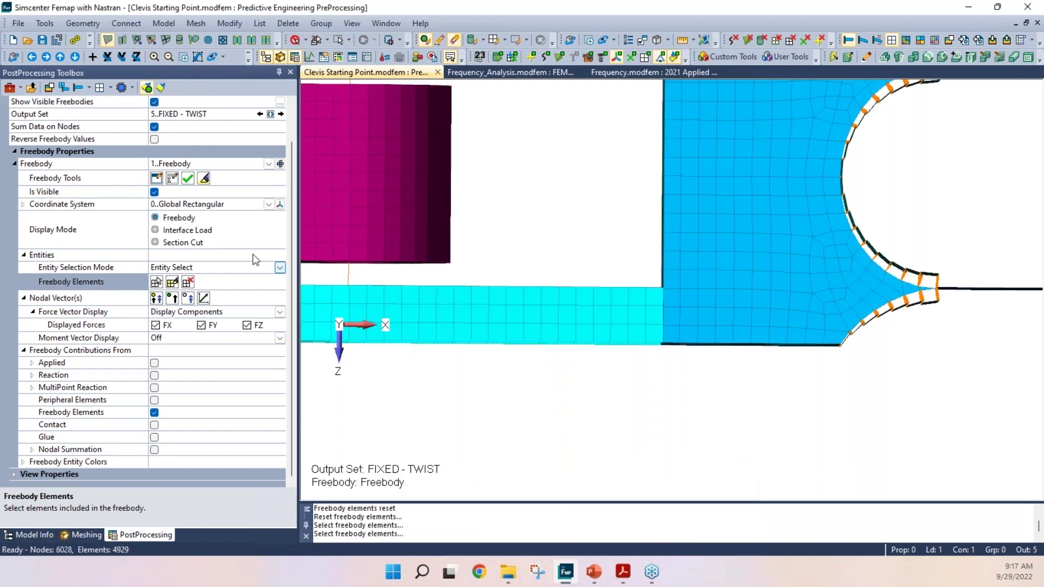
Add a one-element-wide strip across the near clevis arm, flanges included, to the freebody and inspect its nodal forces.
{"action": "left_click", "coordinate": [170, 282]}
{"action": "left_click_drag", "start_coordinate": [538, 272], "coordinate": [566, 381]}
{"action": "middle_click_drag", "start_coordinate": [564, 406], "coordinate": [690, 579]}
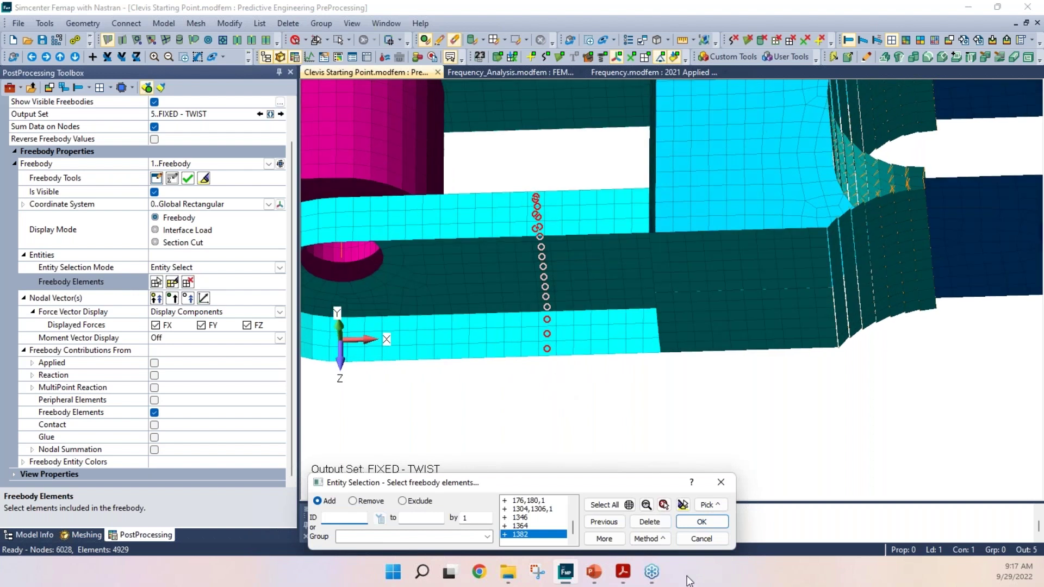
{"action": "left_click", "coordinate": [701, 522]}
{"action": "middle_click_drag", "start_coordinate": [680, 435], "coordinate": [557, 226]}
{"action": "scroll", "coordinate": [557, 226], "scroll_direction": "up", "scroll_amount": 5}
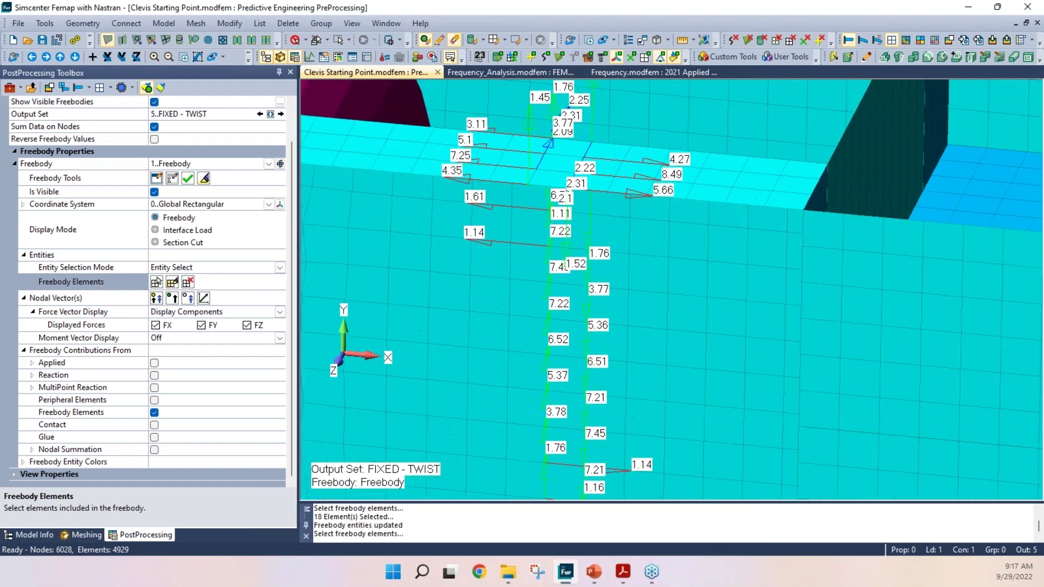
{"action": "middle_click_drag", "start_coordinate": [590, 182], "coordinate": [588, 129]}
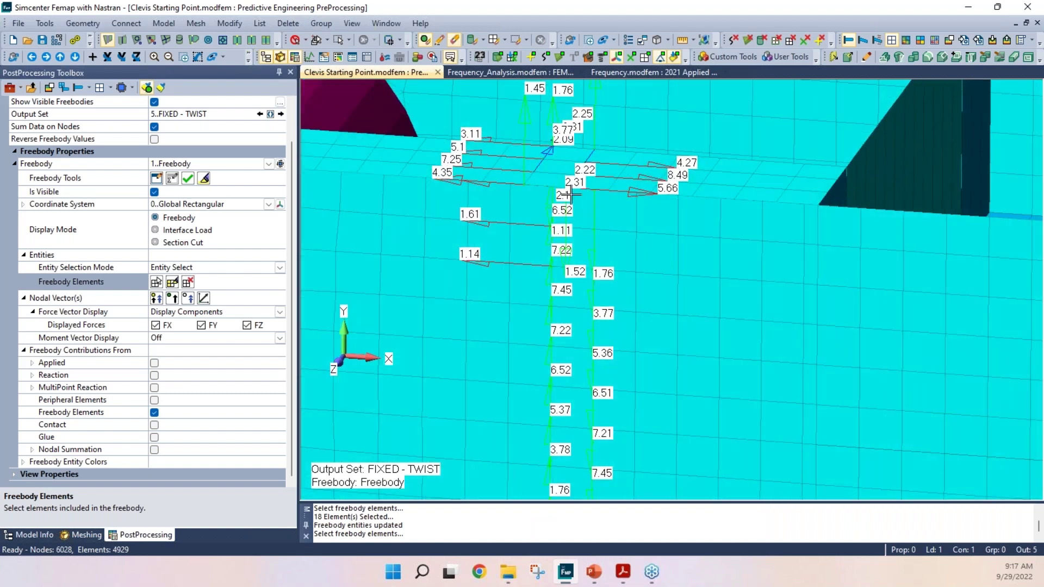
{"action": "scroll", "coordinate": [564, 266], "scroll_direction": "down", "scroll_amount": 5}
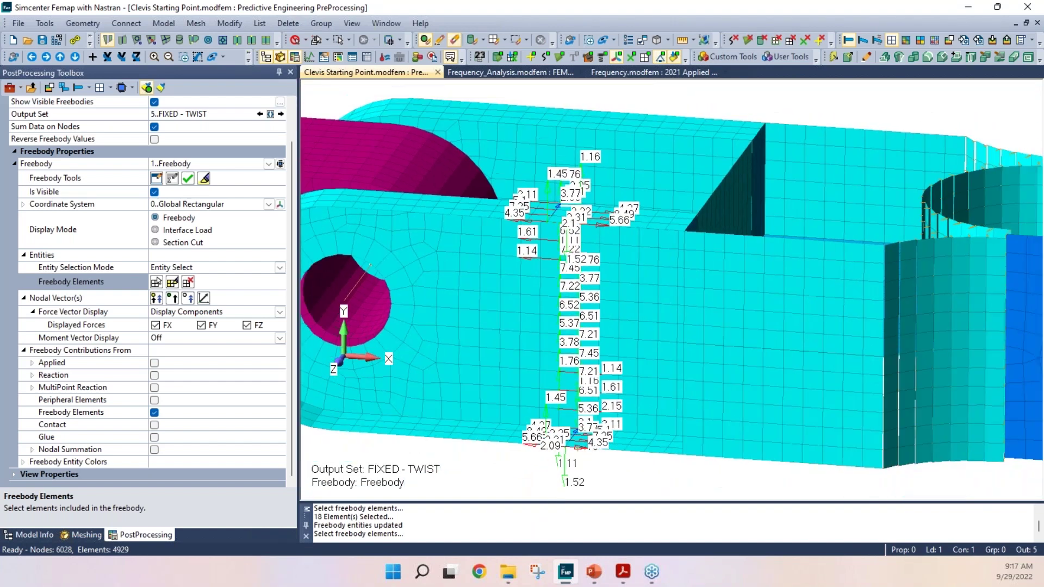
{"action": "middle_click_drag", "start_coordinate": [557, 348], "coordinate": [451, 362]}
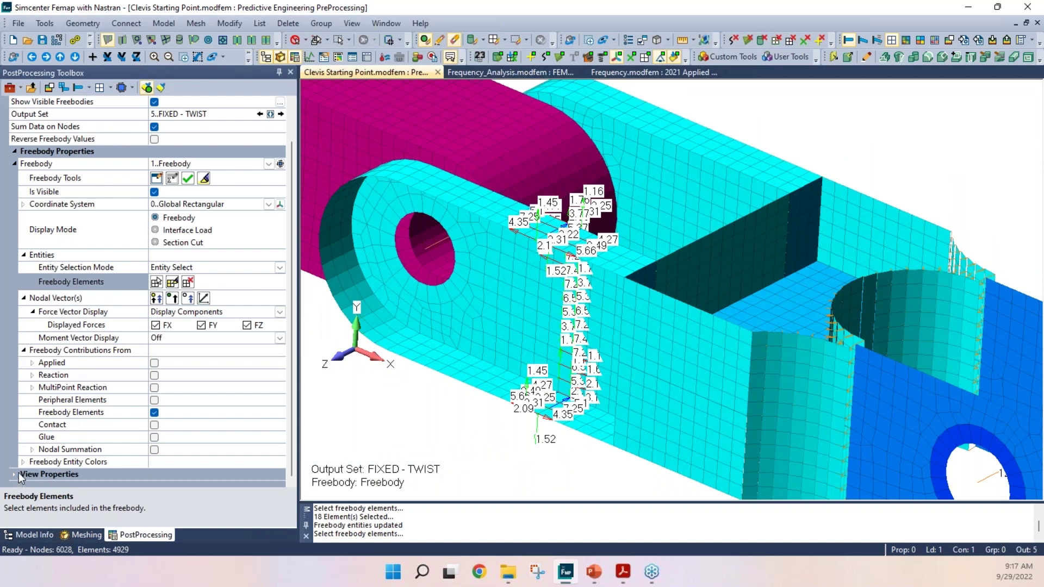
Expand the freebody's Nodal Summation settings and the View Properties with the node marker and vector options.
{"action": "left_click", "coordinate": [32, 449]}
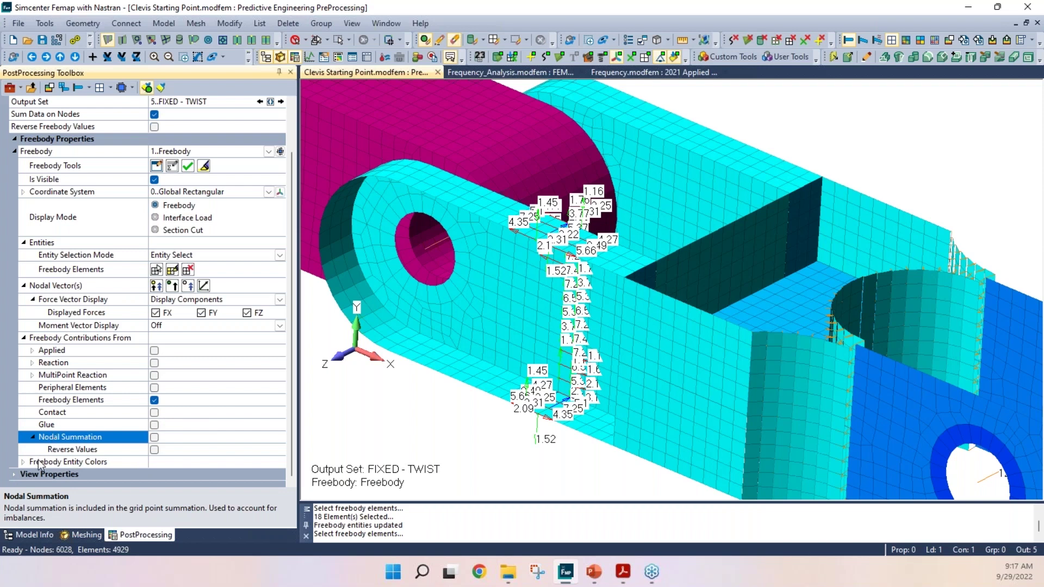
{"action": "left_click", "coordinate": [15, 475]}
{"action": "scroll", "coordinate": [126, 374], "scroll_direction": "down", "scroll_amount": 4}
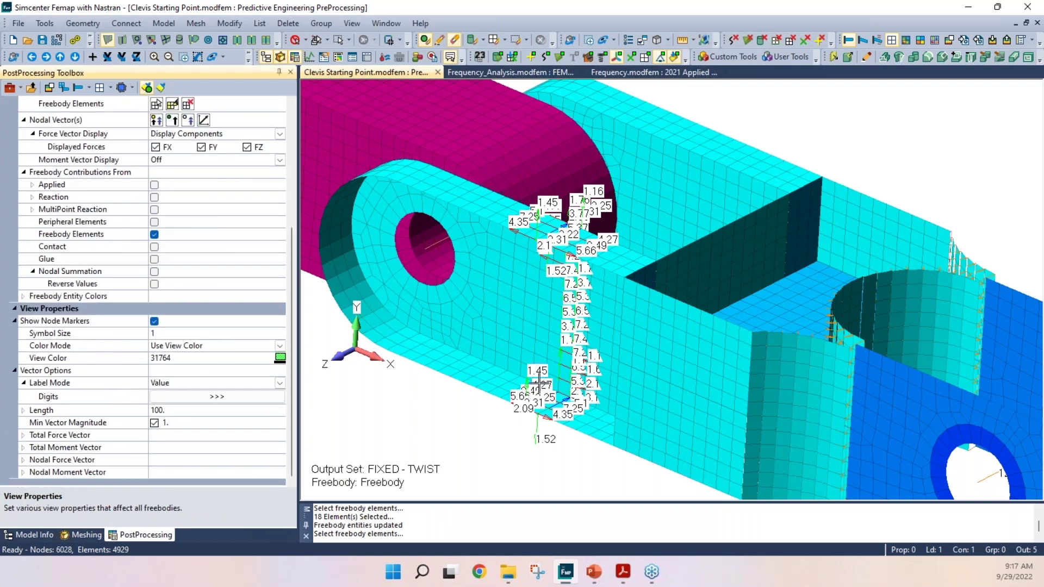
Examine the force vectors along both edges of the one-element-wide strip from several angles.
{"action": "middle_click_drag", "start_coordinate": [538, 383], "coordinate": [476, 386]}
{"action": "scroll", "coordinate": [560, 299], "scroll_direction": "up", "scroll_amount": 5}
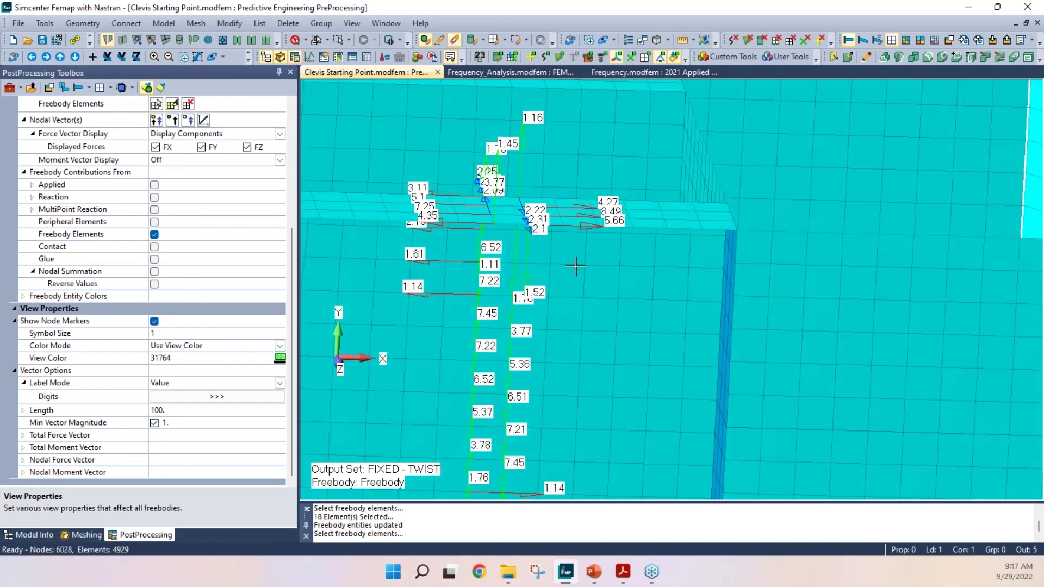
{"action": "scroll", "coordinate": [576, 266], "scroll_direction": "down", "scroll_amount": 5}
{"action": "middle_click_drag", "start_coordinate": [575, 266], "coordinate": [526, 330]}
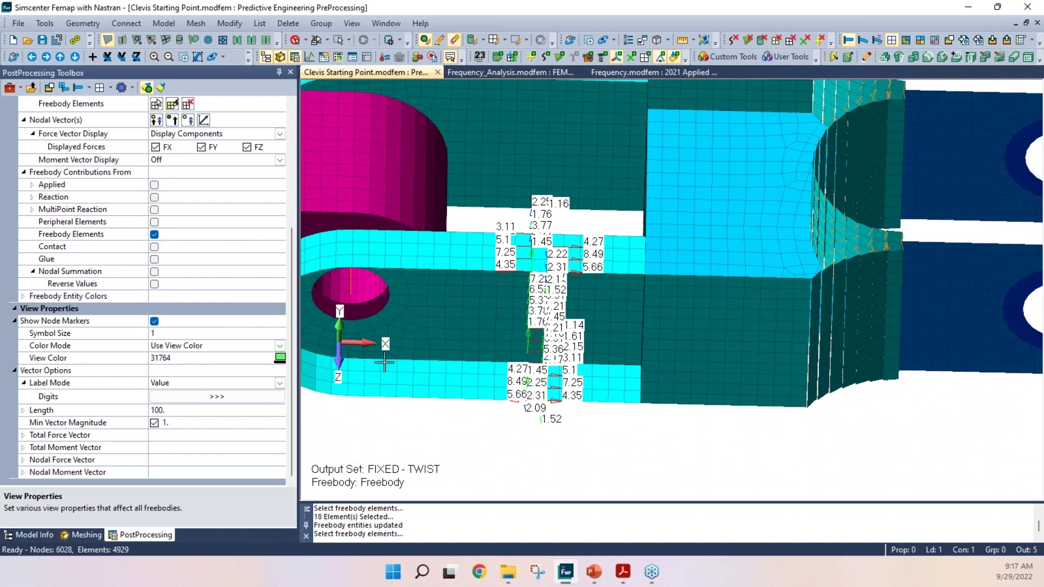
{"action": "scroll", "coordinate": [212, 268], "scroll_direction": "up", "scroll_amount": 3}
{"action": "scroll", "coordinate": [560, 331], "scroll_direction": "down", "scroll_amount": 4}
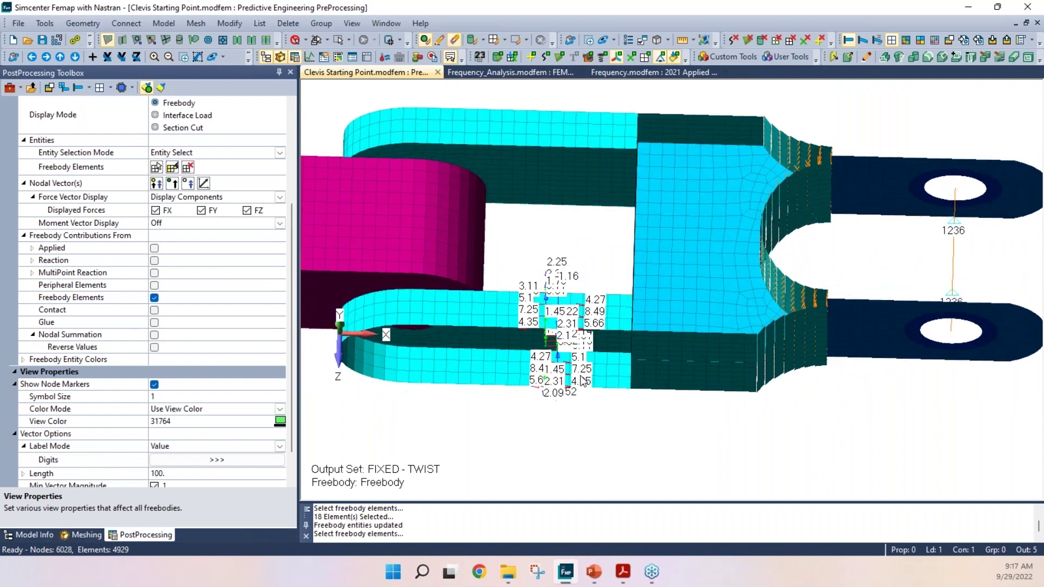
{"action": "scroll", "coordinate": [560, 330], "scroll_direction": "up", "scroll_amount": 3}
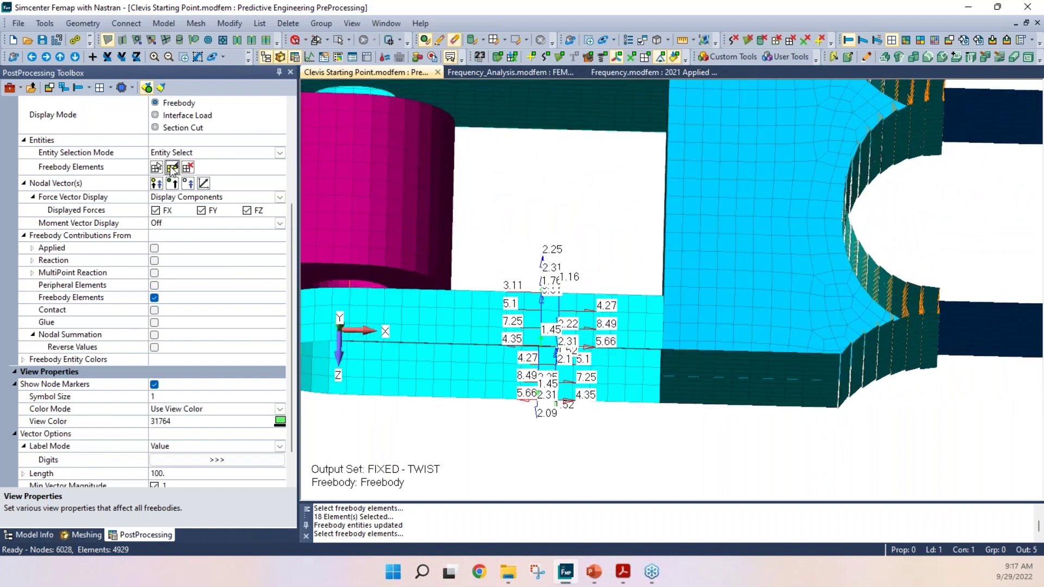
Reset the freebody elements and select a two-element-wide strip across the near clevis arm, flanges included, instead.
{"action": "left_click", "coordinate": [190, 169]}
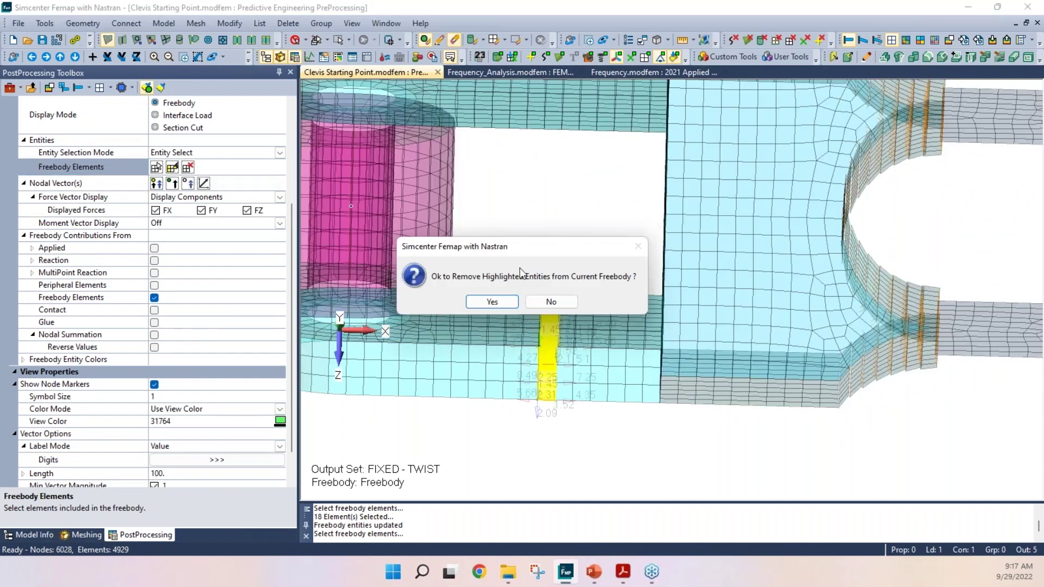
{"action": "left_click", "coordinate": [505, 301]}
{"action": "left_click", "coordinate": [156, 167]}
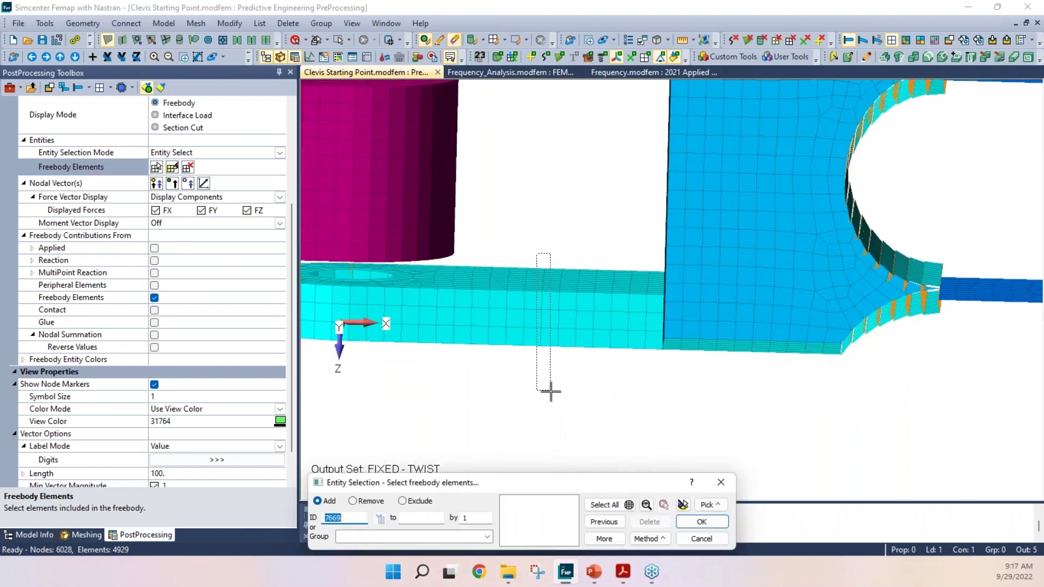
{"action": "left_click_drag", "start_coordinate": [514, 234], "coordinate": [555, 401]}
{"action": "left_click_drag", "start_coordinate": [530, 250], "coordinate": [566, 389]}
{"action": "middle_click_drag", "start_coordinate": [592, 415], "coordinate": [570, 290]}
{"action": "left_click", "coordinate": [702, 521]}
Examine the nodal forces along the two-element-wide strip up close and in relation to the whole clevis.
{"action": "scroll", "coordinate": [569, 292], "scroll_direction": "up", "scroll_amount": 5}
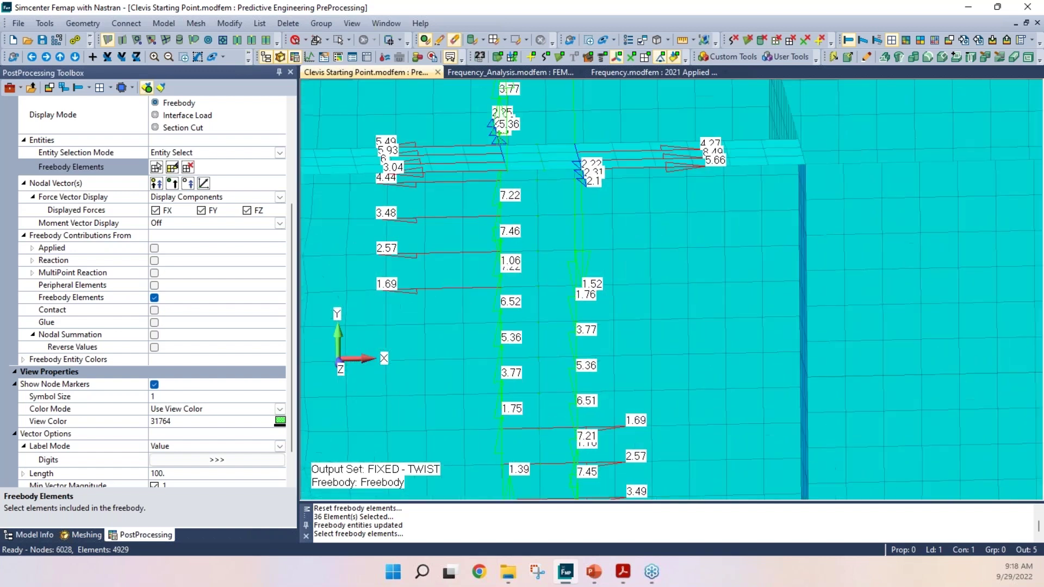
{"action": "scroll", "coordinate": [558, 249], "scroll_direction": "up", "scroll_amount": 1}
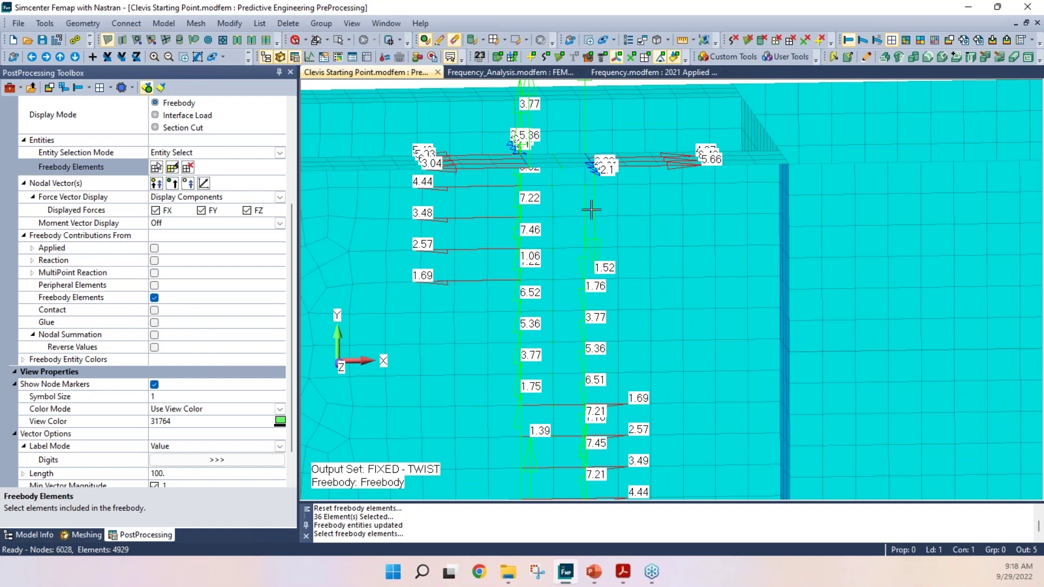
{"action": "scroll", "coordinate": [590, 207], "scroll_direction": "down", "scroll_amount": 4}
{"action": "scroll", "coordinate": [561, 182], "scroll_direction": "up", "scroll_amount": 4}
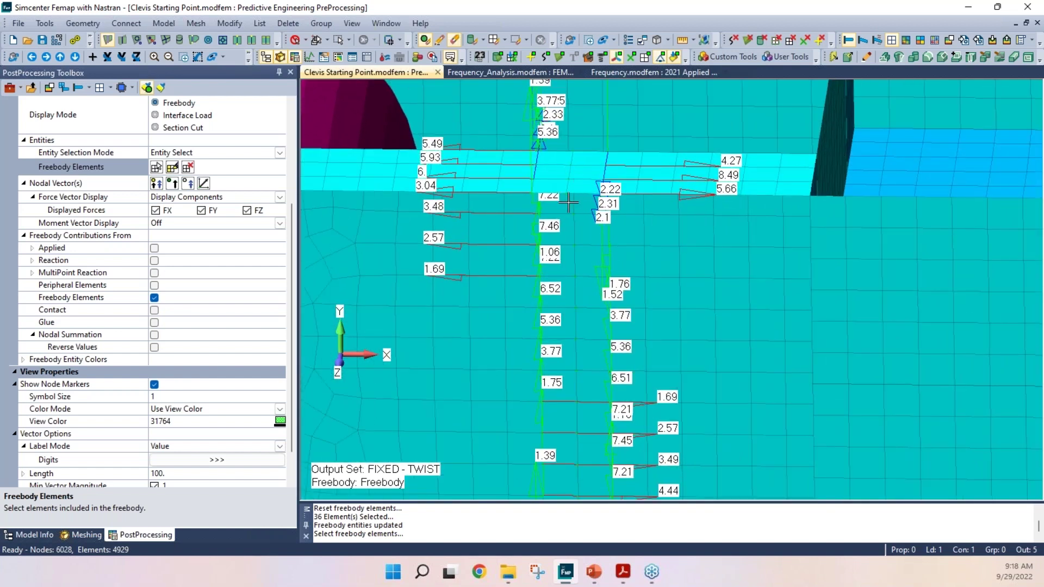
{"action": "scroll", "coordinate": [564, 191], "scroll_direction": "down", "scroll_amount": 1}
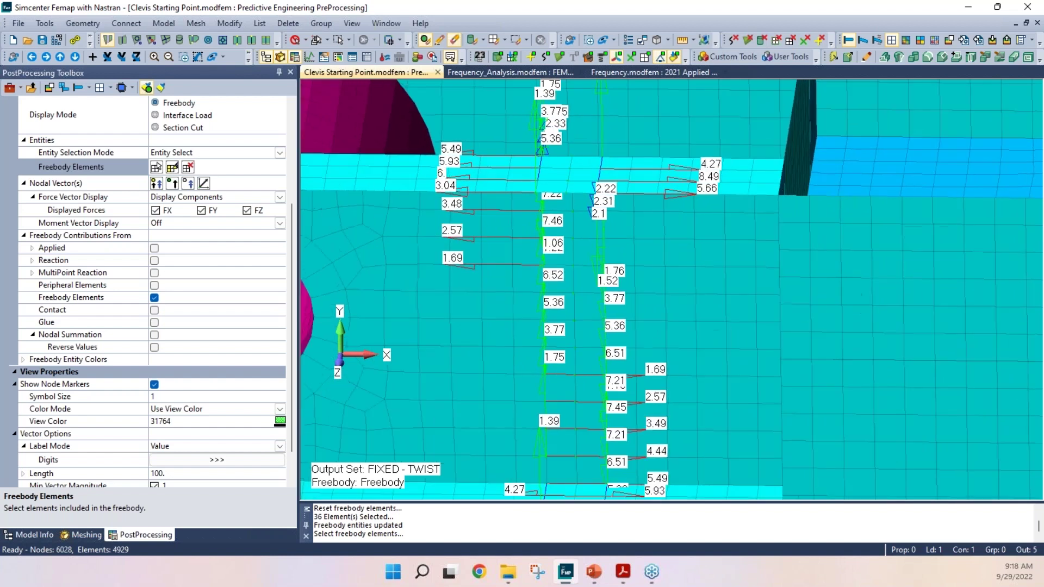
{"action": "scroll", "coordinate": [578, 226], "scroll_direction": "down", "scroll_amount": 3}
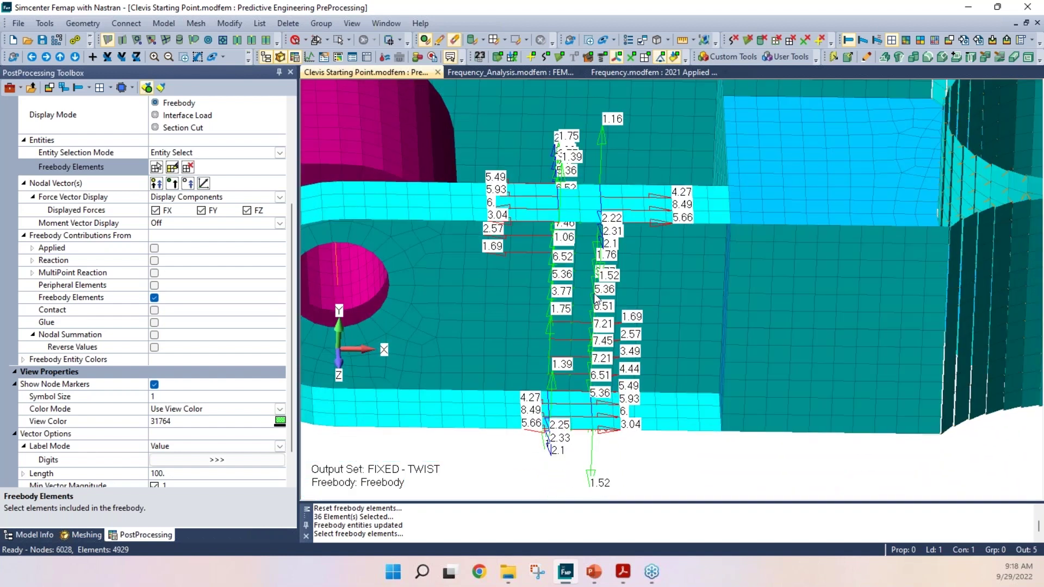
{"action": "scroll", "coordinate": [586, 237], "scroll_direction": "down", "scroll_amount": 5}
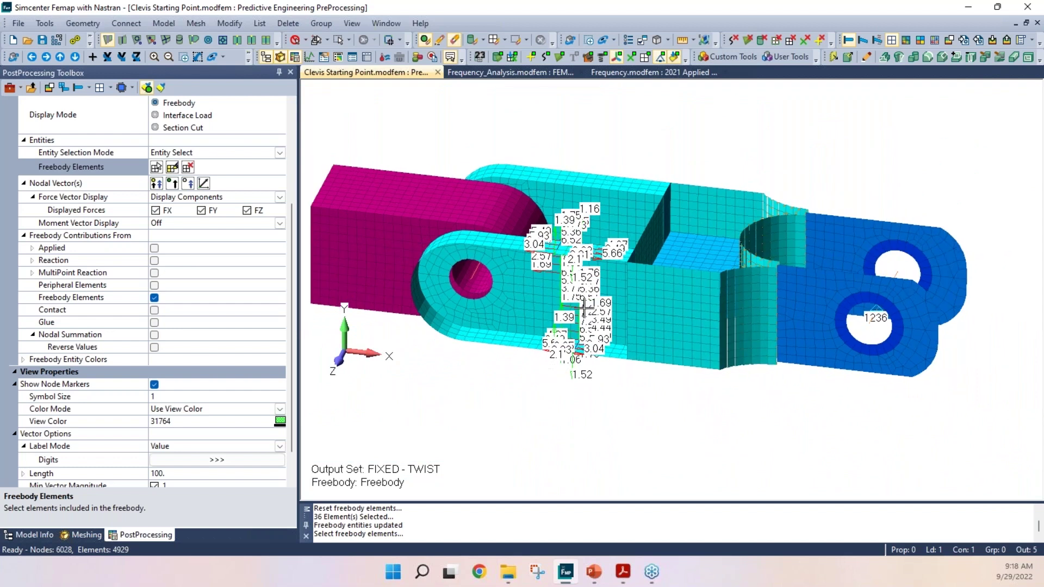
Toggle the freebody node markers off and back on to compare the force display along the strip.
{"action": "middle_click_drag", "start_coordinate": [594, 274], "coordinate": [528, 356]}
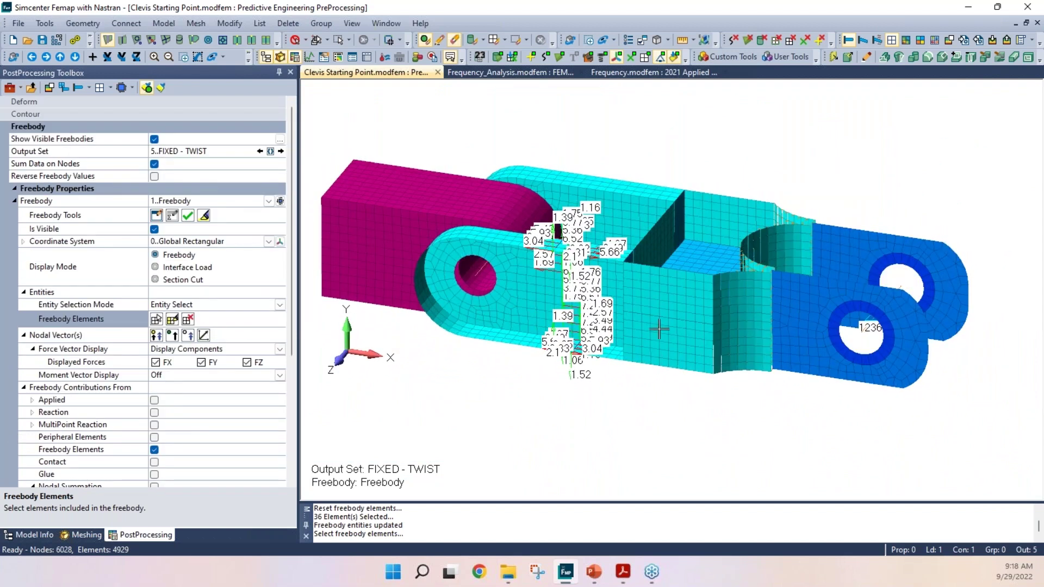
{"action": "middle_click_drag", "start_coordinate": [611, 283], "coordinate": [640, 271]}
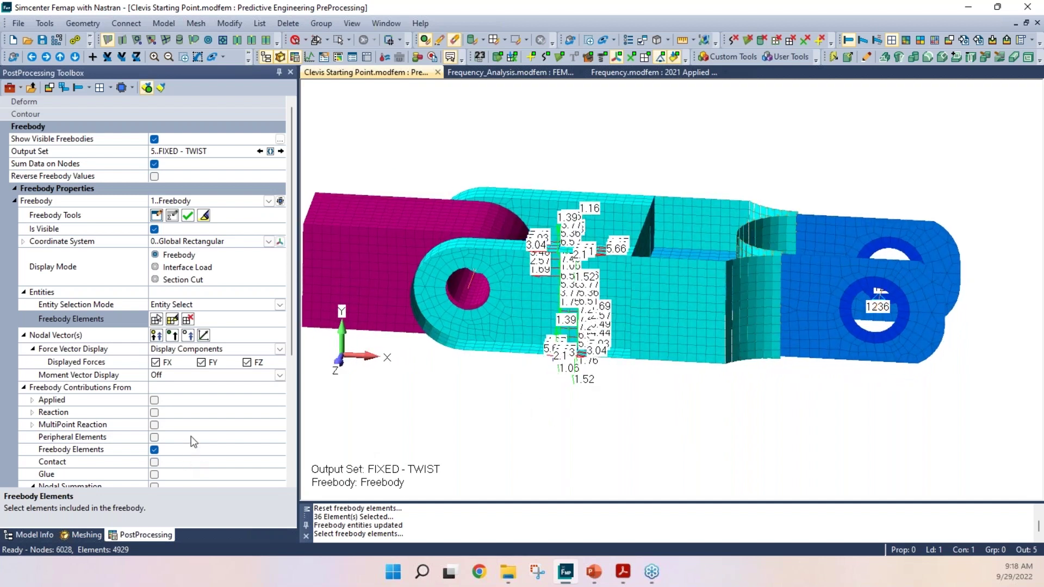
{"action": "scroll", "coordinate": [193, 441], "scroll_direction": "down", "scroll_amount": 4}
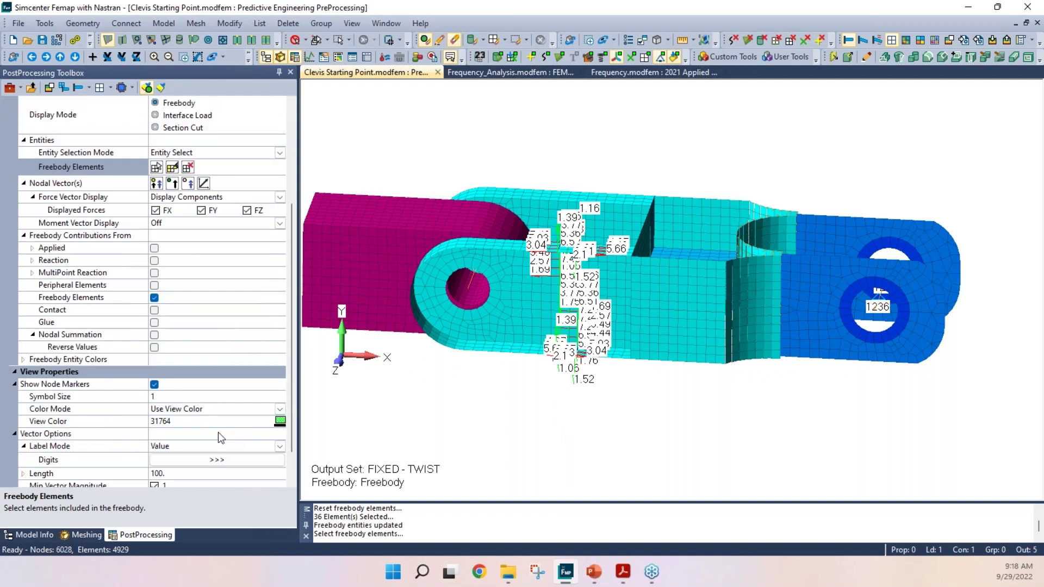
{"action": "scroll", "coordinate": [217, 432], "scroll_direction": "down", "scroll_amount": 2}
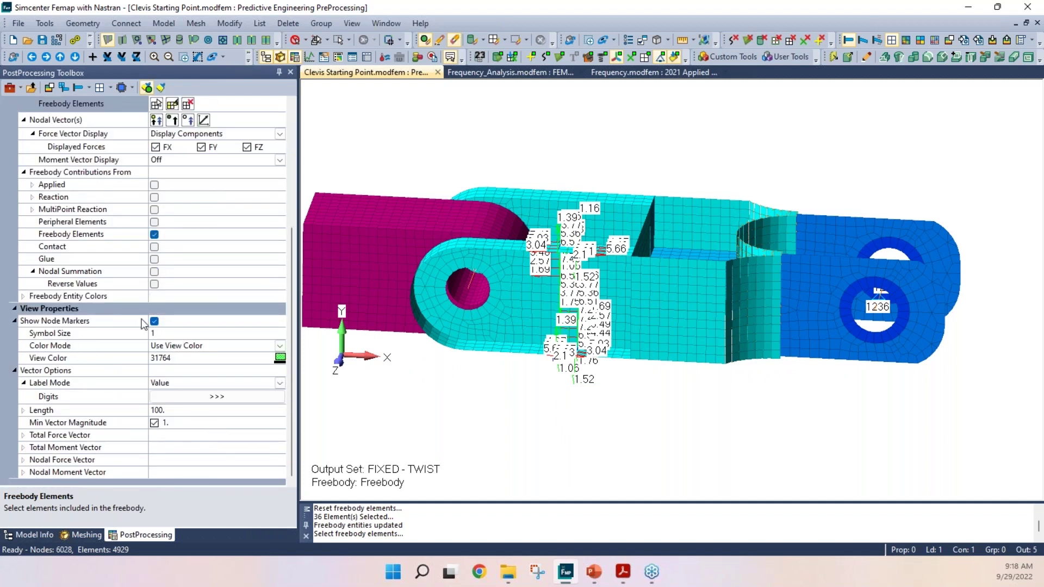
{"action": "scroll", "coordinate": [580, 341], "scroll_direction": "up", "scroll_amount": 10}
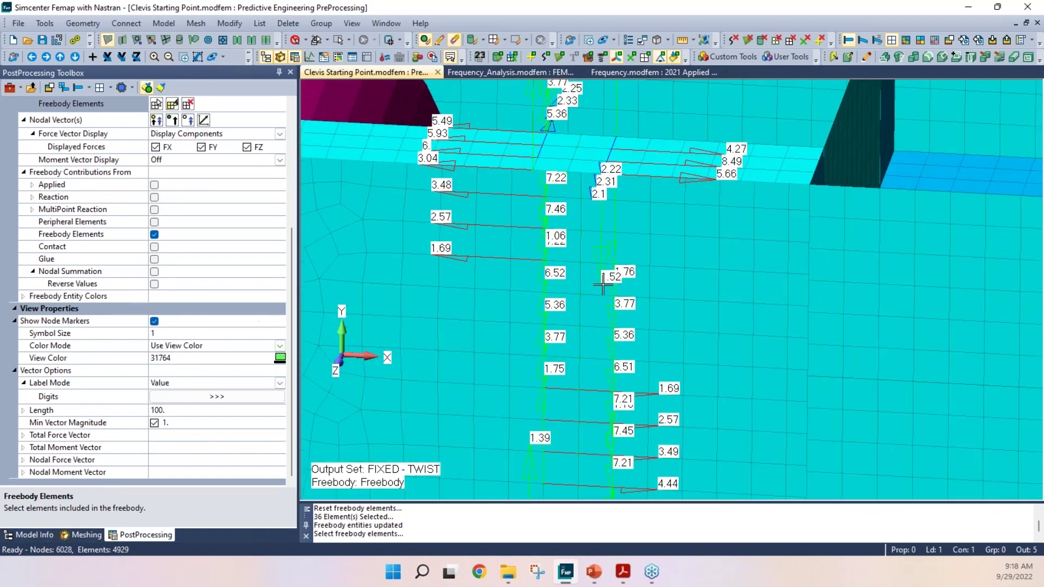
{"action": "left_click", "coordinate": [154, 322]}
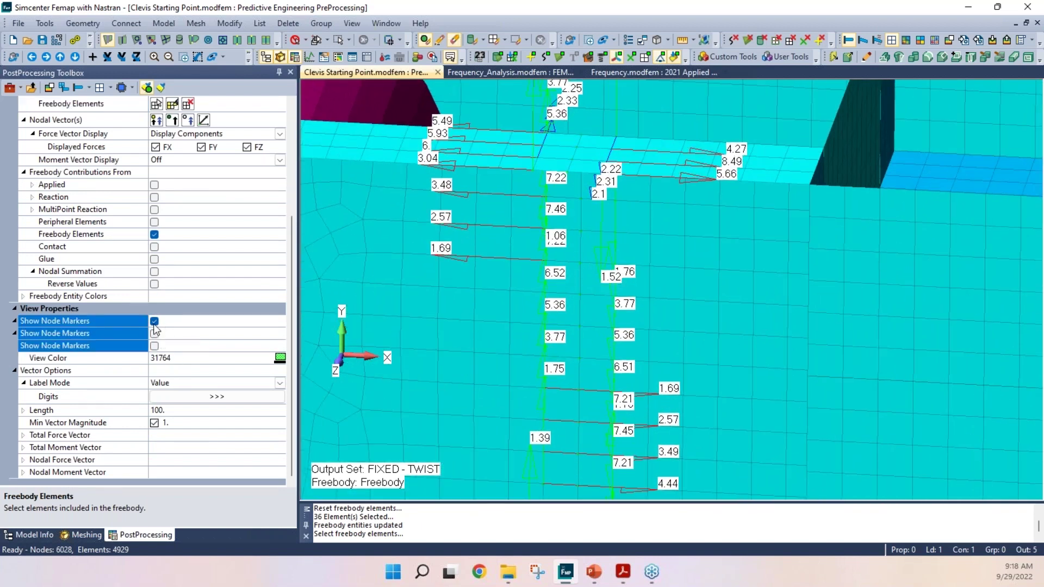
{"action": "left_click", "coordinate": [153, 324]}
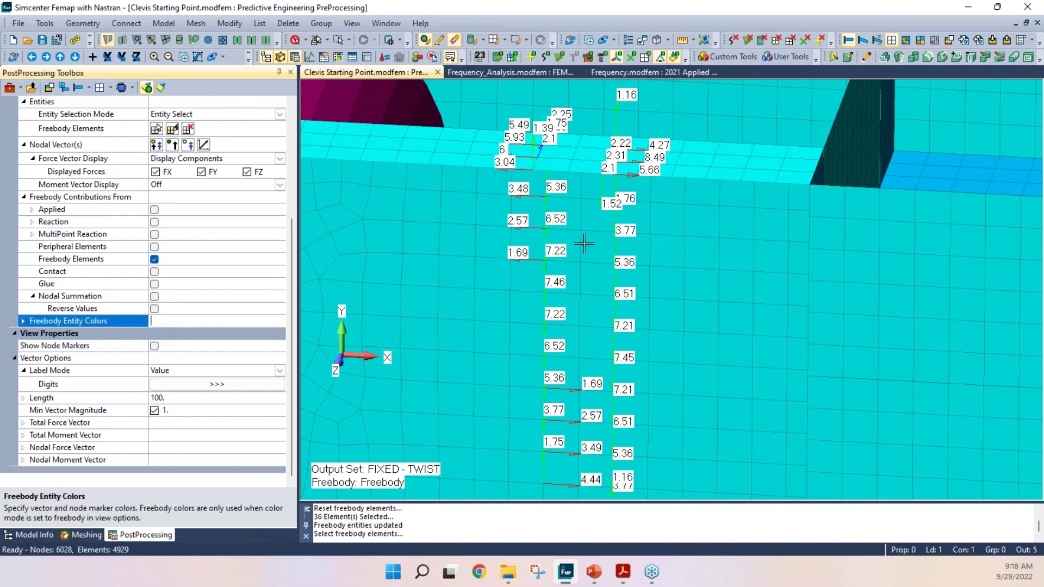
{"action": "left_click", "coordinate": [155, 346]}
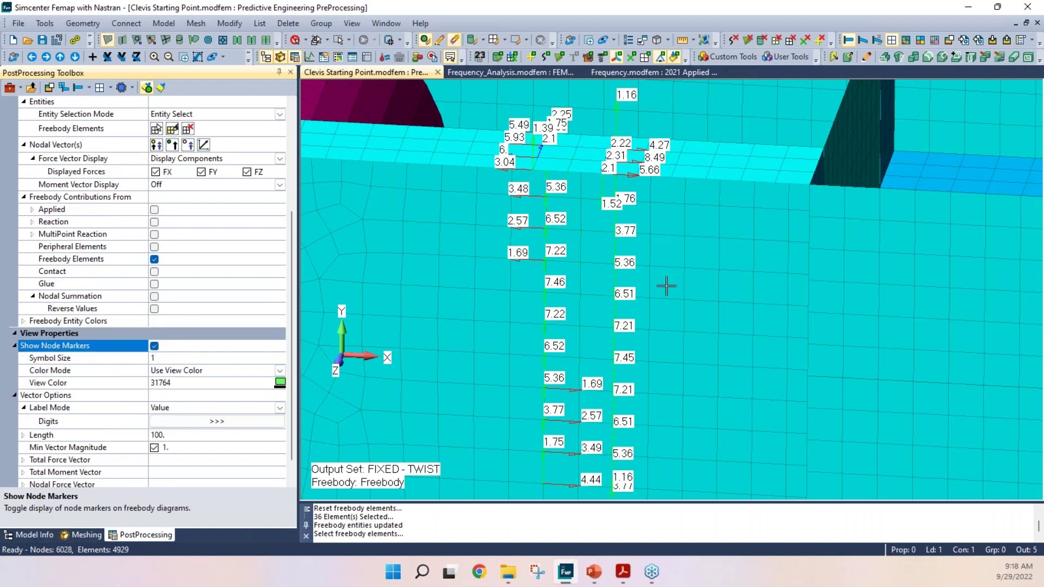
Set the node marker symbol size to 10 and inspect the enlarged markers along the strip.
{"action": "left_click", "coordinate": [156, 357]}
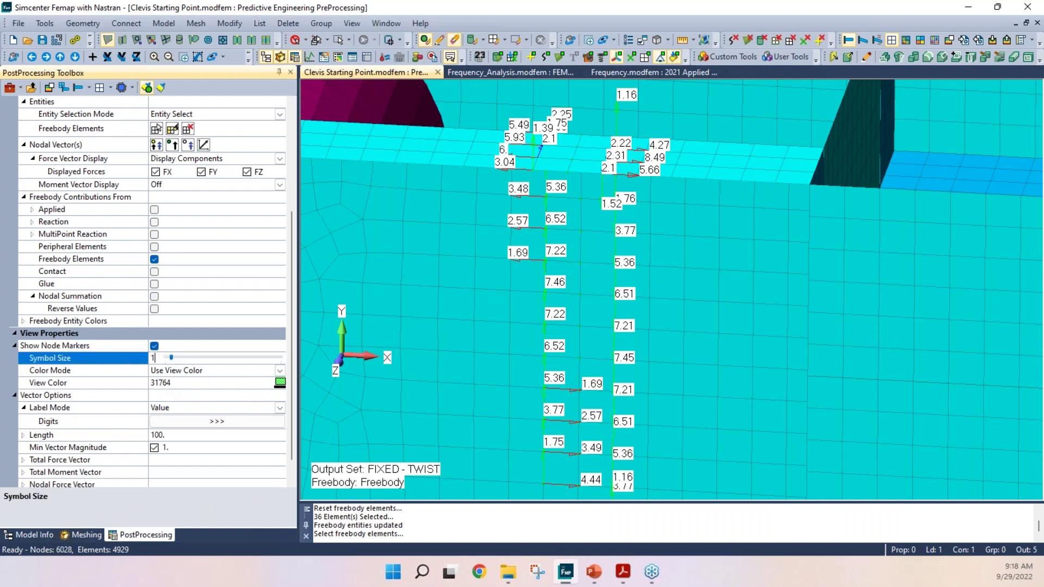
{"action": "key", "text": "Return"}
{"action": "middle_click_drag", "start_coordinate": [521, 223], "coordinate": [594, 191]}
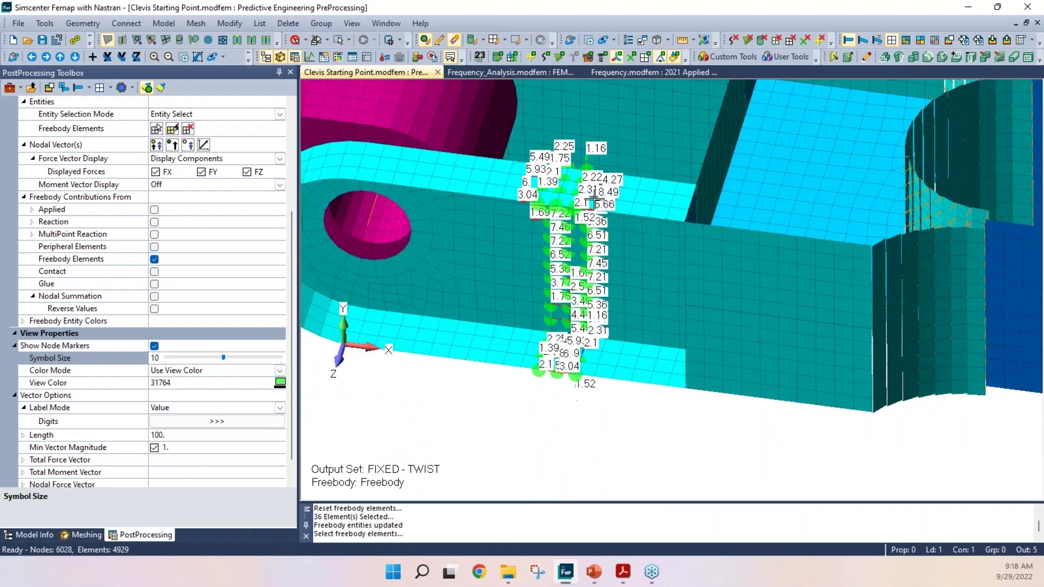
{"action": "scroll", "coordinate": [597, 202], "scroll_direction": "up", "scroll_amount": 1}
{"action": "scroll", "coordinate": [597, 203], "scroll_direction": "up", "scroll_amount": 1}
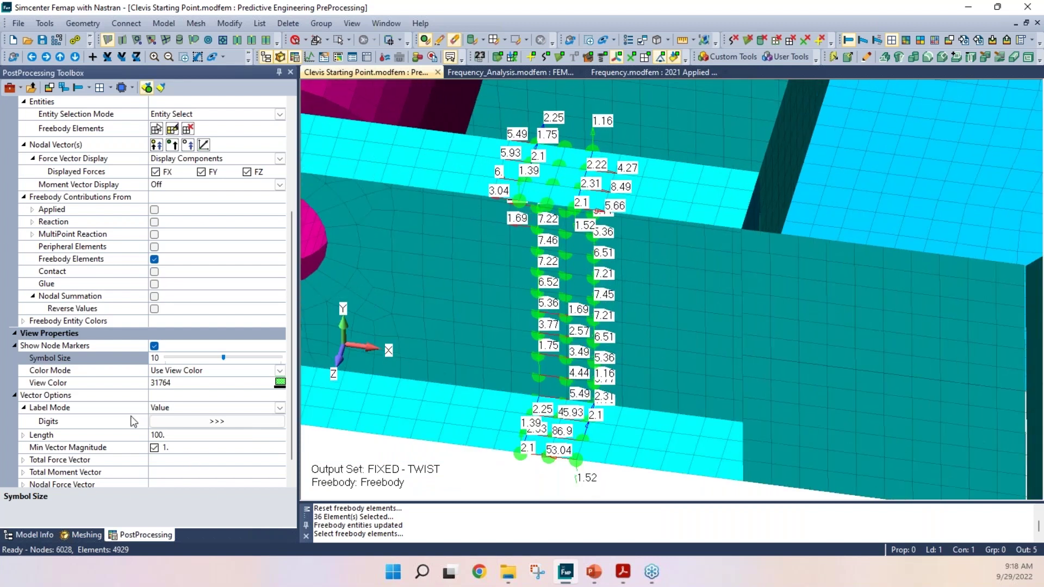
Reduce the node marker symbol size to 0 and check the force vectors on the strip.
{"action": "left_click", "coordinate": [172, 356]}
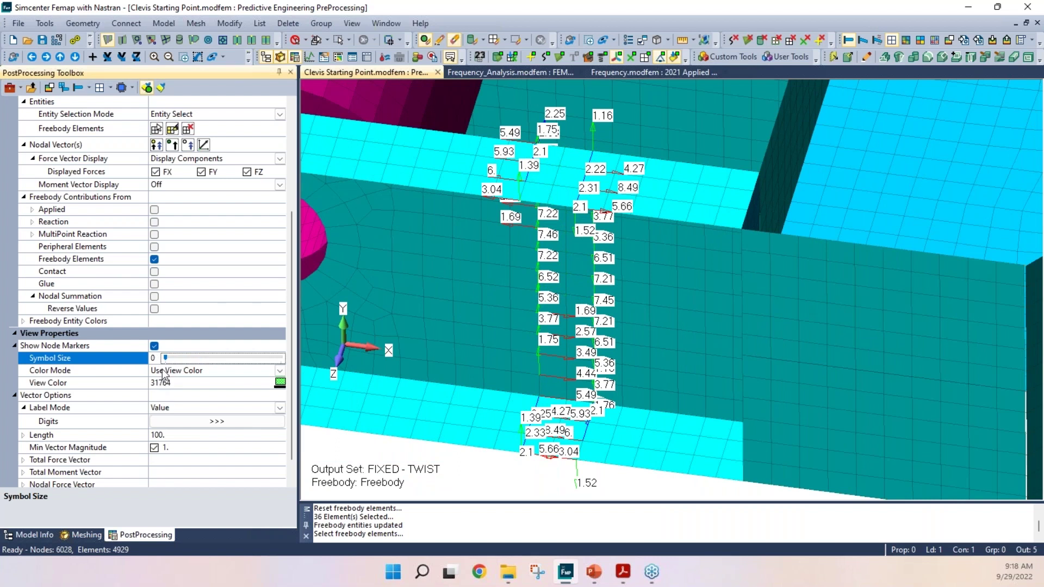
{"action": "scroll", "coordinate": [118, 419], "scroll_direction": "down", "scroll_amount": 1}
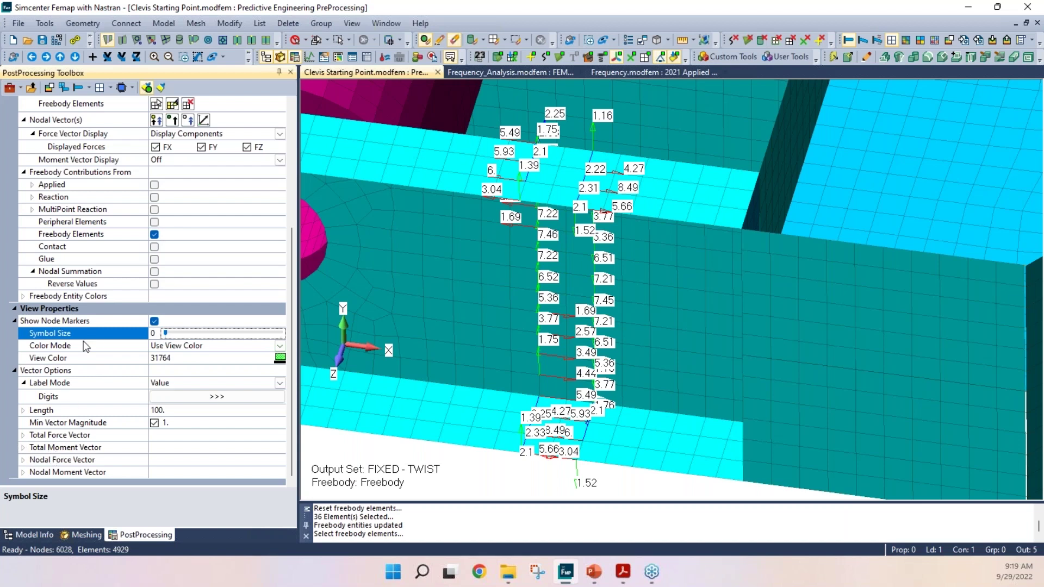
{"action": "middle_click_drag", "start_coordinate": [509, 223], "coordinate": [586, 137]}
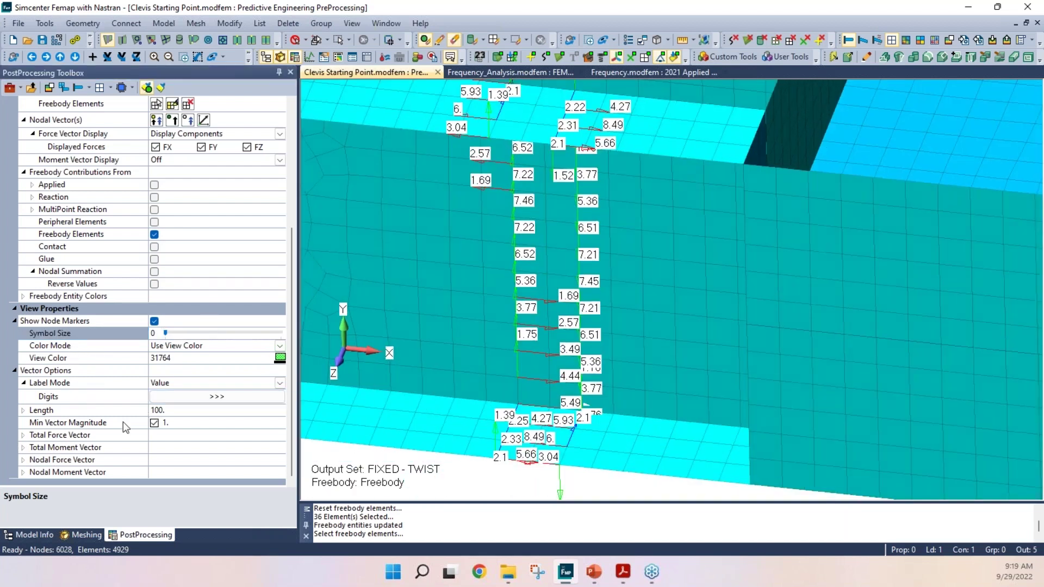
Set the nodal force vector style to 2..Solid Arrow and check the arrows on the strip.
{"action": "left_click", "coordinate": [30, 509]}
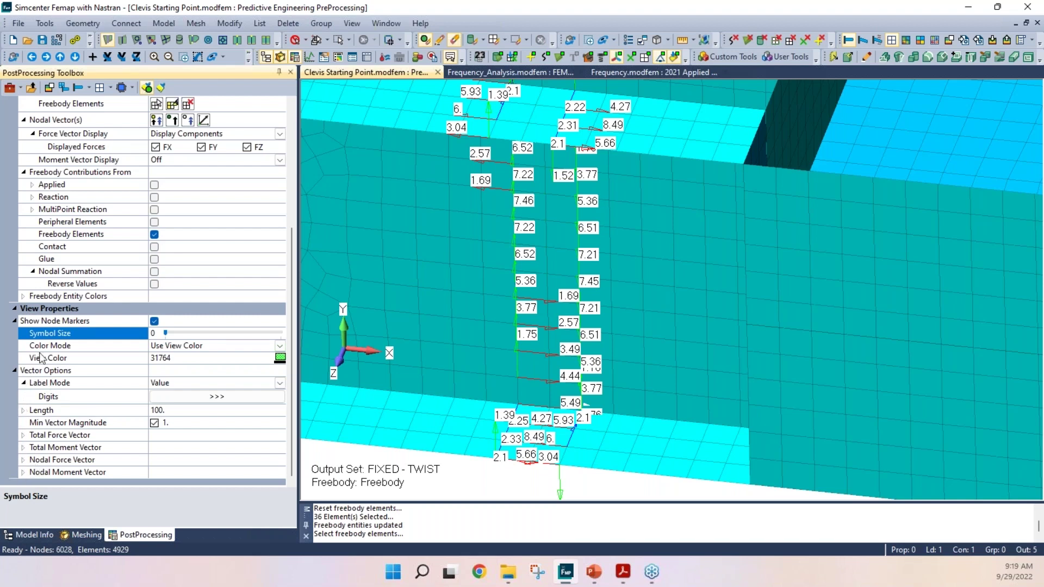
{"action": "left_click", "coordinate": [19, 464]}
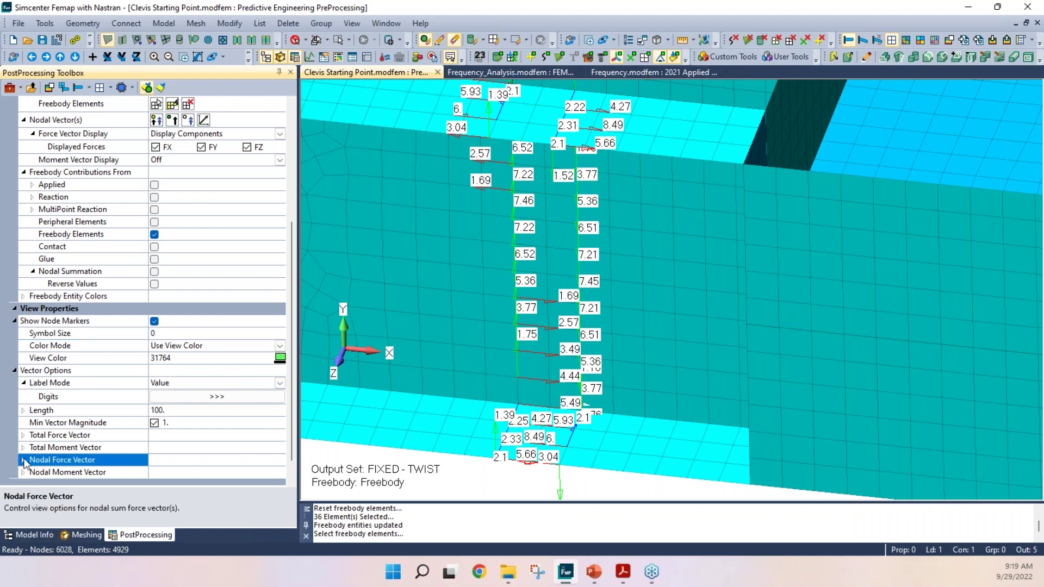
{"action": "left_click", "coordinate": [23, 460]}
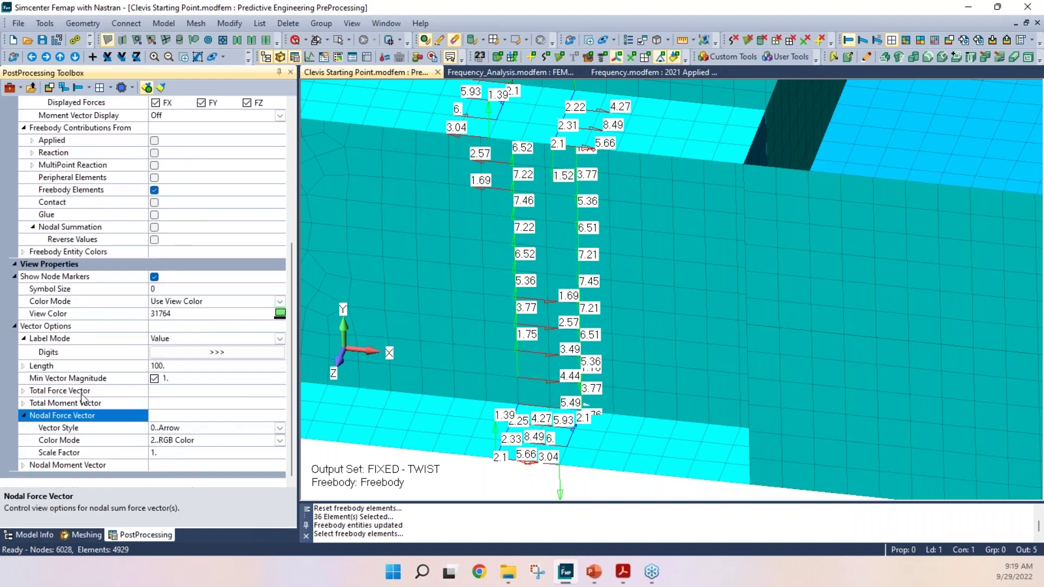
{"action": "left_click", "coordinate": [269, 429]}
{"action": "left_click", "coordinate": [279, 428]}
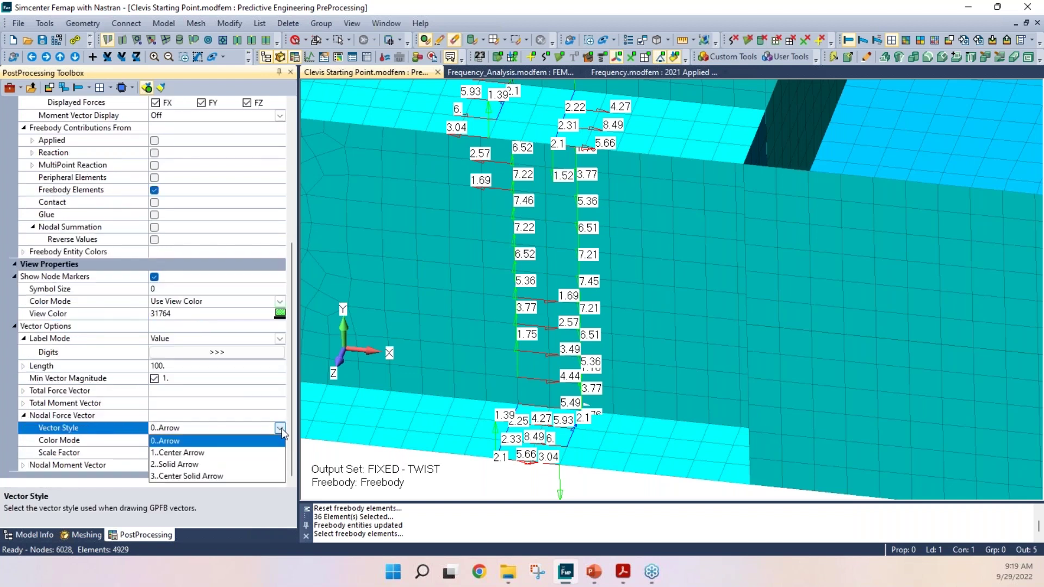
{"action": "left_click", "coordinate": [175, 465]}
{"action": "middle_click_drag", "start_coordinate": [527, 234], "coordinate": [574, 202]}
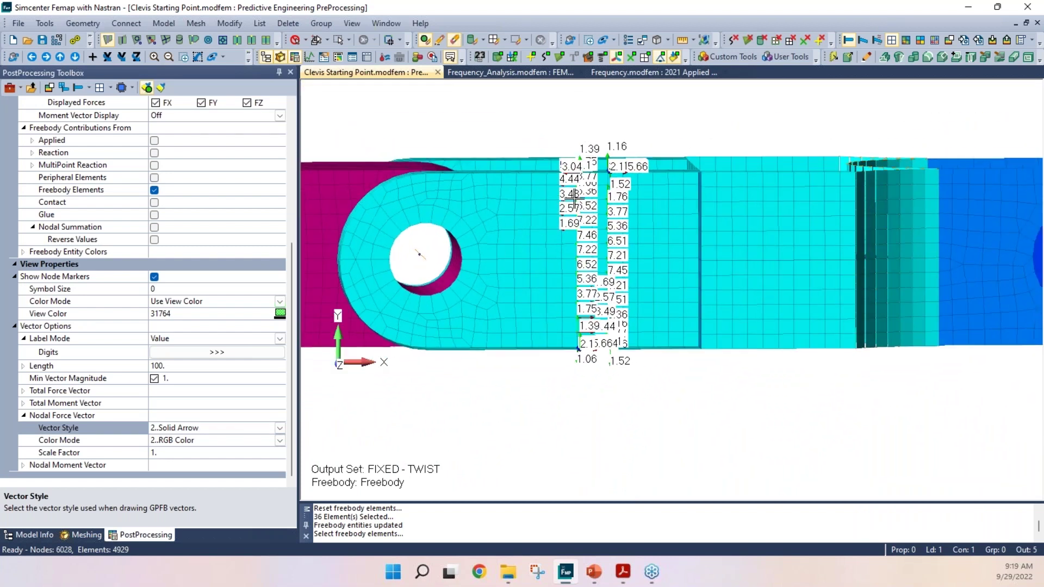
{"action": "scroll", "coordinate": [574, 202], "scroll_direction": "up", "scroll_amount": 3}
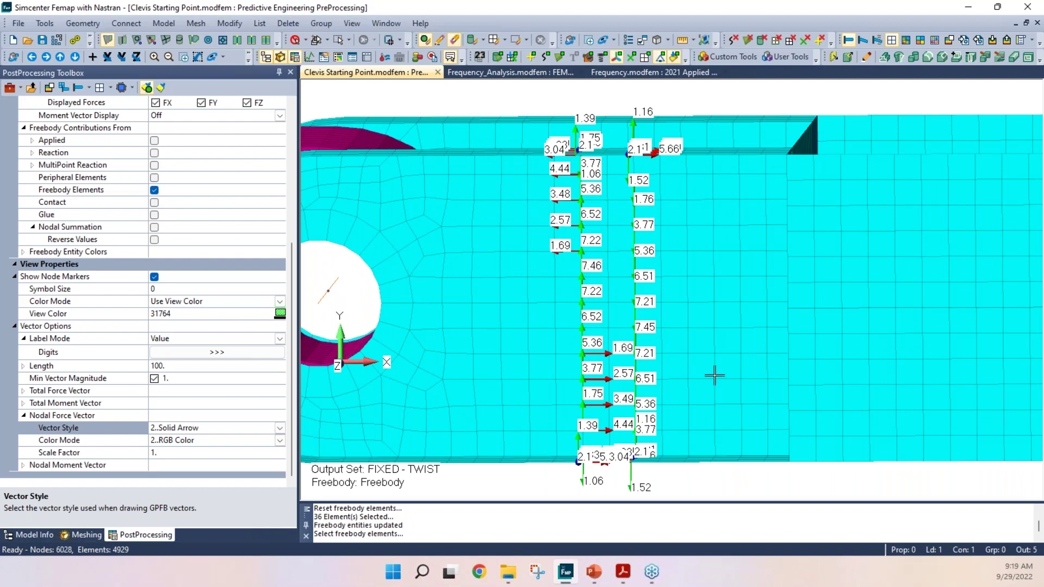
{"action": "scroll", "coordinate": [715, 375], "scroll_direction": "down", "scroll_amount": 1}
{"action": "middle_click_drag", "start_coordinate": [429, 457], "coordinate": [438, 490]}
Switch the freebody output set to 4..FIXED - PULL and examine the nodal forces across the strip and clevis.
{"action": "scroll", "coordinate": [219, 242], "scroll_direction": "up", "scroll_amount": 7}
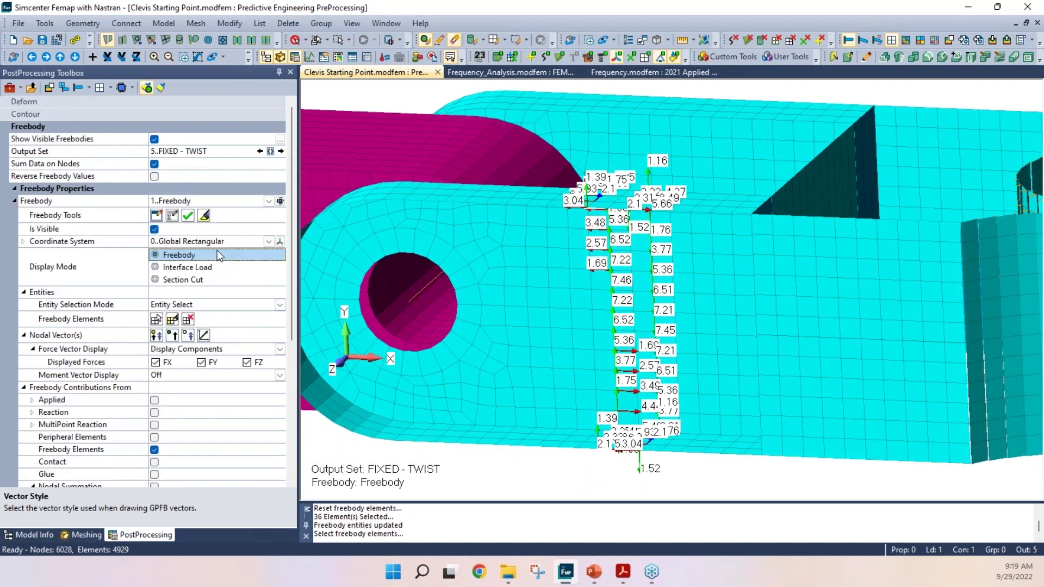
{"action": "left_click", "coordinate": [260, 152]}
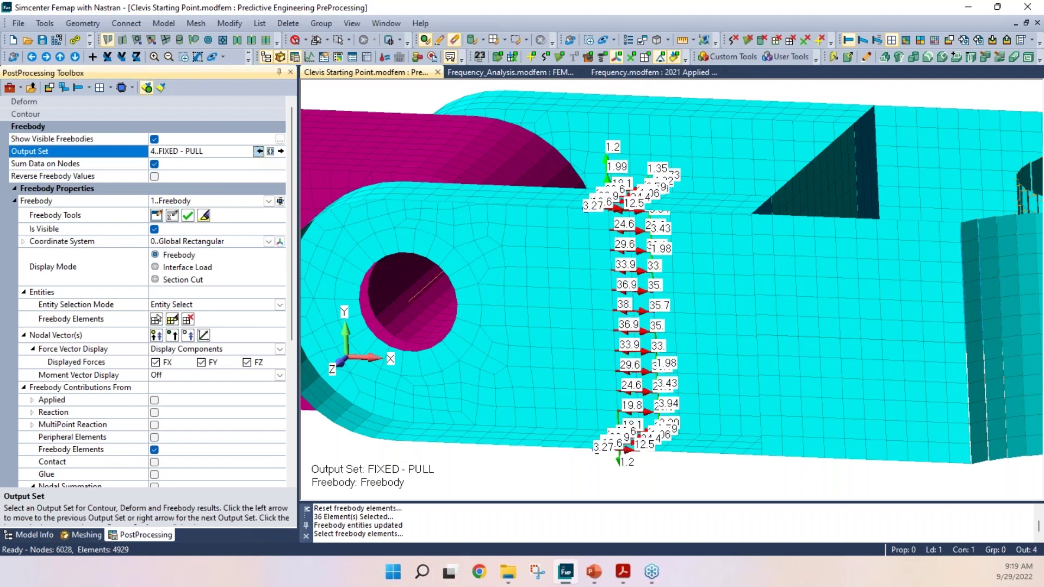
{"action": "middle_click_drag", "start_coordinate": [466, 256], "coordinate": [556, 218]}
{"action": "scroll", "coordinate": [631, 239], "scroll_direction": "up", "scroll_amount": 6}
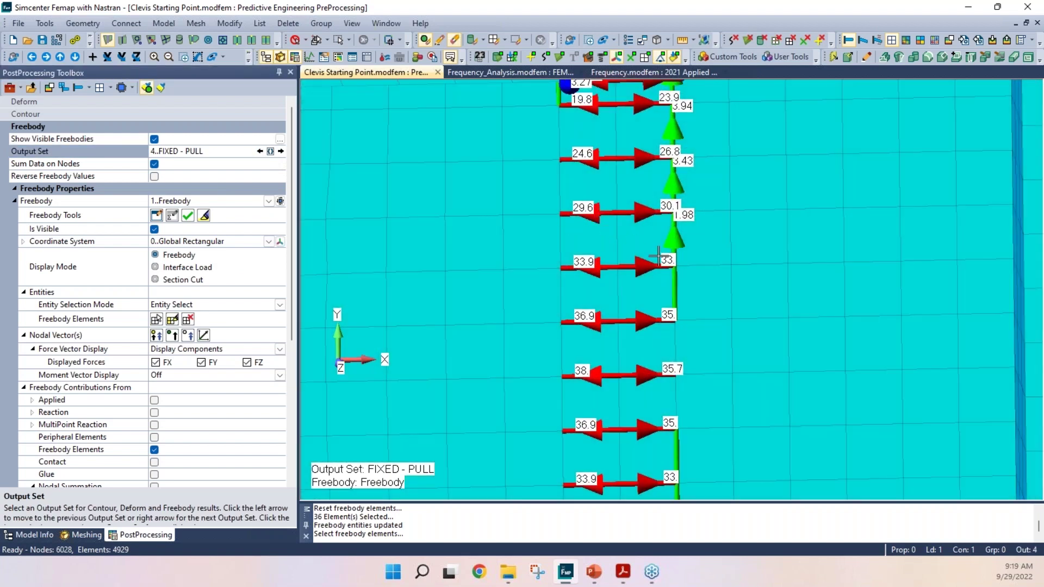
{"action": "scroll", "coordinate": [658, 220], "scroll_direction": "down", "scroll_amount": 6}
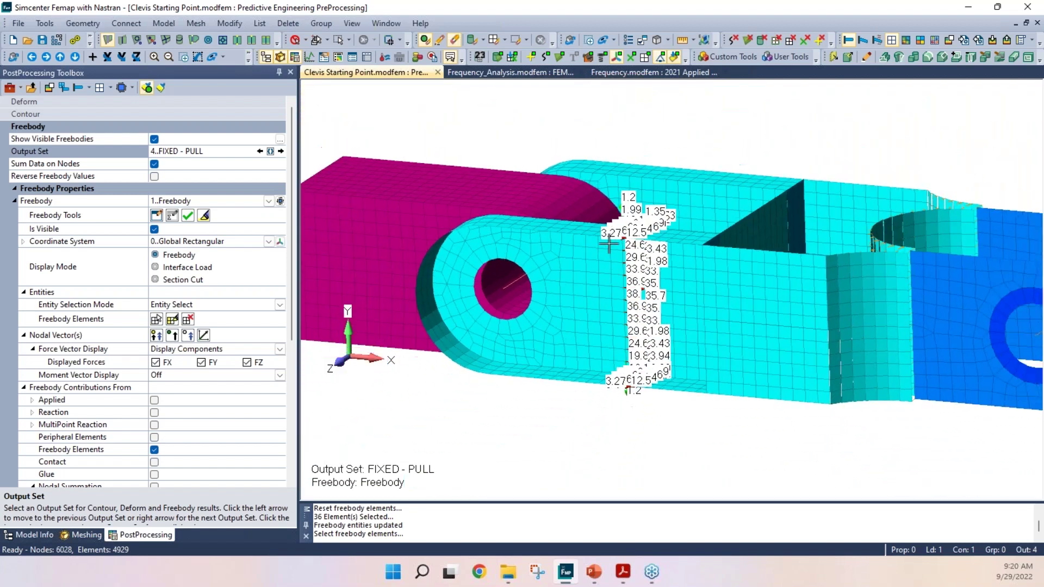
{"action": "middle_click_drag", "start_coordinate": [609, 245], "coordinate": [359, 218]}
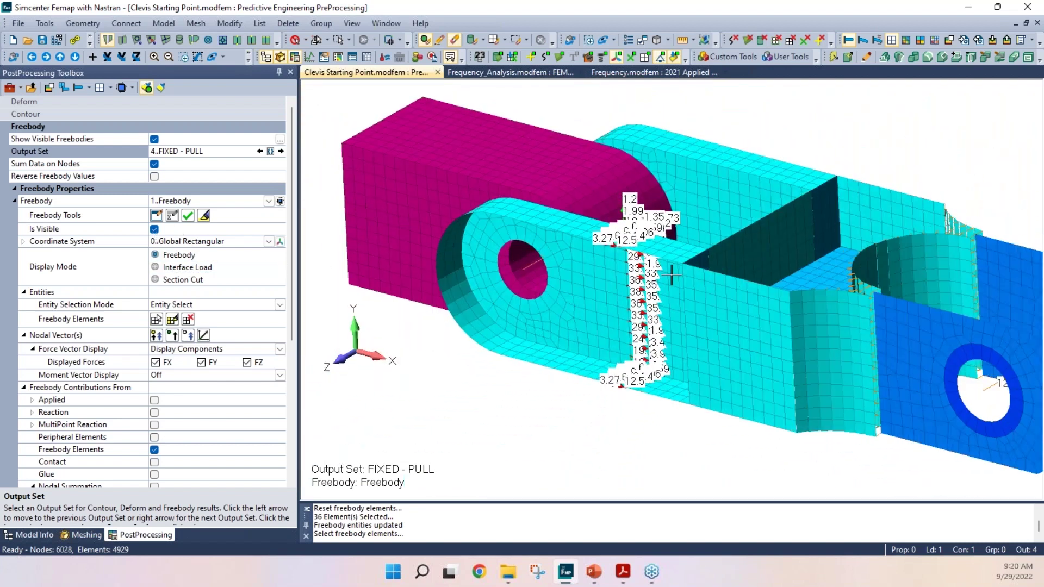
{"action": "scroll", "coordinate": [669, 275], "scroll_direction": "down", "scroll_amount": 3}
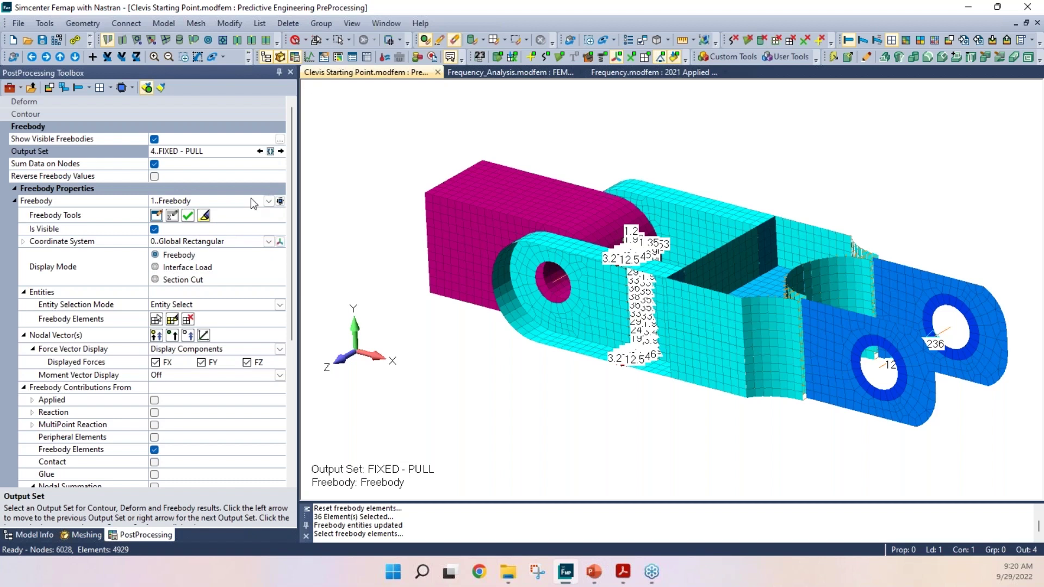
Define a new freebody titled Interface Load in Interface Load display mode, with the Freebody Elements contribution enabled.
{"action": "left_click", "coordinate": [280, 201]}
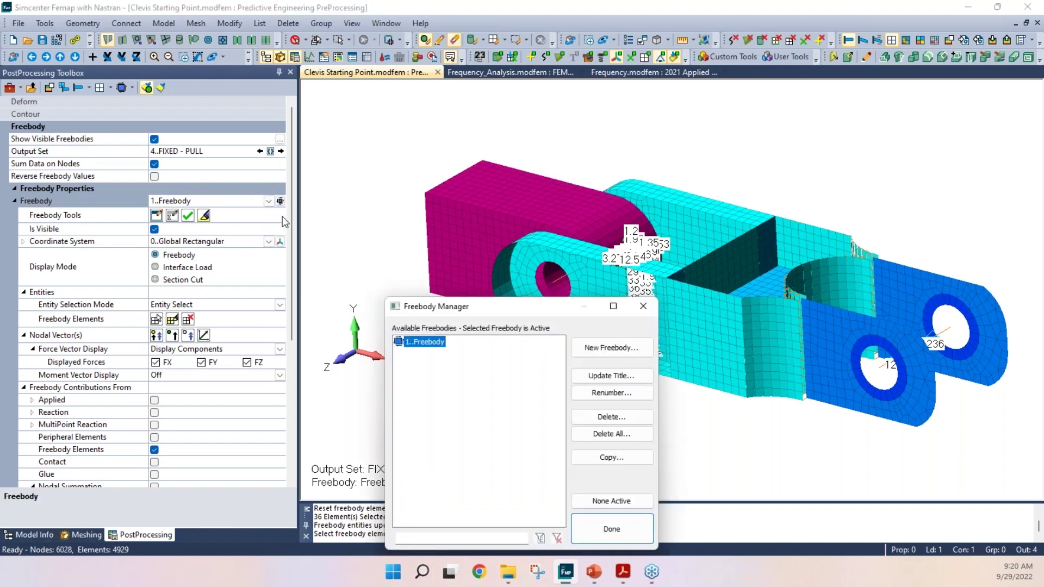
{"action": "left_click", "coordinate": [612, 347]}
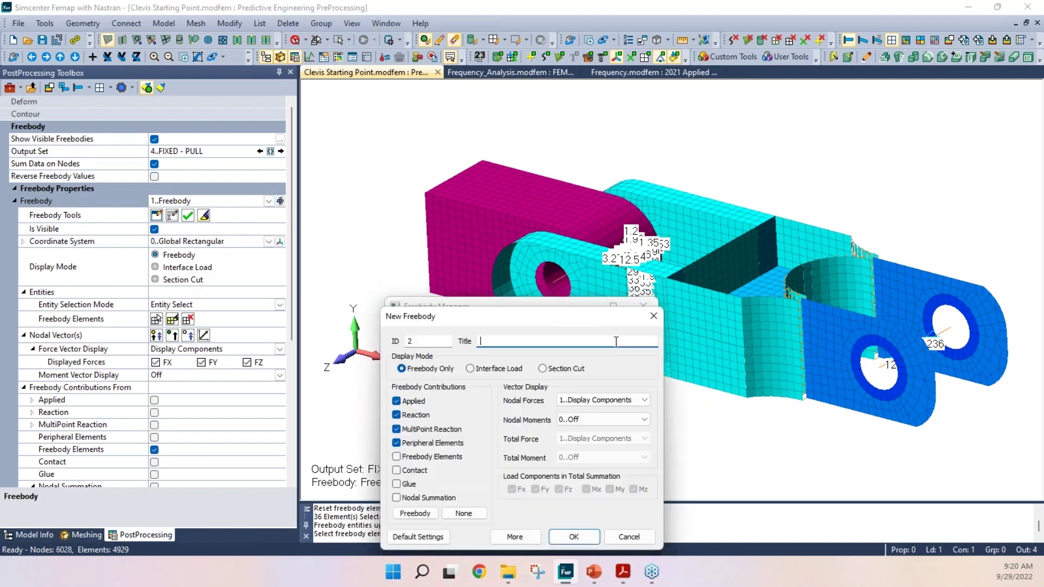
{"action": "left_click", "coordinate": [470, 369]}
{"action": "left_click", "coordinate": [397, 456]}
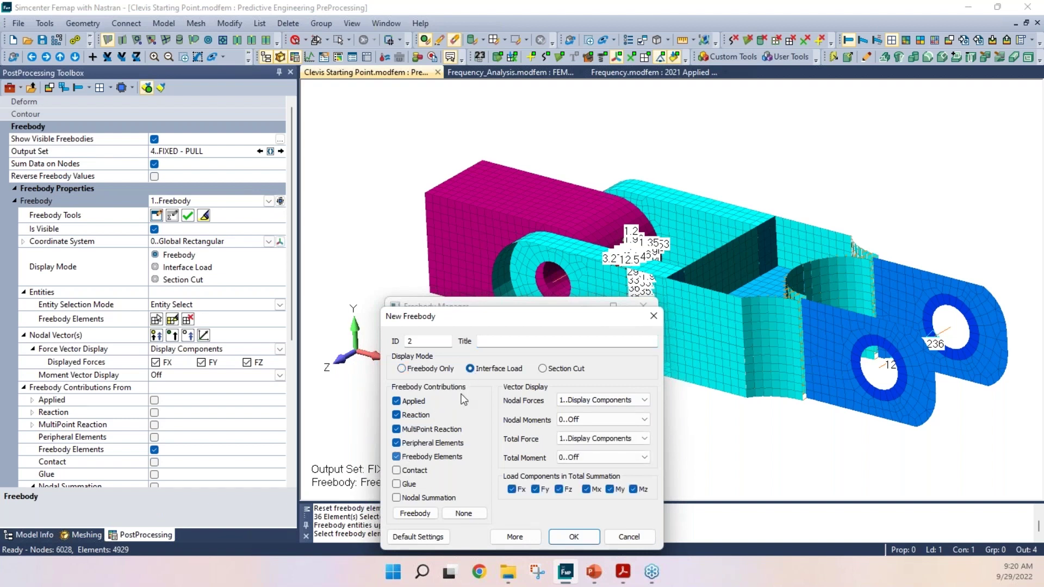
{"action": "left_click", "coordinate": [509, 340]}
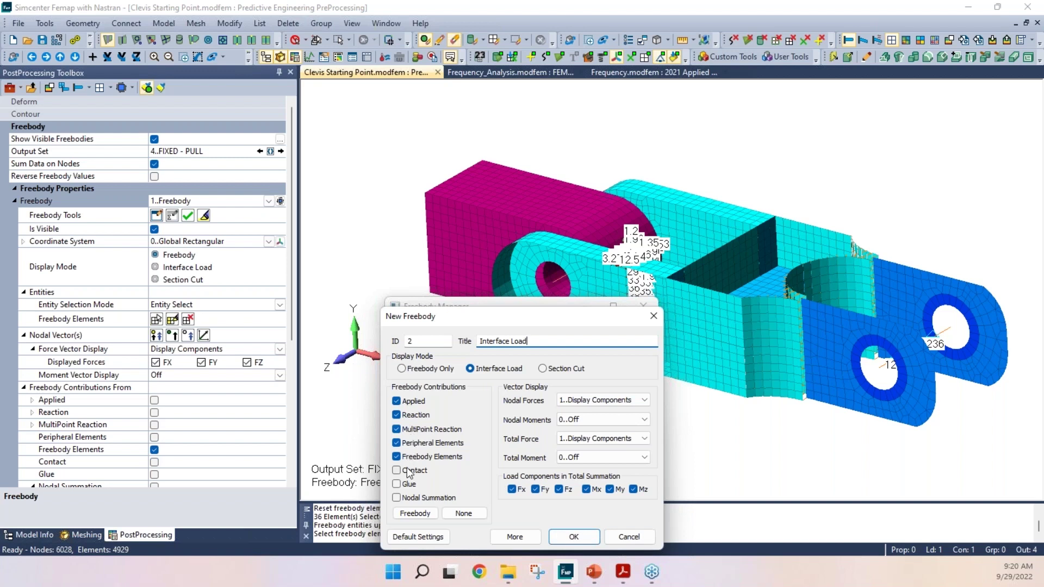
Limit the new freebody's contributions to Freebody Elements only, then create it and close the freebody manager.
{"action": "left_click", "coordinate": [396, 402]}
{"action": "left_click", "coordinate": [397, 415]}
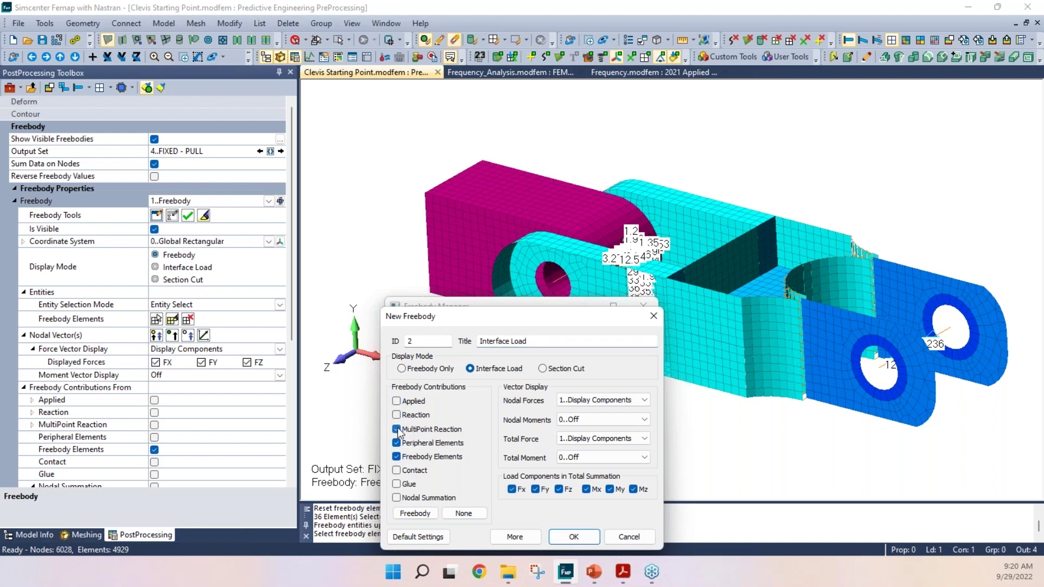
{"action": "left_click", "coordinate": [396, 429]}
{"action": "left_click", "coordinate": [396, 456]}
{"action": "left_click", "coordinate": [574, 537]}
{"action": "left_click", "coordinate": [629, 536]}
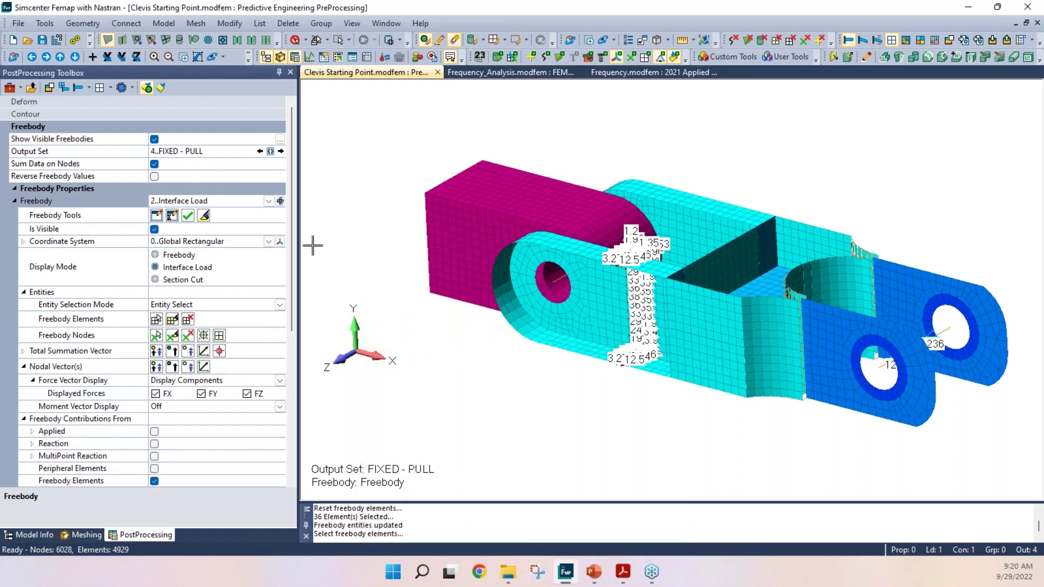
Hide the first freebody in the freebody visibility settings so that only Interface Load is shown on the clevis.
{"action": "scroll", "coordinate": [478, 310], "scroll_direction": "up", "scroll_amount": 1}
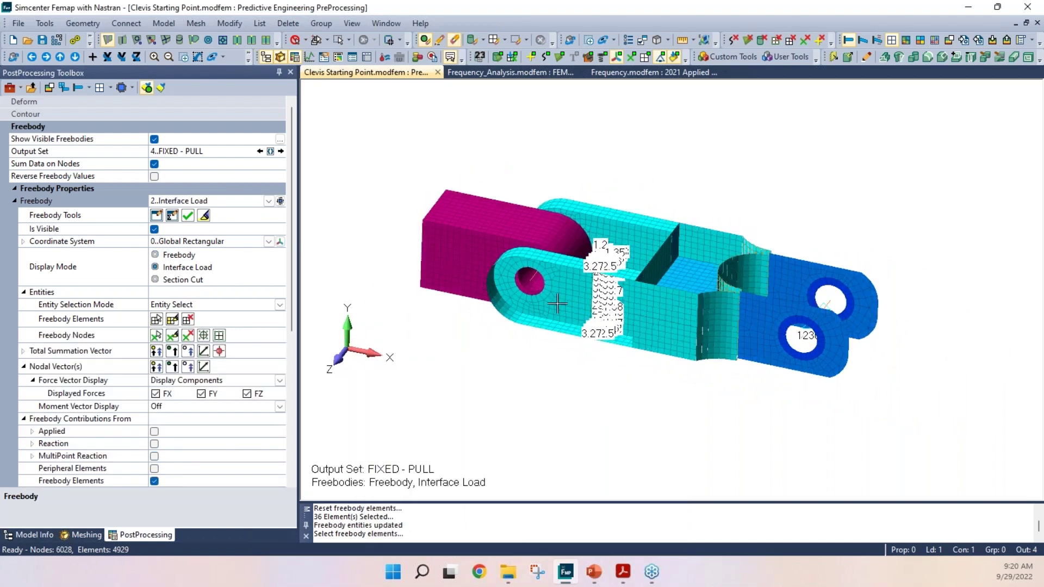
{"action": "scroll", "coordinate": [478, 310], "scroll_direction": "up", "scroll_amount": 2}
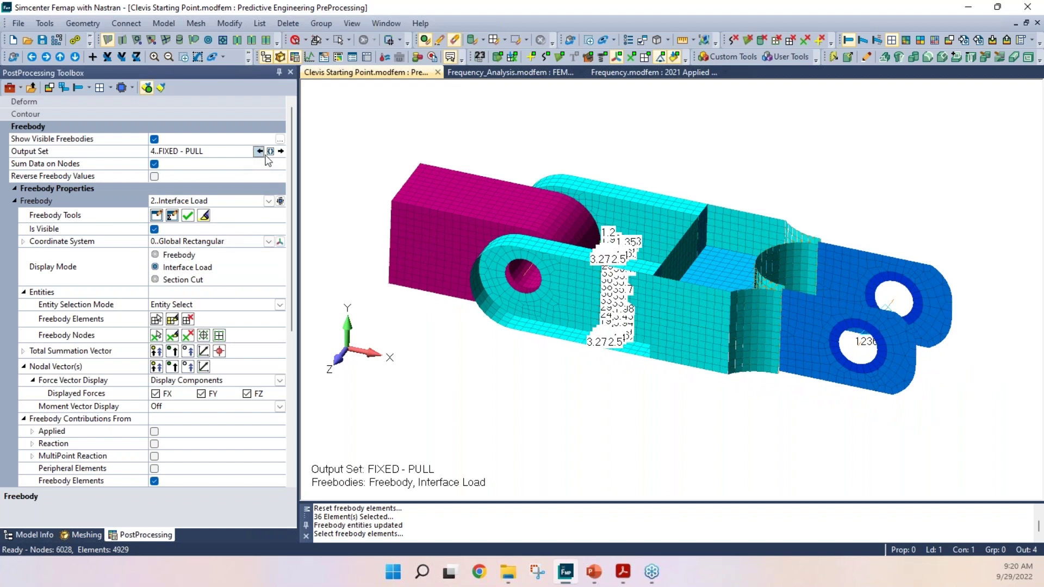
{"action": "left_click", "coordinate": [282, 139]}
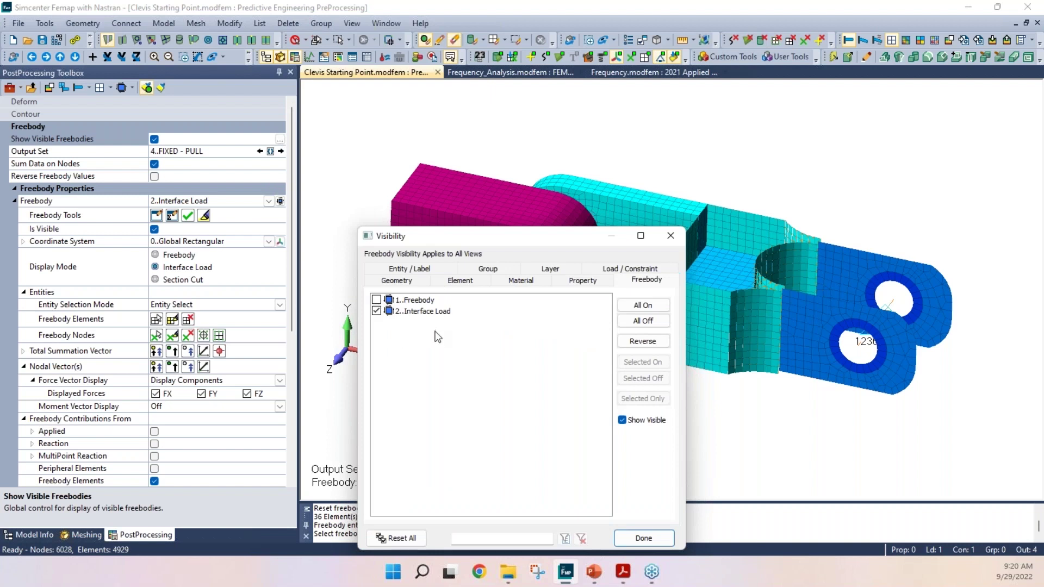
{"action": "left_click", "coordinate": [630, 537]}
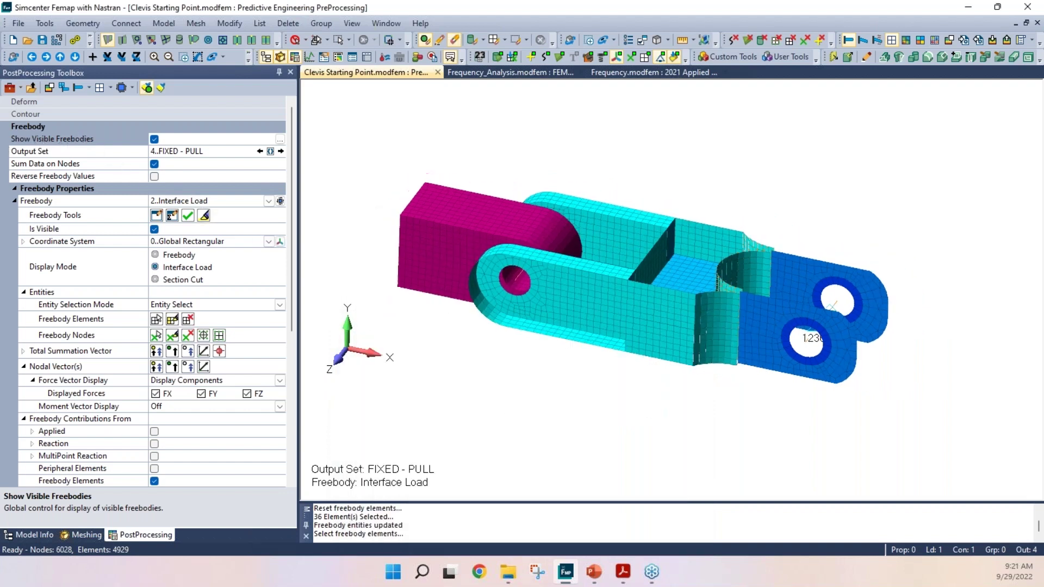
{"action": "left_click", "coordinate": [280, 140]}
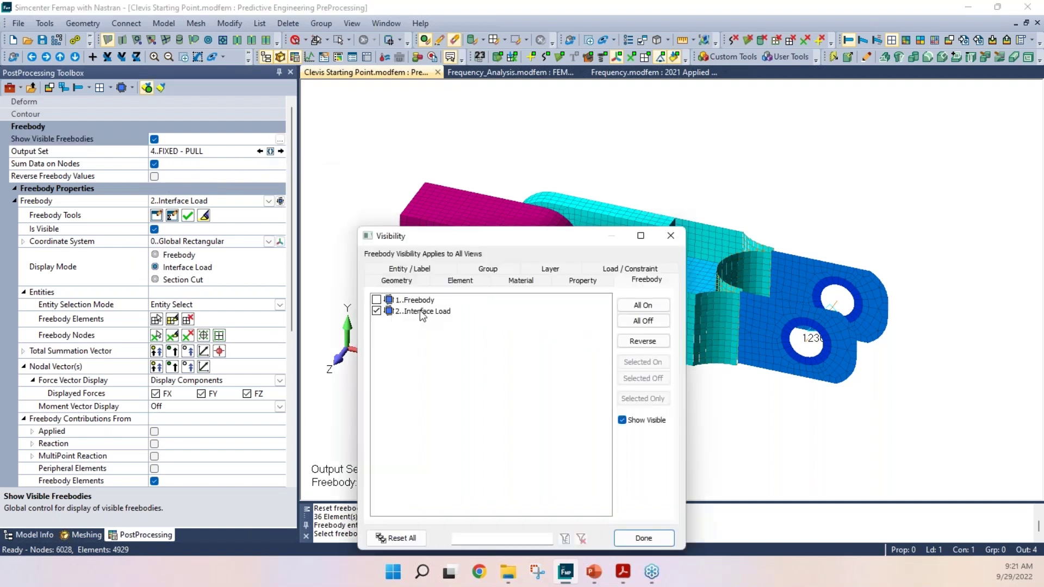
{"action": "left_click", "coordinate": [653, 542]}
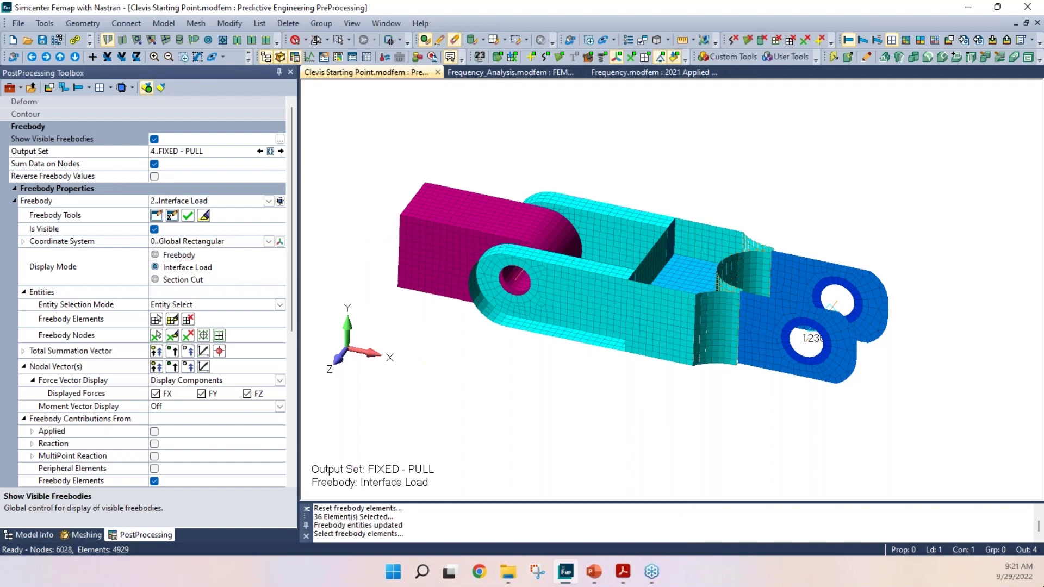
{"action": "left_click", "coordinate": [623, 571]}
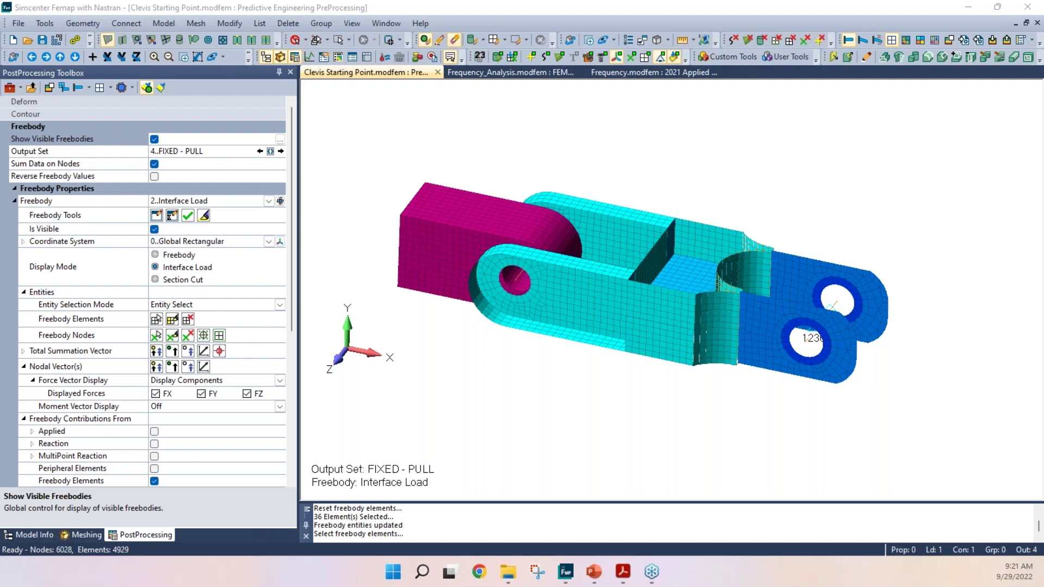
{"action": "middle_click_drag", "start_coordinate": [414, 247], "coordinate": [399, 255]}
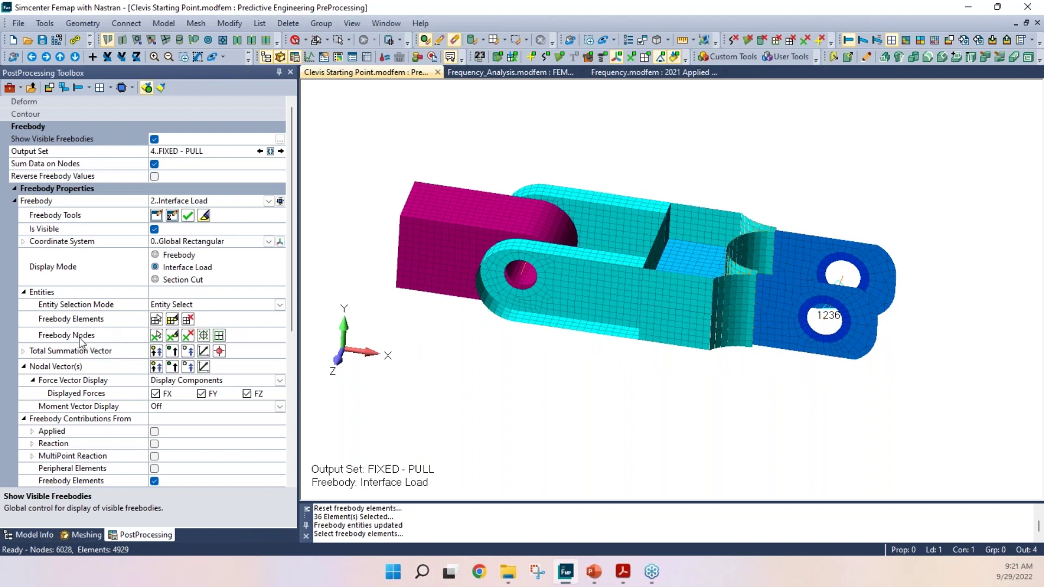
{"action": "left_click", "coordinate": [156, 319]}
{"action": "middle_click_drag", "start_coordinate": [669, 228], "coordinate": [677, 320]}
{"action": "scroll", "coordinate": [641, 348], "scroll_direction": "up", "scroll_amount": 6}
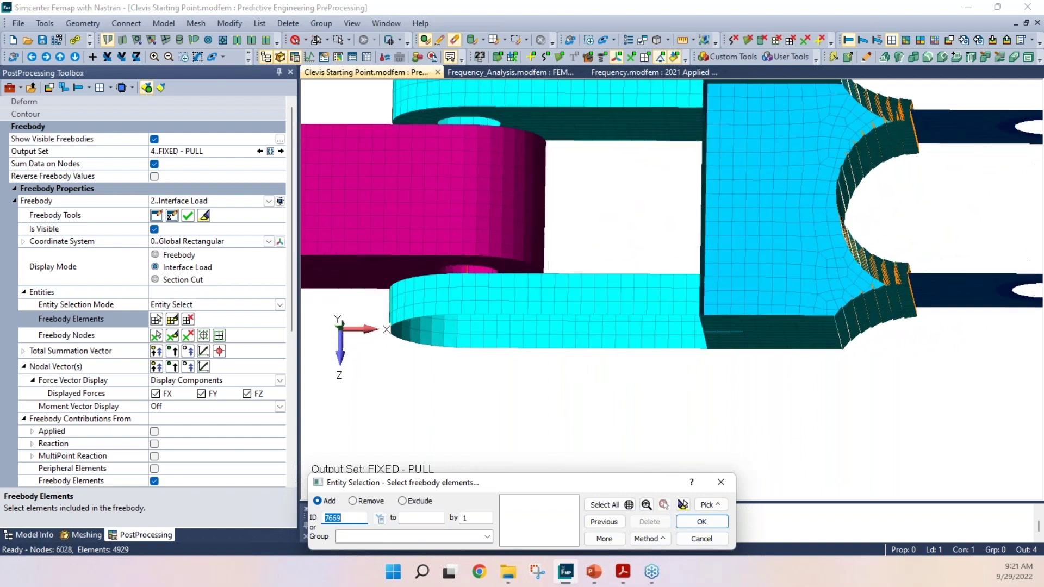
{"action": "middle_click_drag", "start_coordinate": [615, 349], "coordinate": [613, 370]}
{"action": "left_click_drag", "start_coordinate": [609, 286], "coordinate": [639, 420]}
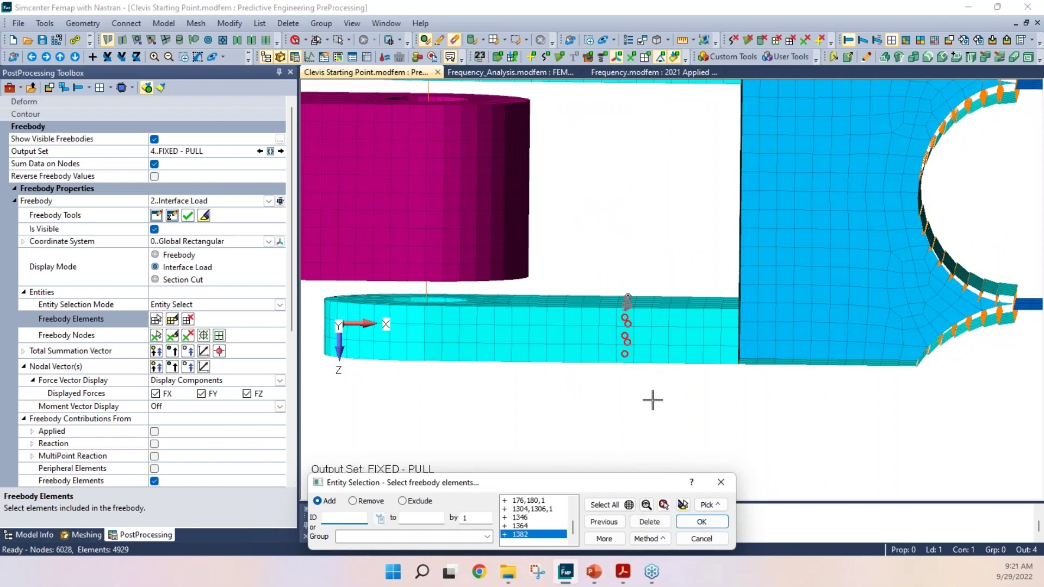
{"action": "middle_click_drag", "start_coordinate": [654, 400], "coordinate": [646, 380]}
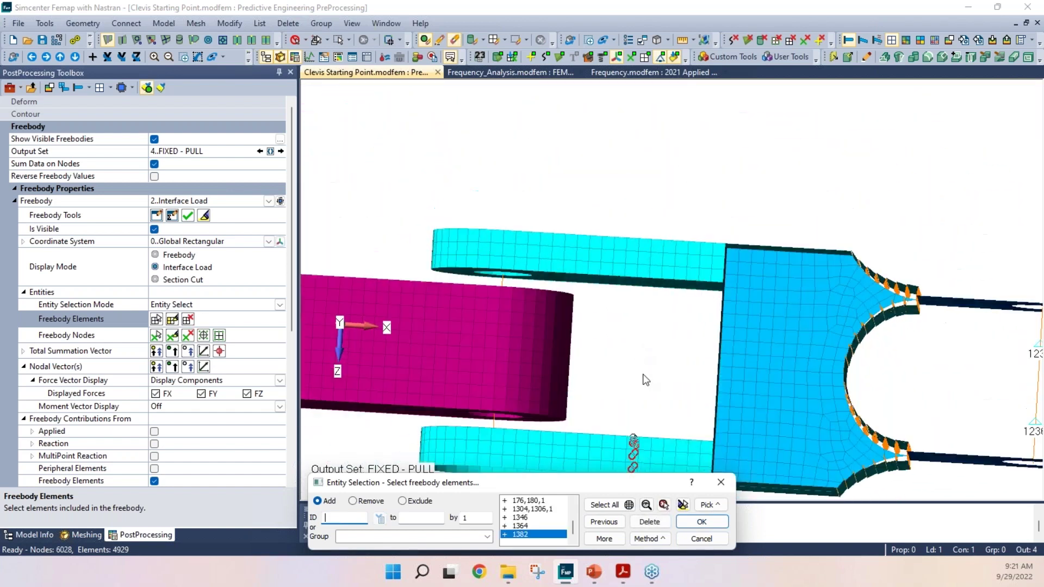
{"action": "left_click", "coordinate": [701, 523]}
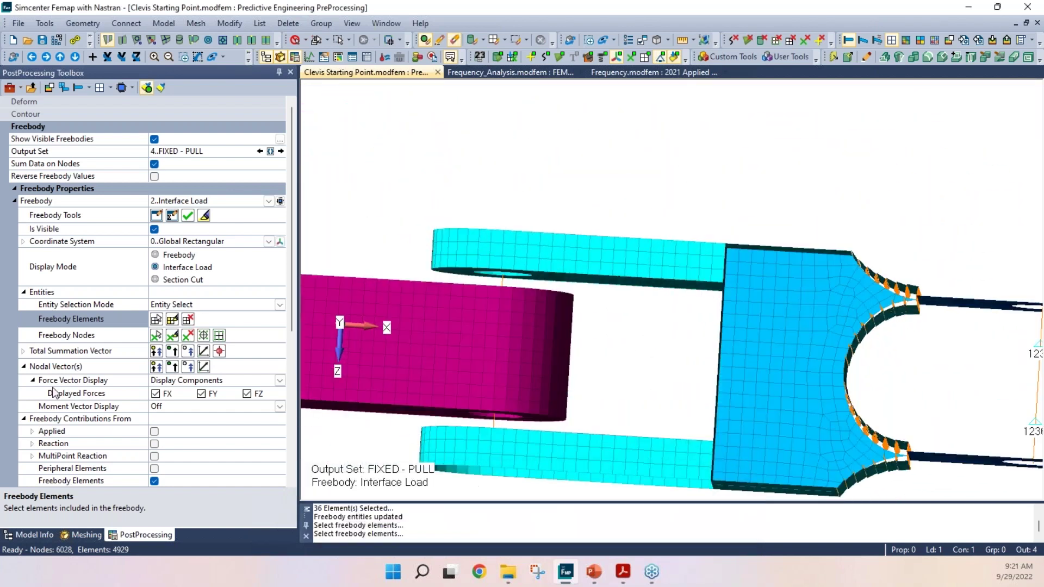
{"action": "left_click", "coordinate": [171, 321]}
{"action": "left_click_drag", "start_coordinate": [637, 216], "coordinate": [660, 327]}
{"action": "middle_click_drag", "start_coordinate": [627, 391], "coordinate": [599, 306]}
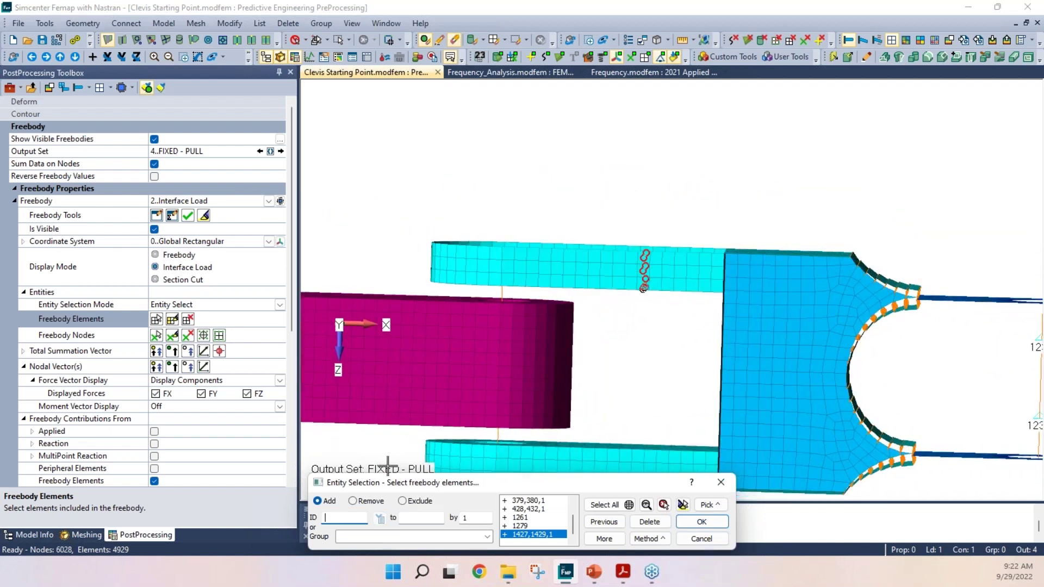
{"action": "left_click", "coordinate": [352, 351]}
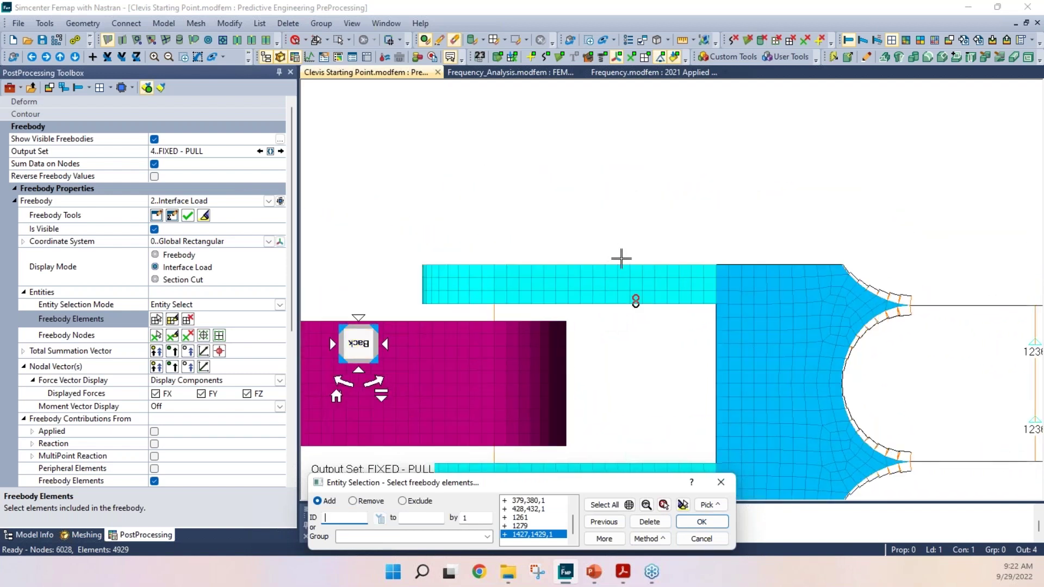
{"action": "left_click", "coordinate": [701, 521]}
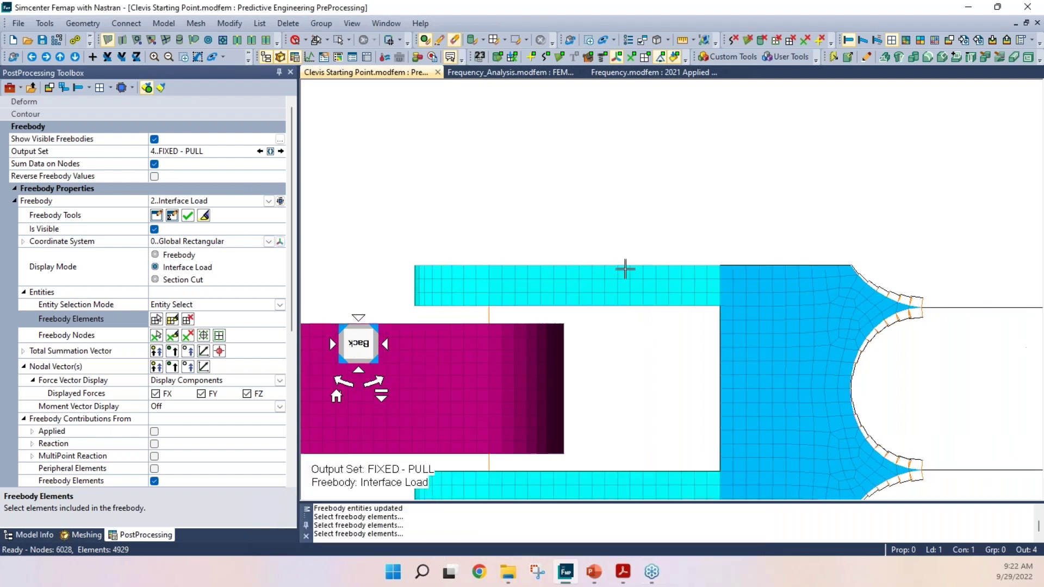
Select a one-element-wide strip across one clevis arm as the Interface Load's freebody elements and highlight them on the model.
{"action": "scroll", "coordinate": [624, 268], "scroll_direction": "up", "scroll_amount": 2}
{"action": "left_click", "coordinate": [156, 318]}
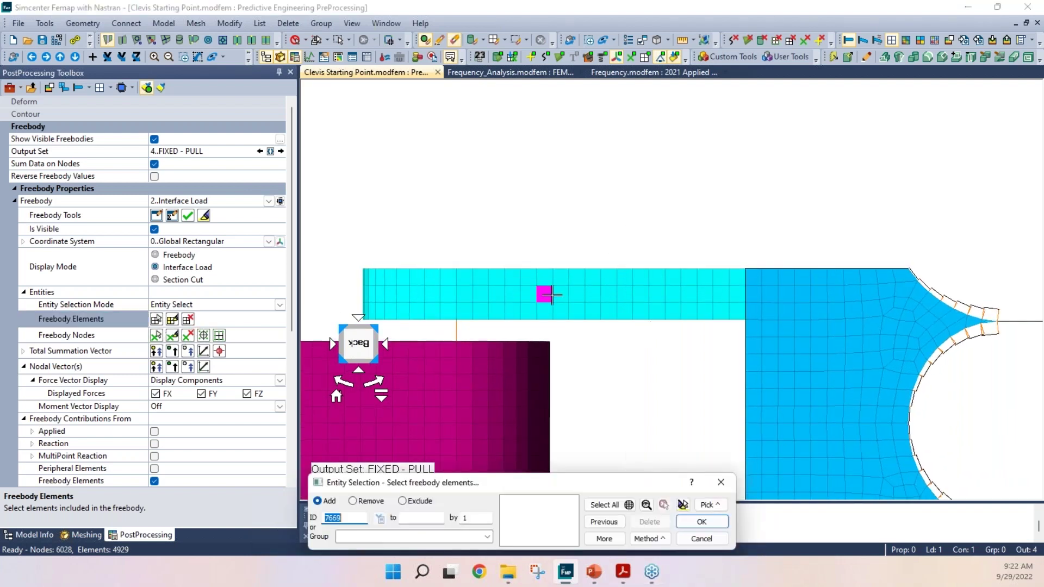
{"action": "left_click_drag", "start_coordinate": [615, 254], "coordinate": [635, 356]}
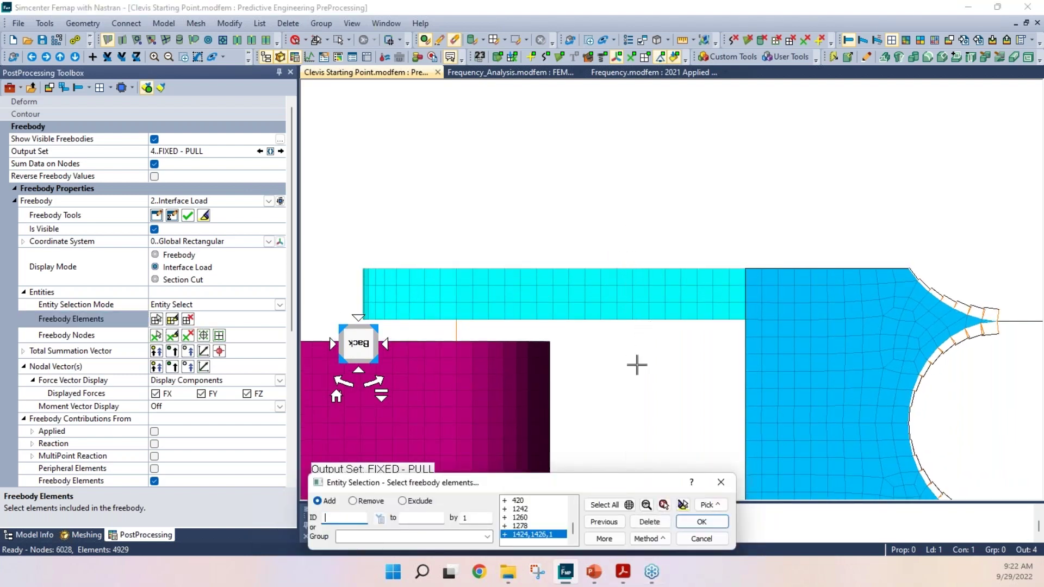
{"action": "left_click", "coordinate": [701, 522]}
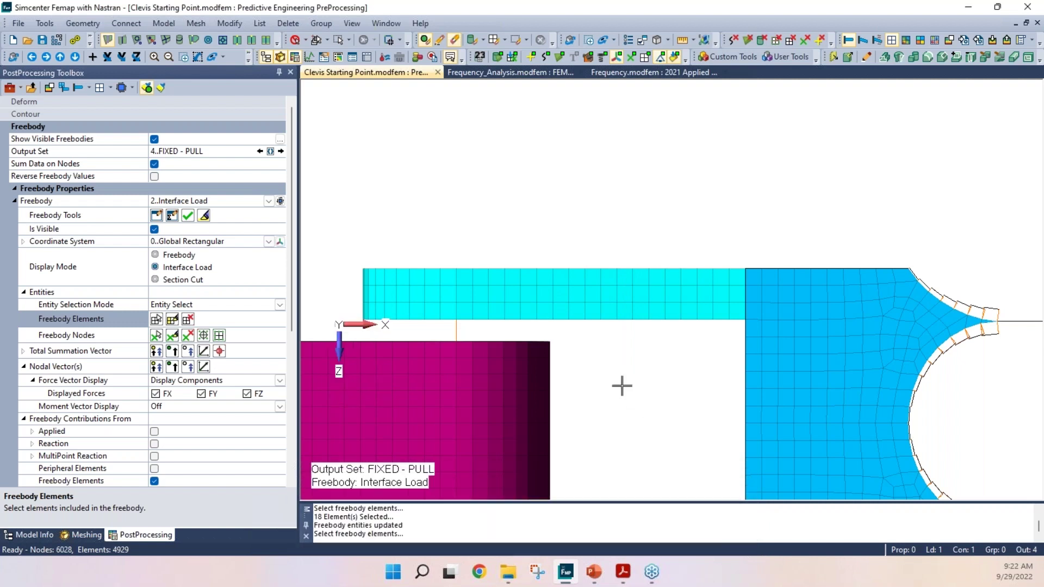
{"action": "left_click", "coordinate": [172, 319]}
{"action": "middle_click_drag", "start_coordinate": [629, 373], "coordinate": [606, 308]}
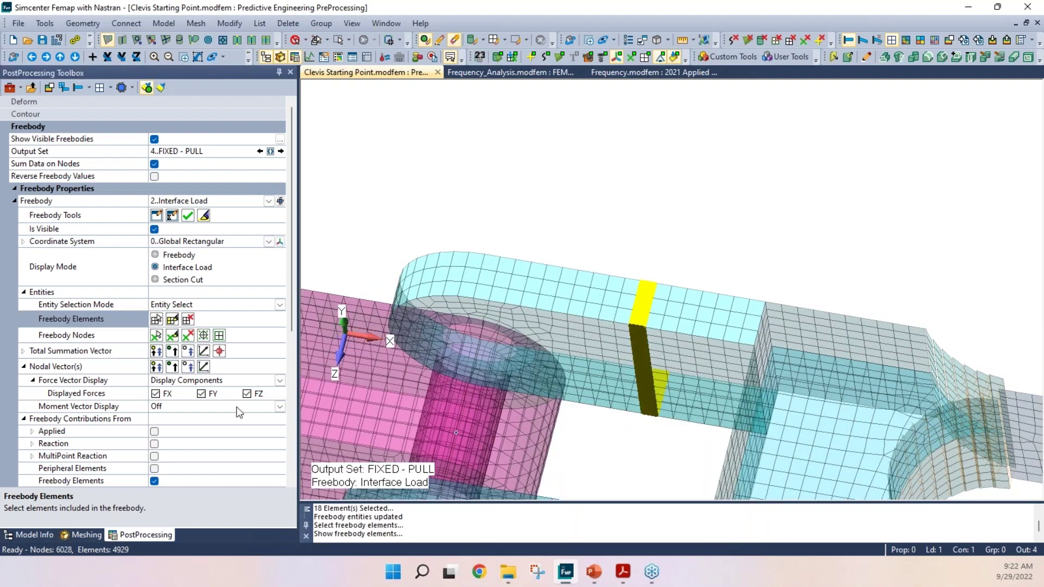
Select the nodes along the strip's edge nearest the pin as freebody nodes, and auto-locate the total summation vector at their center.
{"action": "left_click", "coordinate": [156, 336]}
{"action": "middle_click_drag", "start_coordinate": [658, 348], "coordinate": [679, 448]}
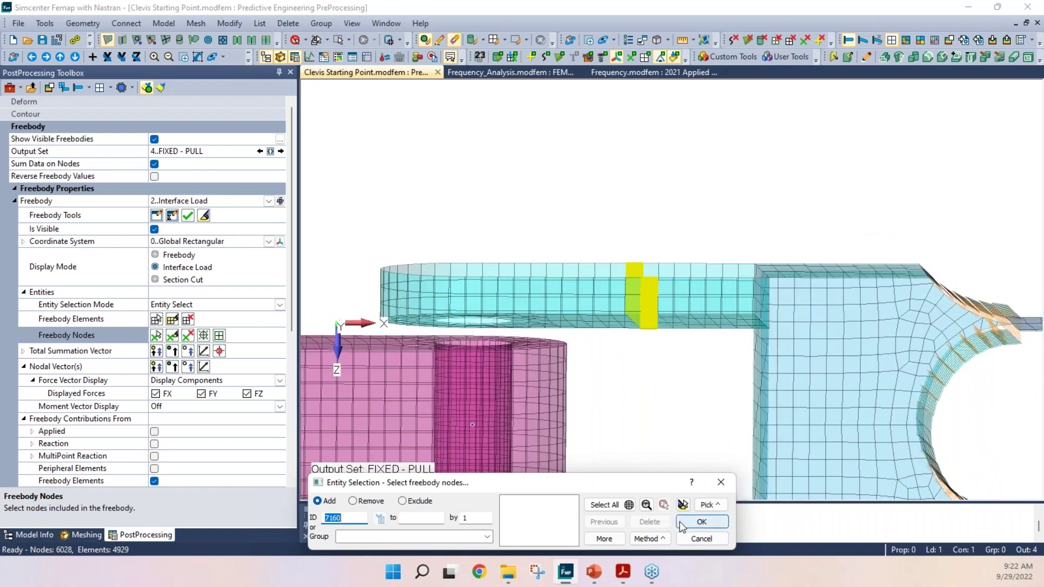
{"action": "left_click", "coordinate": [353, 338]}
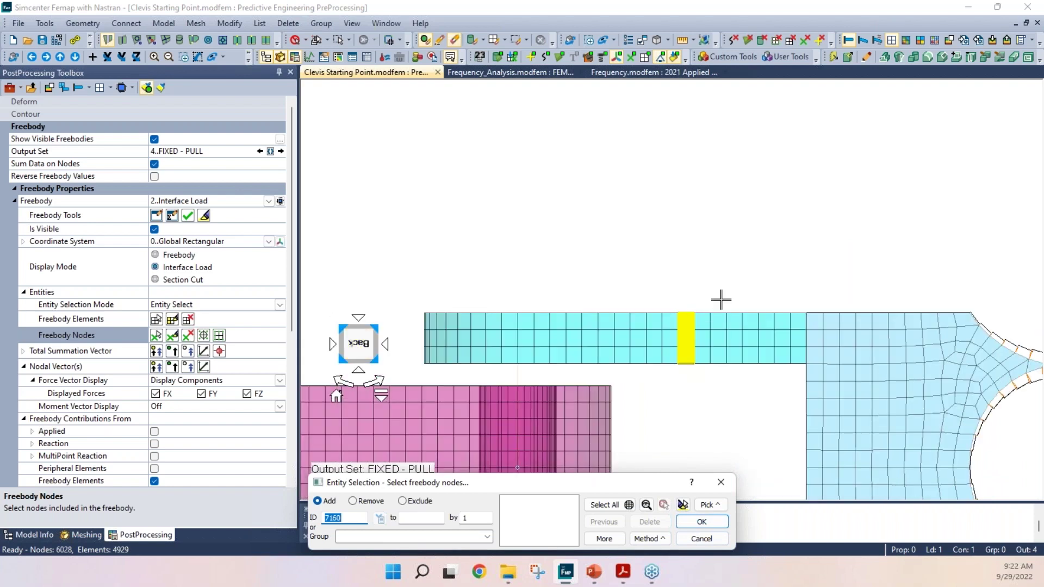
{"action": "left_click_drag", "start_coordinate": [672, 292], "coordinate": [689, 383]}
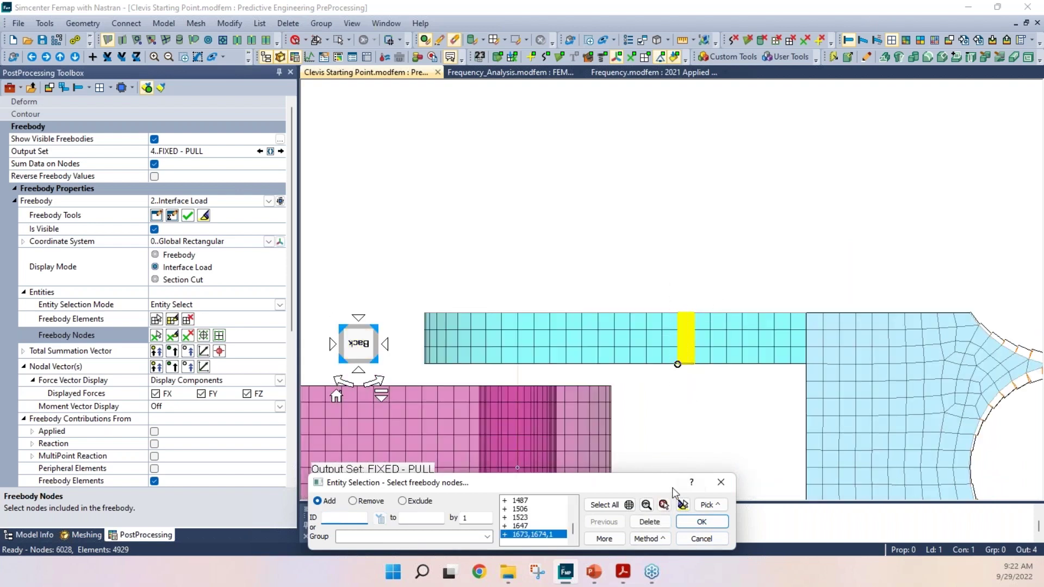
{"action": "middle_click_drag", "start_coordinate": [687, 379], "coordinate": [661, 285]}
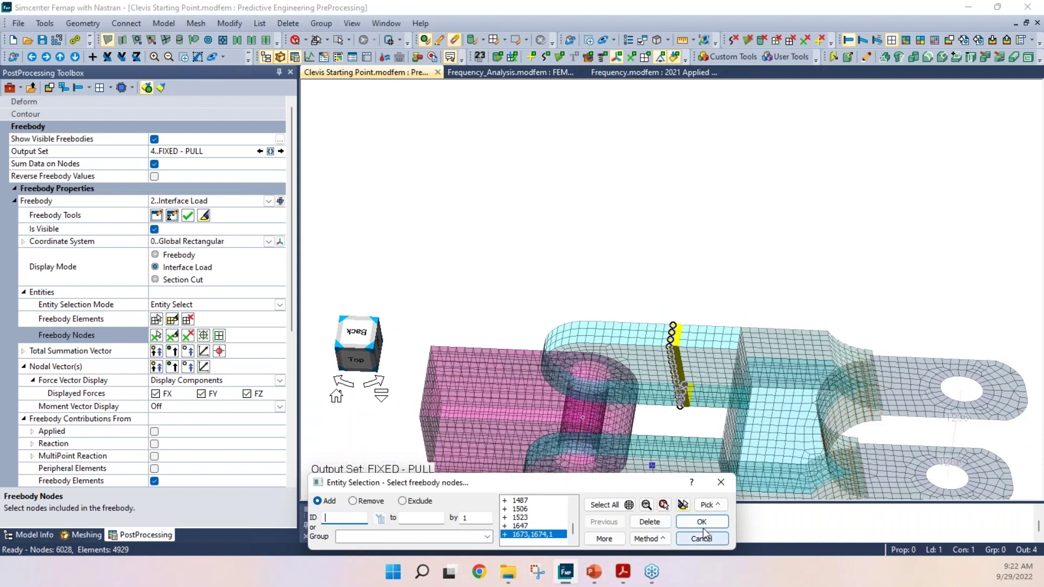
{"action": "left_click", "coordinate": [701, 523]}
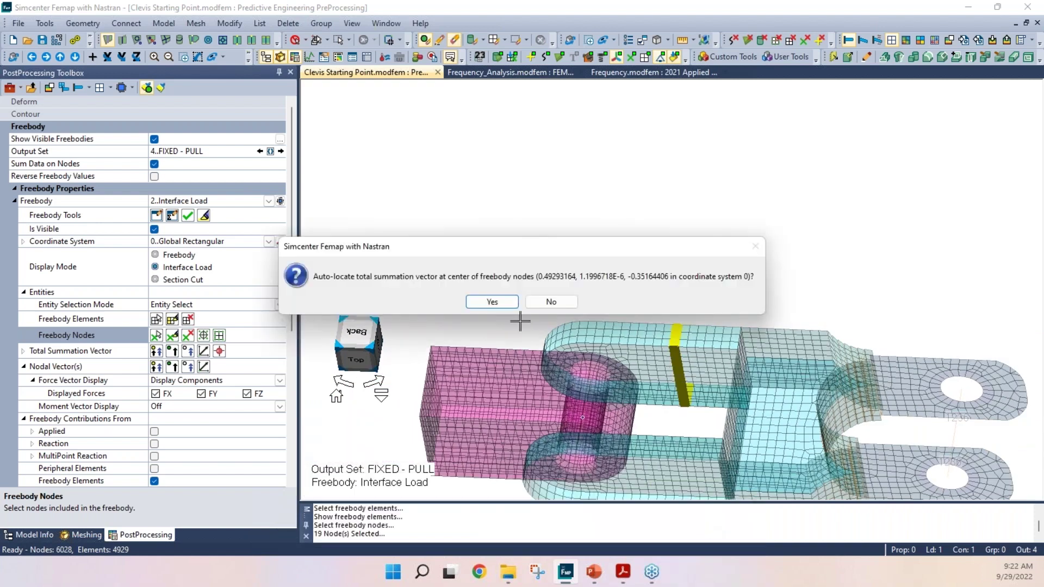
{"action": "left_click", "coordinate": [492, 303]}
Examine the interface load's nodal force components and total summation vector across the clevis arm for FIXED - PULL.
{"action": "mouse_move", "coordinate": [492, 304]}
{"action": "middle_mouse_down"}
{"action": "mouse_move", "coordinate": [867, 245]}
{"action": "mouse_move", "coordinate": [998, 282]}
{"action": "middle_mouse_up"}
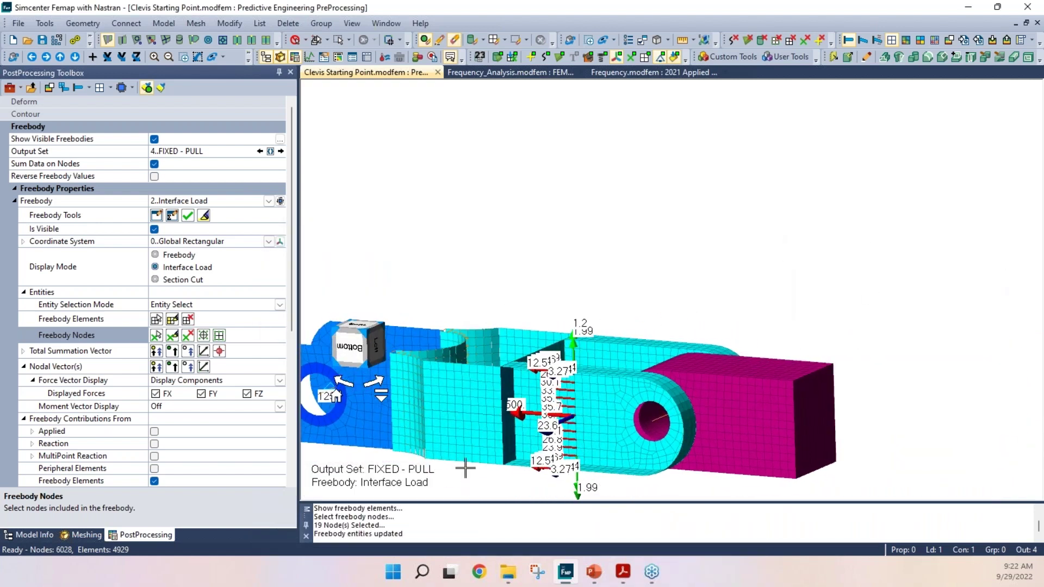
{"action": "scroll", "coordinate": [465, 469], "scroll_direction": "up", "scroll_amount": 5}
{"action": "middle_click_drag", "start_coordinate": [660, 343], "coordinate": [632, 444]}
{"action": "scroll", "coordinate": [631, 326], "scroll_direction": "down", "scroll_amount": 5}
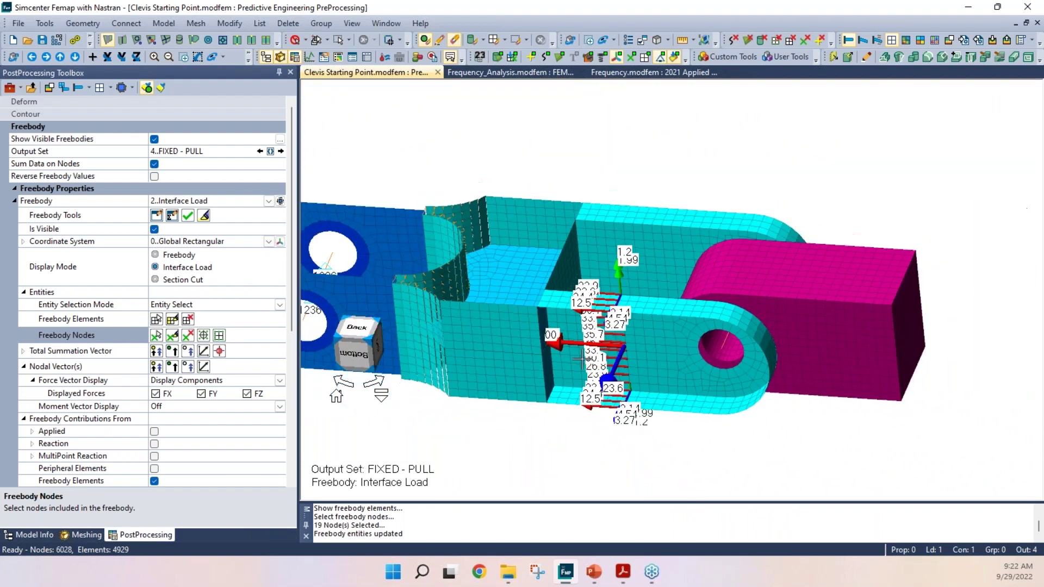
{"action": "scroll", "coordinate": [642, 345], "scroll_direction": "up", "scroll_amount": 6}
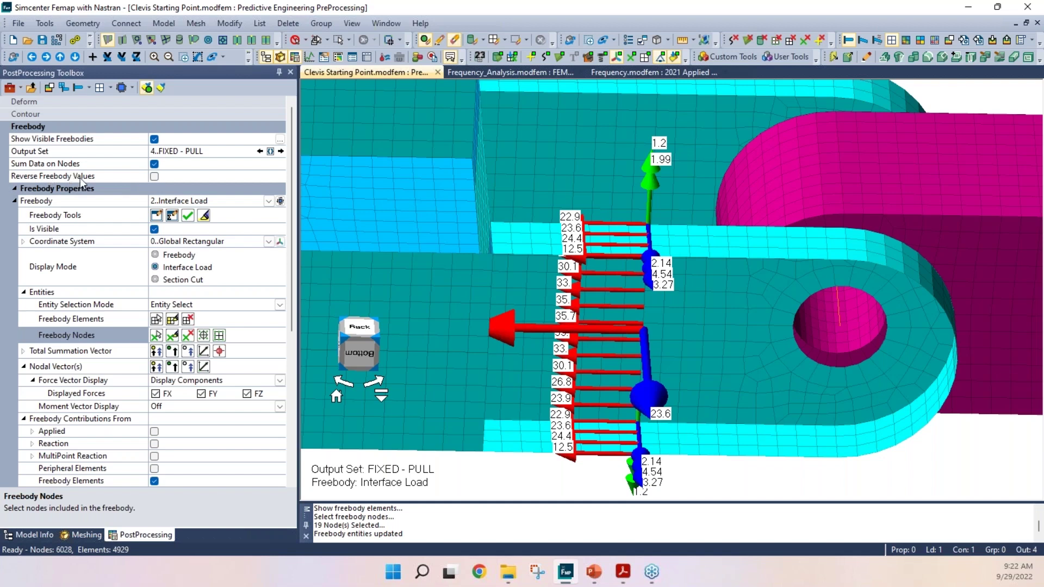
{"action": "left_click", "coordinate": [147, 178]}
{"action": "scroll", "coordinate": [612, 346], "scroll_direction": "down", "scroll_amount": 2}
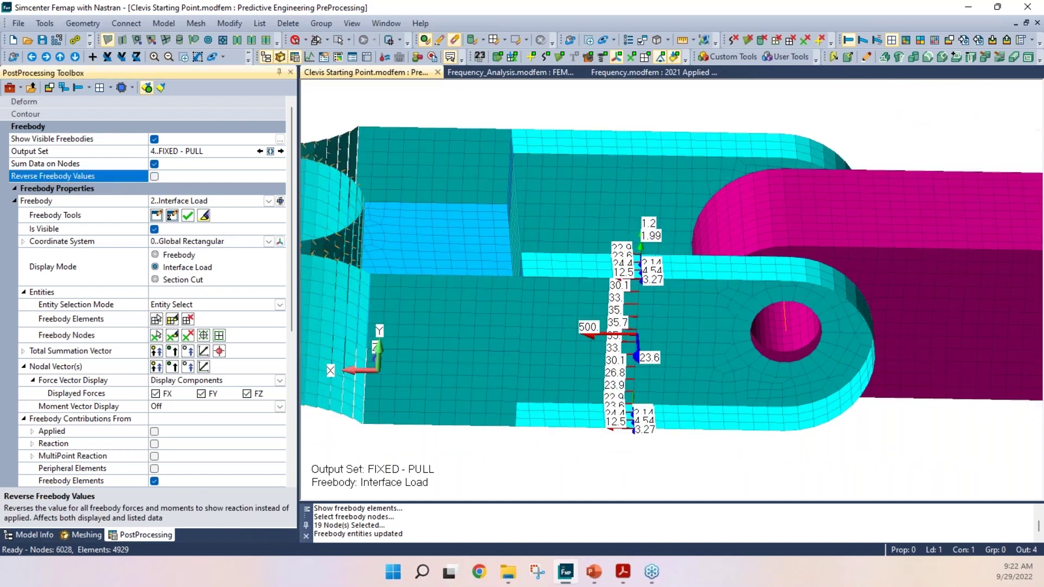
{"action": "scroll", "coordinate": [611, 346], "scroll_direction": "up", "scroll_amount": 3}
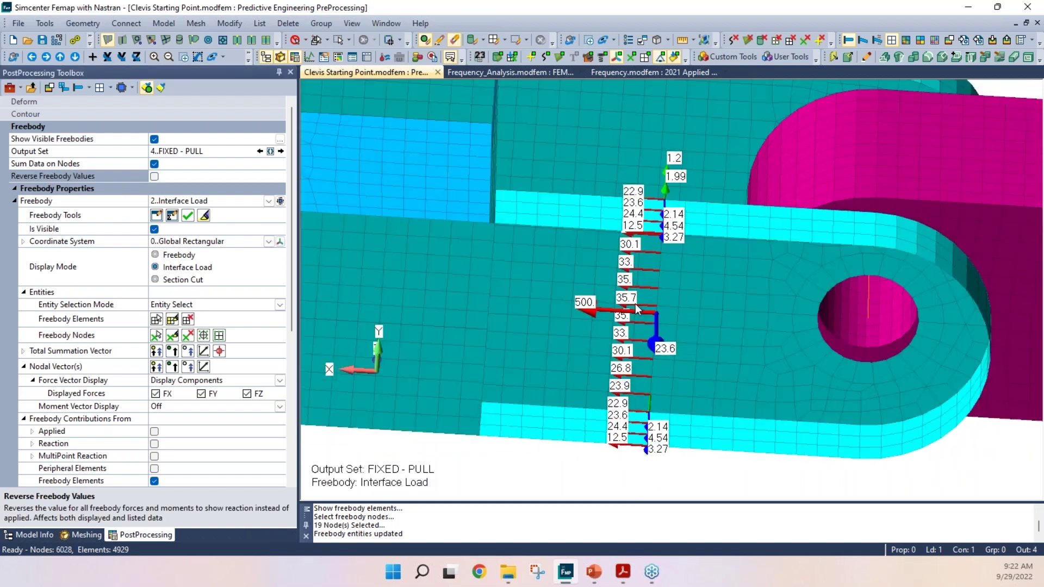
{"action": "scroll", "coordinate": [591, 327], "scroll_direction": "down", "scroll_amount": 3}
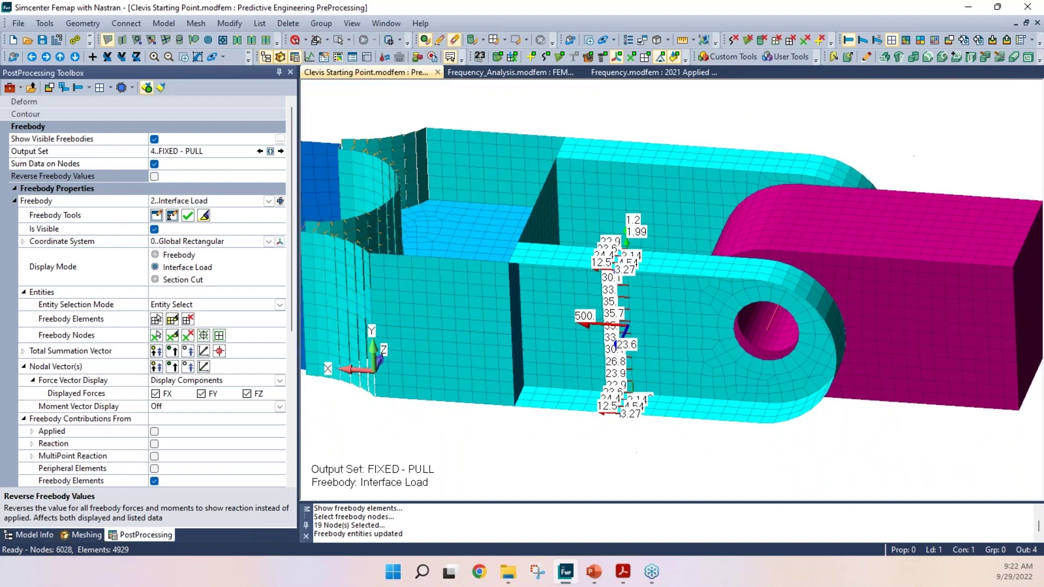
{"action": "scroll", "coordinate": [598, 343], "scroll_direction": "down", "scroll_amount": 2}
{"action": "scroll", "coordinate": [601, 345], "scroll_direction": "up", "scroll_amount": 3}
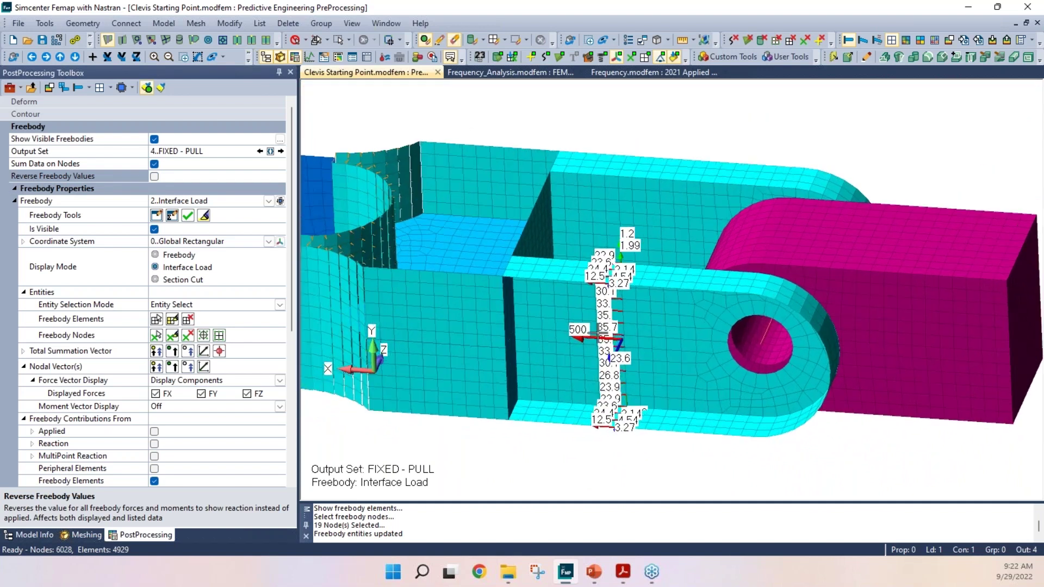
{"action": "middle_click_drag", "start_coordinate": [637, 318], "coordinate": [623, 342]}
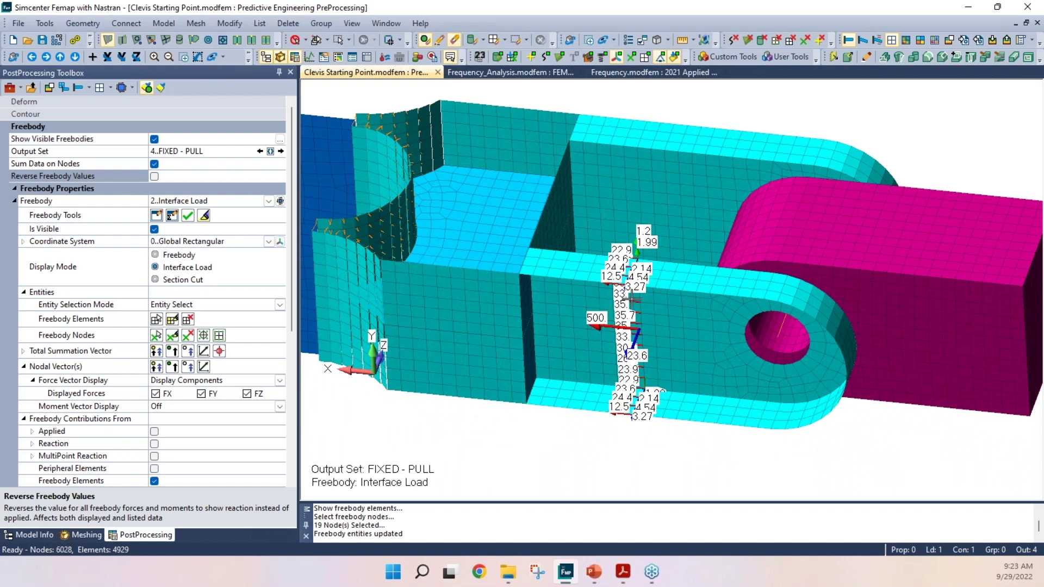
{"action": "scroll", "coordinate": [613, 315], "scroll_direction": "up", "scroll_amount": 3}
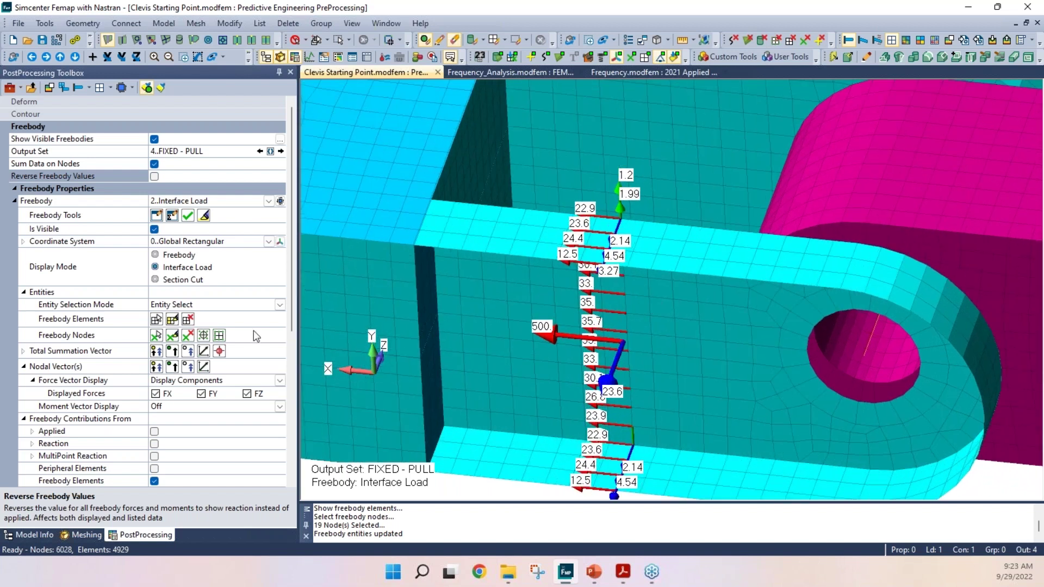
Highlight the Interface Load's freebody nodes and its freebody elements on the clevis arm to compare the two selections.
{"action": "left_click", "coordinate": [173, 336]}
{"action": "middle_click_drag", "start_coordinate": [602, 291], "coordinate": [628, 274]}
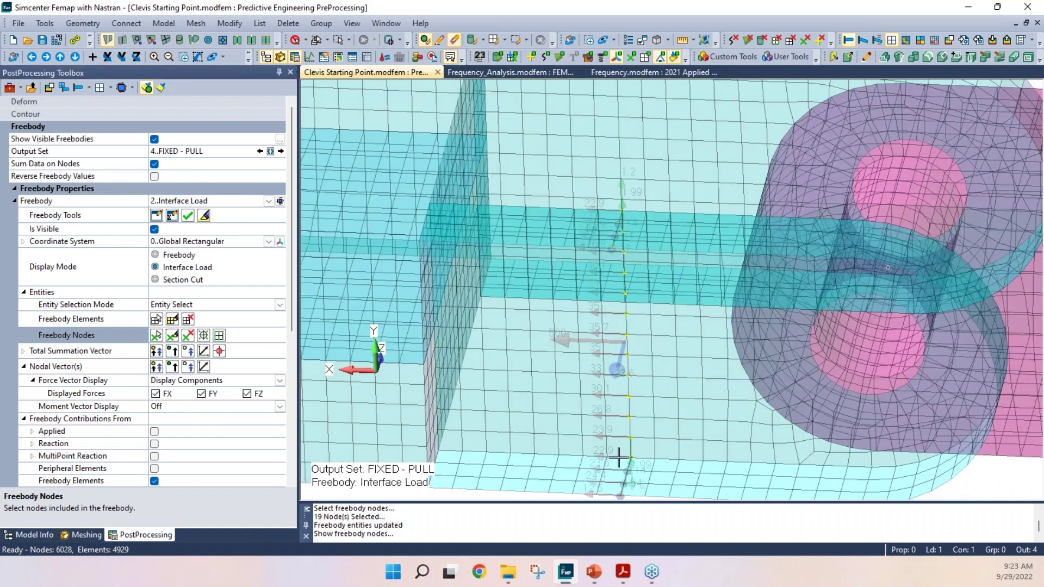
{"action": "left_click", "coordinate": [172, 319]}
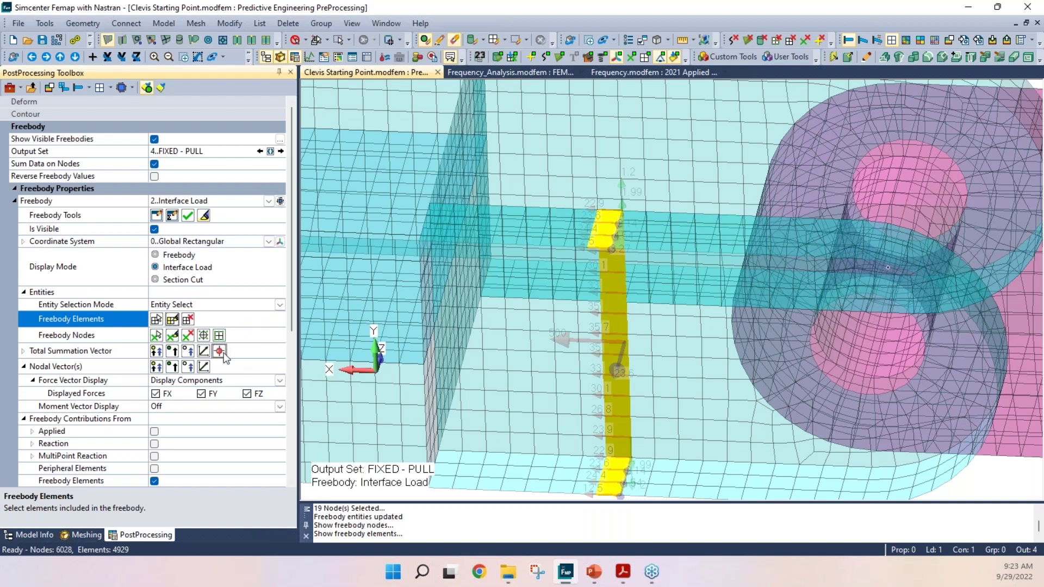
Widen the Interface Load's freebody element selection to a two-element-wide strip across the clevis arm.
{"action": "left_click", "coordinate": [158, 321]}
{"action": "middle_click_drag", "start_coordinate": [661, 319], "coordinate": [675, 354]}
{"action": "scroll", "coordinate": [651, 233], "scroll_direction": "up", "scroll_amount": 5}
{"action": "middle_click_drag", "start_coordinate": [651, 233], "coordinate": [591, 175]}
{"action": "left_click_drag", "start_coordinate": [593, 178], "coordinate": [632, 291]}
{"action": "left_click", "coordinate": [701, 523]}
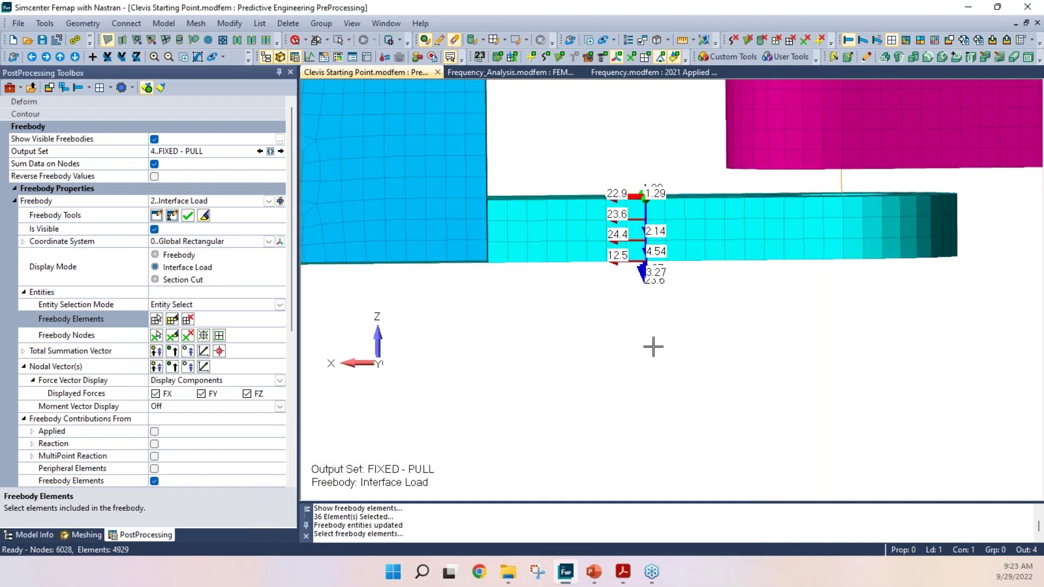
Highlight the widened freebody element strip and examine its position and the interface load vectors on the clevis arm.
{"action": "middle_click_drag", "start_coordinate": [652, 345], "coordinate": [642, 312]}
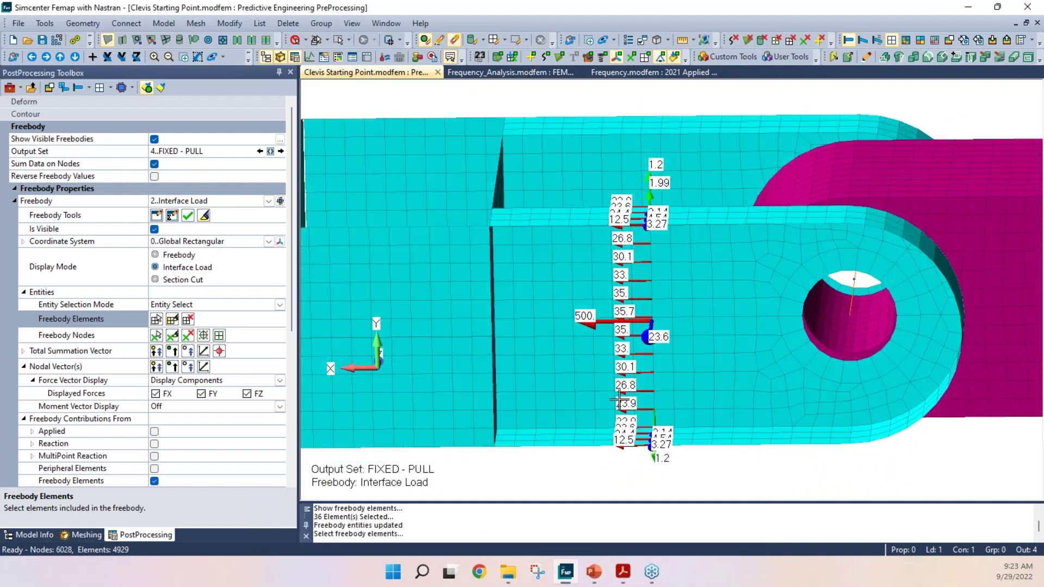
{"action": "left_click", "coordinate": [172, 320]}
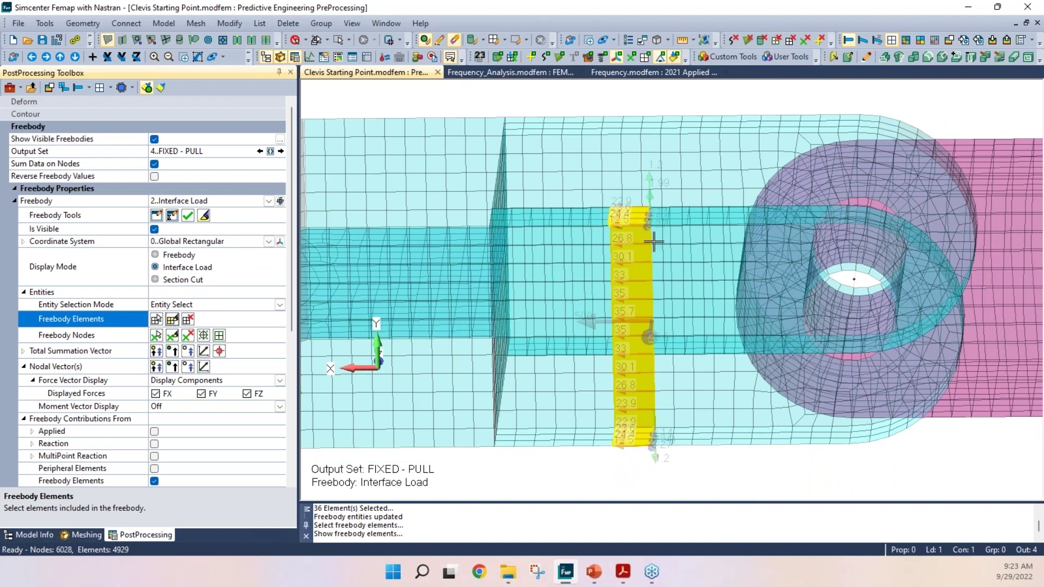
{"action": "middle_click_drag", "start_coordinate": [655, 242], "coordinate": [618, 292]}
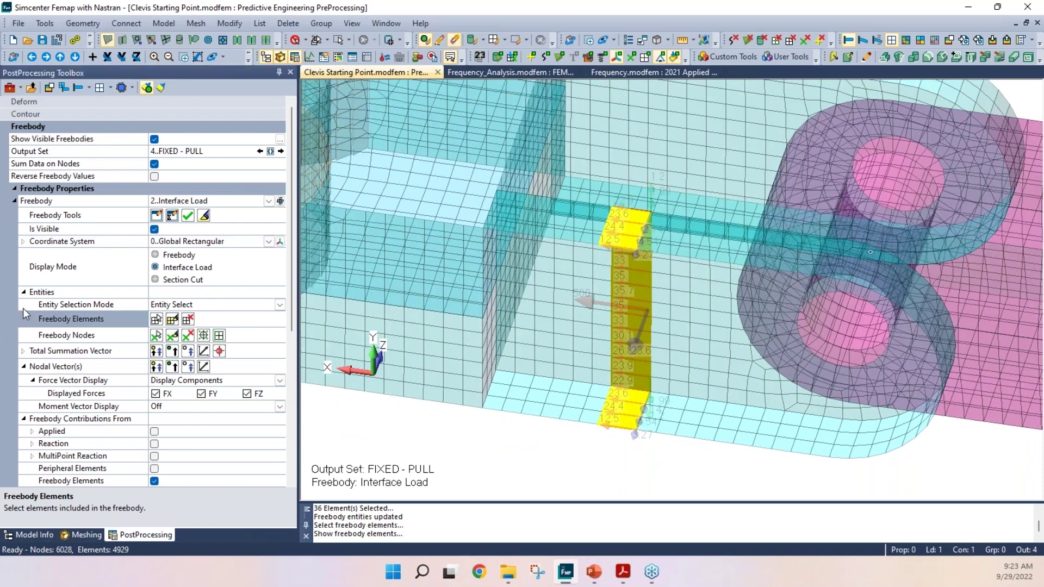
{"action": "scroll", "coordinate": [677, 354], "scroll_direction": "down", "scroll_amount": 3}
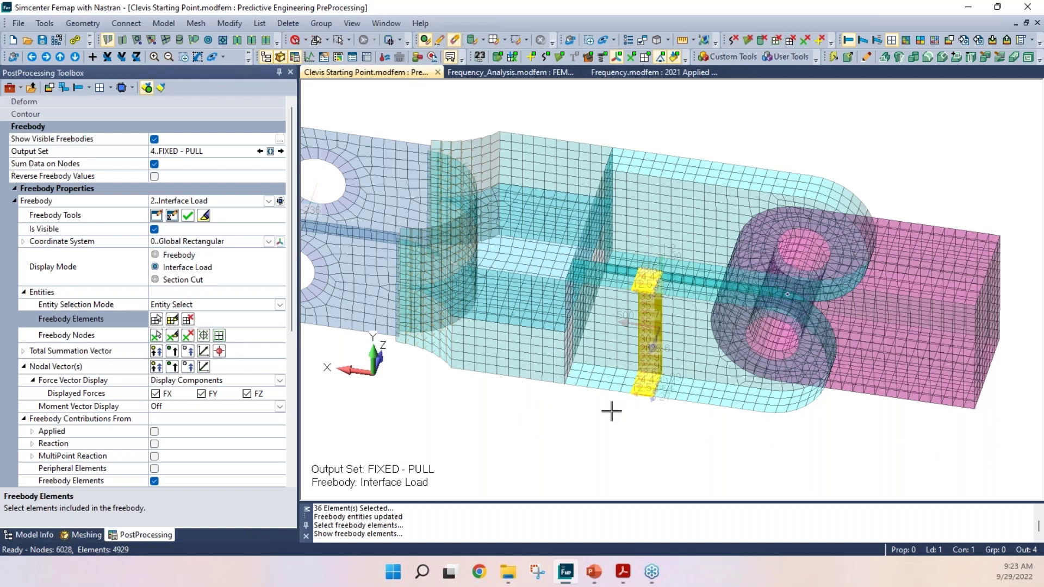
{"action": "key", "text": "ctrl+f"}
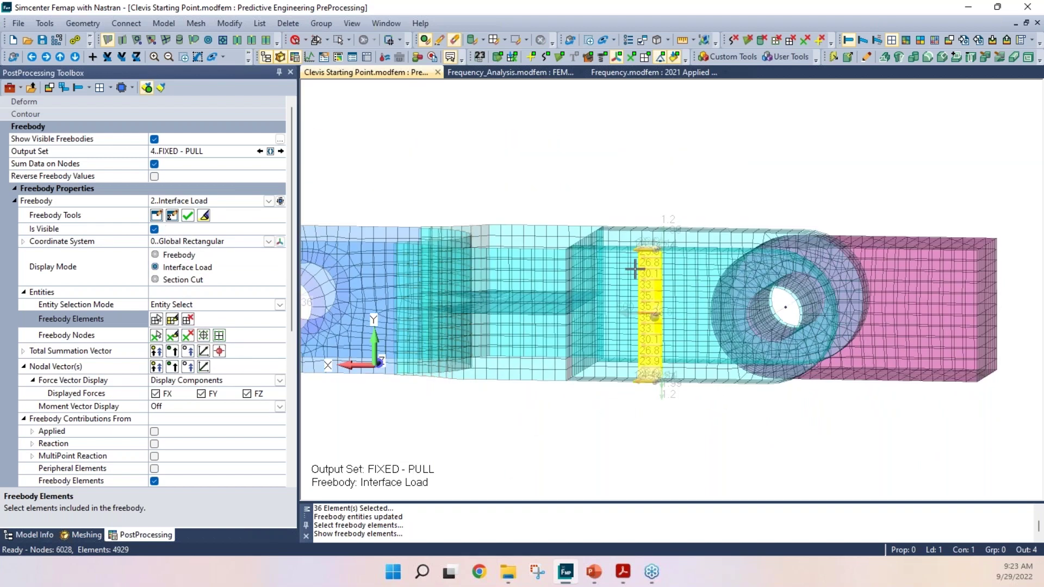
{"action": "middle_click_drag", "start_coordinate": [635, 269], "coordinate": [684, 253]}
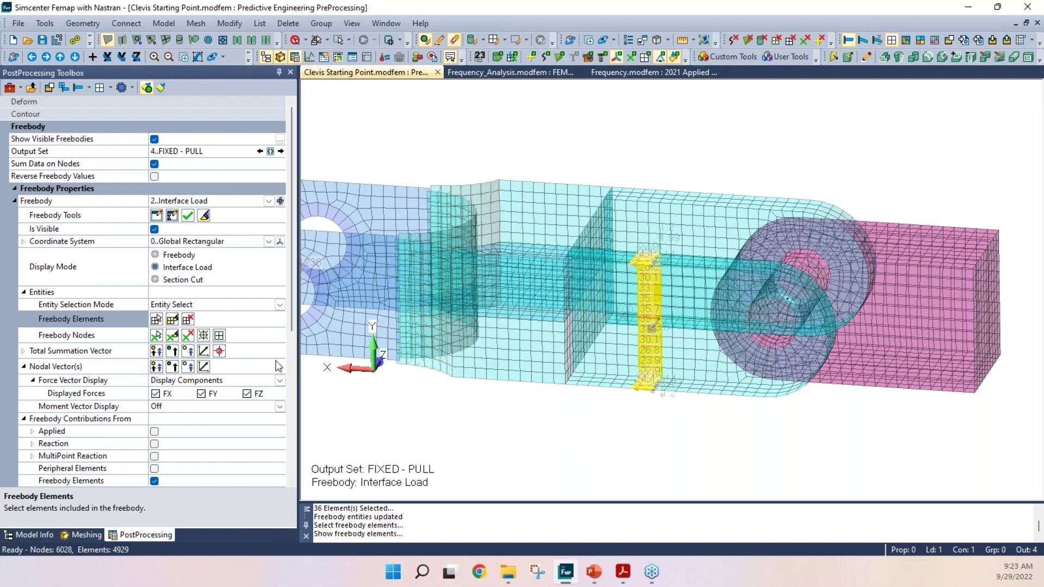
{"action": "middle_click_drag", "start_coordinate": [385, 310], "coordinate": [479, 317]}
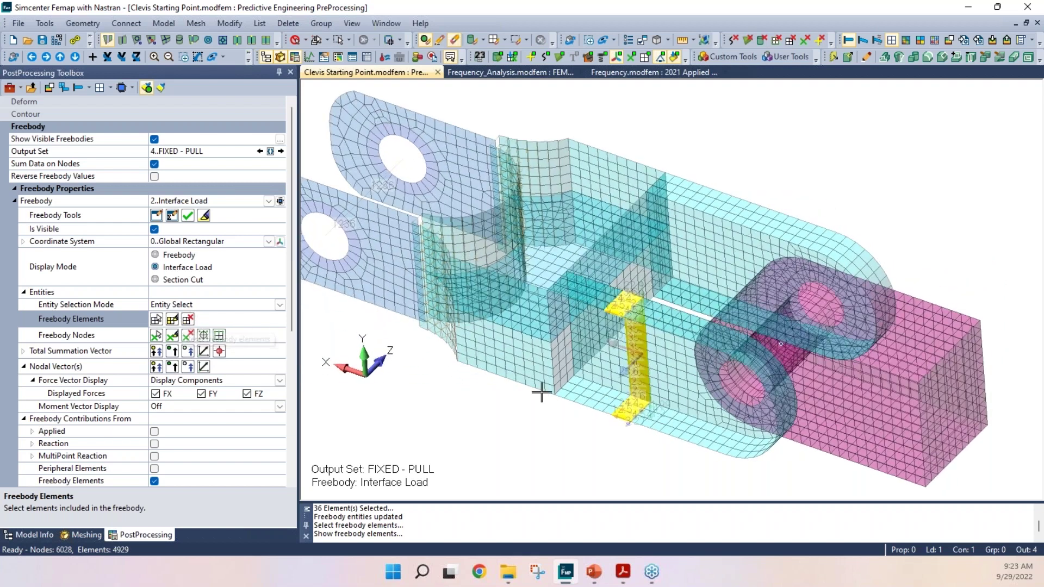
{"action": "scroll", "coordinate": [538, 369], "scroll_direction": "down", "scroll_amount": 5}
{"action": "middle_click_drag", "start_coordinate": [610, 400], "coordinate": [381, 358]}
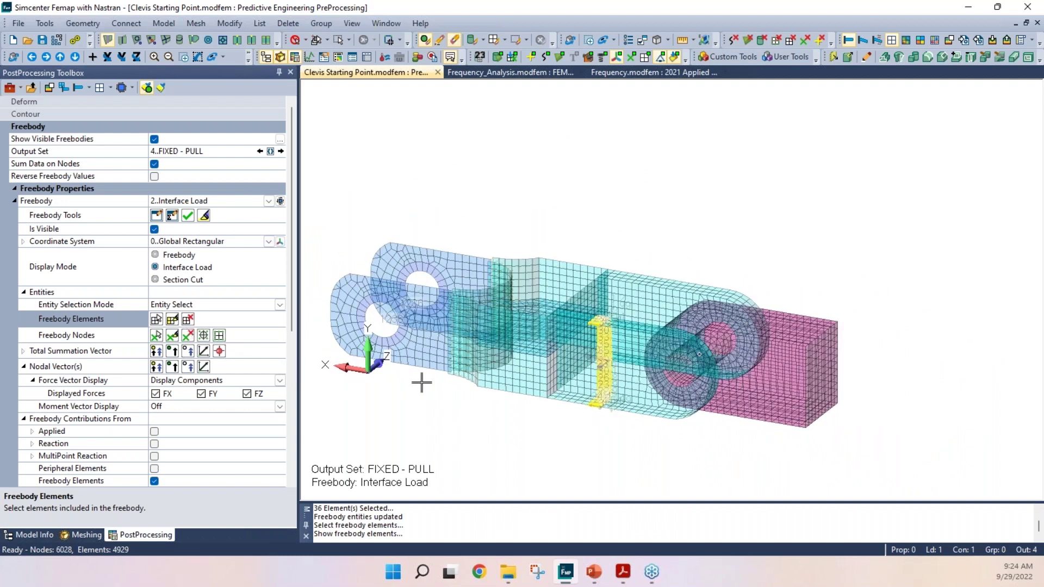
{"action": "mouse_move", "coordinate": [456, 422]}
{"action": "middle_mouse_down"}
{"action": "mouse_move", "coordinate": [472, 401]}
{"action": "mouse_move", "coordinate": [474, 428]}
{"action": "middle_mouse_up"}
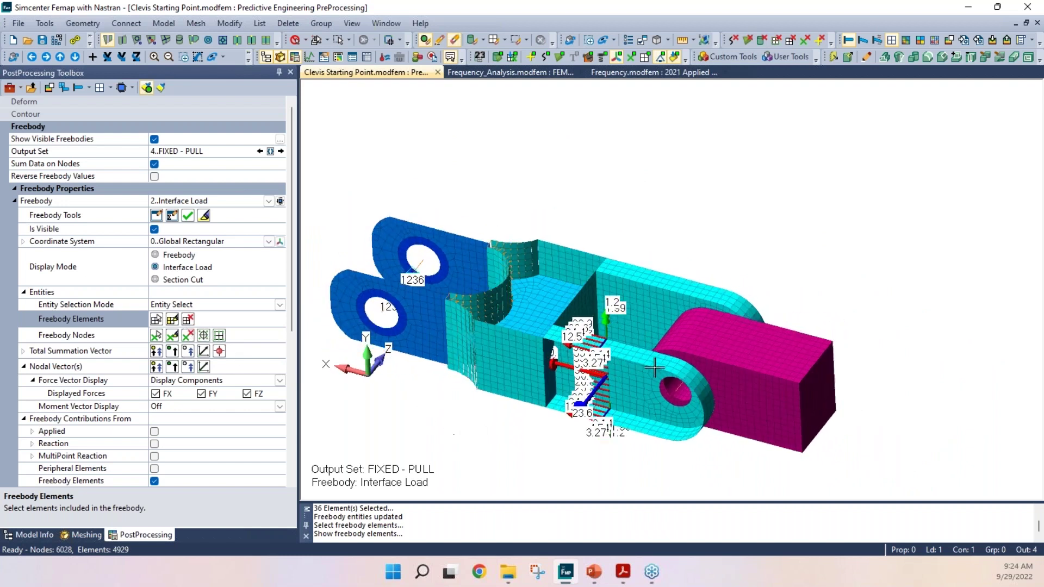
{"action": "scroll", "coordinate": [655, 368], "scroll_direction": "up", "scroll_amount": 3}
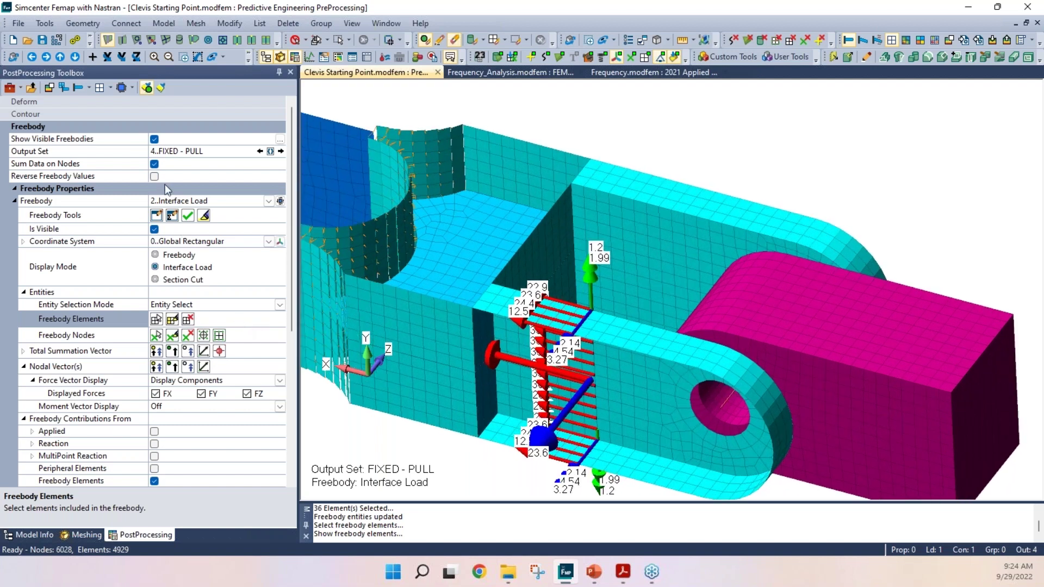
Hide the Interface Load freebody from the view.
{"action": "left_click", "coordinate": [279, 140]}
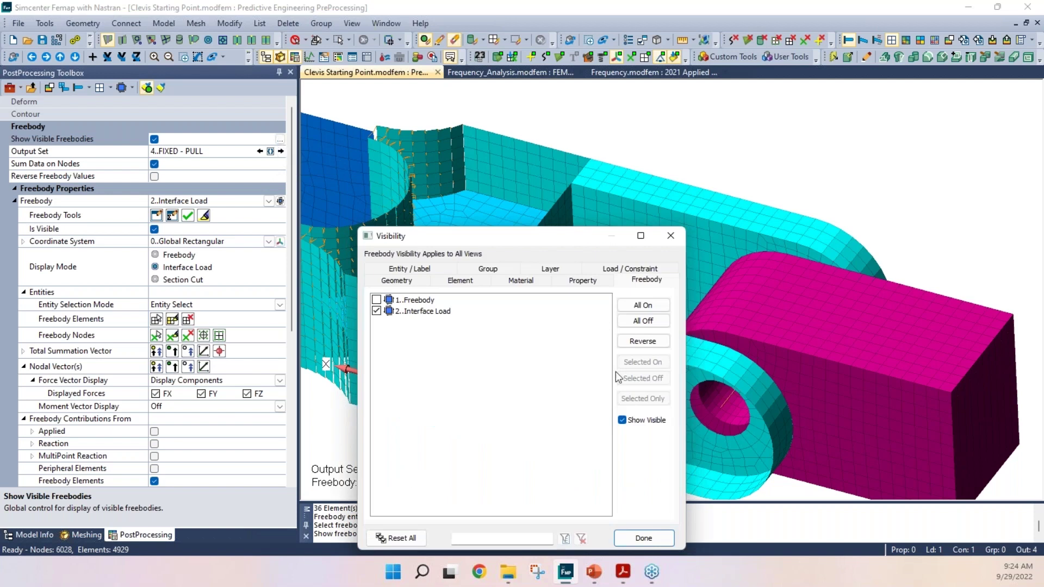
{"action": "left_click", "coordinate": [377, 311]}
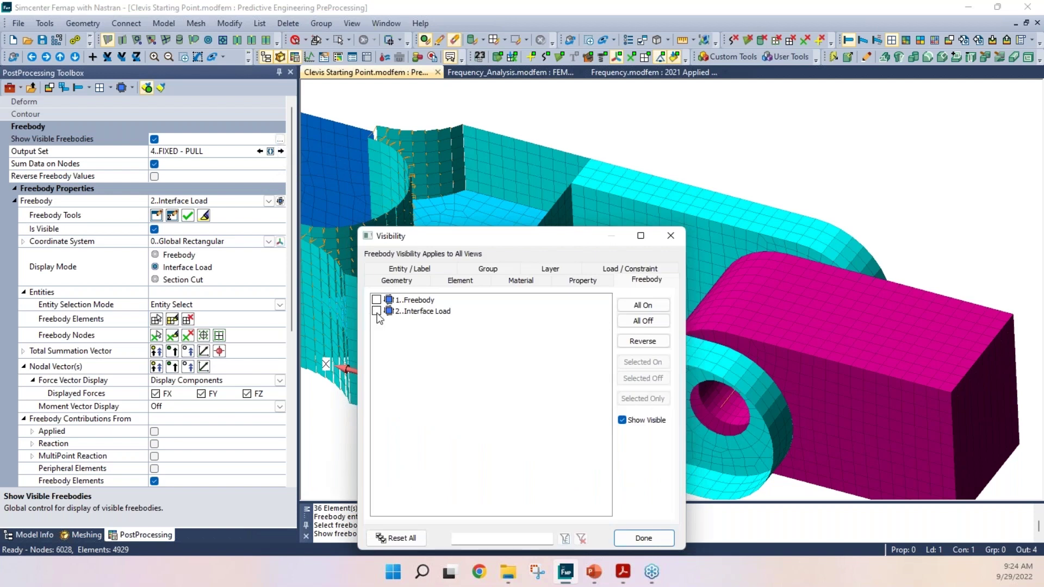
{"action": "left_click", "coordinate": [644, 537]}
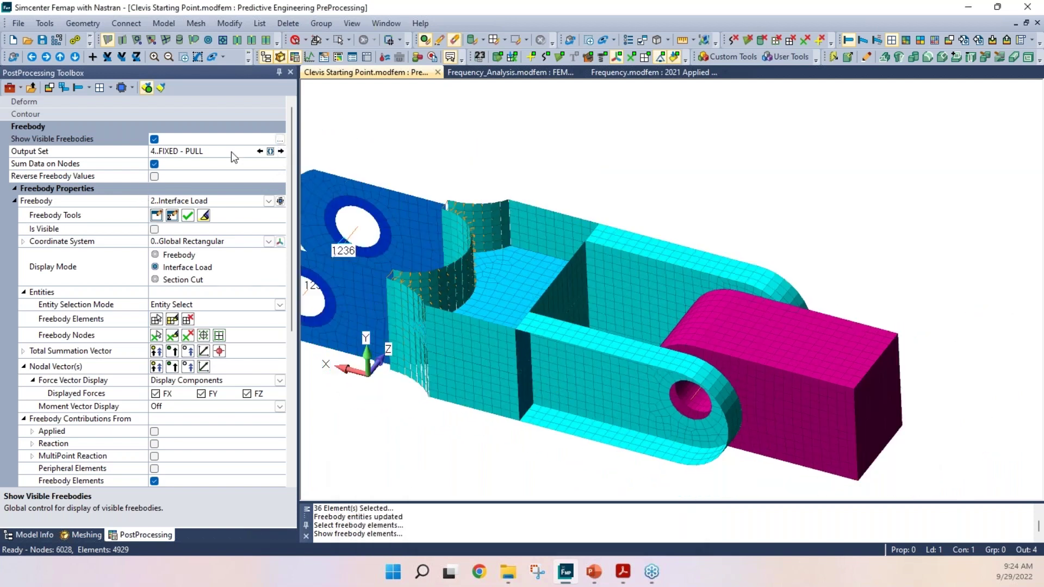
Show both the Freebody and Interface Load freebodies together, and hide both again.
{"action": "left_click", "coordinate": [280, 139]}
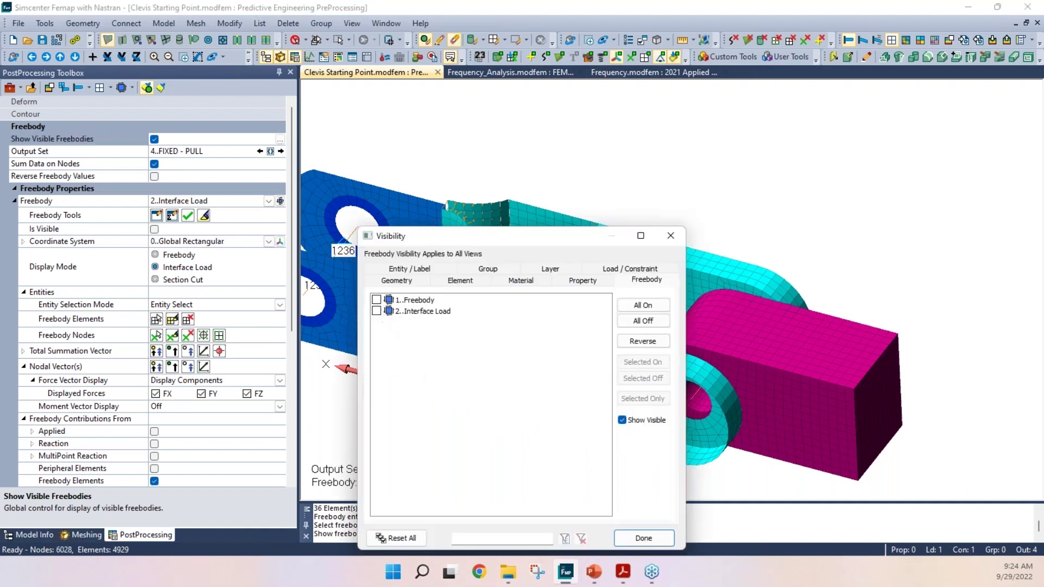
{"action": "left_click", "coordinate": [644, 538]}
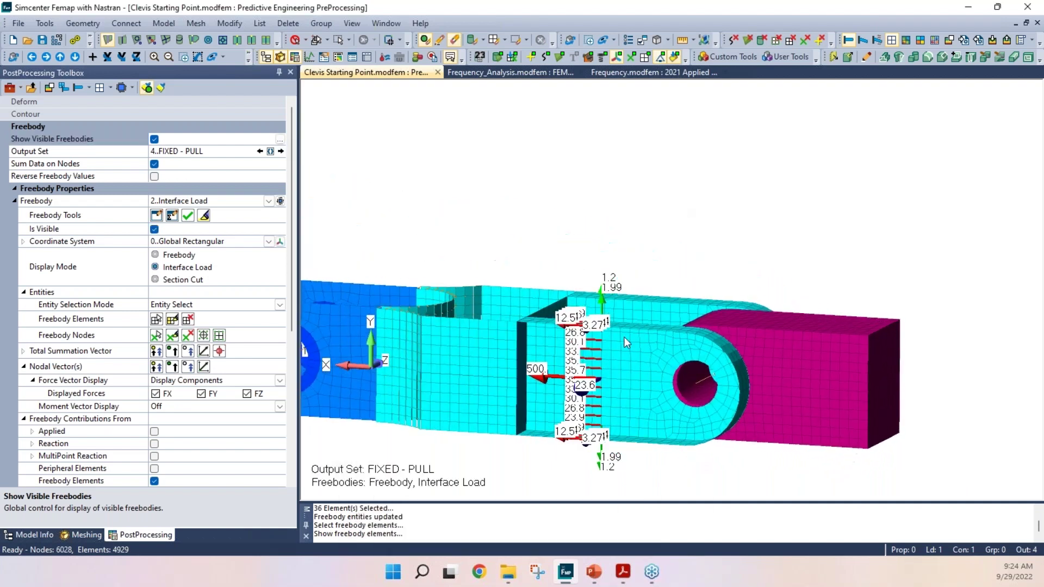
{"action": "left_click", "coordinate": [279, 139]}
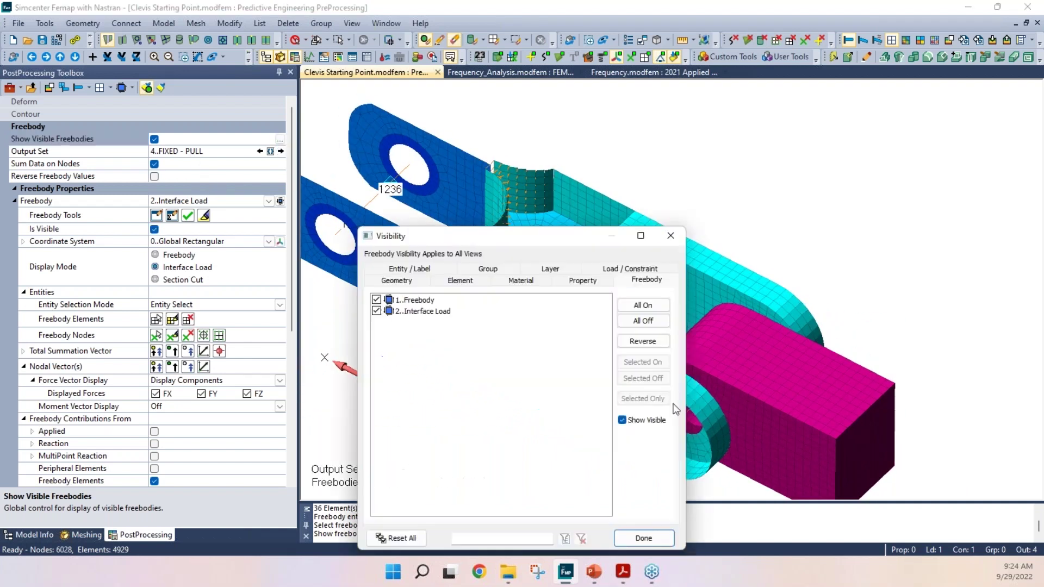
{"action": "left_click", "coordinate": [376, 299]}
{"action": "left_click", "coordinate": [376, 311]}
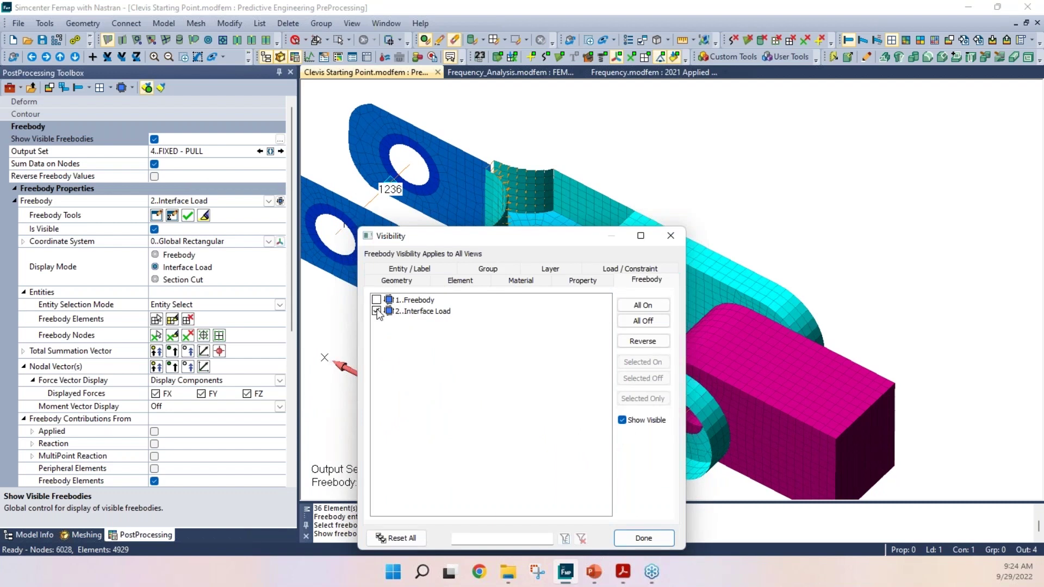
{"action": "left_click", "coordinate": [671, 537]}
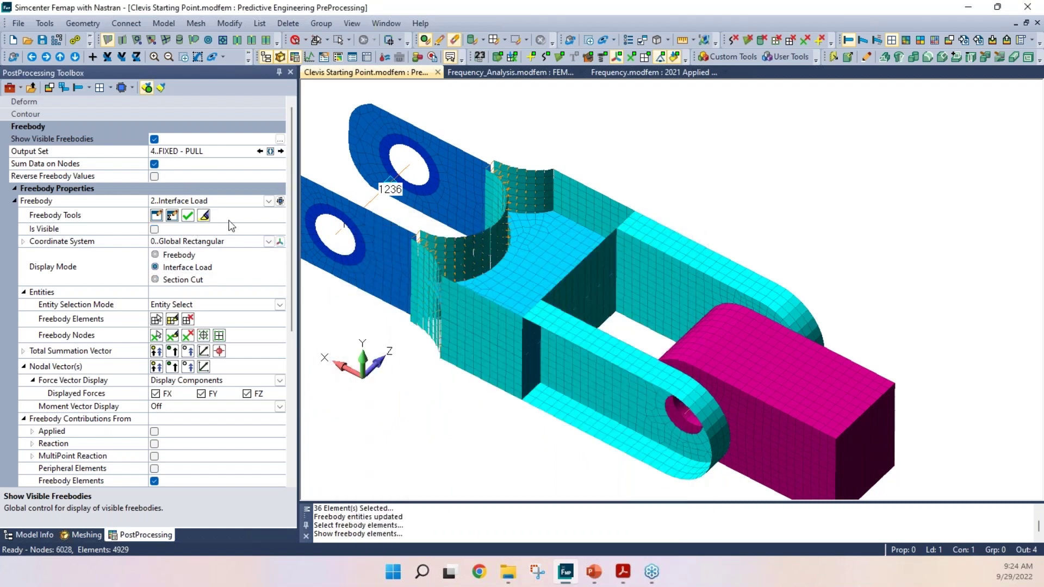
Start a new freebody titled Section with the Section Cut display mode.
{"action": "left_click", "coordinate": [280, 200]}
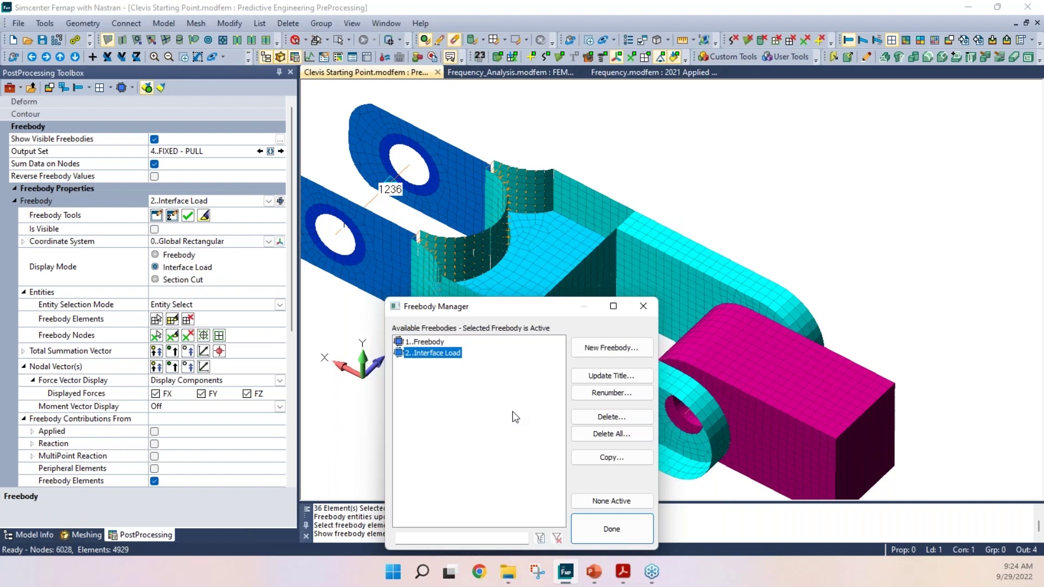
{"action": "left_click", "coordinate": [604, 350]}
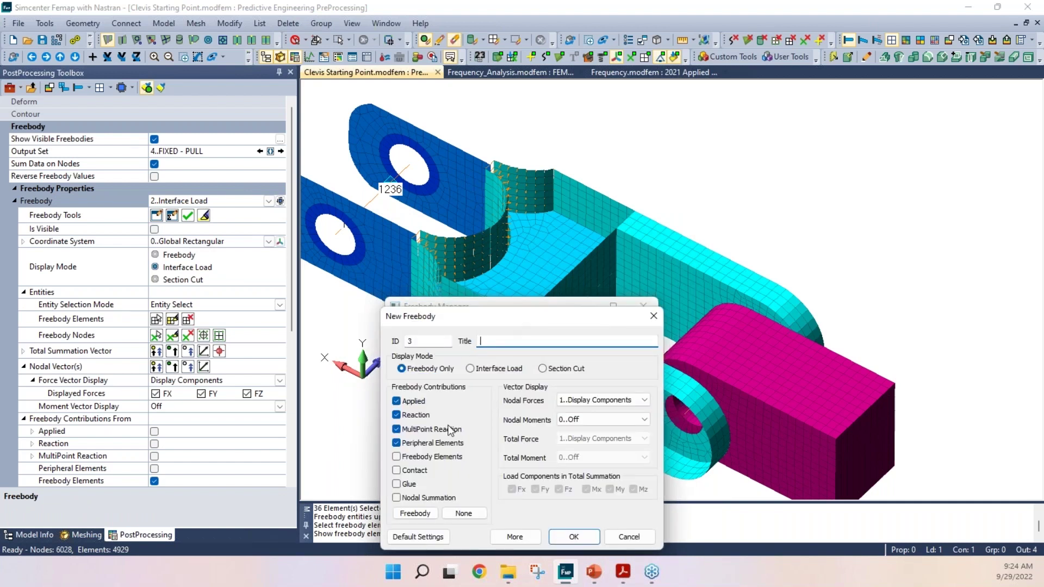
{"action": "left_click", "coordinate": [556, 370]}
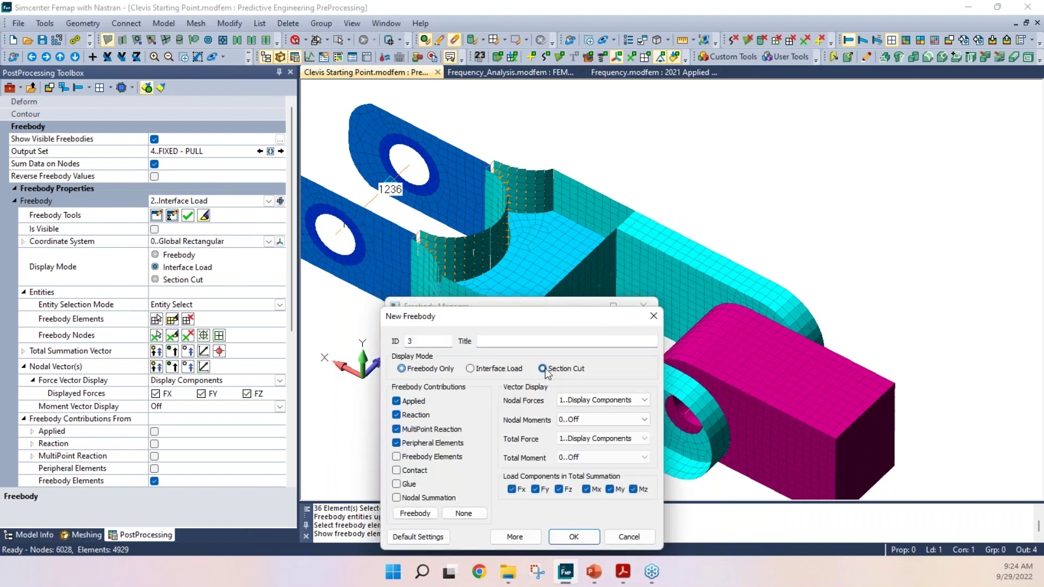
{"action": "left_click", "coordinate": [496, 340]}
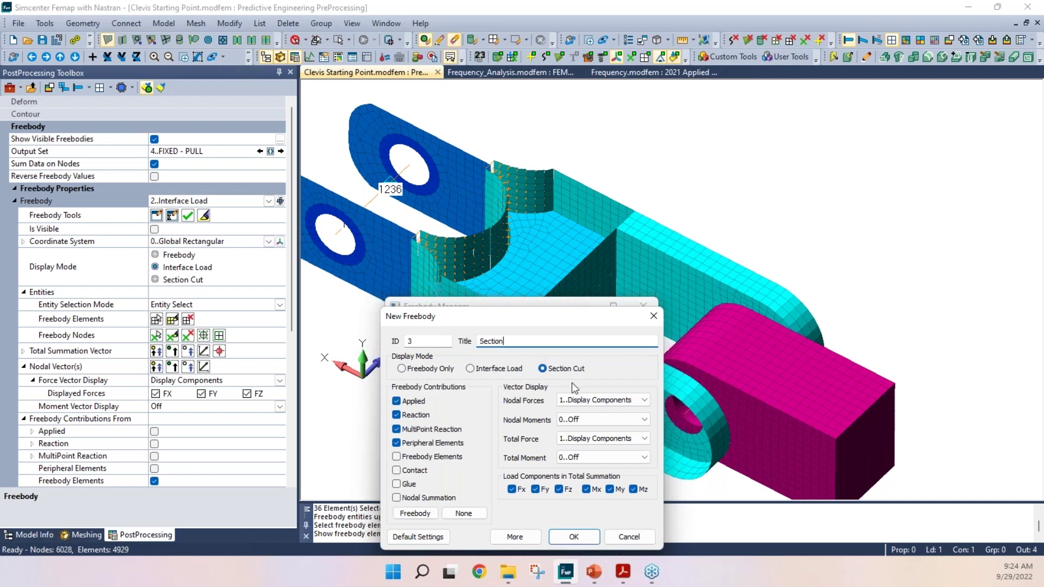
Limit the new section cut's contributions to Freebody Elements only, create it, and close the freebody manager.
{"action": "left_click", "coordinate": [397, 401]}
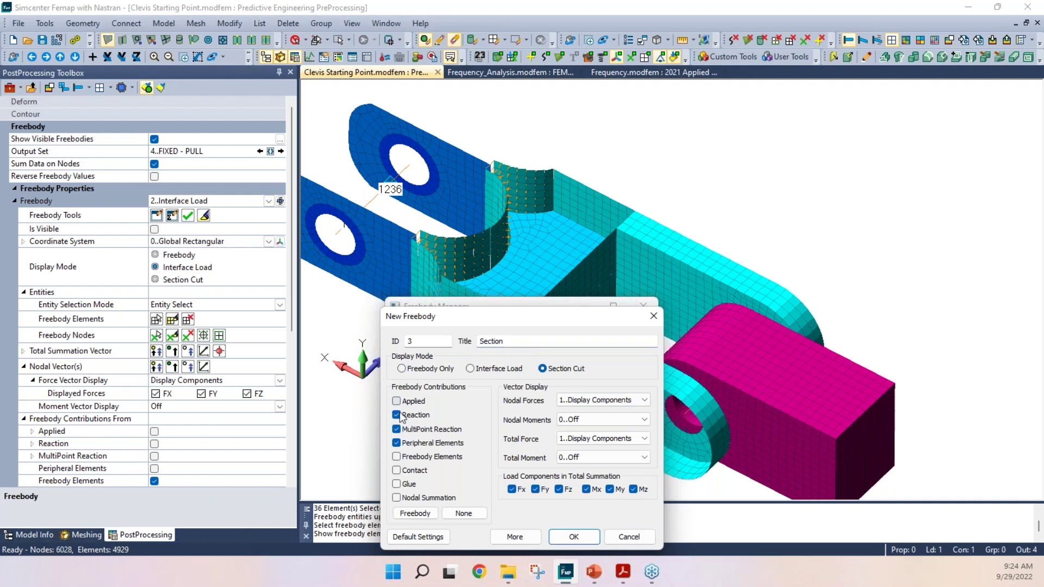
{"action": "left_click", "coordinate": [398, 415]}
{"action": "left_click", "coordinate": [397, 429]}
{"action": "left_click", "coordinate": [397, 443]}
{"action": "left_click_drag", "start_coordinate": [546, 320], "coordinate": [543, 148]}
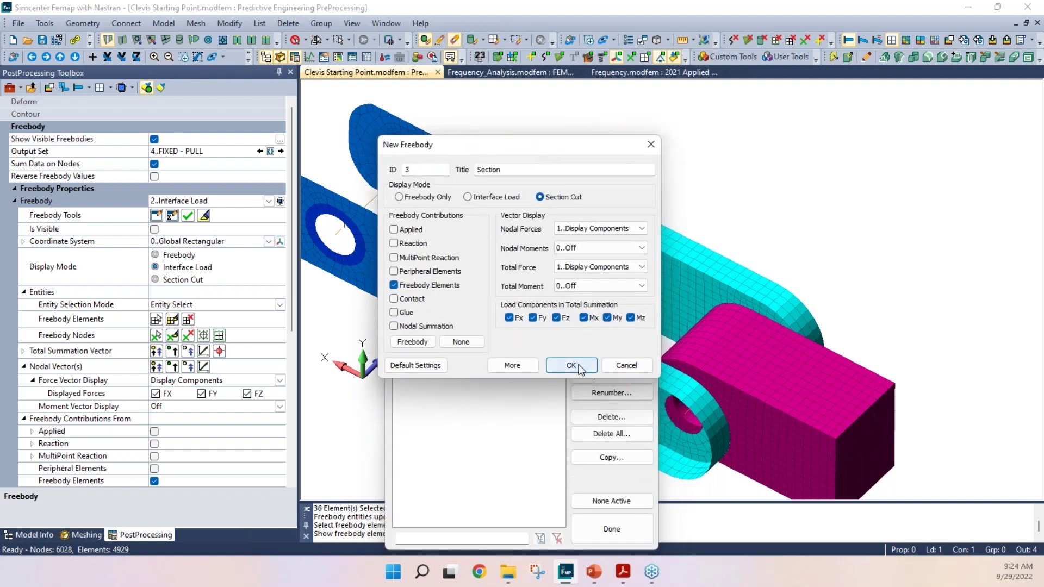
{"action": "left_click", "coordinate": [572, 366]}
{"action": "left_click_drag", "start_coordinate": [557, 308], "coordinate": [523, 183]}
{"action": "left_click", "coordinate": [585, 410]}
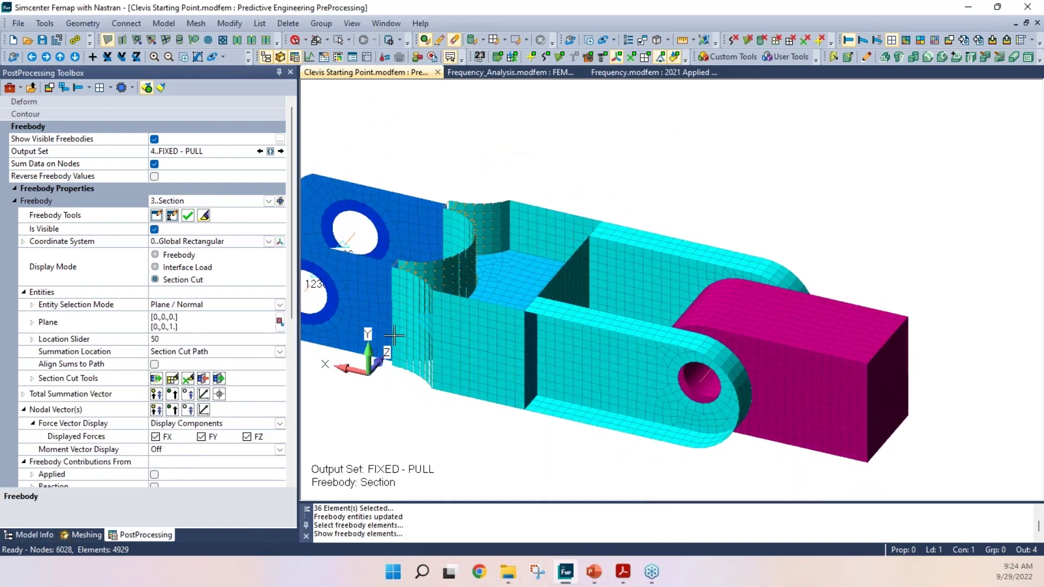
Keep the section cut's entity selection mode at Plane / Normal and start defining its plane with the CSys Plane method.
{"action": "mouse_move", "coordinate": [469, 339]}
{"action": "middle_mouse_down"}
{"action": "mouse_move", "coordinate": [564, 336]}
{"action": "mouse_move", "coordinate": [599, 302]}
{"action": "mouse_move", "coordinate": [593, 335]}
{"action": "mouse_move", "coordinate": [470, 348]}
{"action": "middle_mouse_up"}
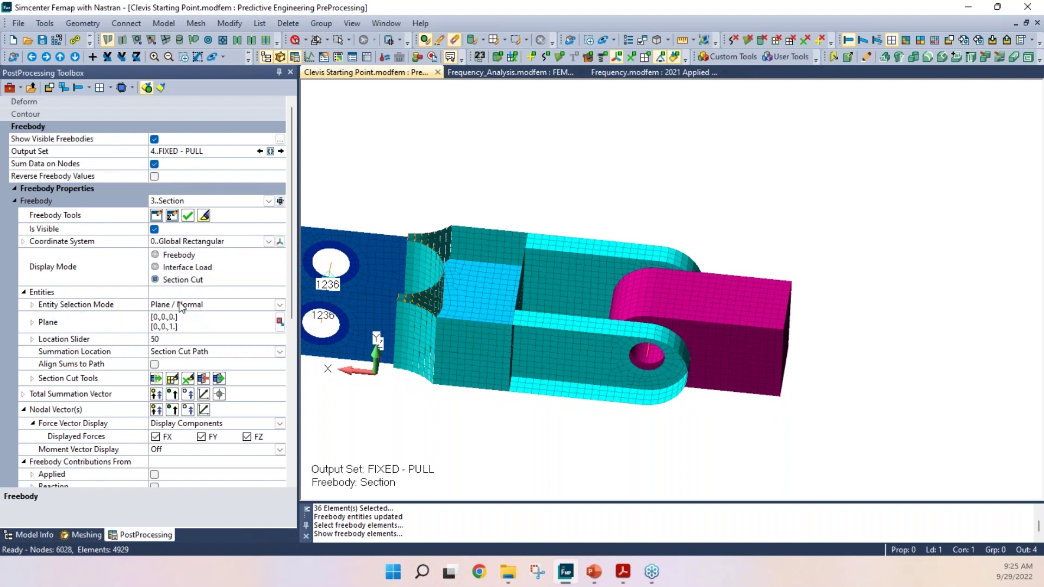
{"action": "left_click", "coordinate": [279, 303]}
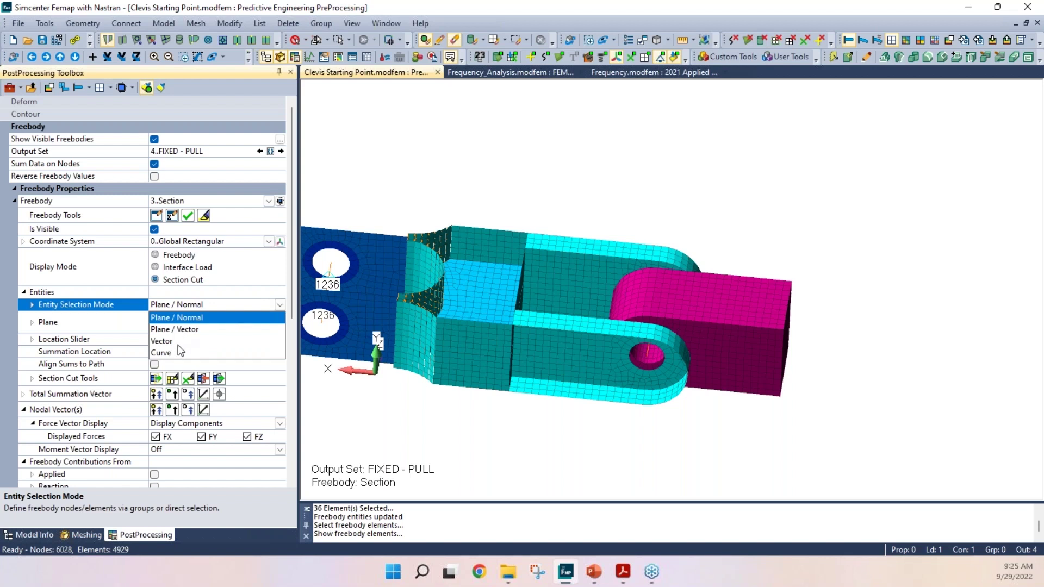
{"action": "left_click", "coordinate": [172, 318]}
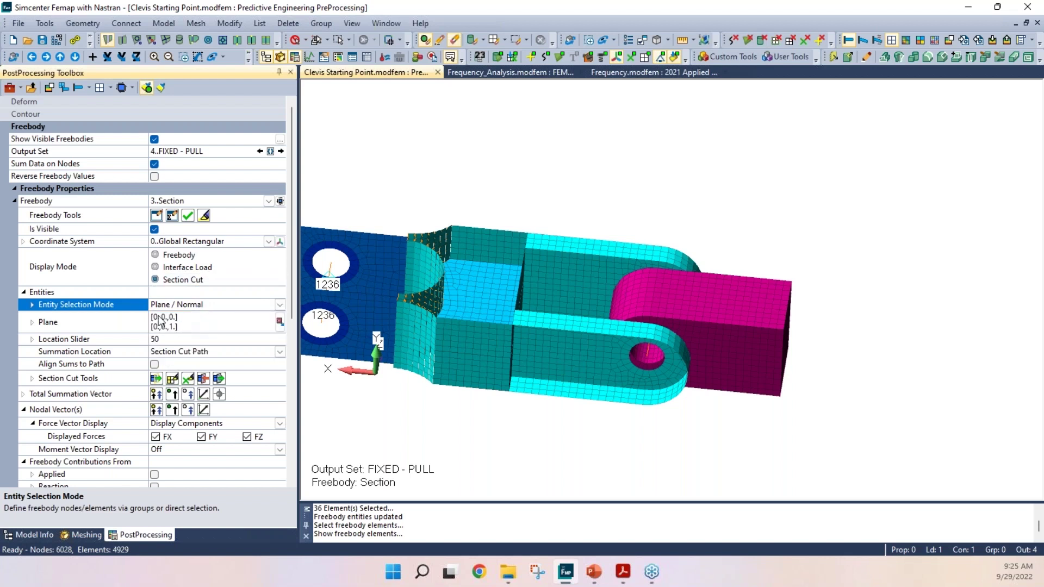
{"action": "left_click", "coordinate": [279, 322]}
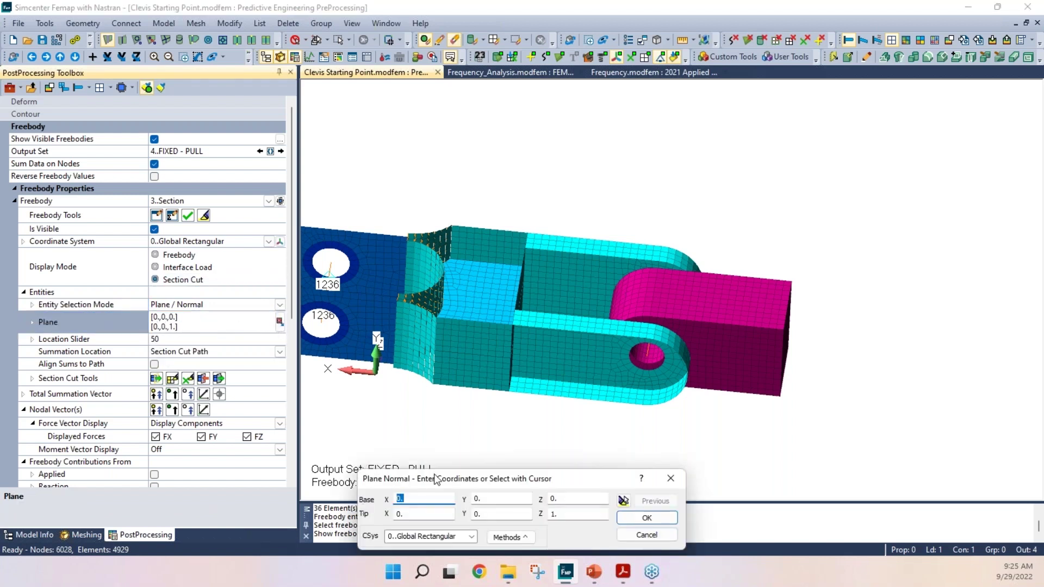
{"action": "left_click", "coordinate": [513, 537]}
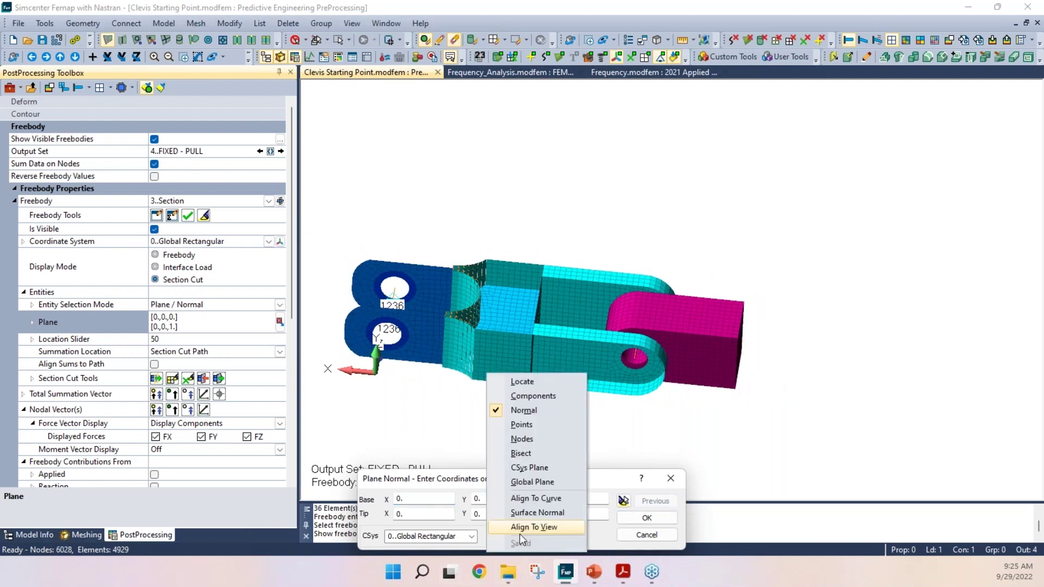
{"action": "left_click", "coordinate": [549, 469]}
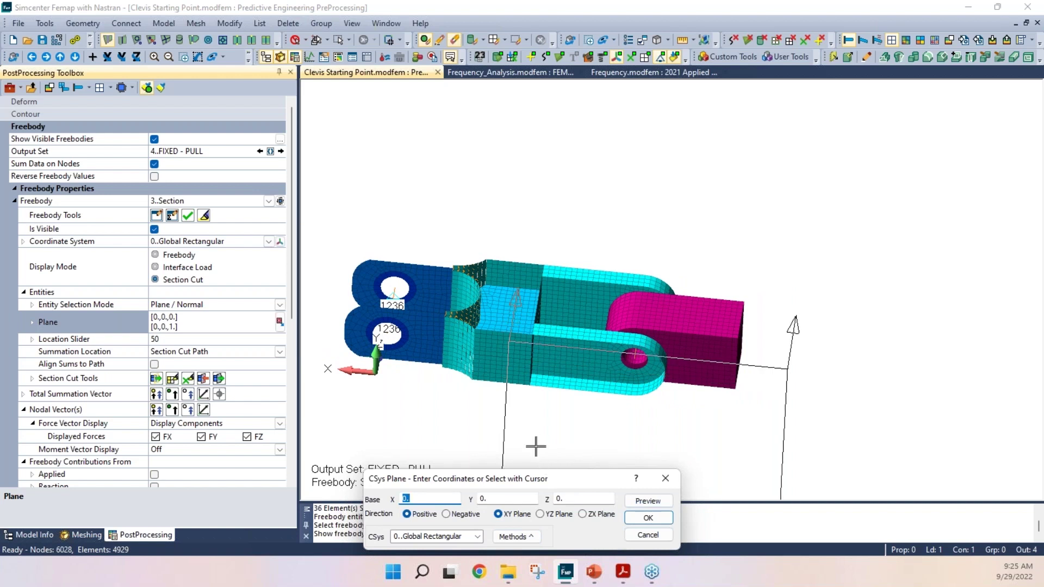
Set the cut plane's base at node 1485 near the upper edge of the front clevis arm, using node snapping.
{"action": "middle_click_drag", "start_coordinate": [540, 426], "coordinate": [571, 416]}
{"action": "scroll", "coordinate": [570, 416], "scroll_direction": "up", "scroll_amount": 6}
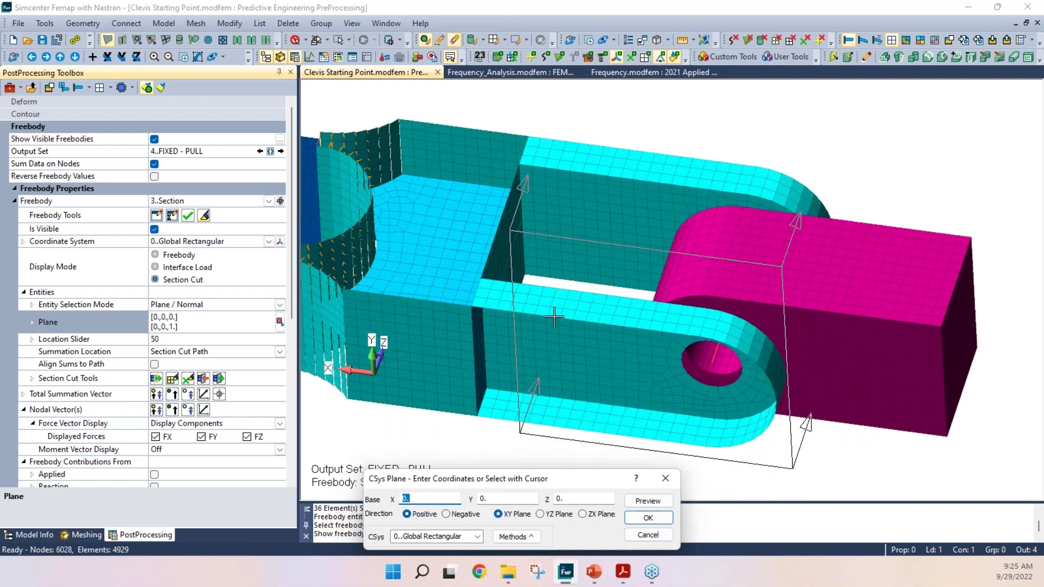
{"action": "right_click", "coordinate": [548, 319]}
{"action": "left_click", "coordinate": [550, 332]}
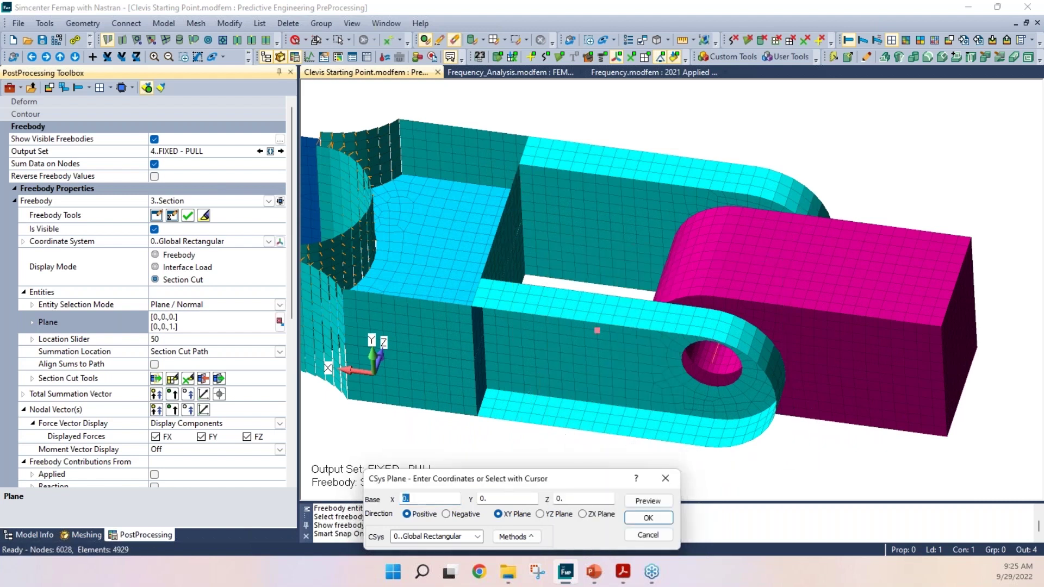
{"action": "left_click", "coordinate": [547, 315]}
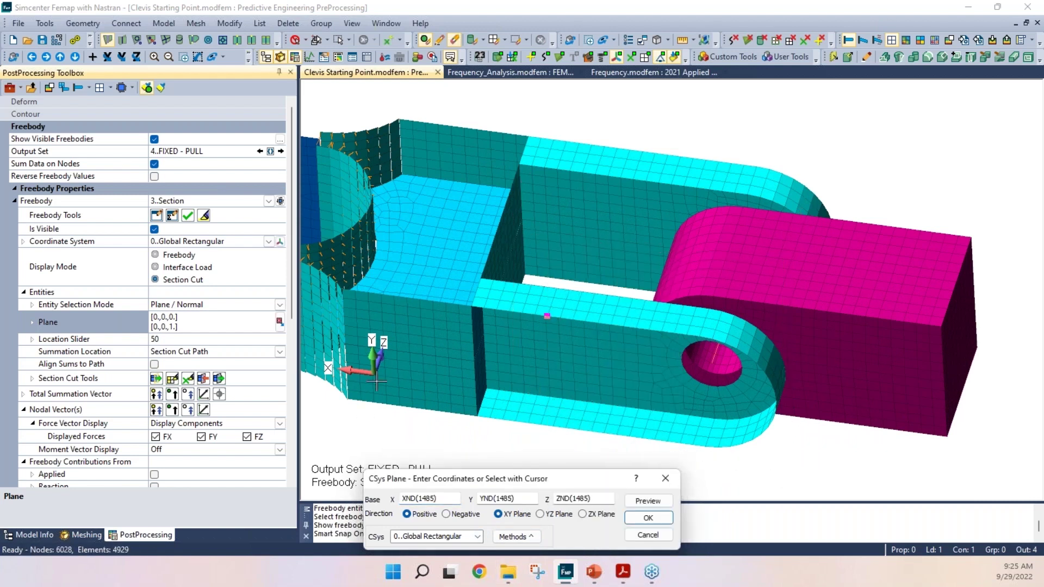
Orient the section cut plane parallel to the global YZ plane, preview it, accept it, and clear the preview from the view.
{"action": "left_click", "coordinate": [541, 514]}
{"action": "left_click", "coordinate": [648, 500]}
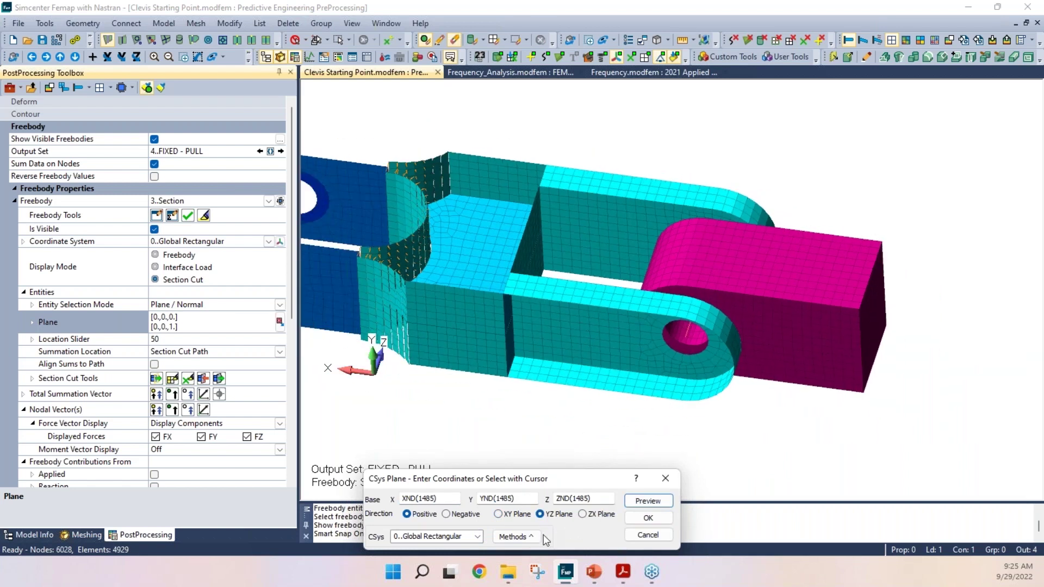
{"action": "left_click", "coordinate": [647, 517]}
{"action": "key", "text": "ctrl+q"}
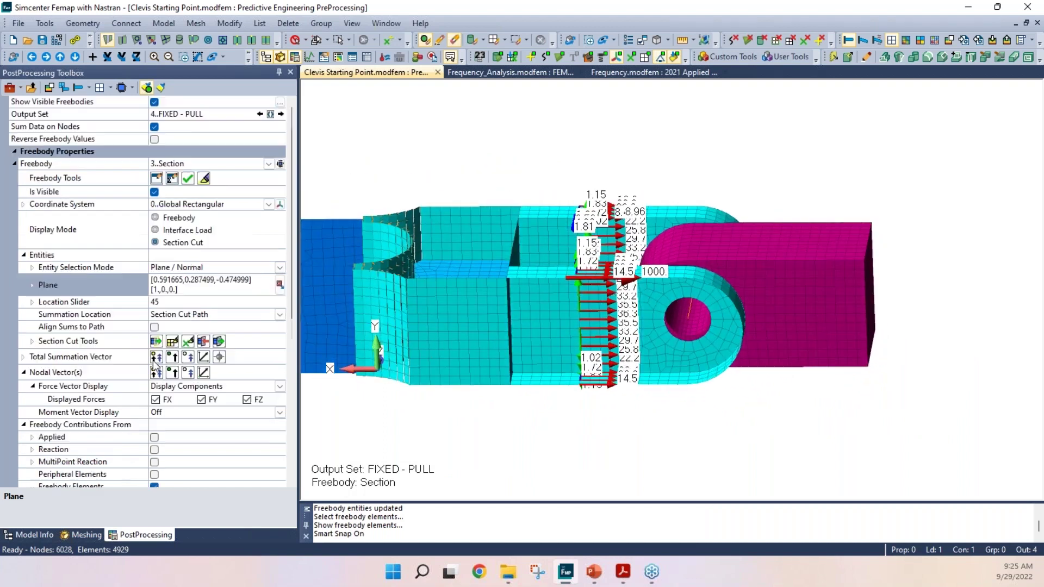
Highlight the section cut's planes and direction, followed by its freebody elements, and inspect them around the clevis arms.
{"action": "scroll", "coordinate": [87, 302], "scroll_direction": "down", "scroll_amount": 2}
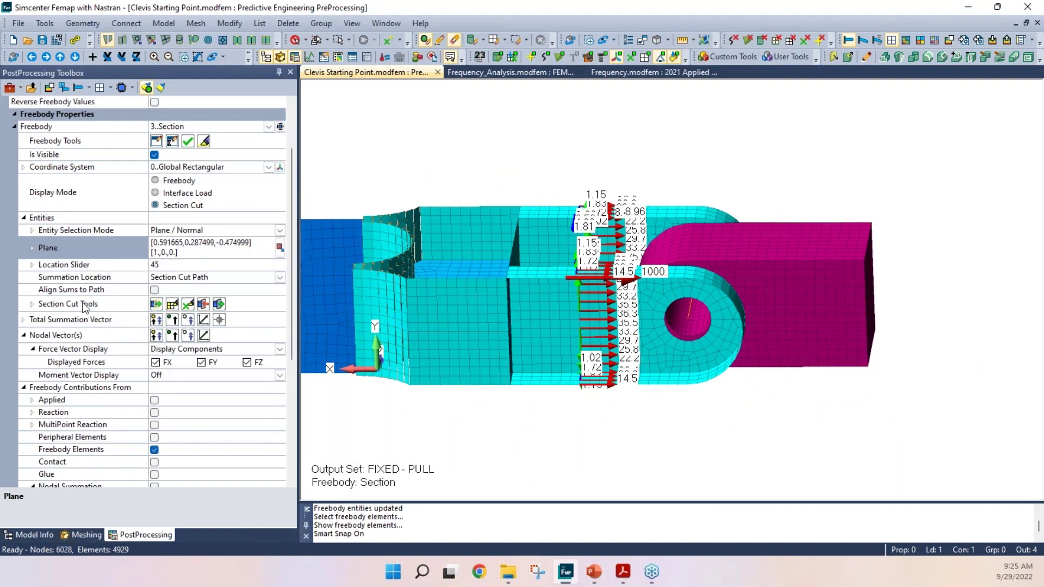
{"action": "left_click", "coordinate": [156, 304]}
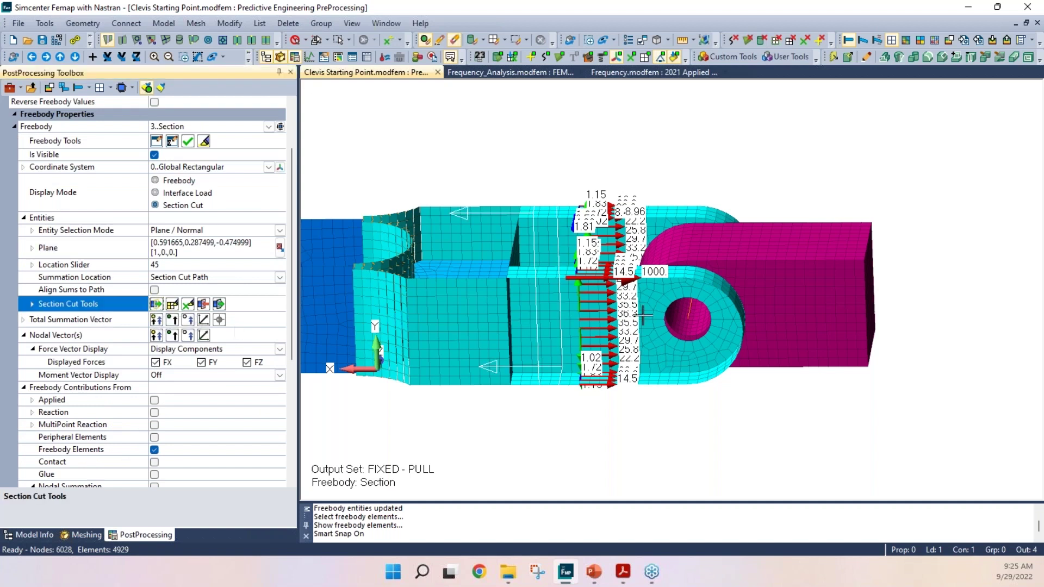
{"action": "middle_click_drag", "start_coordinate": [644, 316], "coordinate": [622, 345]}
{"action": "left_click", "coordinate": [172, 304]}
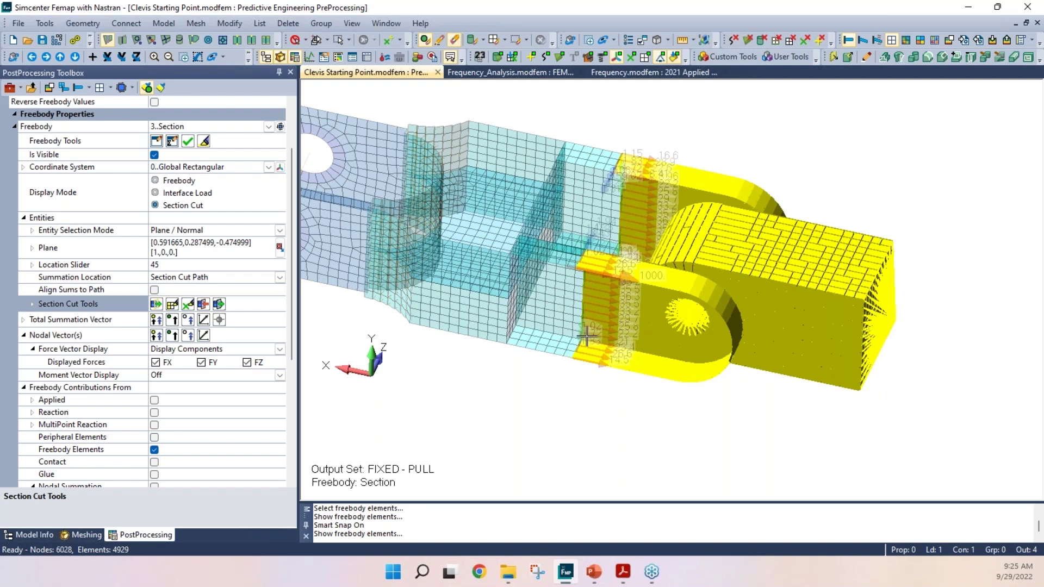
{"action": "middle_click_drag", "start_coordinate": [583, 339], "coordinate": [592, 246]}
{"action": "scroll", "coordinate": [593, 246], "scroll_direction": "up", "scroll_amount": 1}
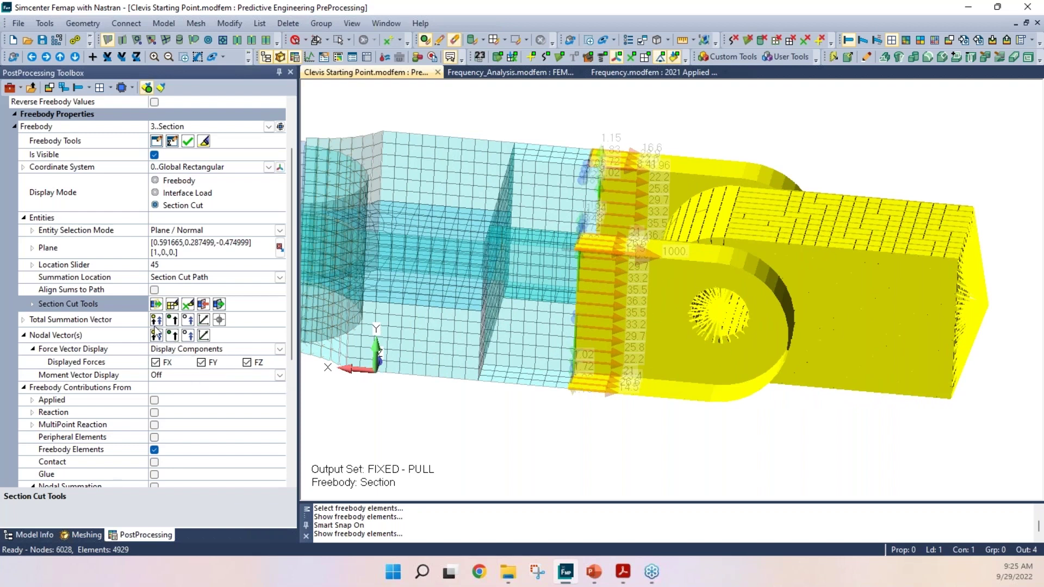
Highlight the section cut's freebody nodes and inspect where they lie across both clevis arms.
{"action": "left_click", "coordinate": [189, 304]}
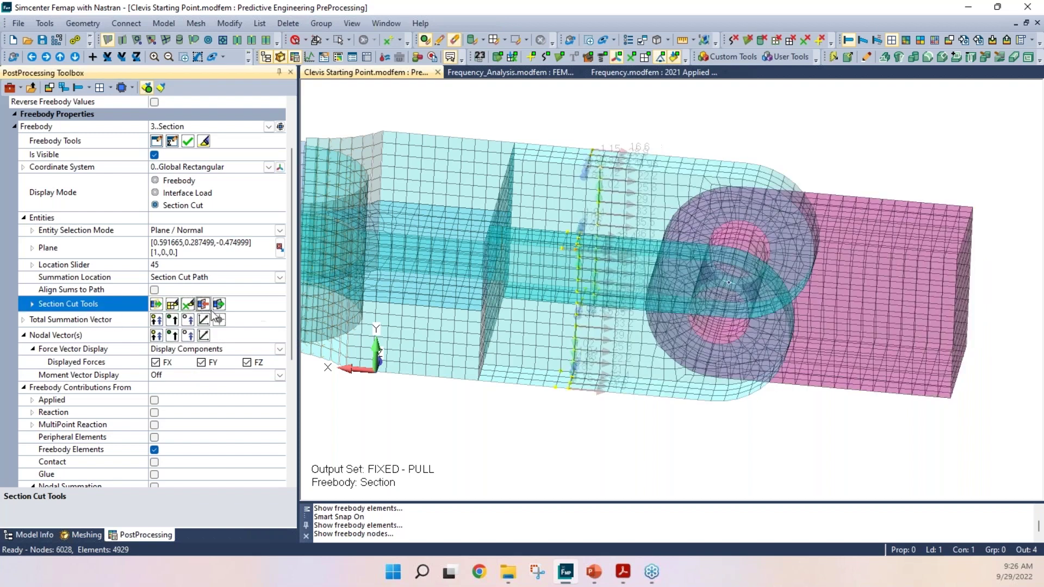
{"action": "scroll", "coordinate": [592, 286], "scroll_direction": "up", "scroll_amount": 5}
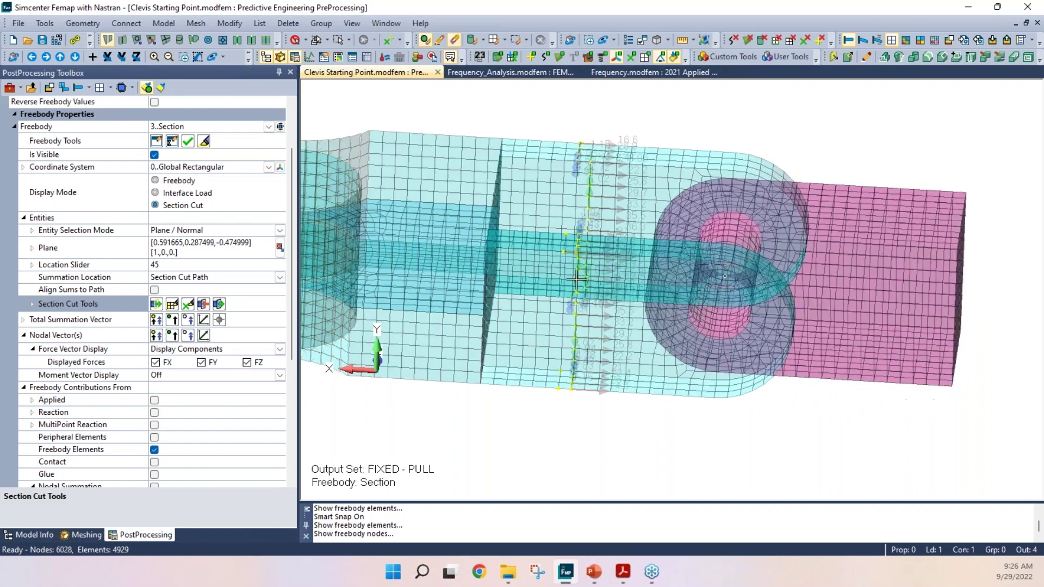
{"action": "middle_click_drag", "start_coordinate": [576, 287], "coordinate": [568, 218]}
{"action": "middle_click_drag", "start_coordinate": [566, 147], "coordinate": [566, 174]}
{"action": "middle_click_drag", "start_coordinate": [606, 303], "coordinate": [571, 222]}
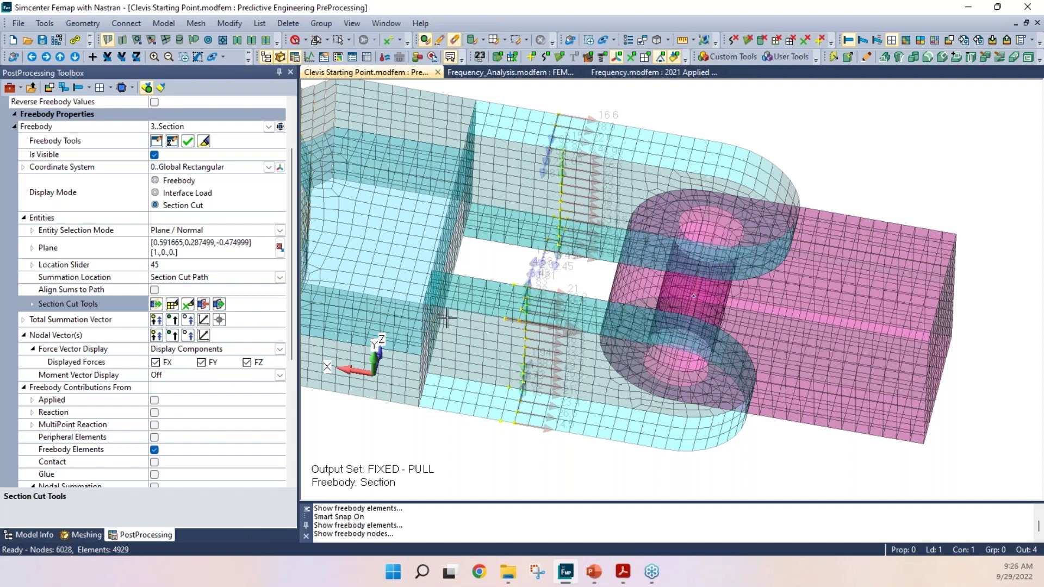
{"action": "mouse_move", "coordinate": [435, 313]}
{"action": "middle_mouse_down"}
{"action": "mouse_move", "coordinate": [413, 267]}
{"action": "mouse_move", "coordinate": [440, 298]}
{"action": "middle_mouse_up"}
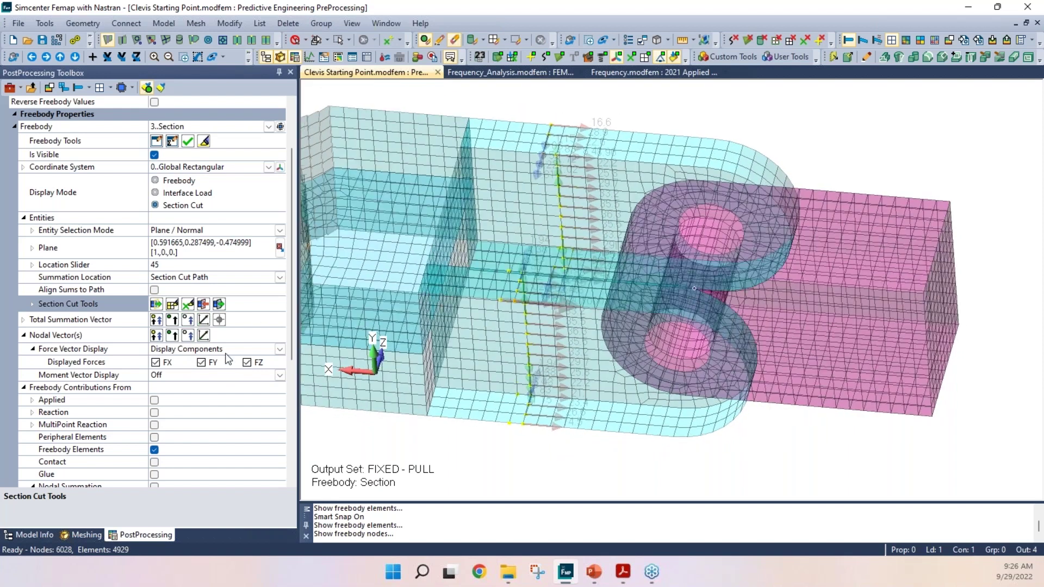
Step the section cut along the clevis to locations 35 and 65 to compare forces, and return it to 45.
{"action": "left_click", "coordinate": [203, 304]}
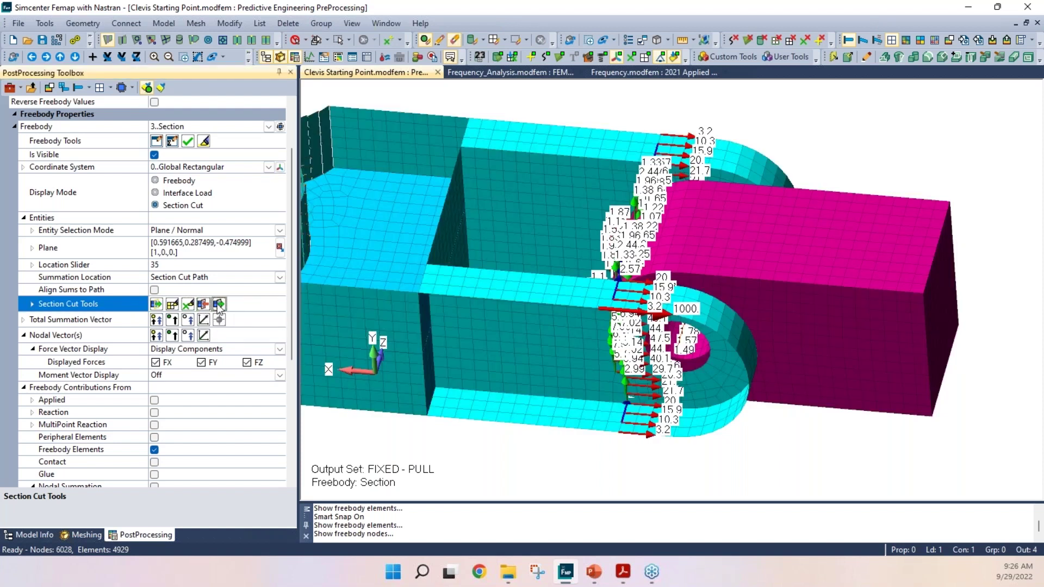
{"action": "left_click", "coordinate": [219, 305]}
{"action": "left_click", "coordinate": [220, 305]}
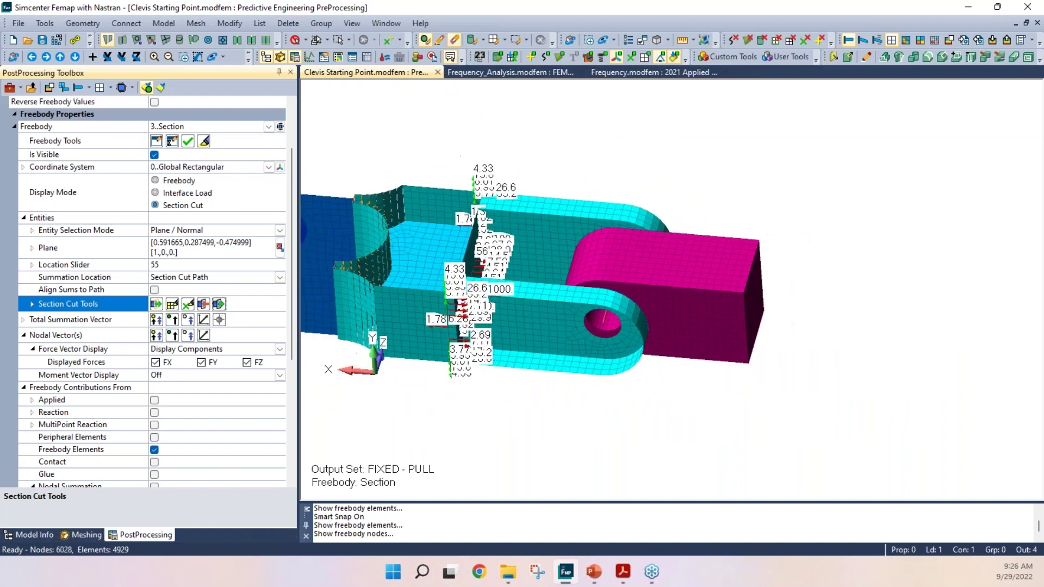
{"action": "left_click", "coordinate": [220, 305]}
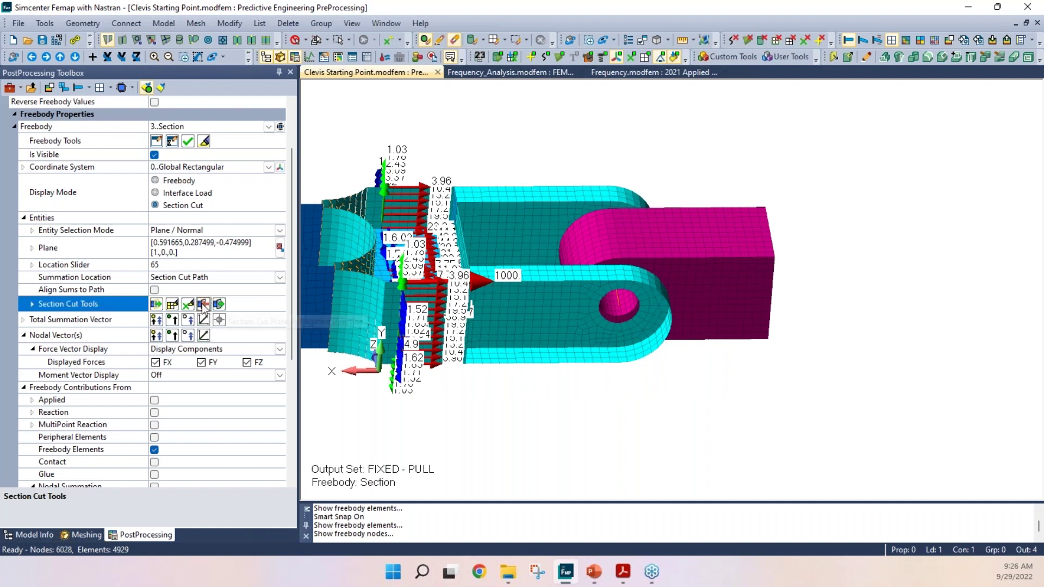
{"action": "left_click", "coordinate": [202, 304]}
{"action": "left_click", "coordinate": [203, 304]}
Examine the section cut's nodal force vectors and total summation vector across the clevis arms, and review its freebody and view properties.
{"action": "middle_click_drag", "start_coordinate": [659, 292], "coordinate": [575, 290]}
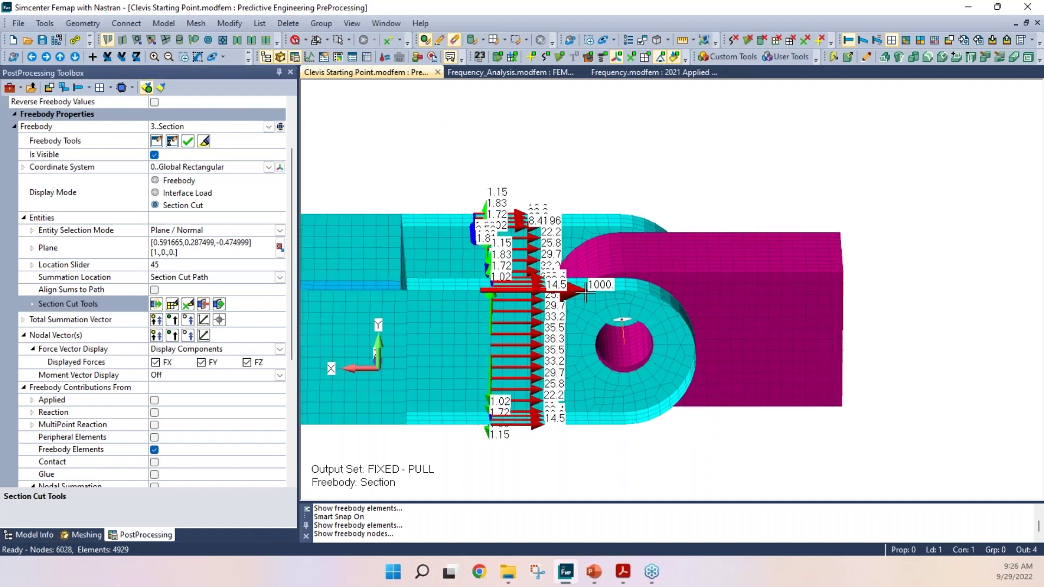
{"action": "middle_click_drag", "start_coordinate": [737, 364], "coordinate": [707, 305]}
{"action": "middle_click_drag", "start_coordinate": [643, 318], "coordinate": [577, 326]}
{"action": "scroll", "coordinate": [552, 331], "scroll_direction": "up", "scroll_amount": 3}
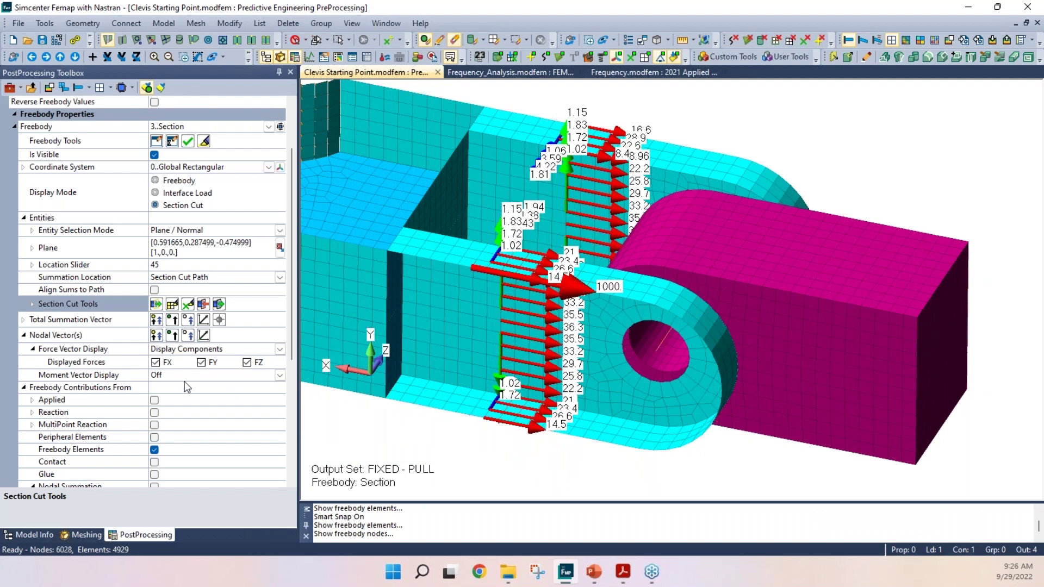
{"action": "scroll", "coordinate": [198, 434], "scroll_direction": "down", "scroll_amount": 2}
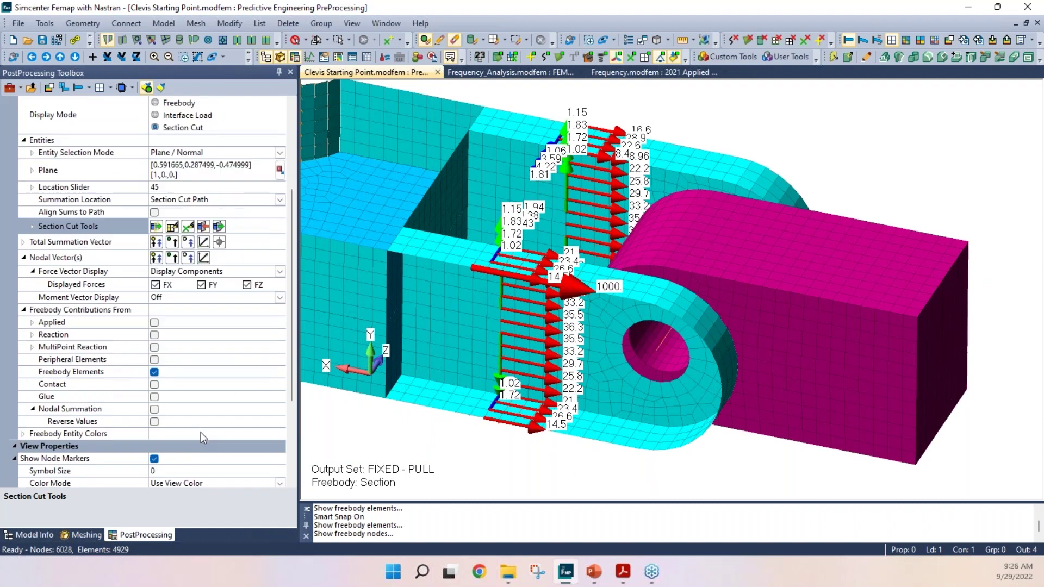
{"action": "scroll", "coordinate": [201, 432], "scroll_direction": "down", "scroll_amount": 2}
{"action": "scroll", "coordinate": [211, 425], "scroll_direction": "down", "scroll_amount": 2}
{"action": "scroll", "coordinate": [215, 427], "scroll_direction": "down", "scroll_amount": 1}
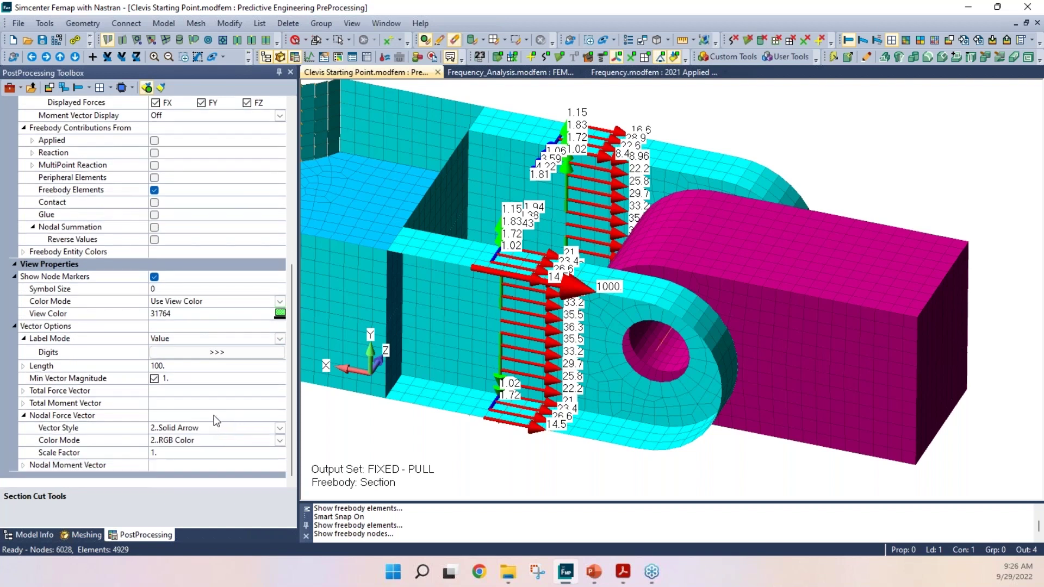
{"action": "scroll", "coordinate": [217, 419], "scroll_direction": "up", "scroll_amount": 8}
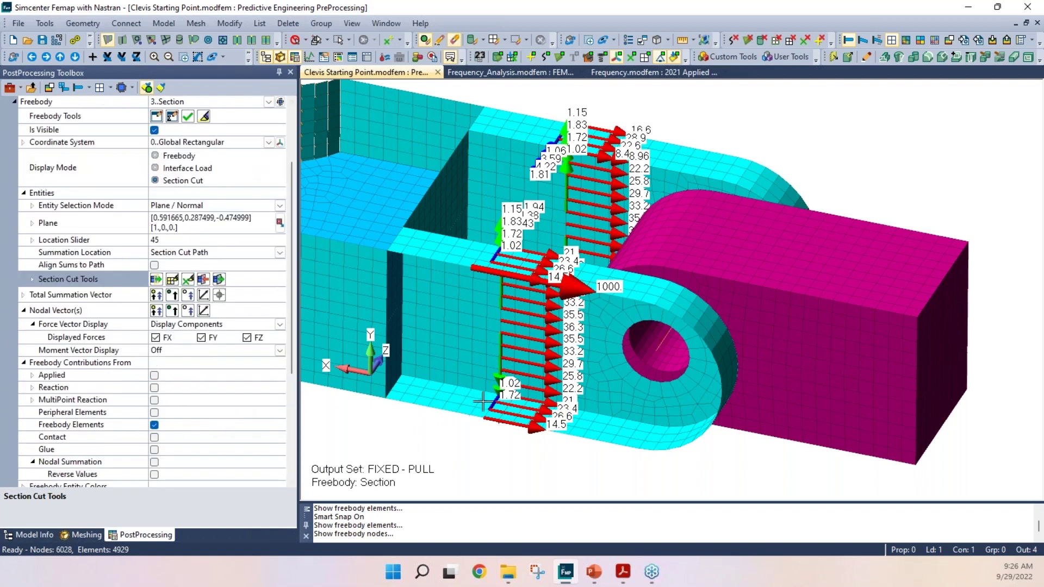
{"action": "scroll", "coordinate": [565, 365], "scroll_direction": "down", "scroll_amount": 2}
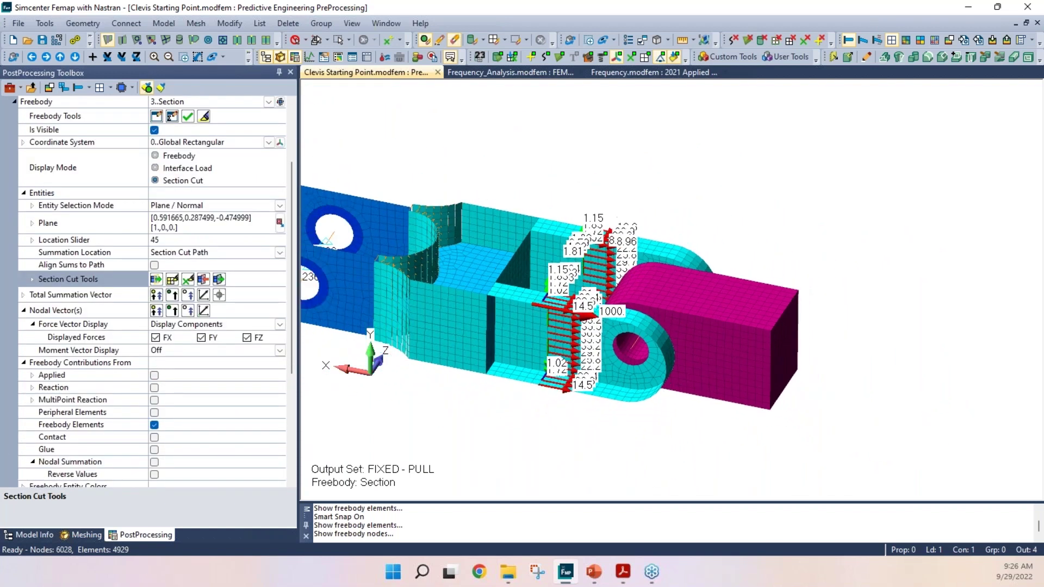
{"action": "scroll", "coordinate": [491, 356], "scroll_direction": "down", "scroll_amount": 1}
{"action": "scroll", "coordinate": [137, 332], "scroll_direction": "up", "scroll_amount": 4}
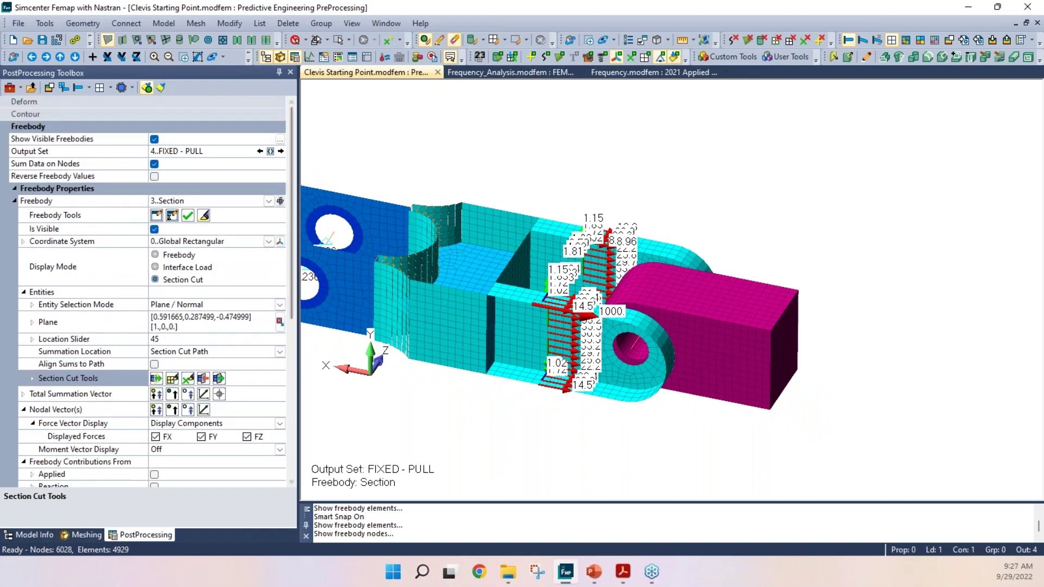
Switch to Chrome, go to the Applied CAx website, and open its Simcenter Femap & Nastran Resources page.
{"action": "left_click", "coordinate": [479, 571]}
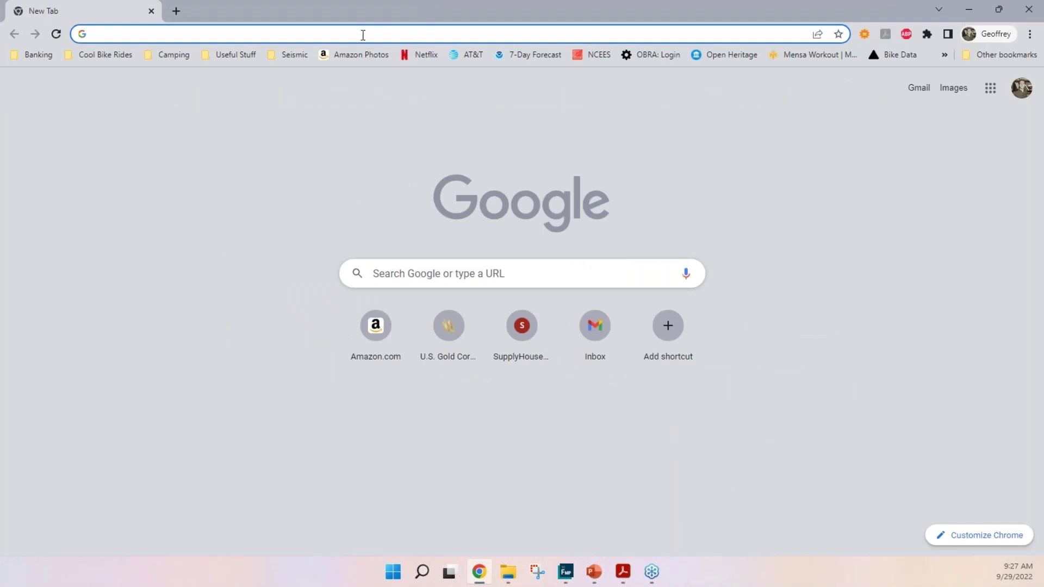
{"action": "type", "text": "appliedcaxsupport.freshdesk.com/a/tickets/filters/all_tickets"}
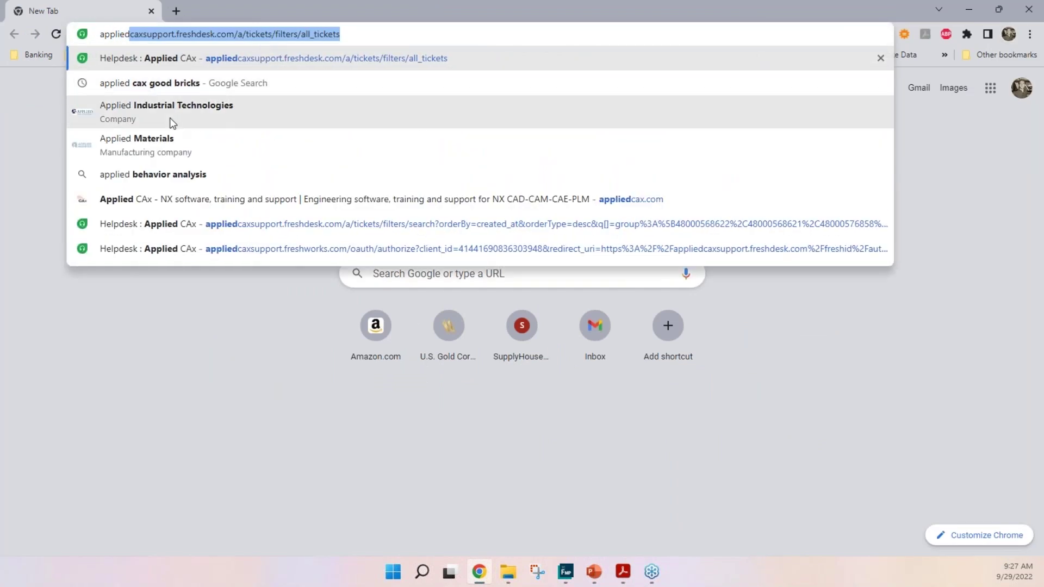
{"action": "left_click", "coordinate": [159, 199]}
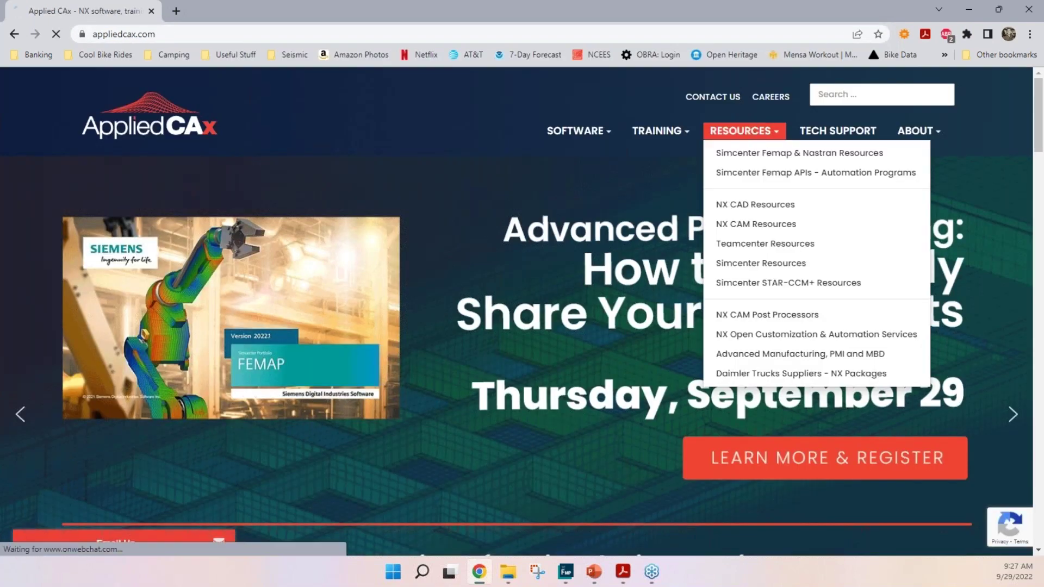
{"action": "left_click", "coordinate": [759, 137]}
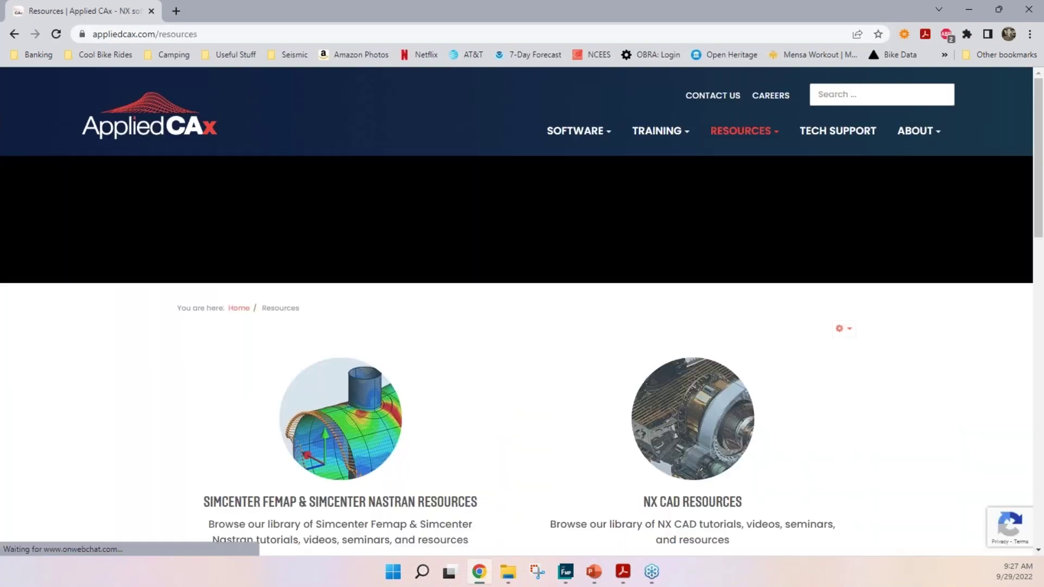
{"action": "left_click", "coordinate": [769, 153]}
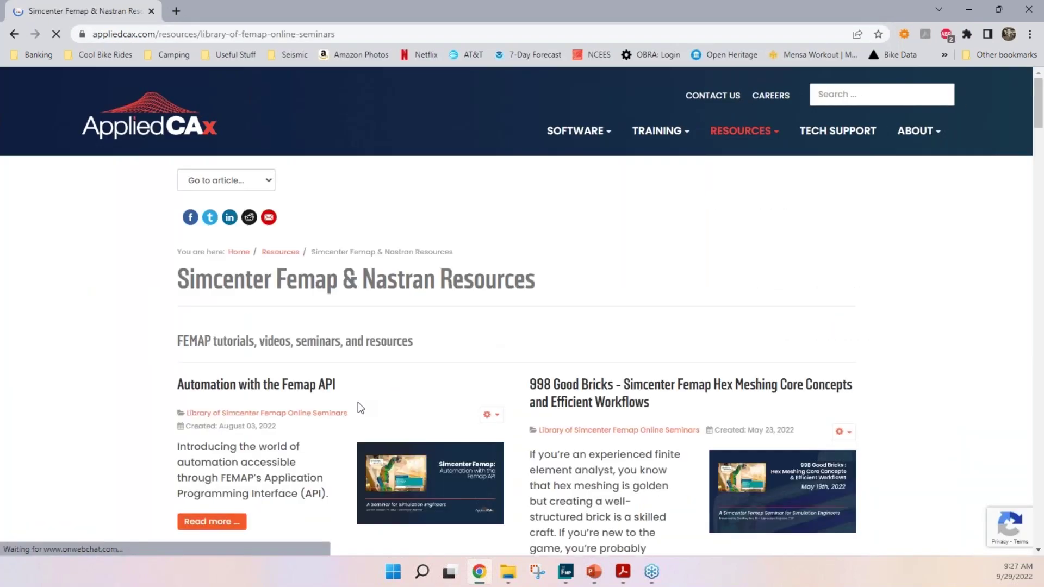
Browse the list of Femap resource articles and open Stress Visualization and Validation.
{"action": "left_click", "coordinate": [268, 181]}
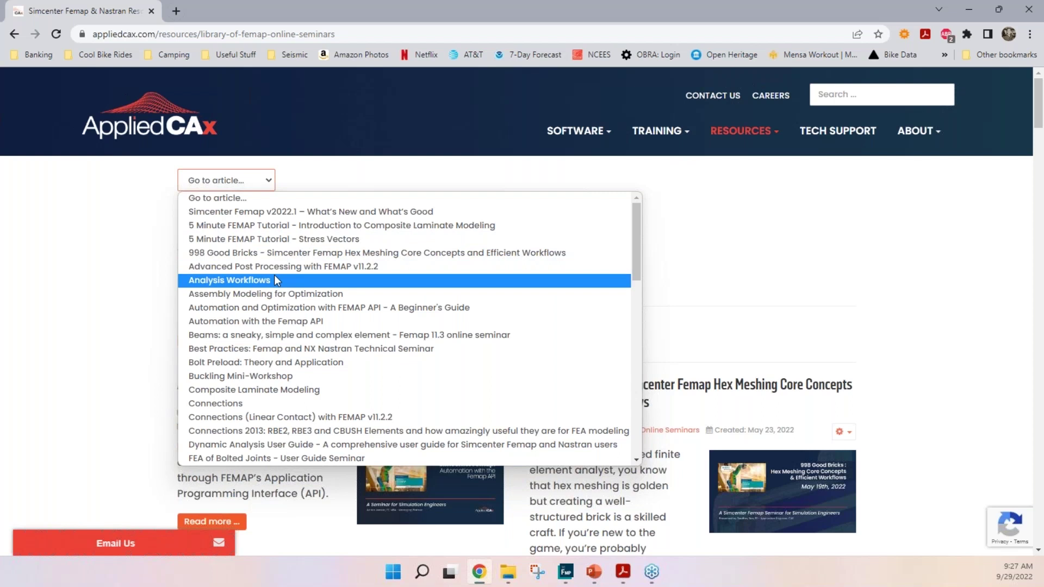
{"action": "scroll", "coordinate": [276, 276], "scroll_direction": "down", "scroll_amount": 3}
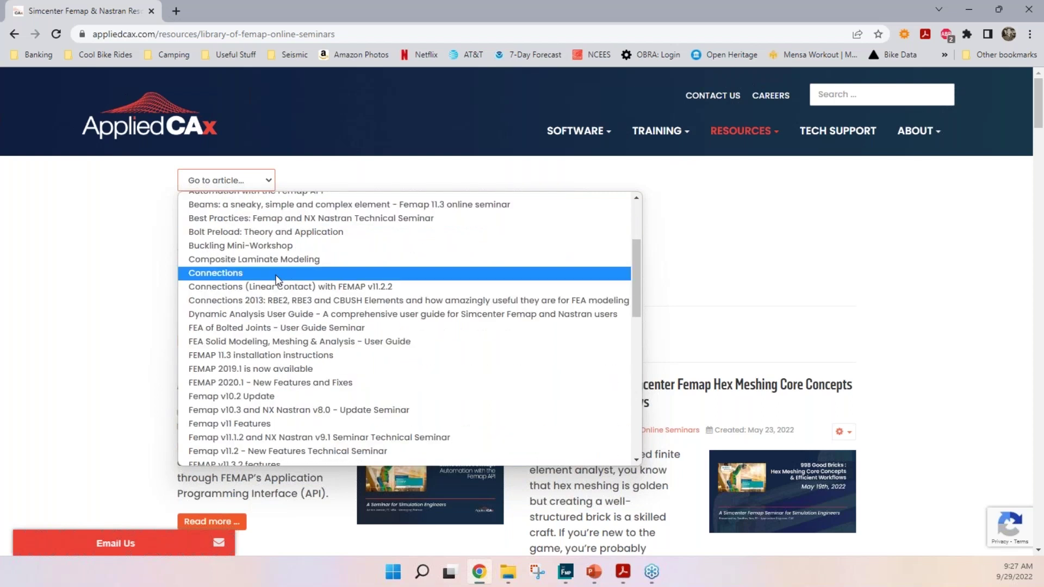
{"action": "scroll", "coordinate": [275, 279], "scroll_direction": "down", "scroll_amount": 3}
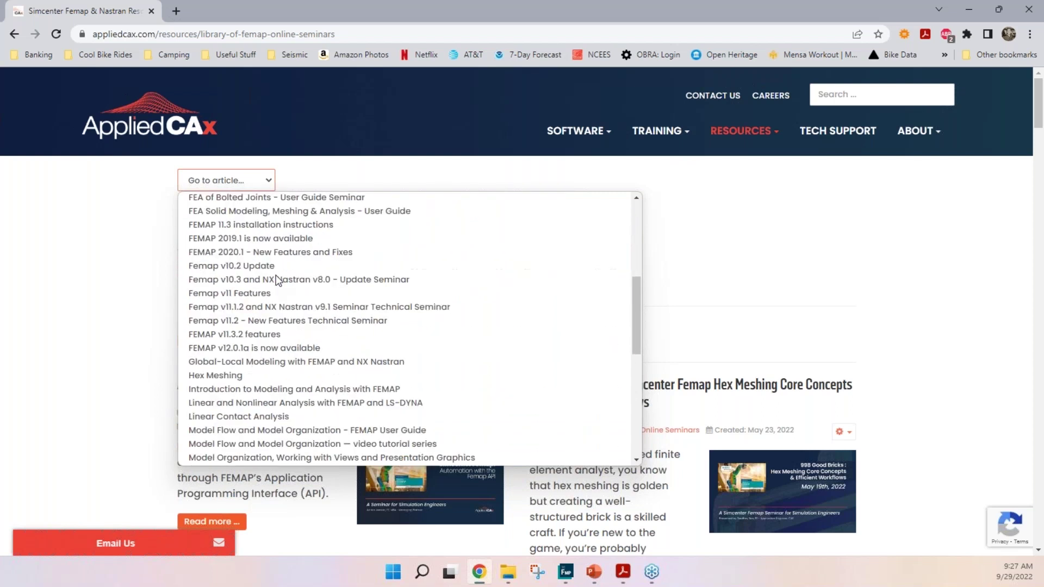
{"action": "scroll", "coordinate": [278, 280], "scroll_direction": "down", "scroll_amount": 3}
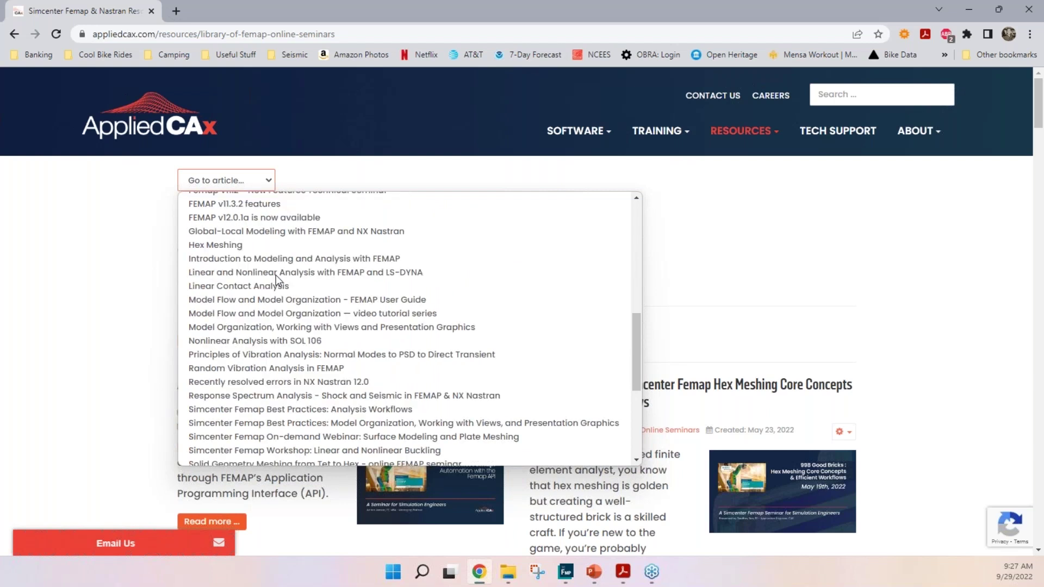
{"action": "scroll", "coordinate": [275, 305], "scroll_direction": "down", "scroll_amount": 5}
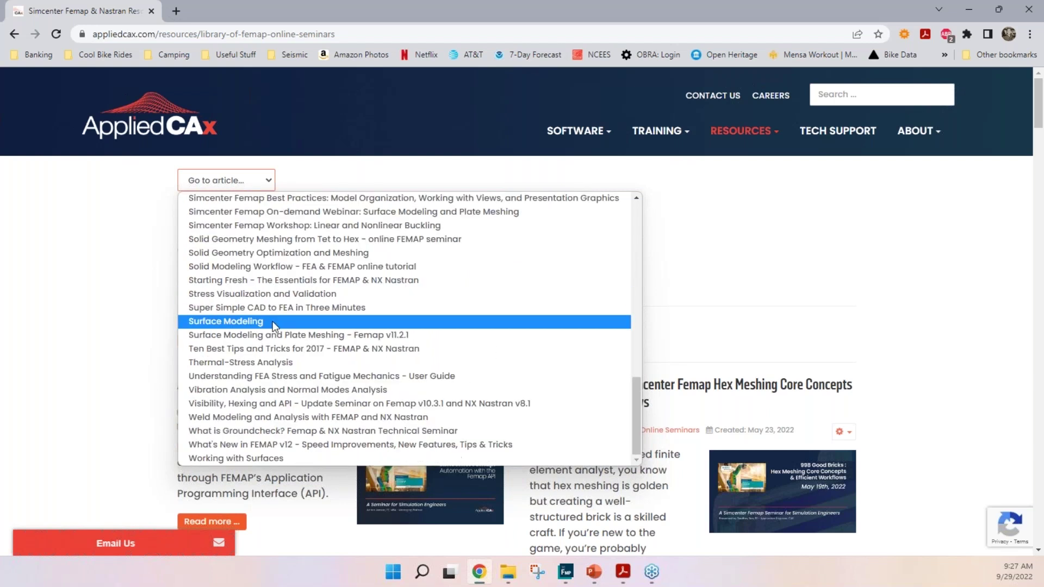
{"action": "left_click", "coordinate": [274, 294]}
Look through the Stress Visualization and Validation article for its topics and seminar video.
{"action": "scroll", "coordinate": [286, 330], "scroll_direction": "down", "scroll_amount": 3}
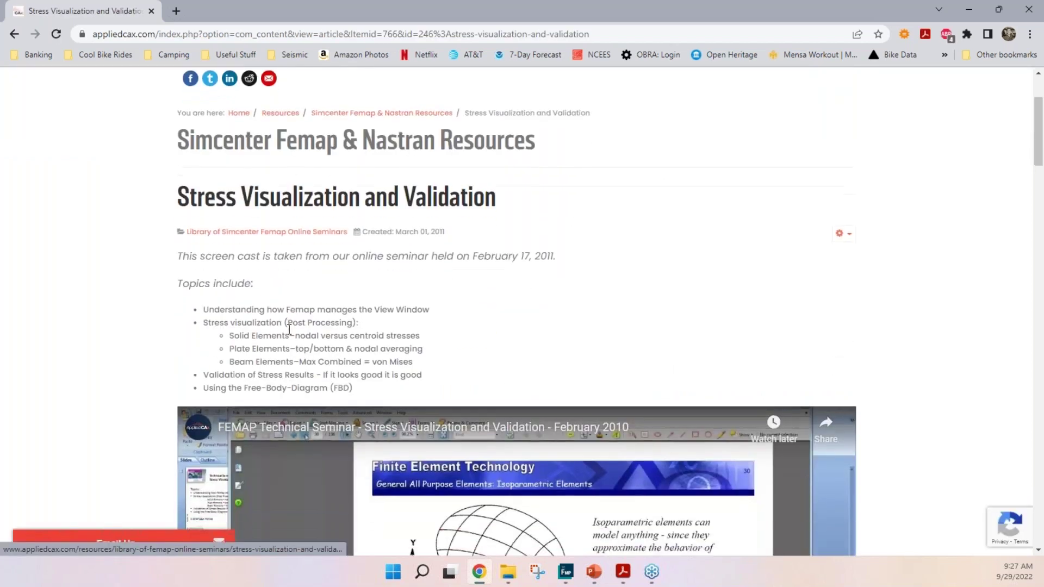
{"action": "scroll", "coordinate": [289, 329], "scroll_direction": "down", "scroll_amount": 3}
{"action": "scroll", "coordinate": [289, 330], "scroll_direction": "down", "scroll_amount": 1}
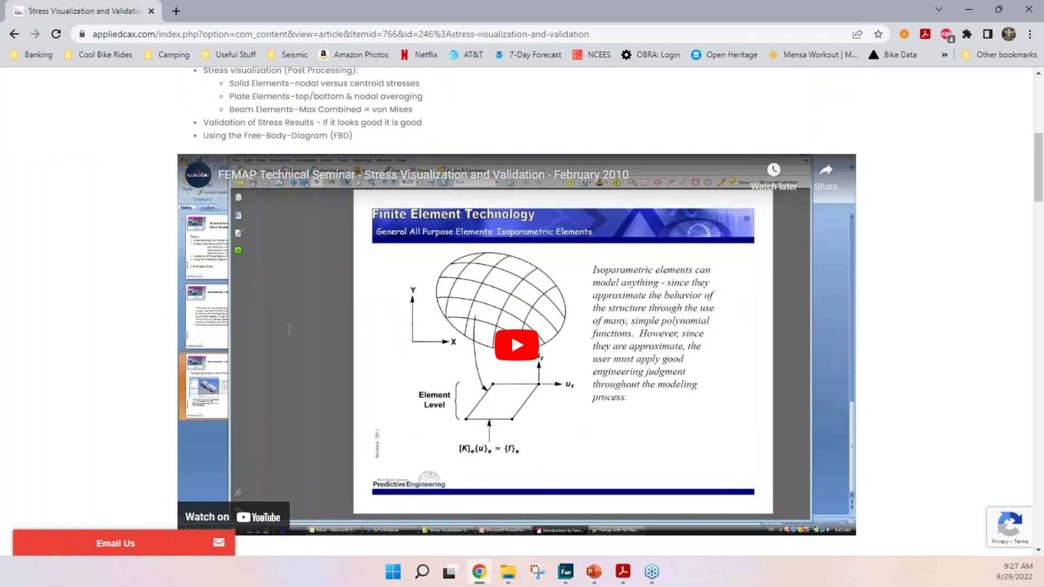
{"action": "scroll", "coordinate": [289, 329], "scroll_direction": "down", "scroll_amount": 1}
{"action": "scroll", "coordinate": [288, 330], "scroll_direction": "up", "scroll_amount": 1}
{"action": "scroll", "coordinate": [288, 329], "scroll_direction": "down", "scroll_amount": 4}
{"action": "scroll", "coordinate": [289, 329], "scroll_direction": "up", "scroll_amount": 6}
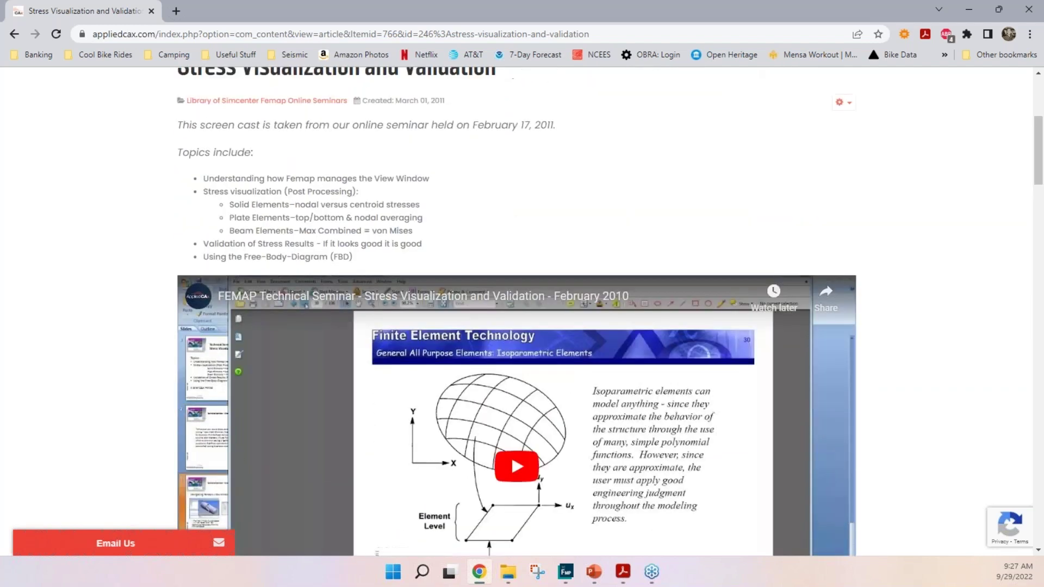
{"action": "scroll", "coordinate": [282, 237], "scroll_direction": "up", "scroll_amount": 5}
Open the Buckling Mini-Workshop article from the article list and look over its description and video.
{"action": "left_click", "coordinate": [269, 180]}
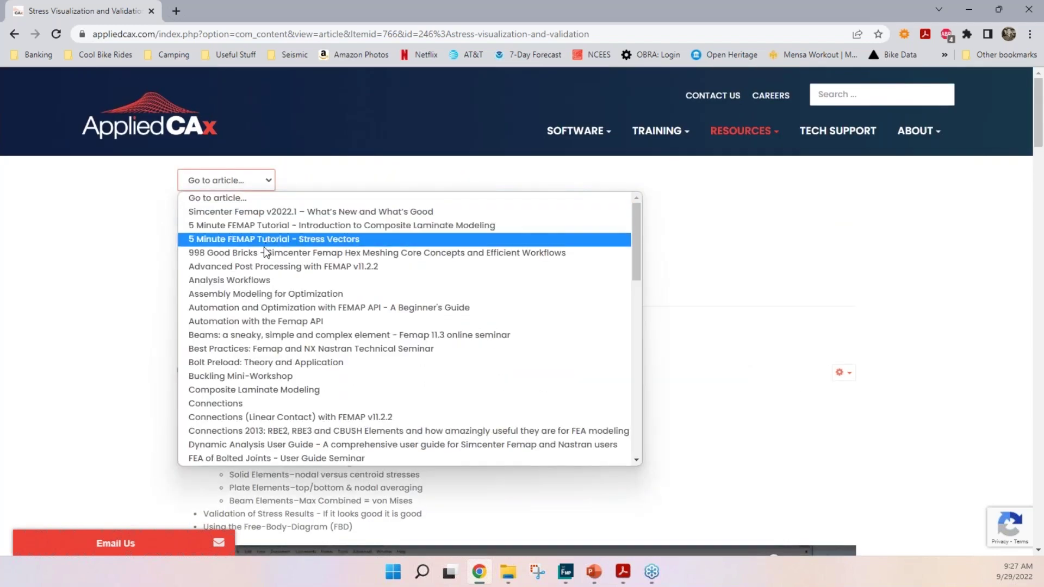
{"action": "left_click", "coordinate": [248, 381]}
{"action": "scroll", "coordinate": [314, 331], "scroll_direction": "down", "scroll_amount": 5}
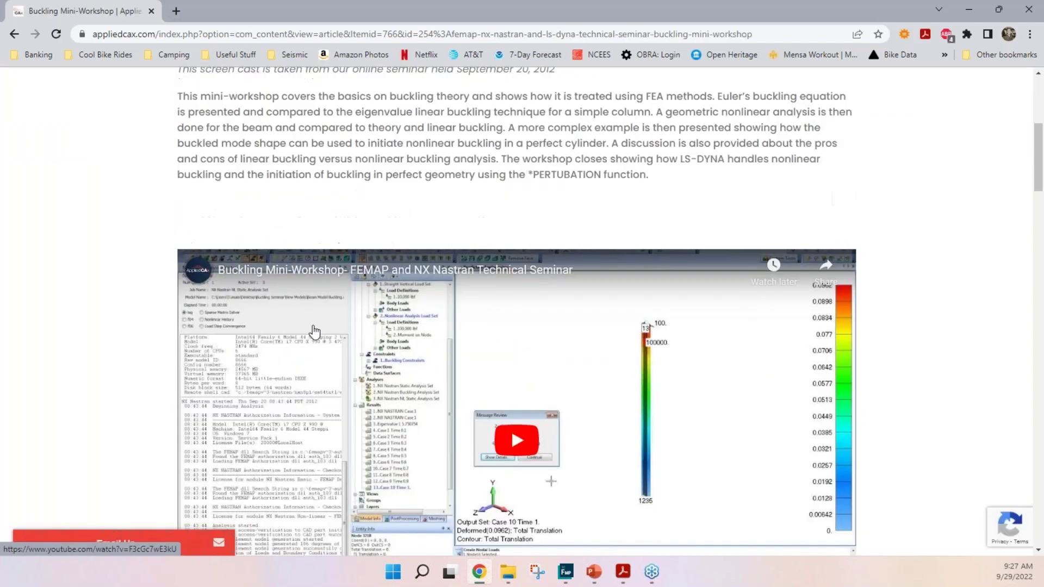
Open the article Simcenter Femap v2022.1 – What's New and What's Good from the article list and look over its seminar video.
{"action": "scroll", "coordinate": [314, 331], "scroll_direction": "down", "scroll_amount": 2}
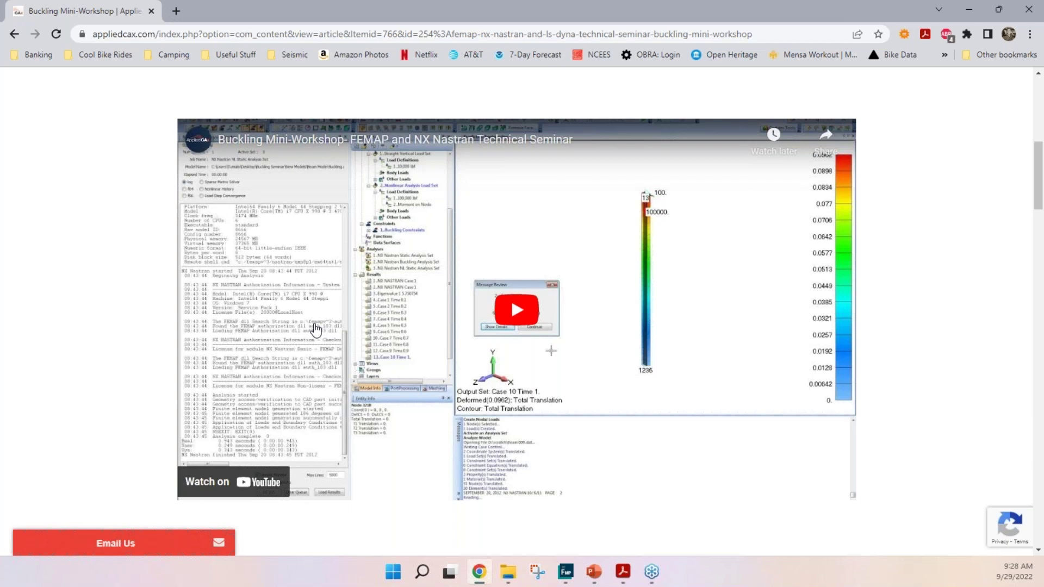
{"action": "scroll", "coordinate": [316, 329], "scroll_direction": "up", "scroll_amount": 5}
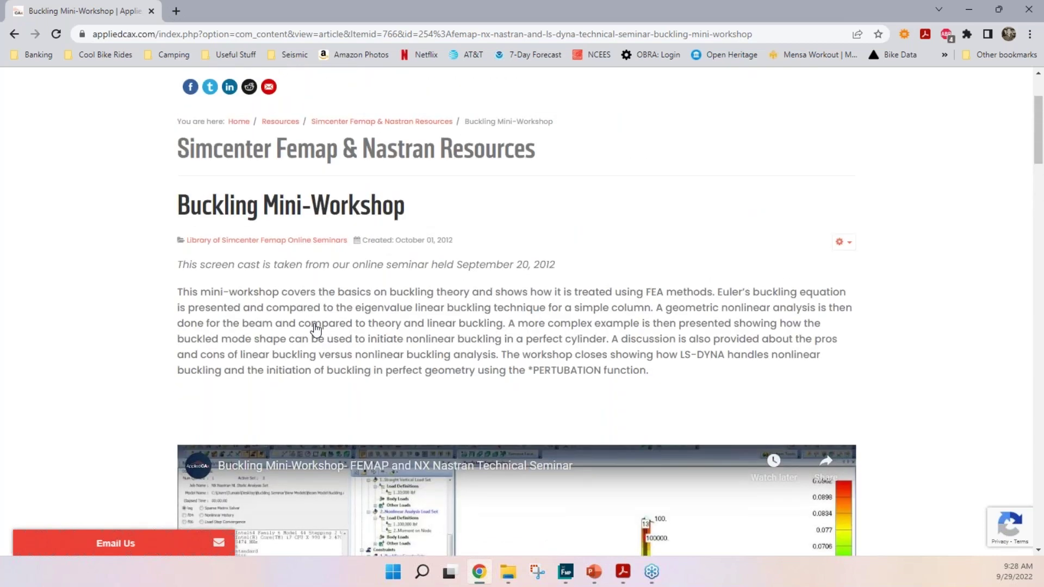
{"action": "scroll", "coordinate": [316, 329], "scroll_direction": "up", "scroll_amount": 2}
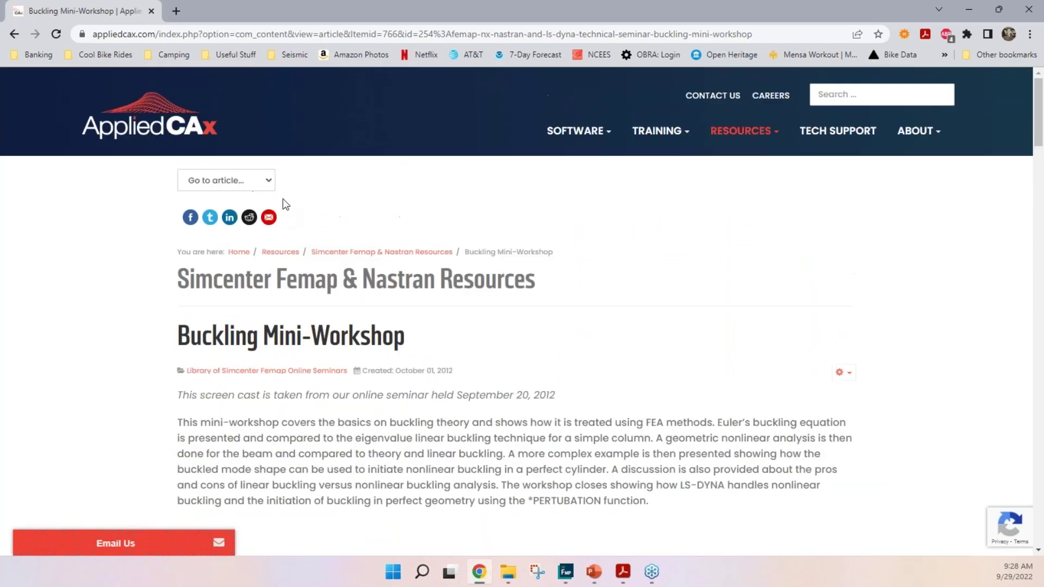
{"action": "left_click", "coordinate": [271, 181]}
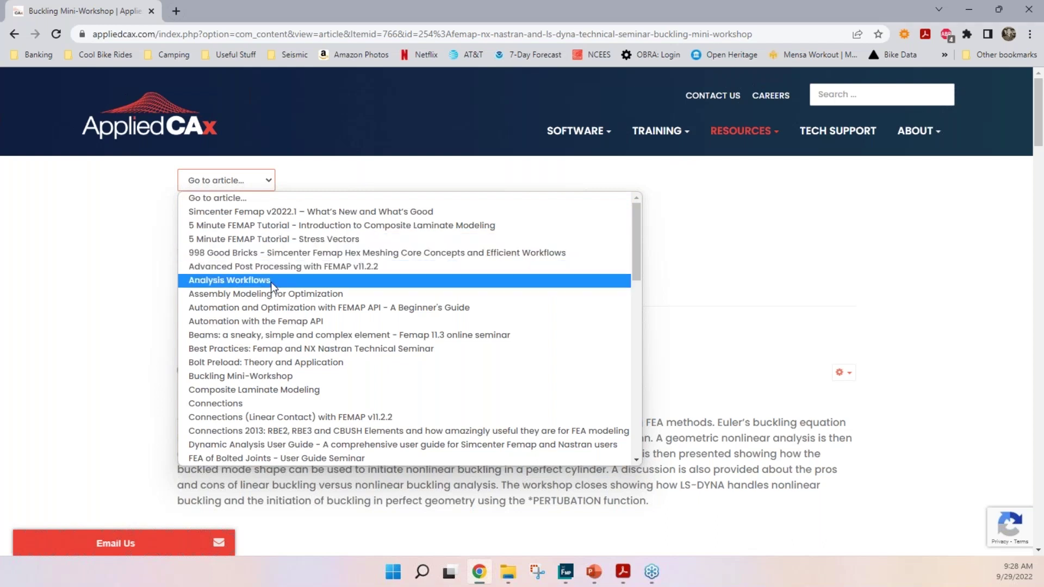
{"action": "left_click", "coordinate": [273, 213]}
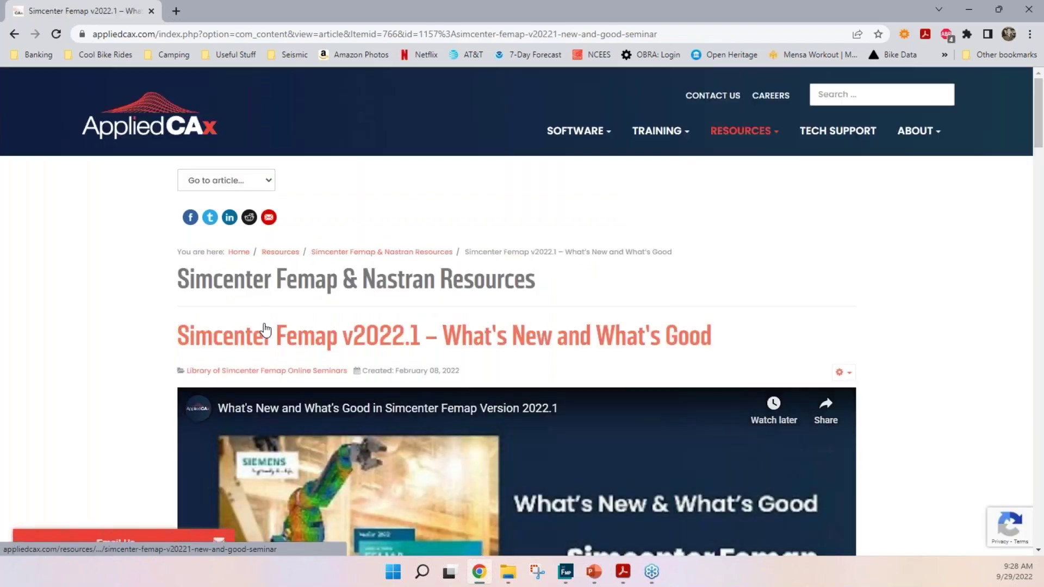
{"action": "scroll", "coordinate": [265, 330], "scroll_direction": "down", "scroll_amount": 3}
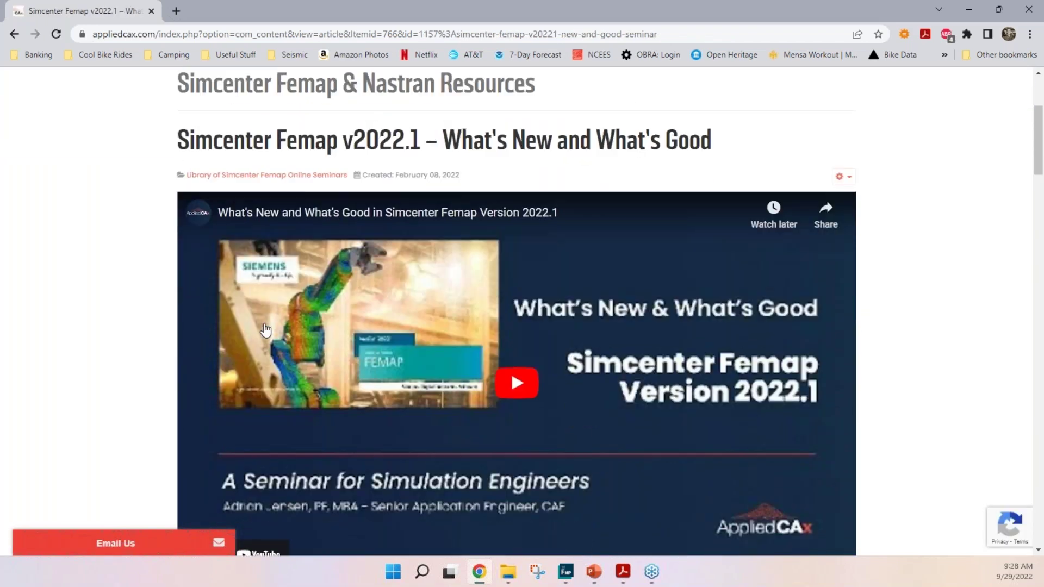
{"action": "scroll", "coordinate": [266, 330], "scroll_direction": "down", "scroll_amount": 1}
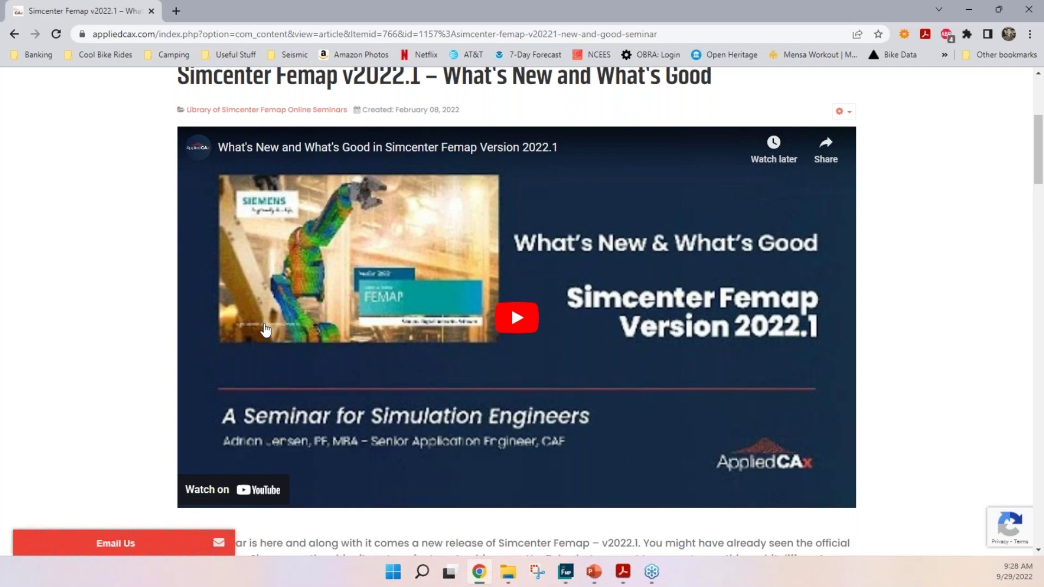
{"action": "scroll", "coordinate": [266, 330], "scroll_direction": "up", "scroll_amount": 1}
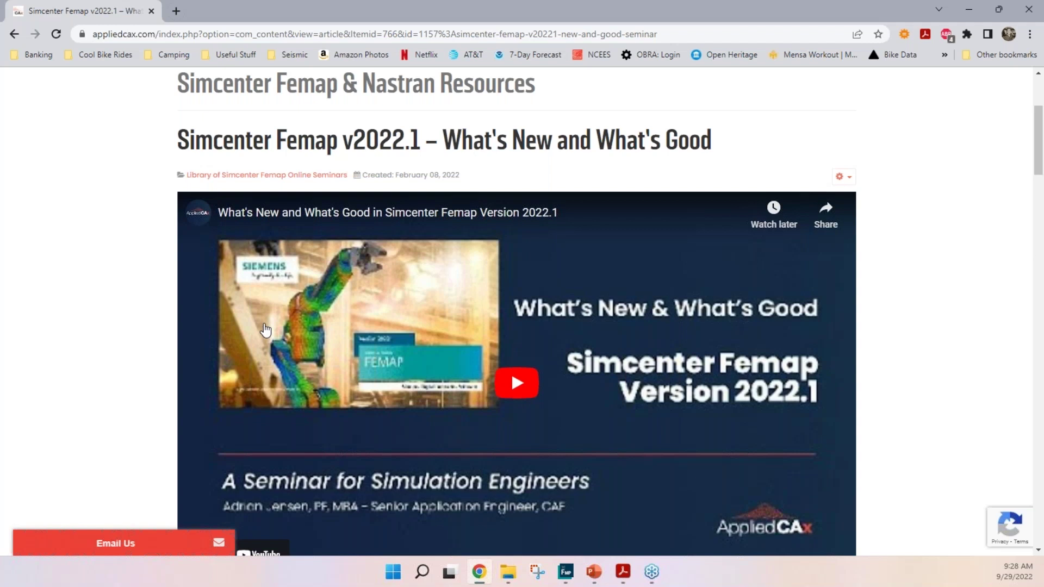
{"action": "scroll", "coordinate": [265, 330], "scroll_direction": "down", "scroll_amount": 1}
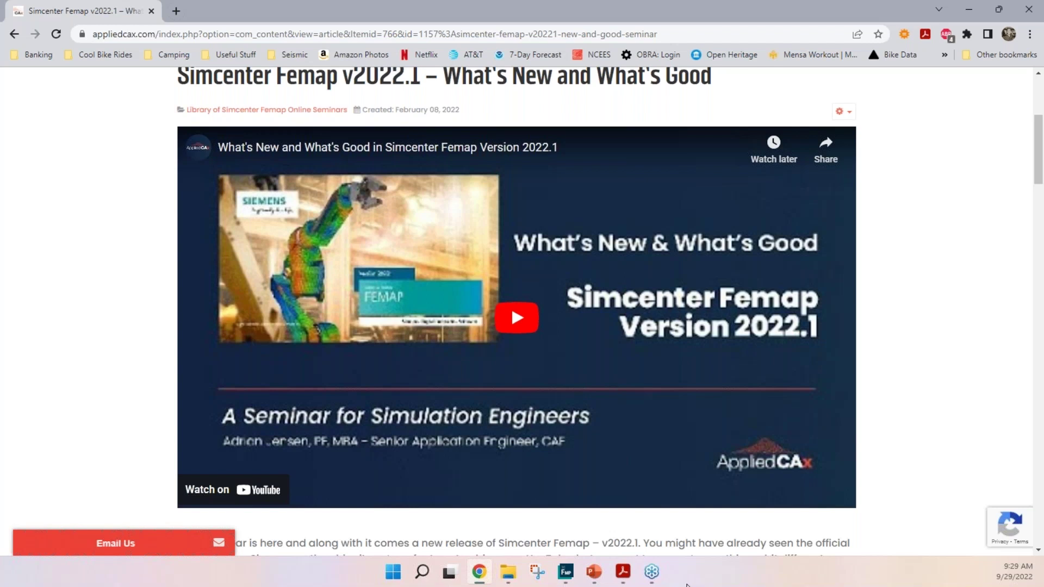
Switch to Femap, show the model tree of Frequency_Analysis.modfem, and collapse its All Results branch.
{"action": "left_click", "coordinate": [573, 581]}
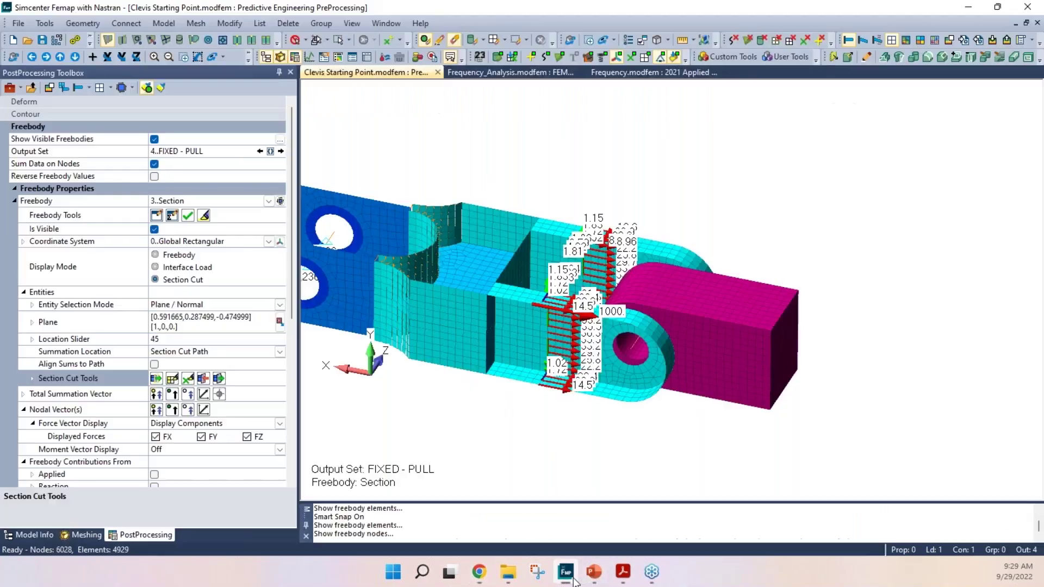
{"action": "left_click", "coordinate": [28, 535]}
{"action": "left_click", "coordinate": [509, 73]}
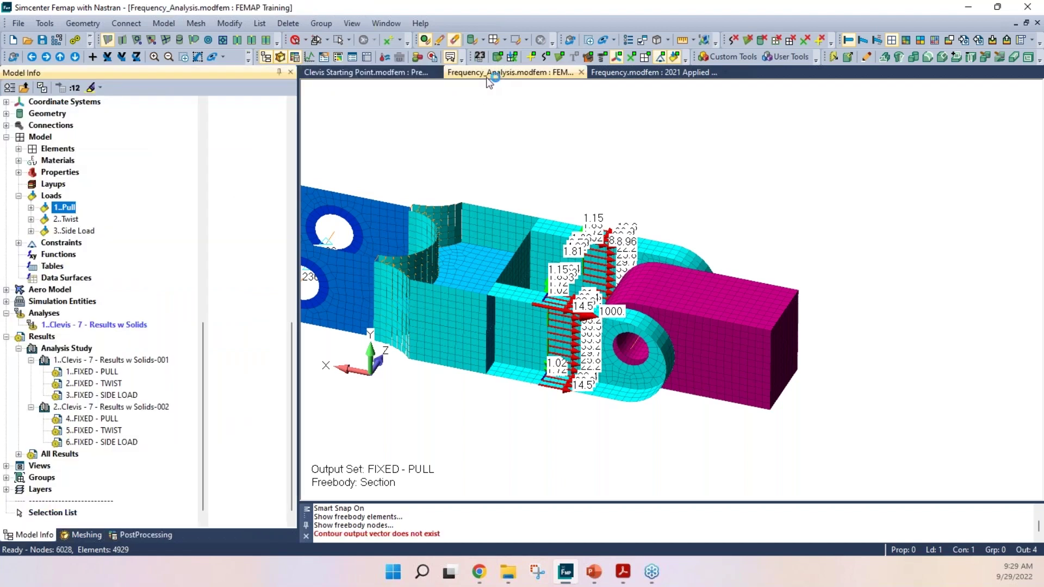
{"action": "scroll", "coordinate": [154, 326], "scroll_direction": "up", "scroll_amount": 8}
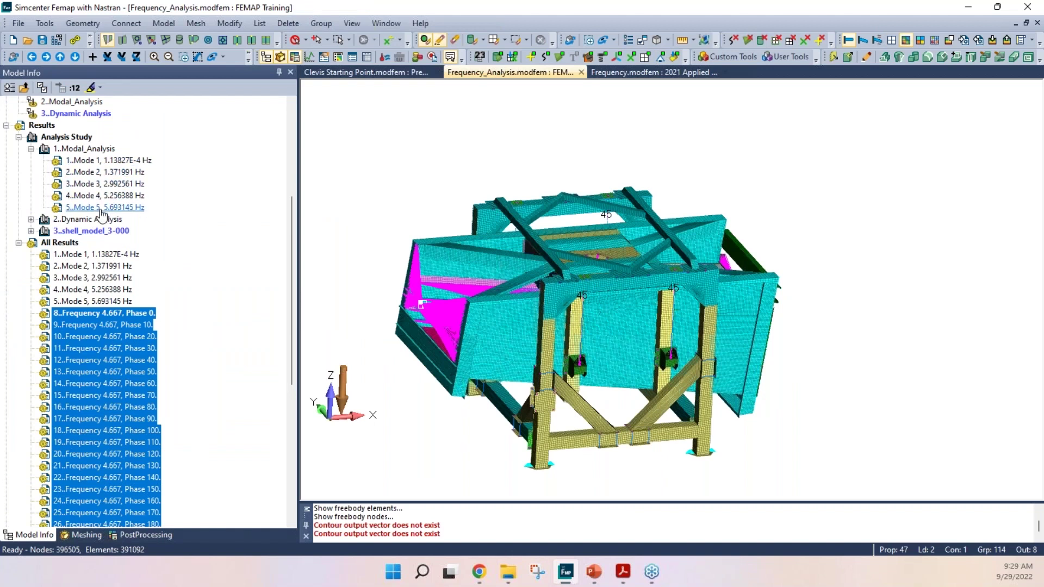
{"action": "scroll", "coordinate": [100, 212], "scroll_direction": "up", "scroll_amount": 2}
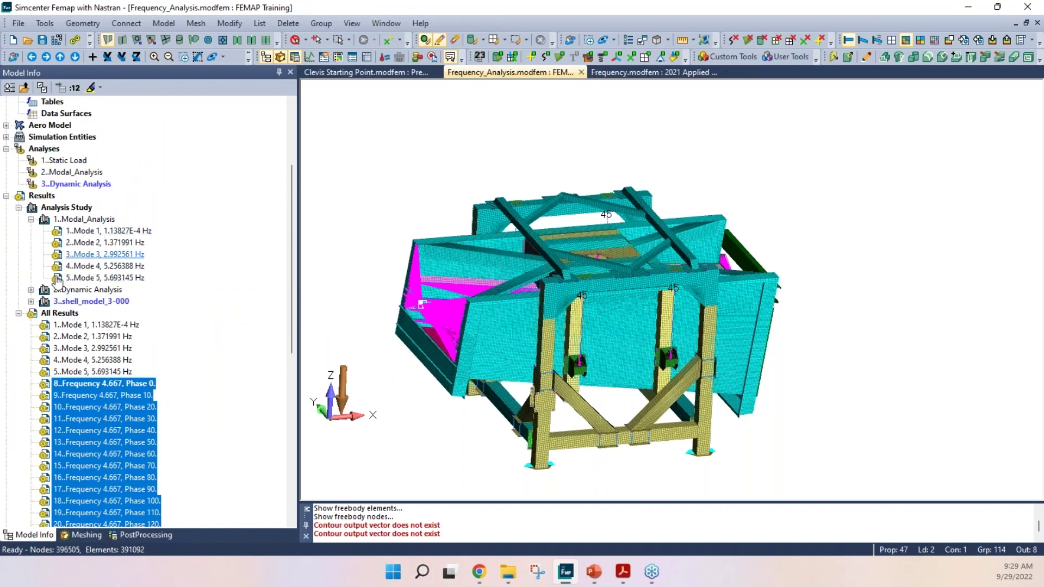
{"action": "left_click", "coordinate": [19, 313]}
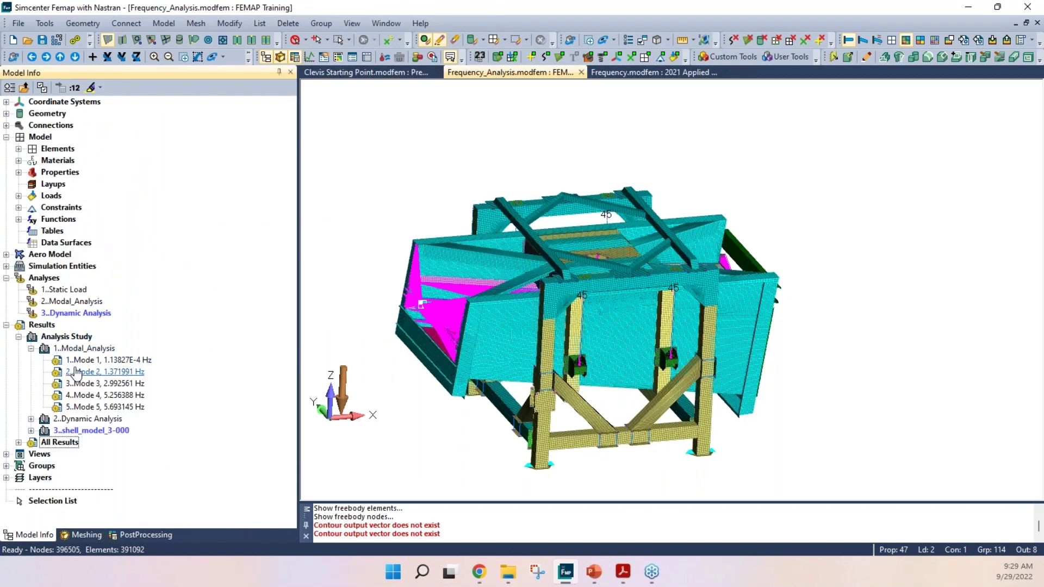